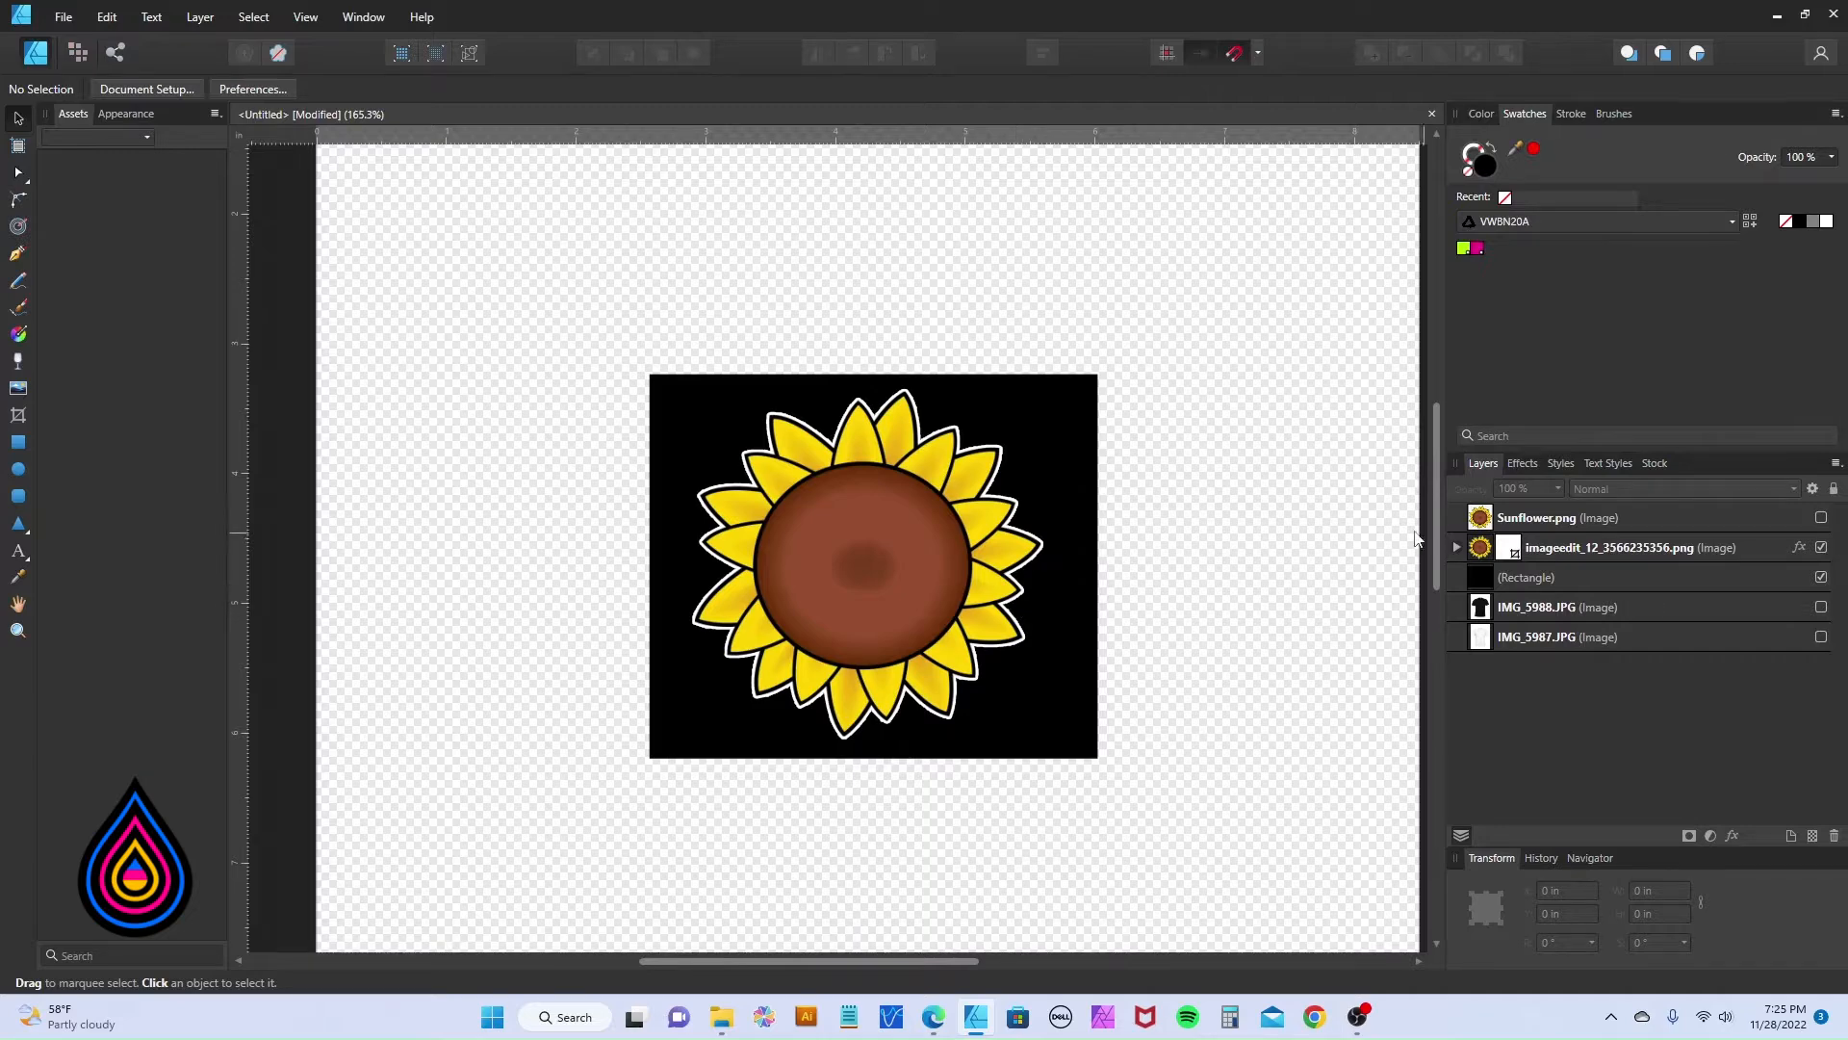
Show the Sunflower.png layer and switch to LunaPic in the Edge browser.
click(1821, 520)
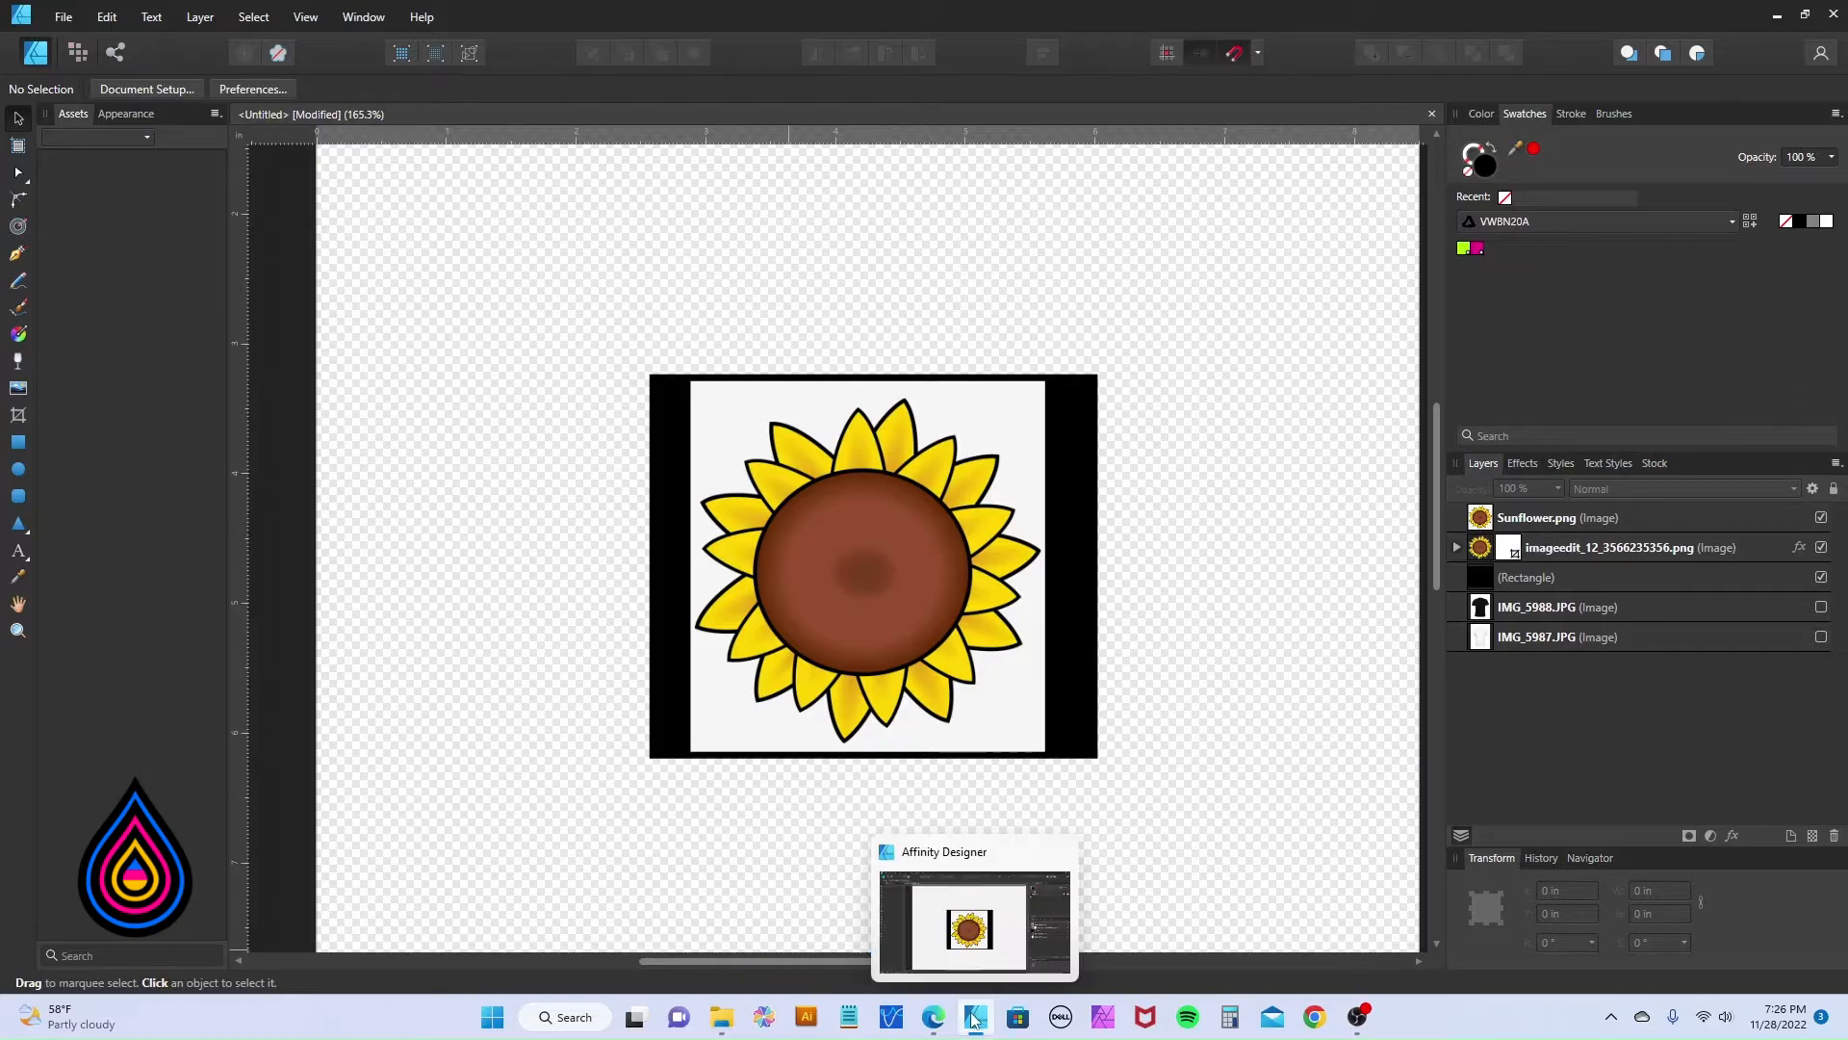
click(933, 1016)
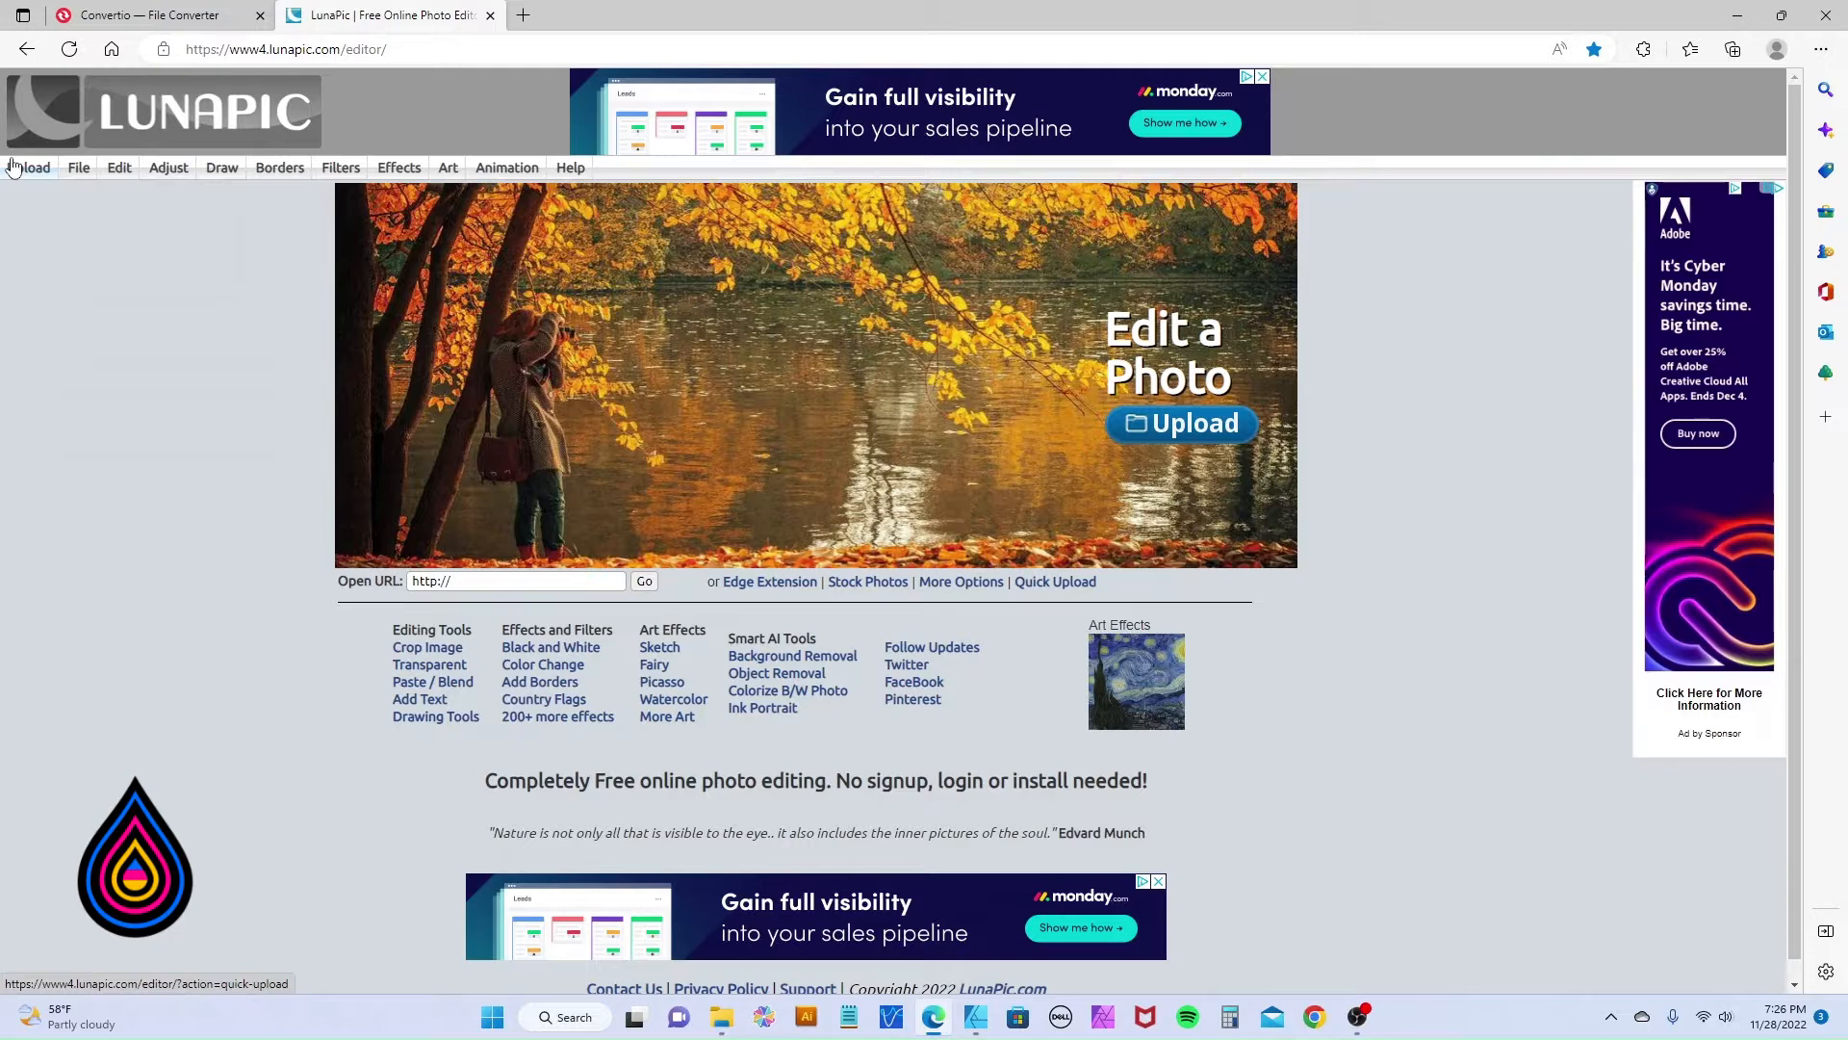
Upload the sunflower image to the online editor with Quick Upload.
mouse_move(306, 175)
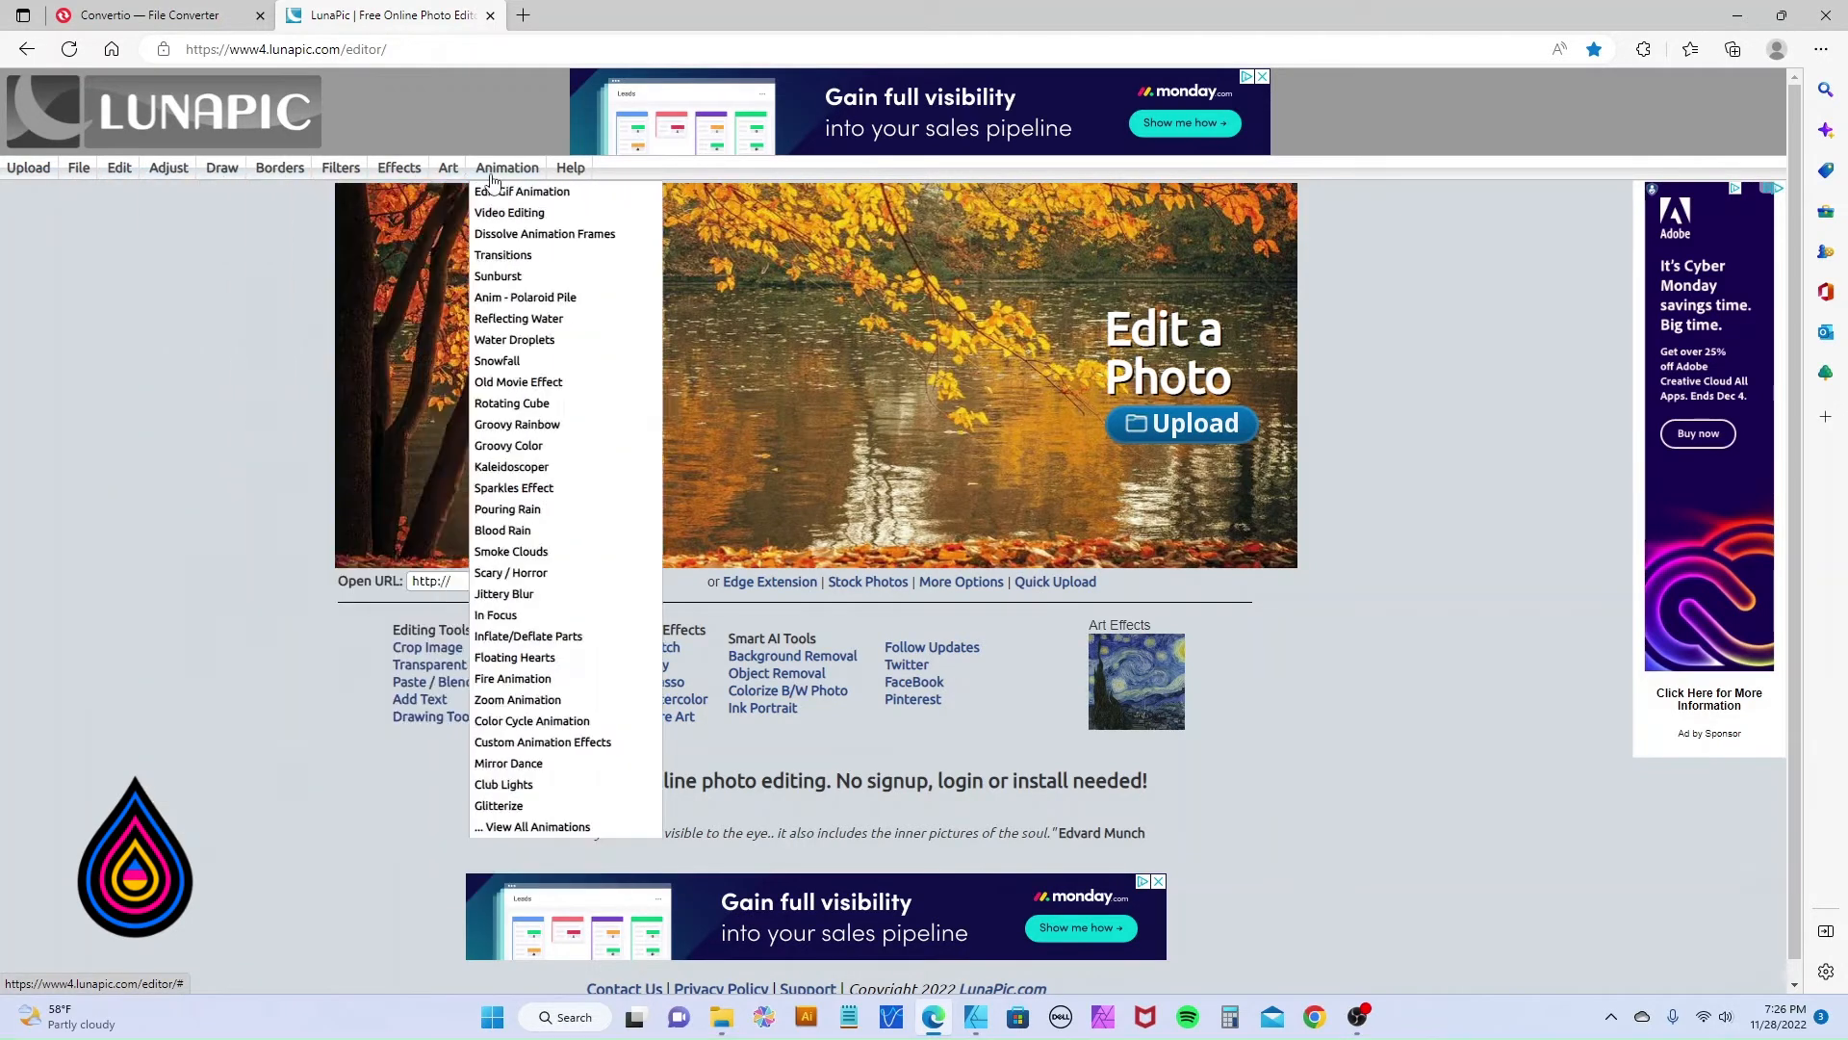
mouse_move(369, 175)
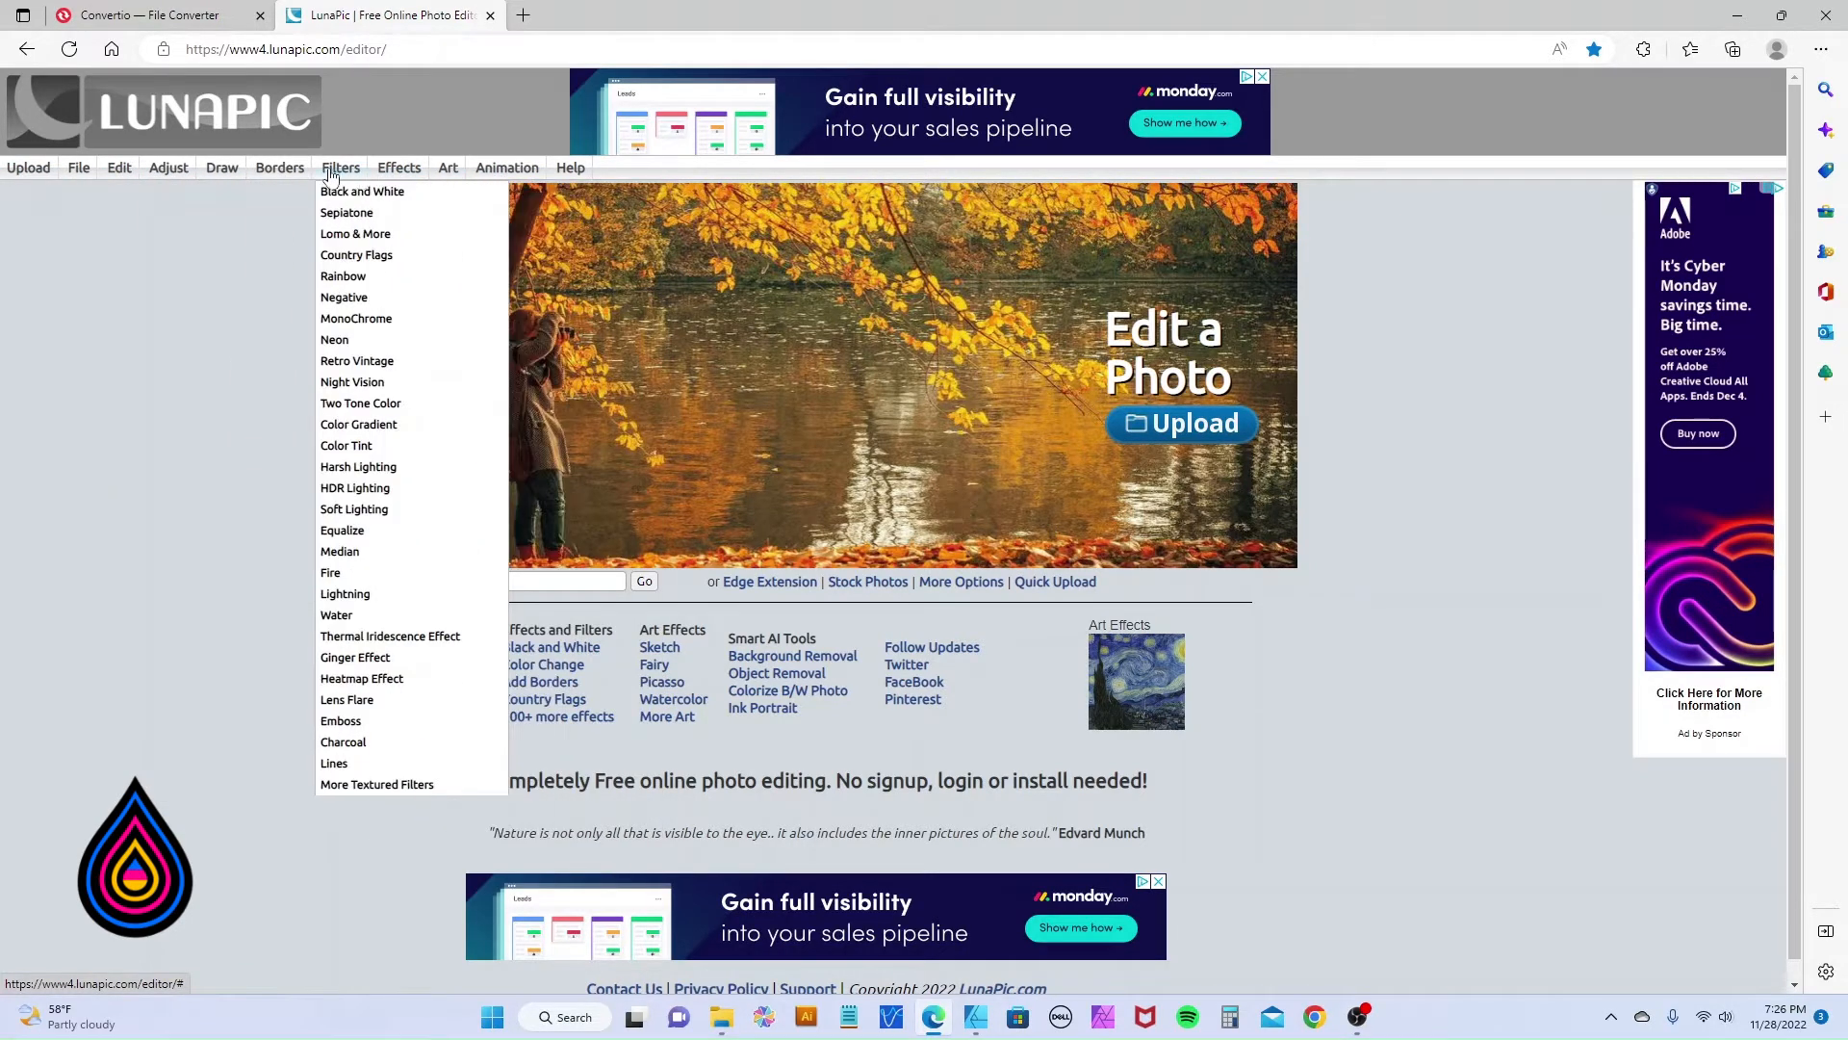
mouse_move(111, 183)
mouse_move(29, 173)
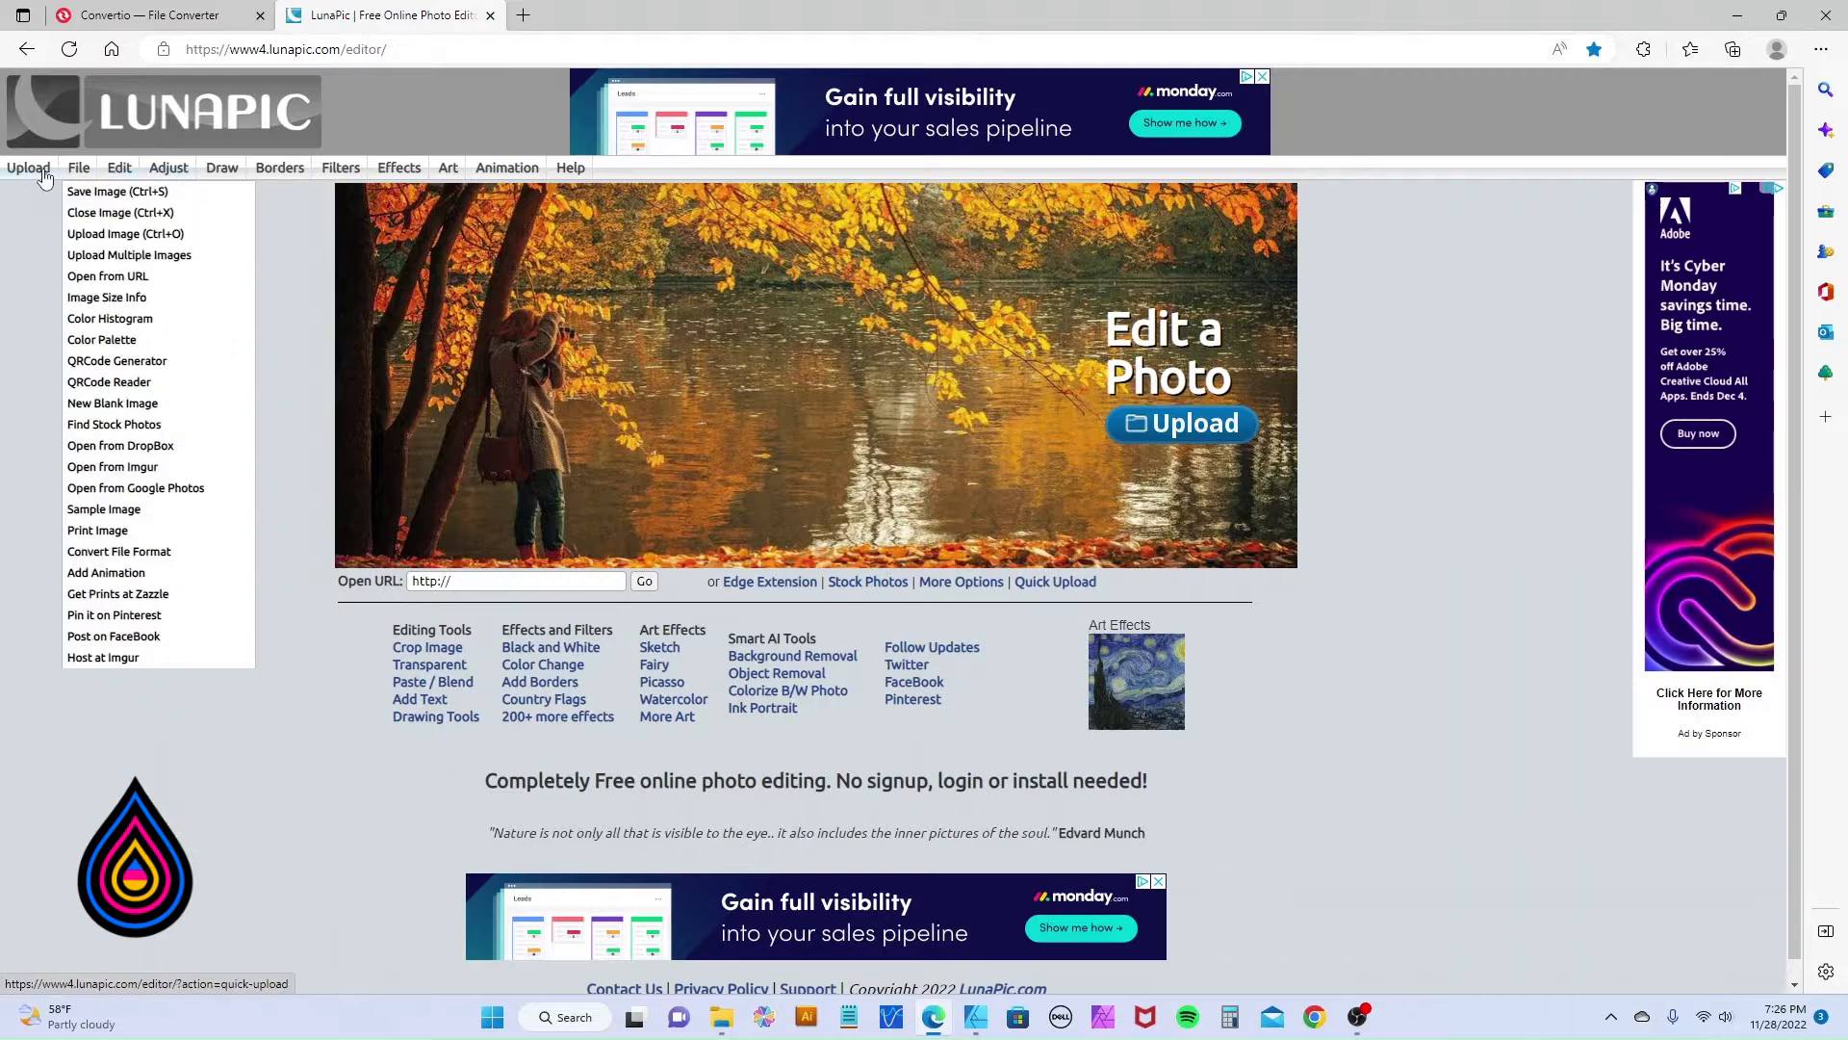
click(83, 194)
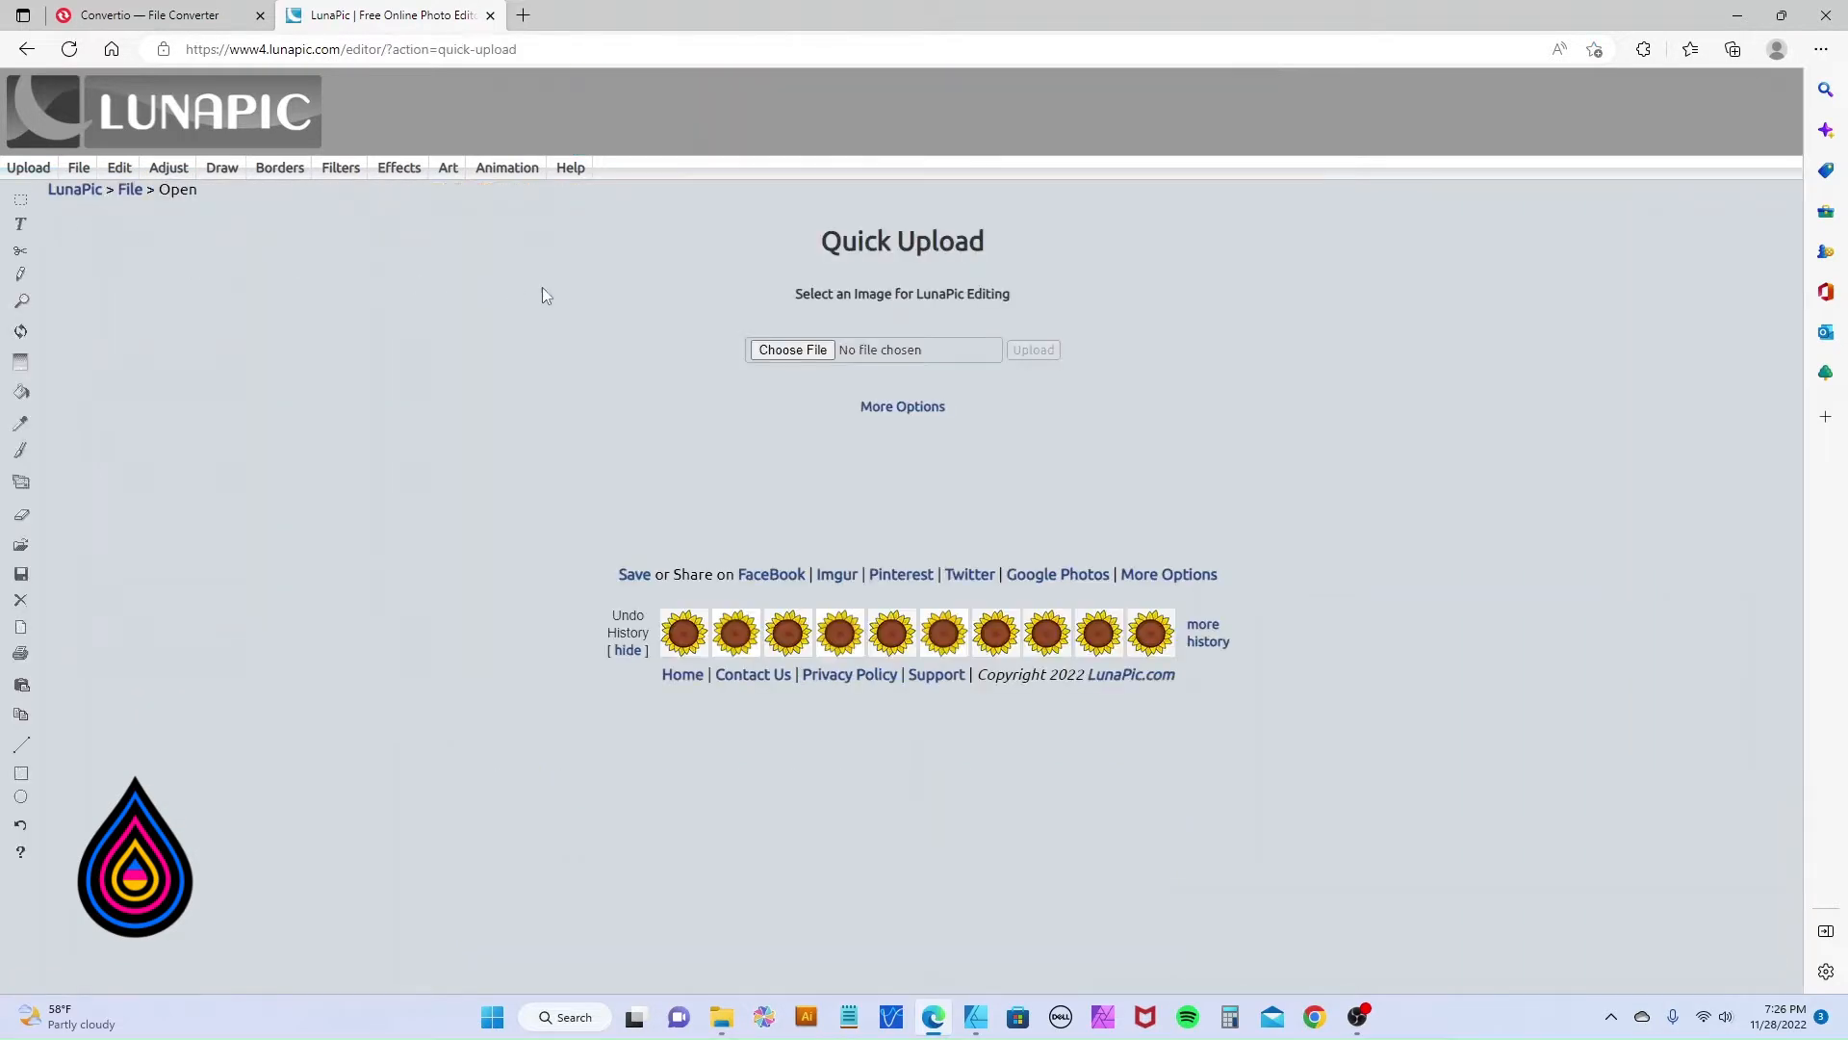
click(773, 352)
double_click(255, 216)
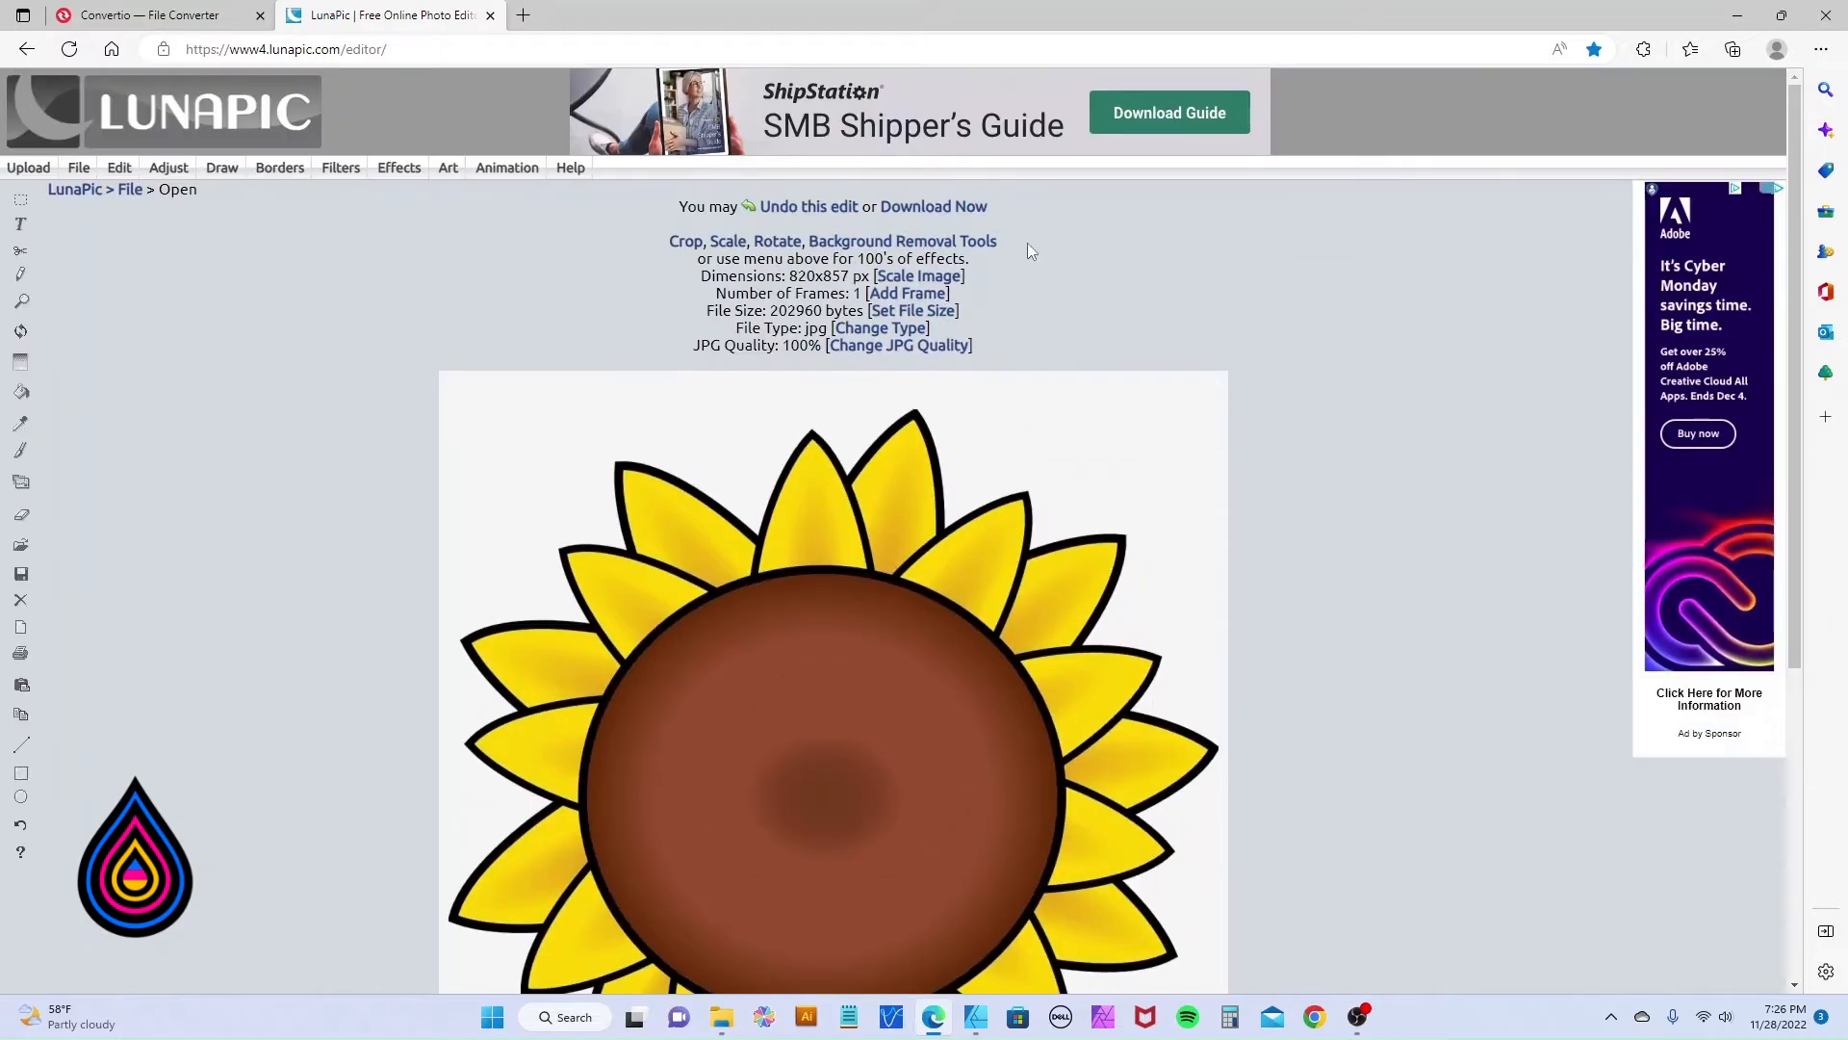
Make the light background around the sunflower transparent using the background removal for logos and graphics.
click(844, 243)
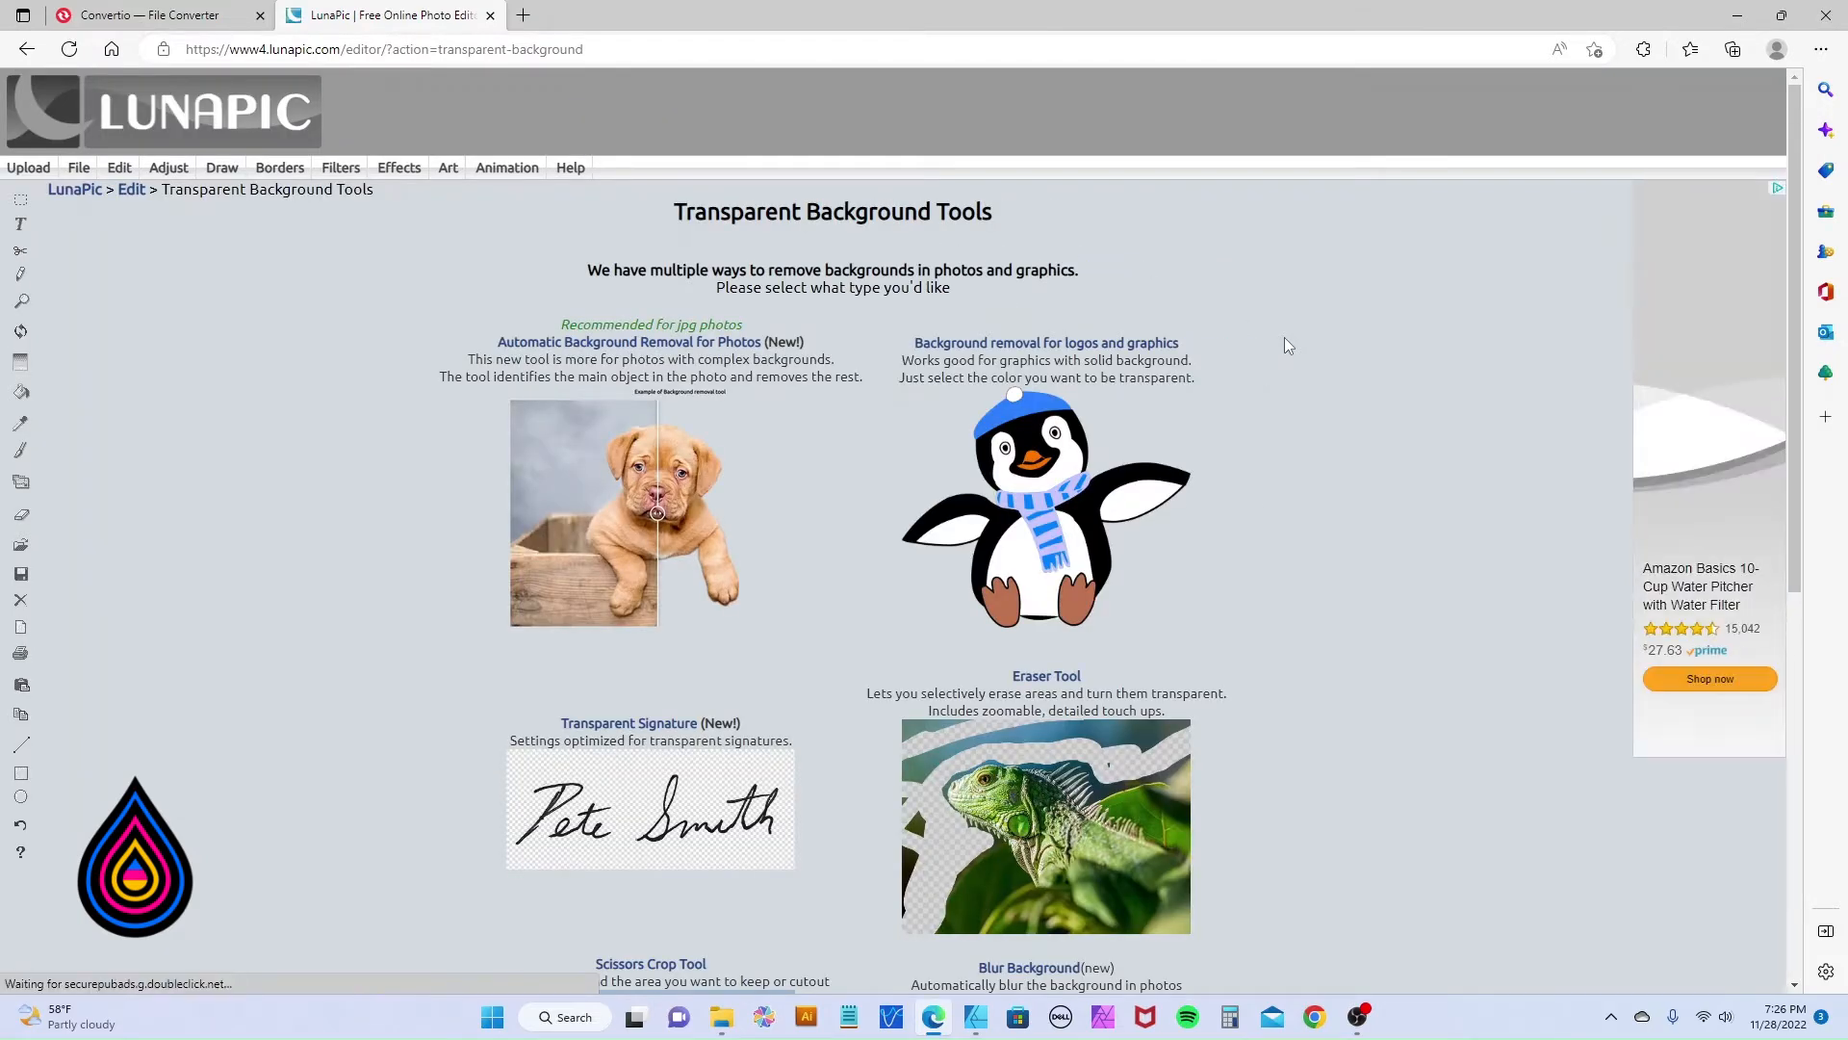
scroll(880, 408, down, 3)
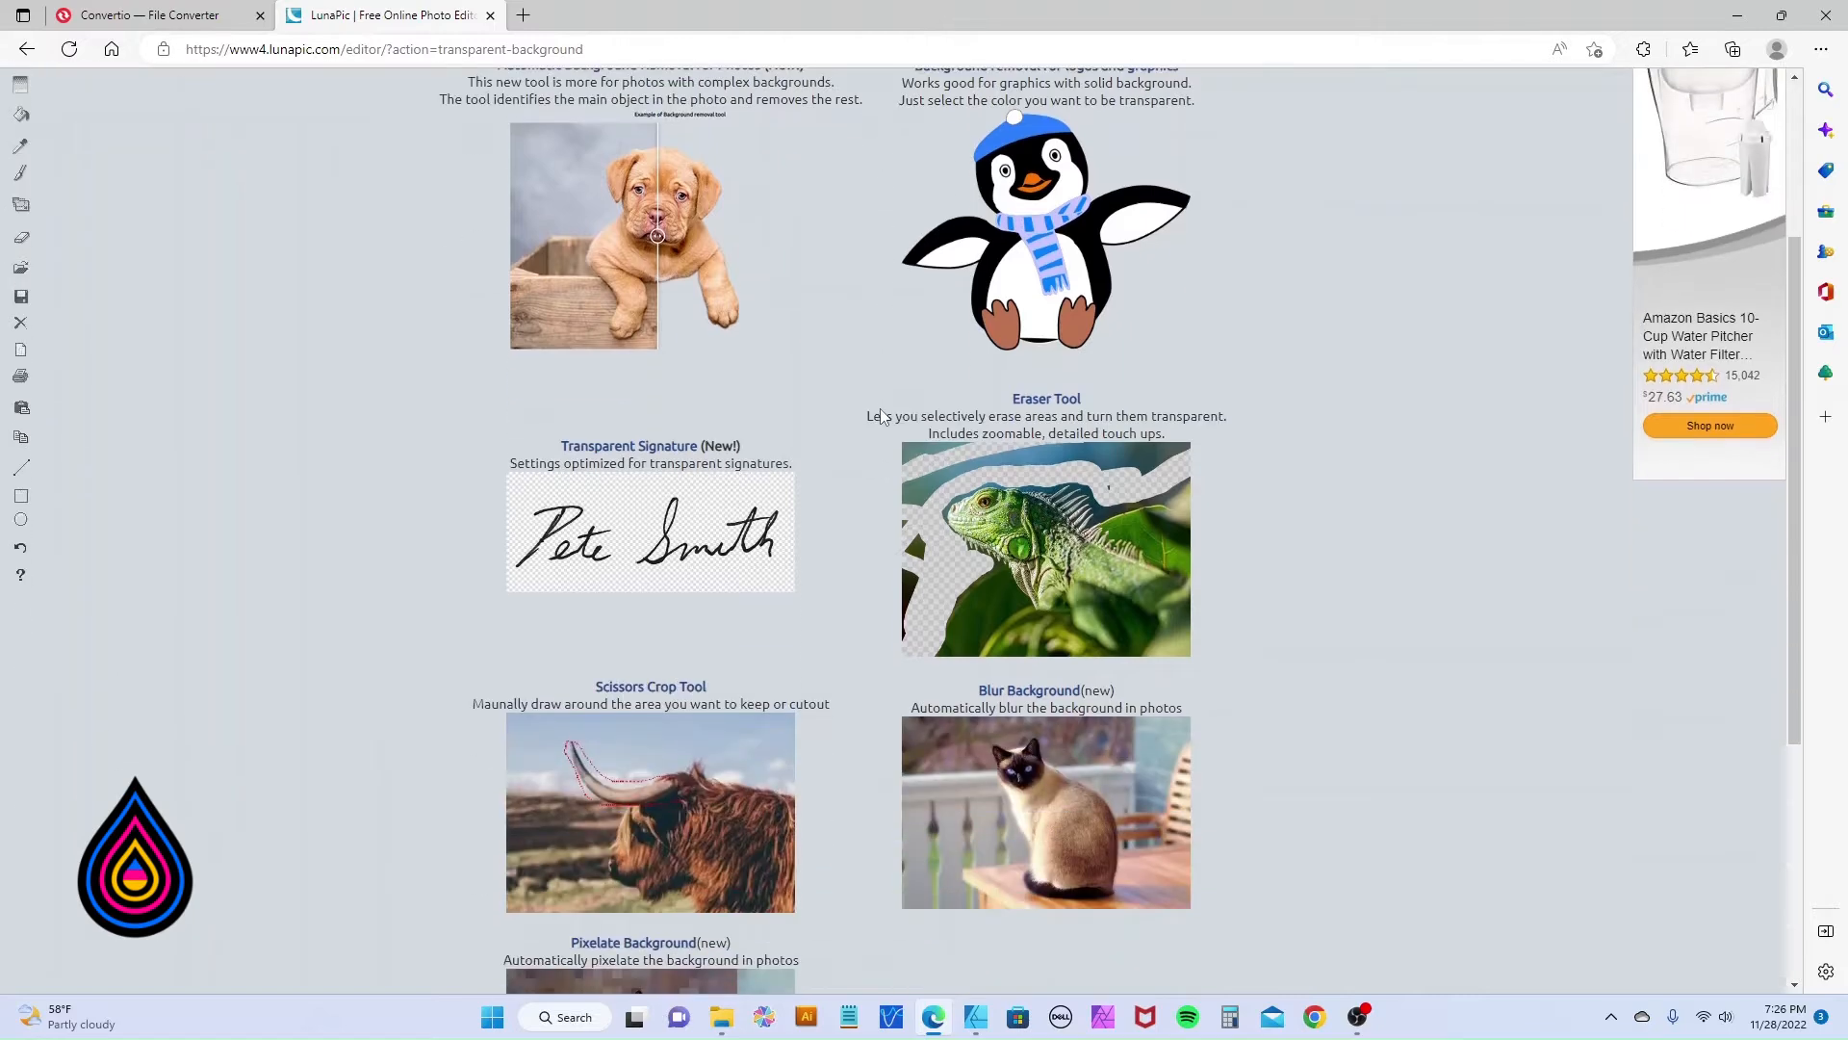
scroll(879, 414, down, 3)
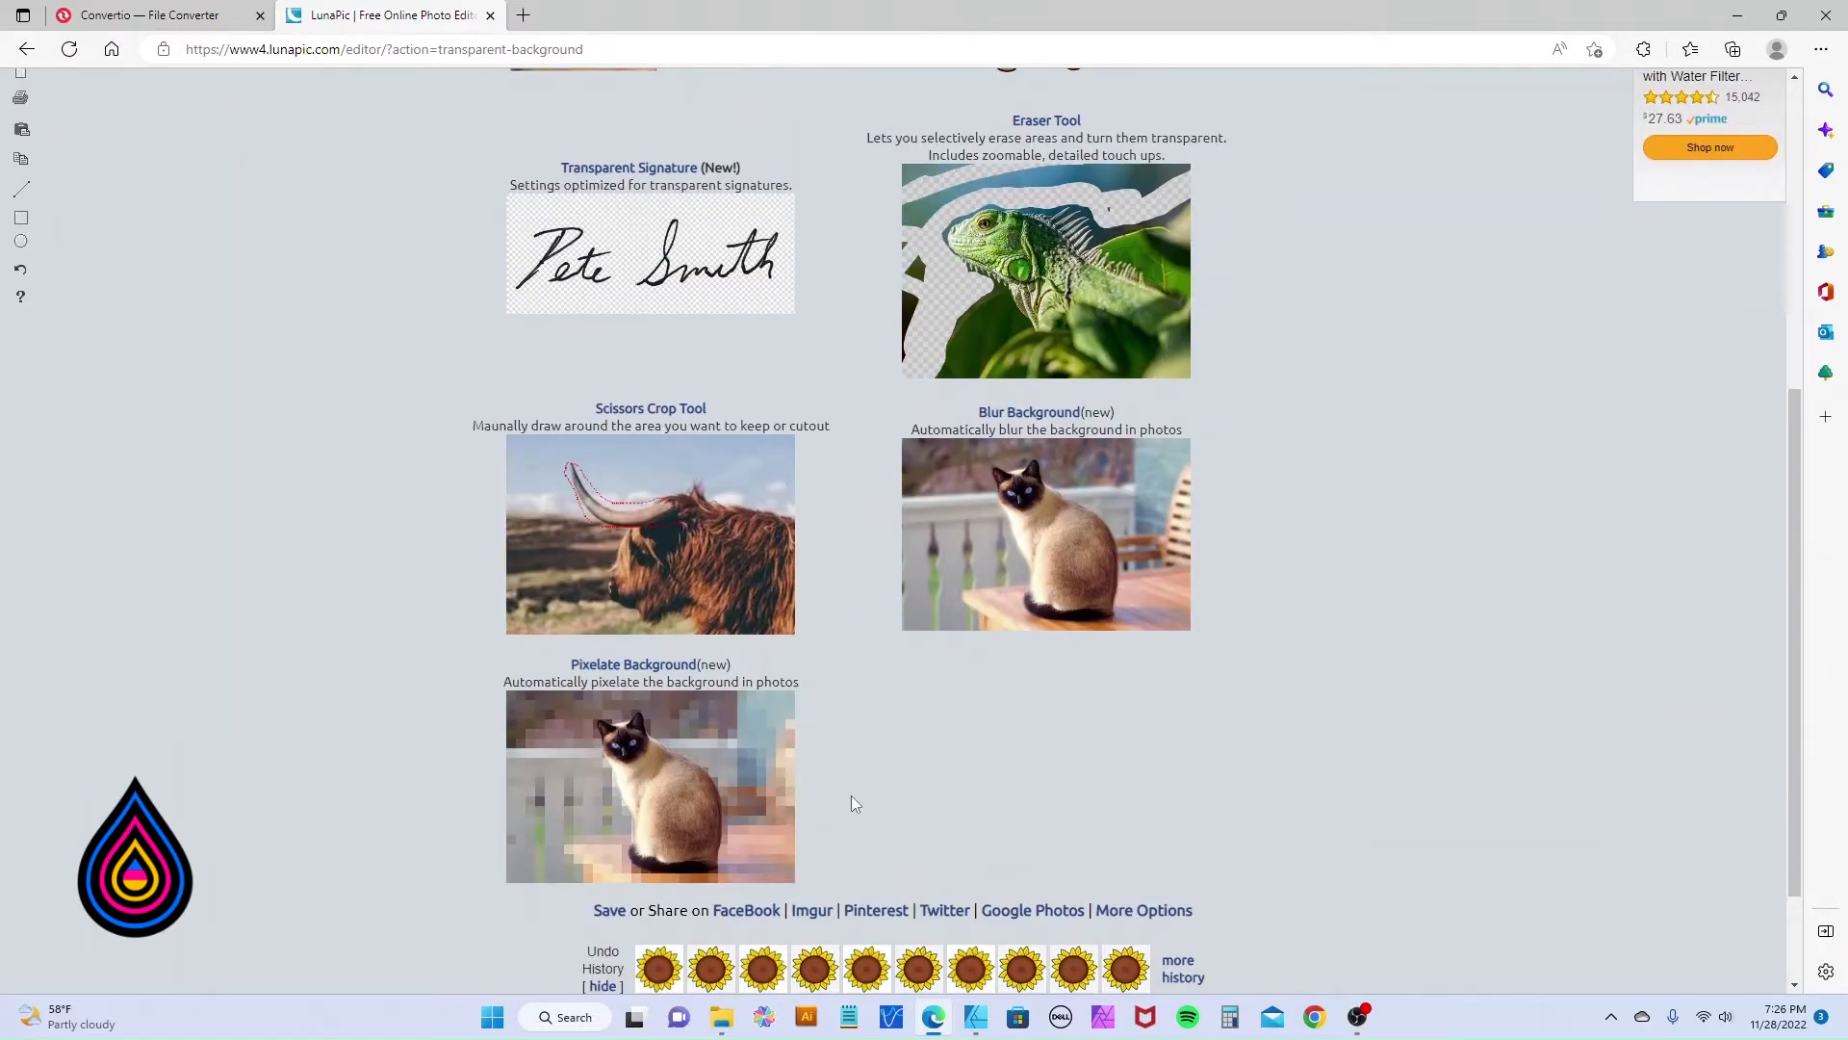
scroll(851, 804, up, 4)
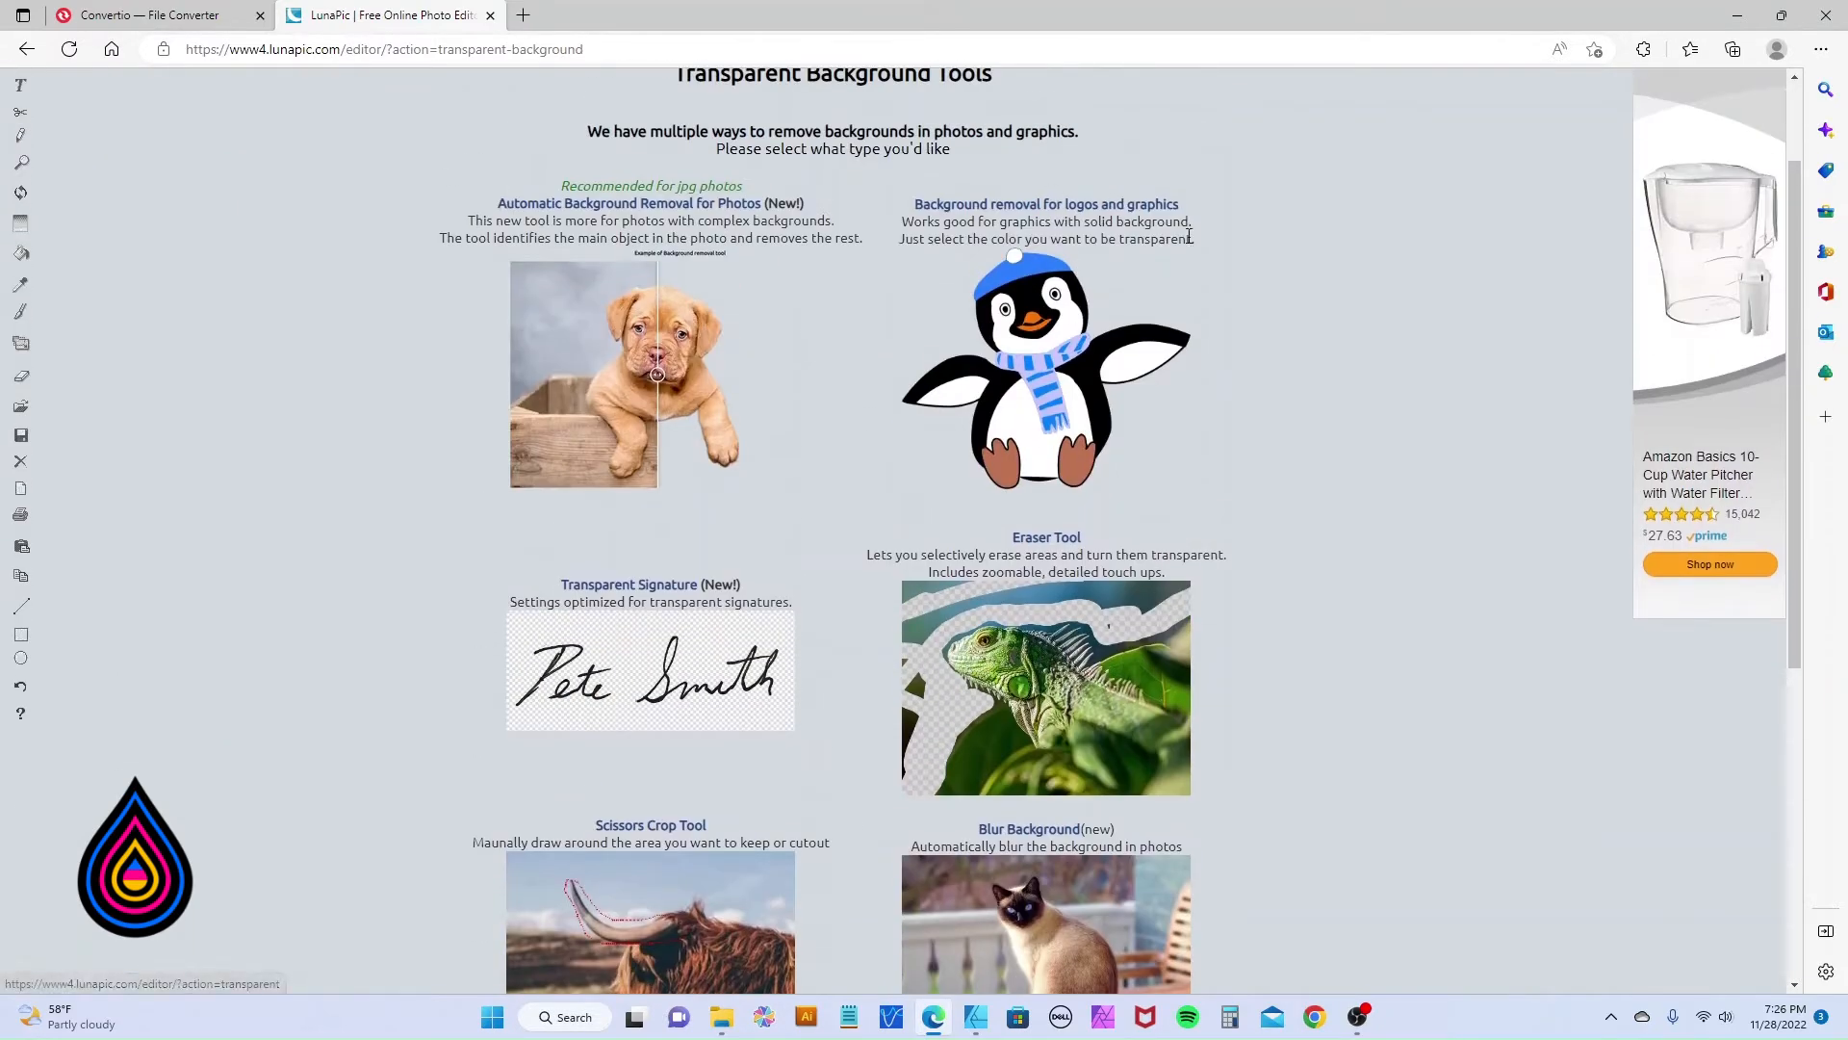
click(1047, 406)
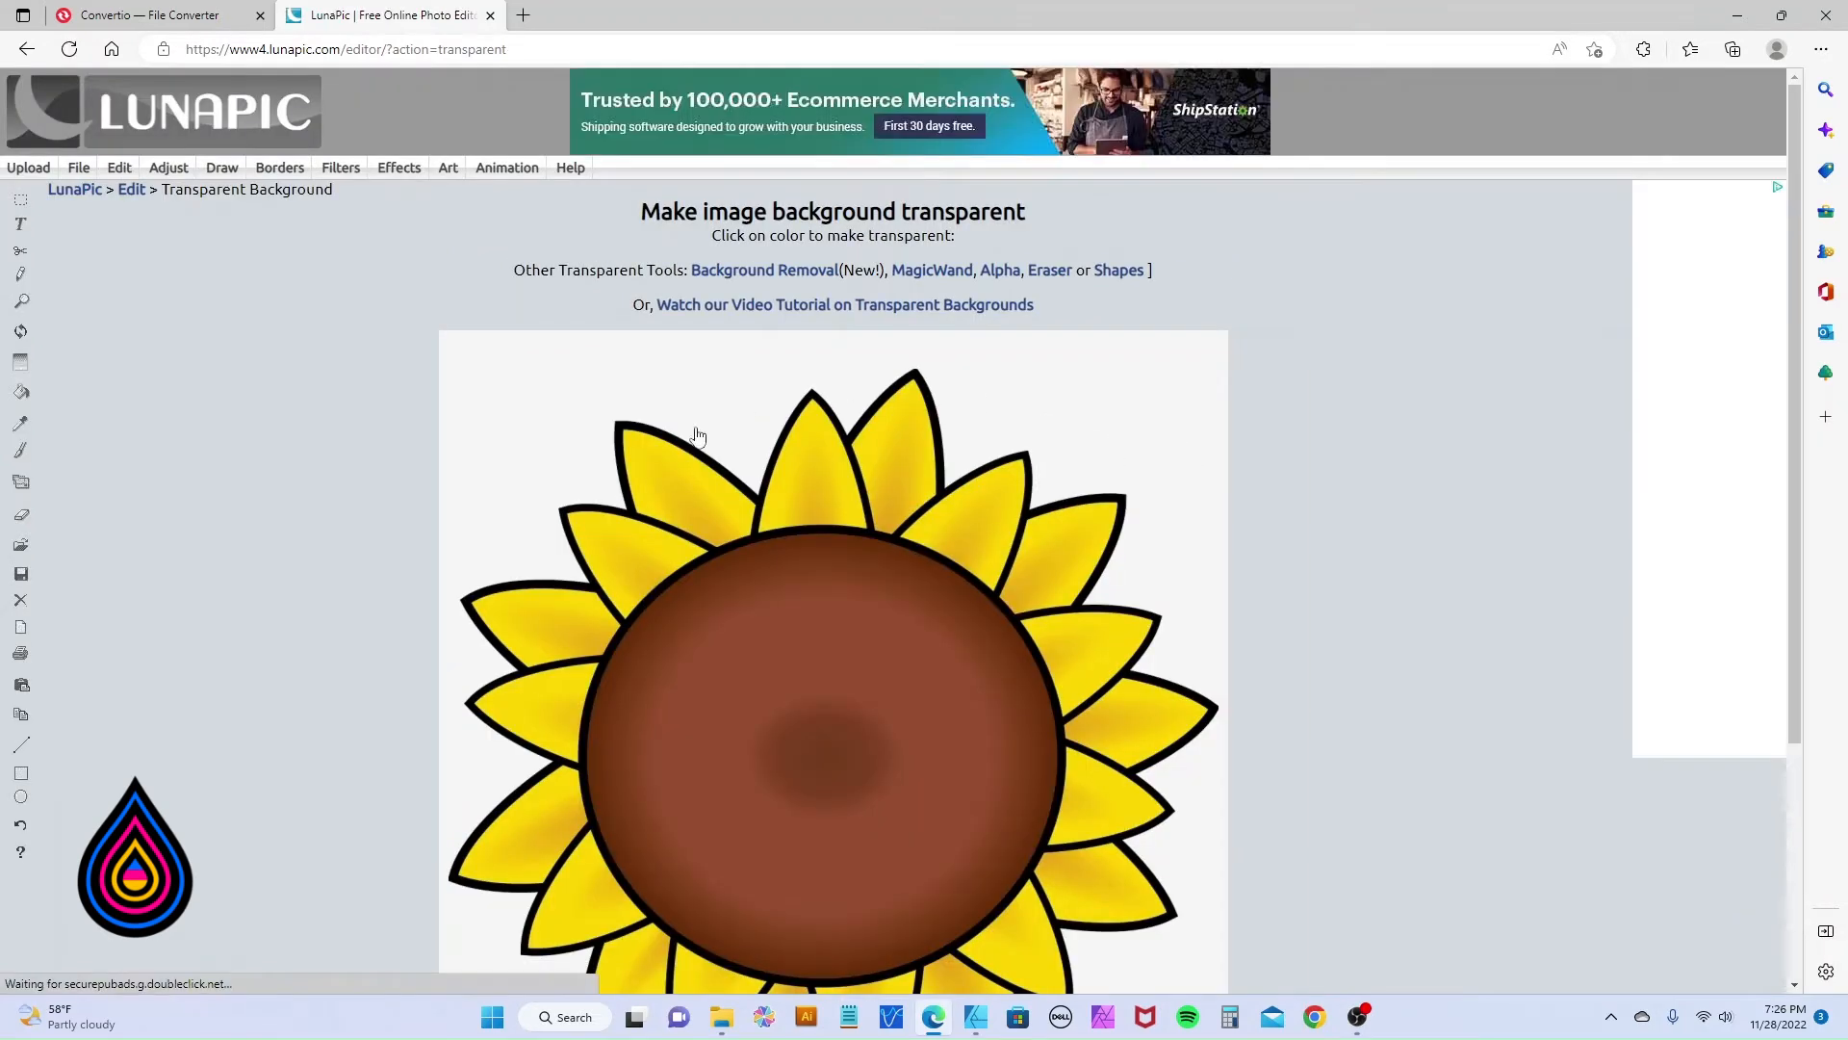
scroll(883, 767, down, 2)
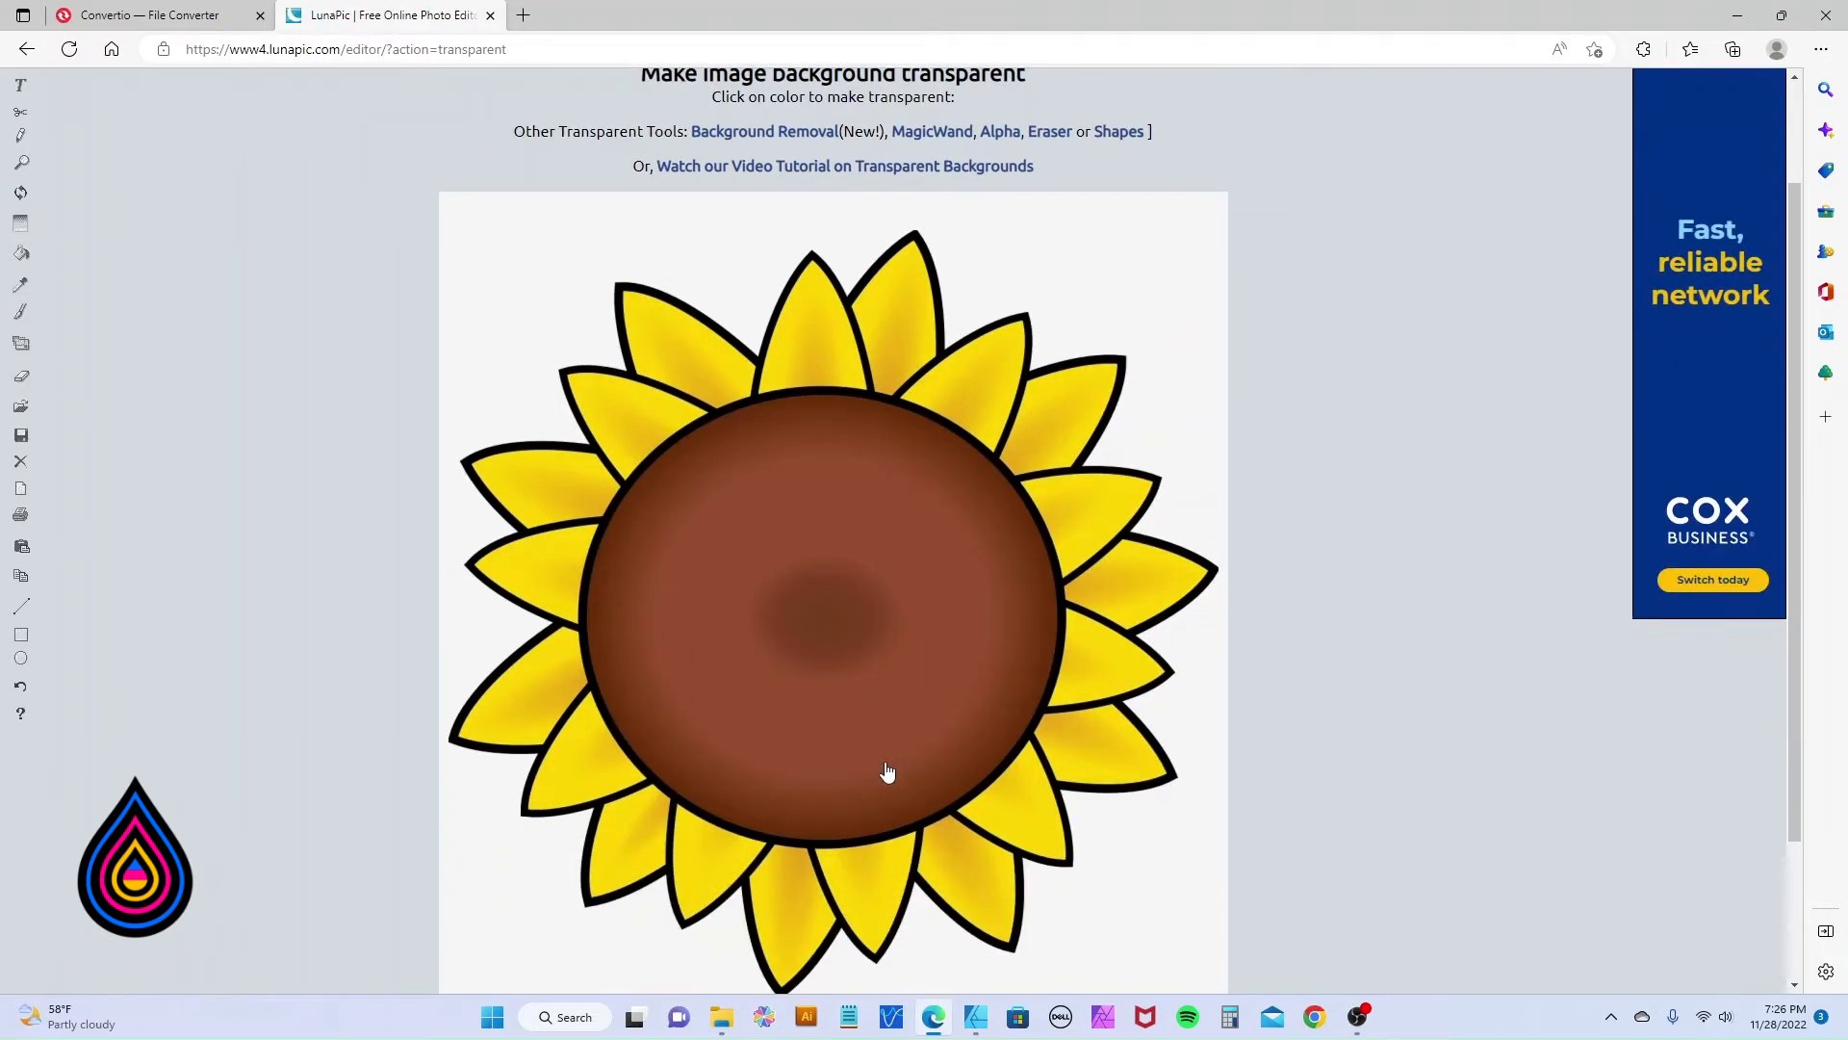
click(1178, 352)
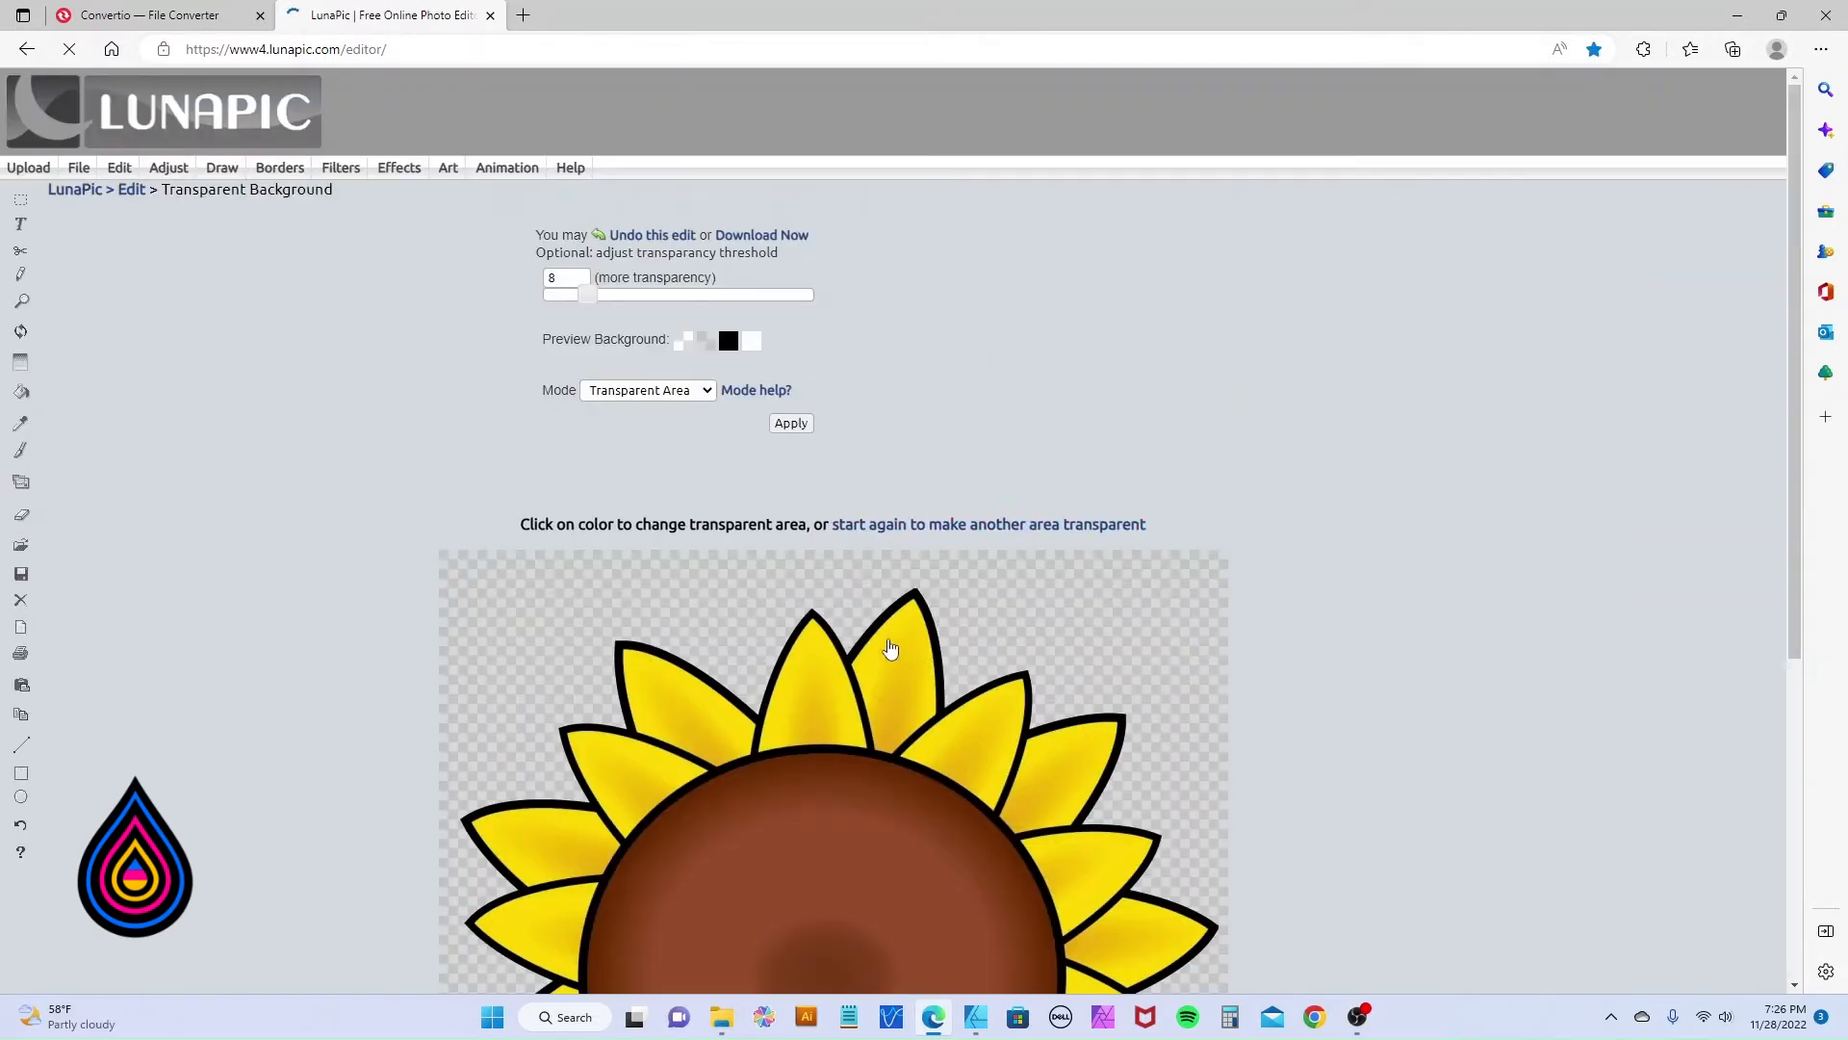
scroll(705, 645, down, 3)
scroll(705, 645, down, 2)
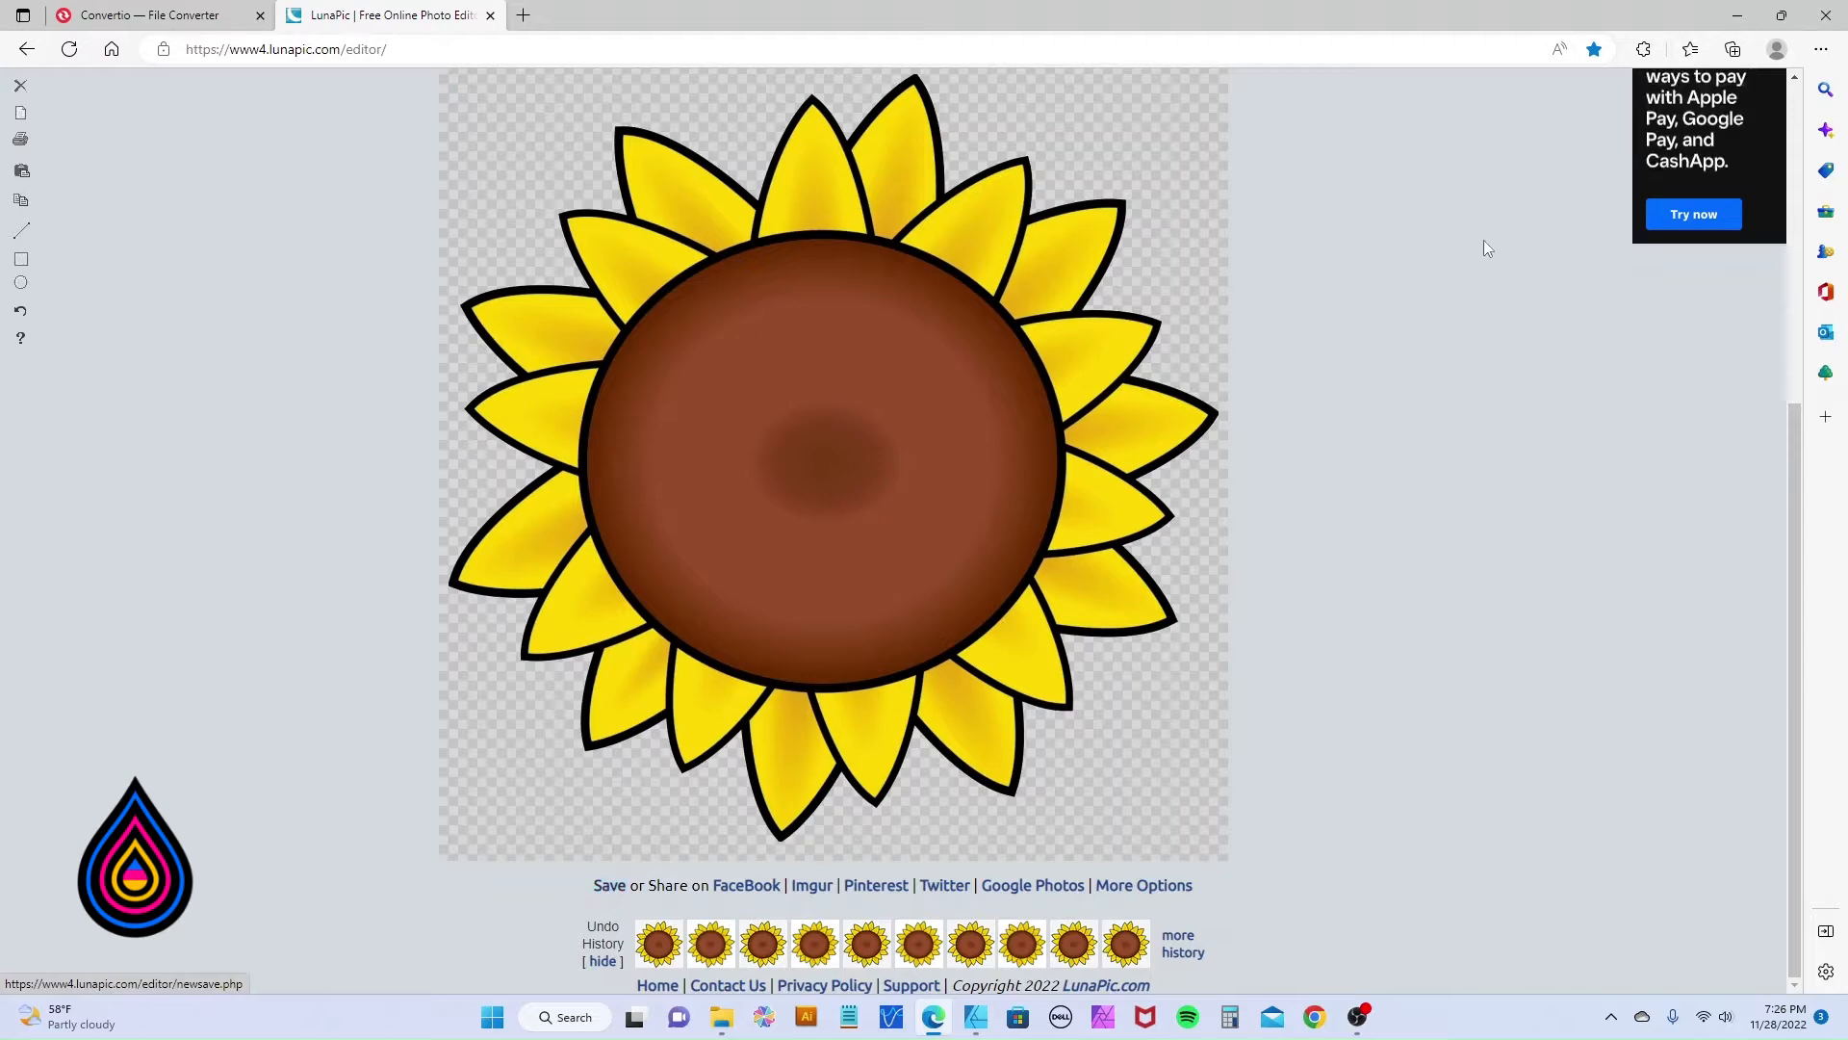
Switch to Affinity Designer and delete the Sunflower.png and imageedit_12_3566235356.png layers.
click(977, 1015)
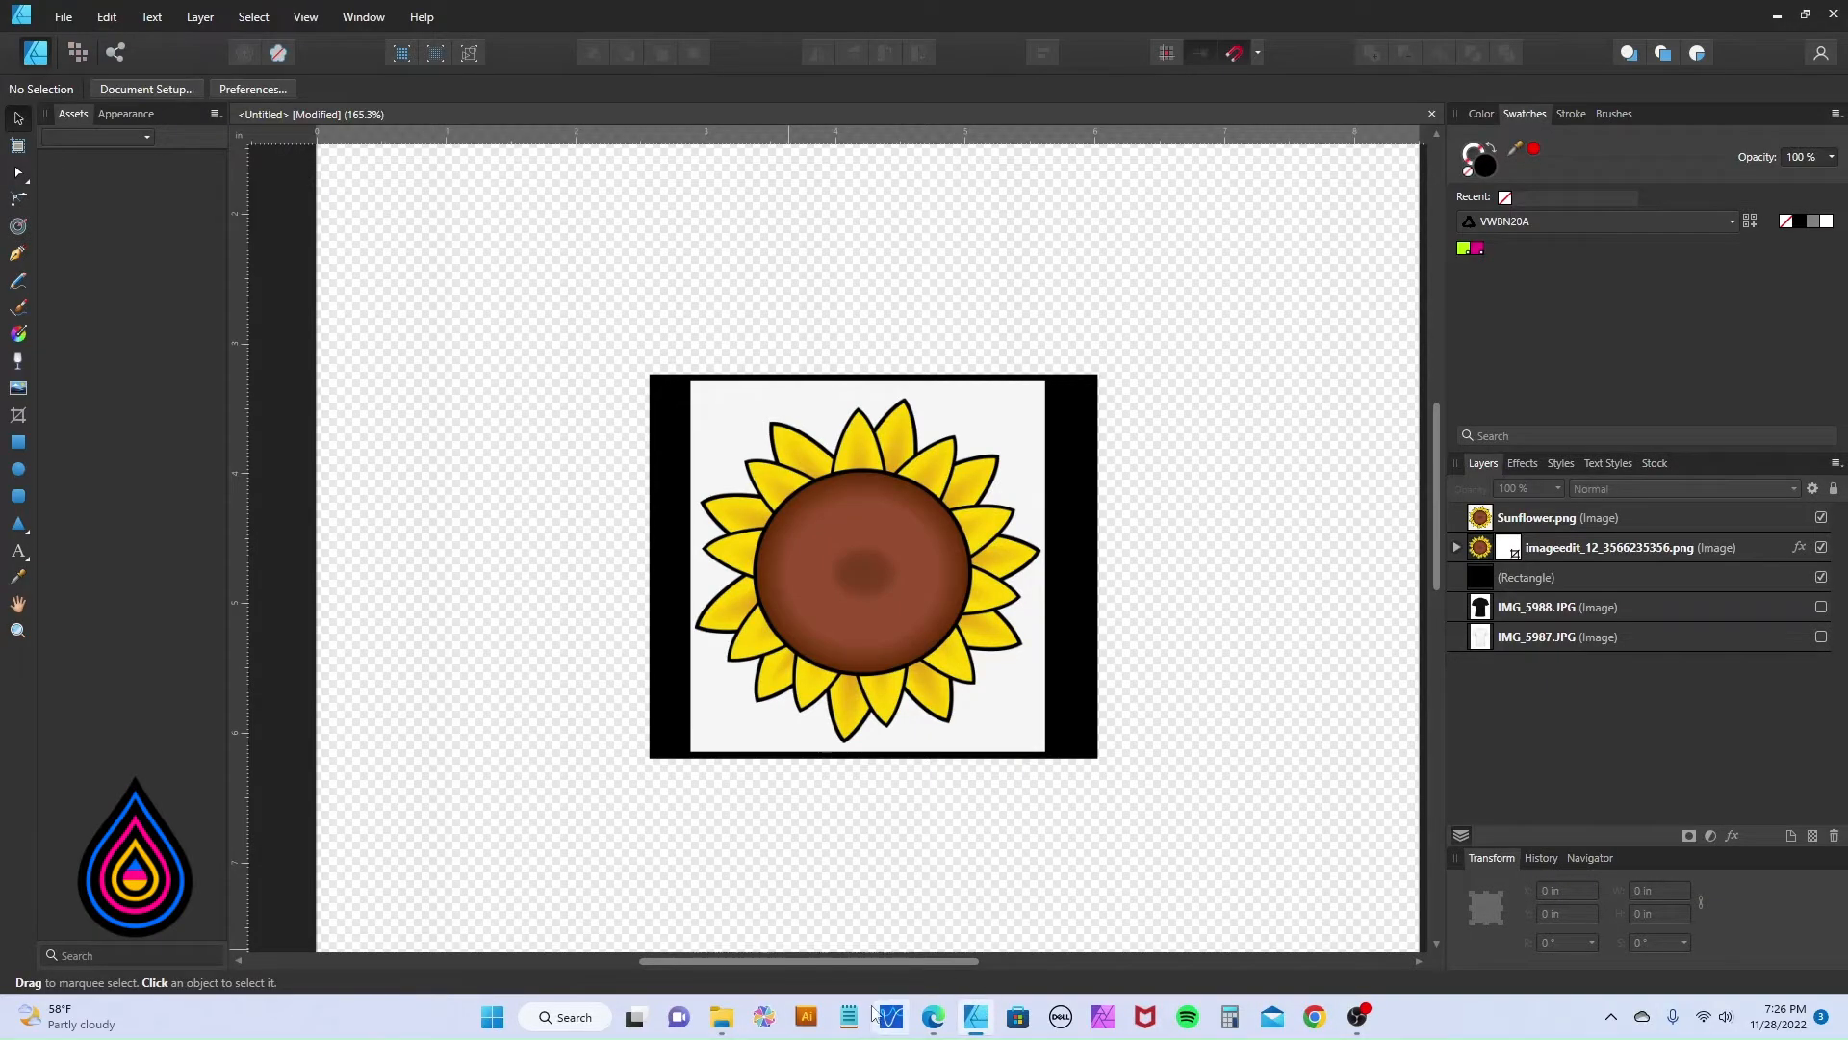
click(1555, 518)
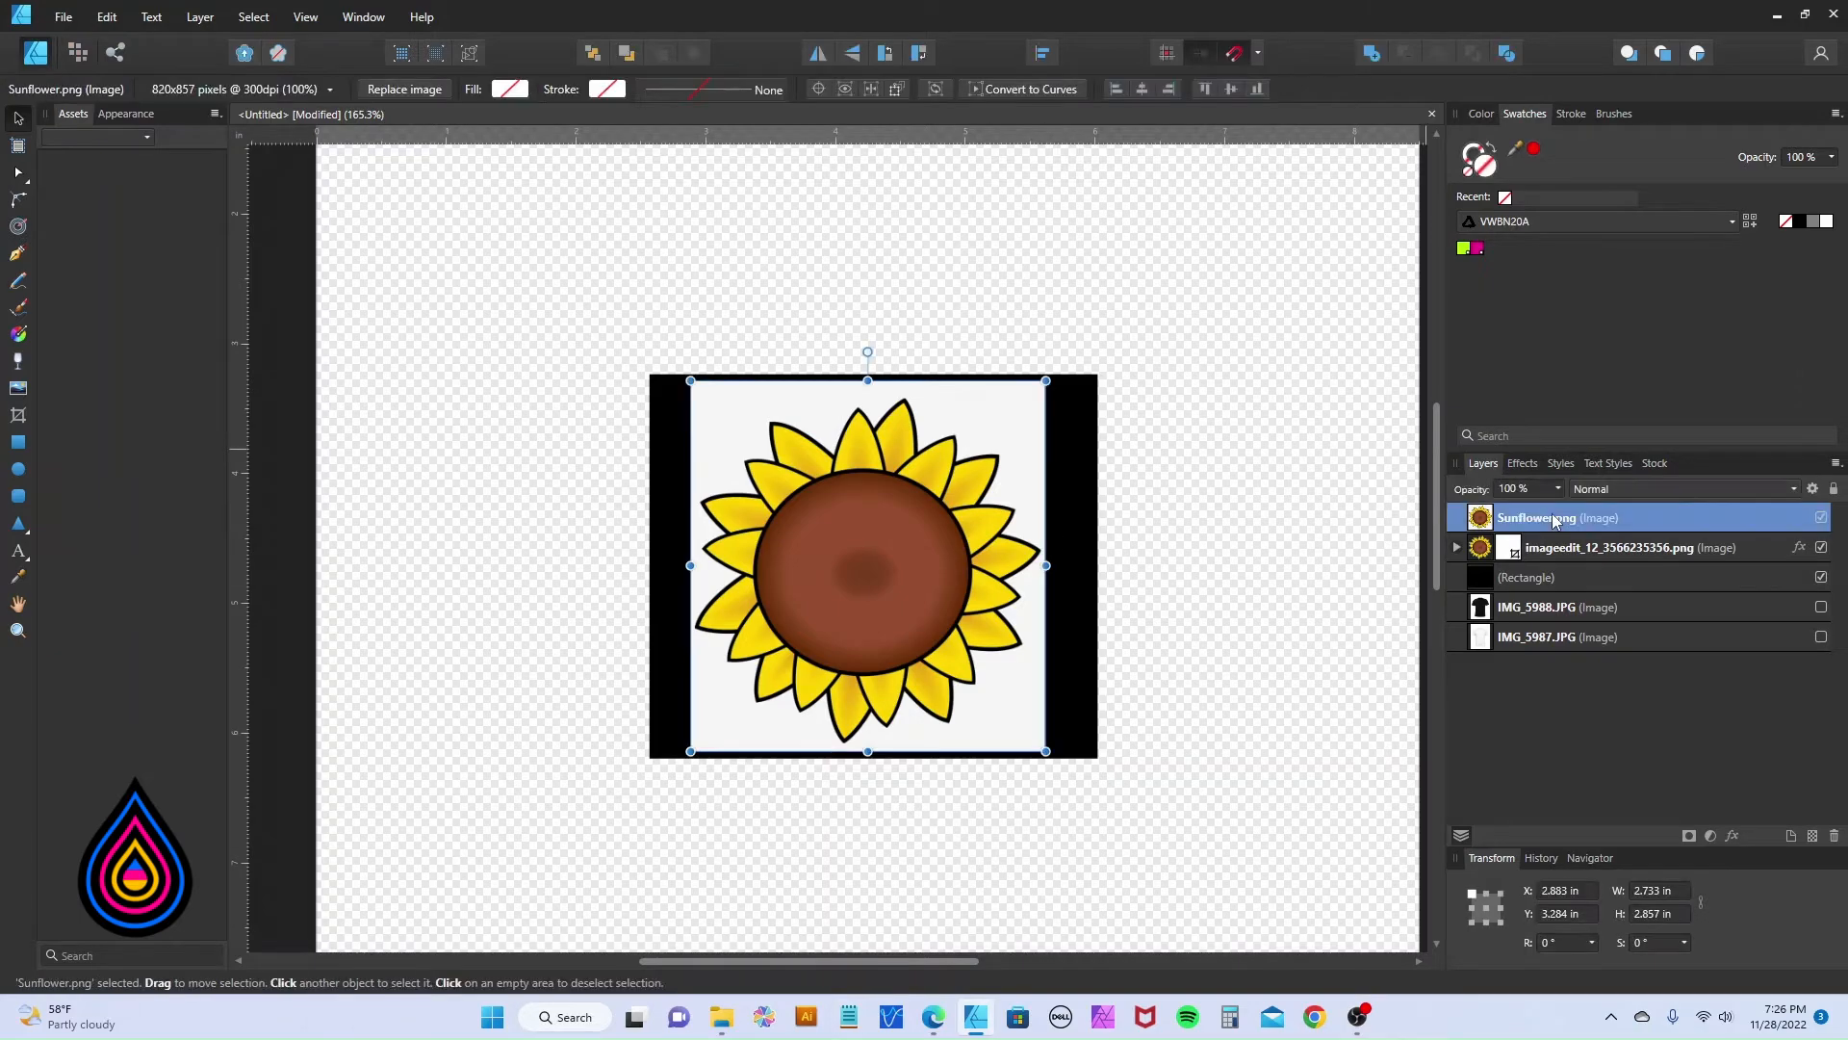
key(Delete)
key(Delete)
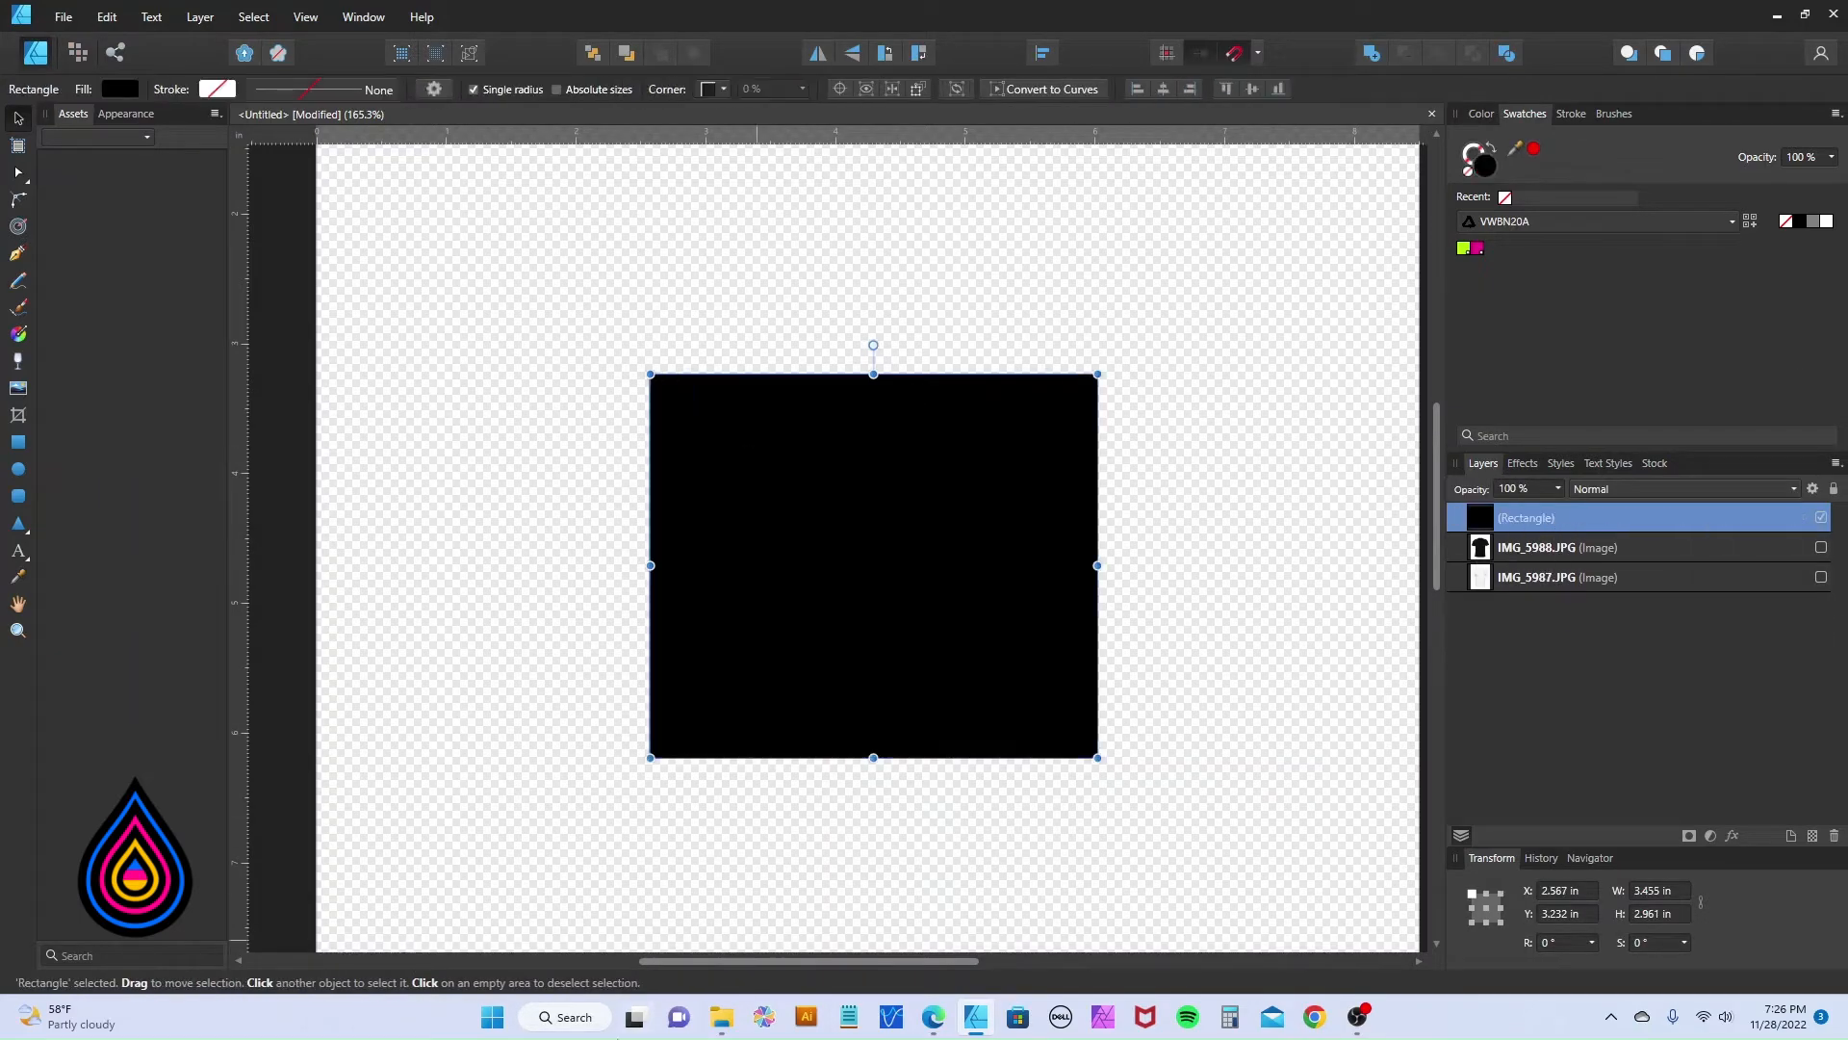
Place imageedit_14_3555384749.png from the Downloads folder and center it over the black rectangle.
click(726, 1021)
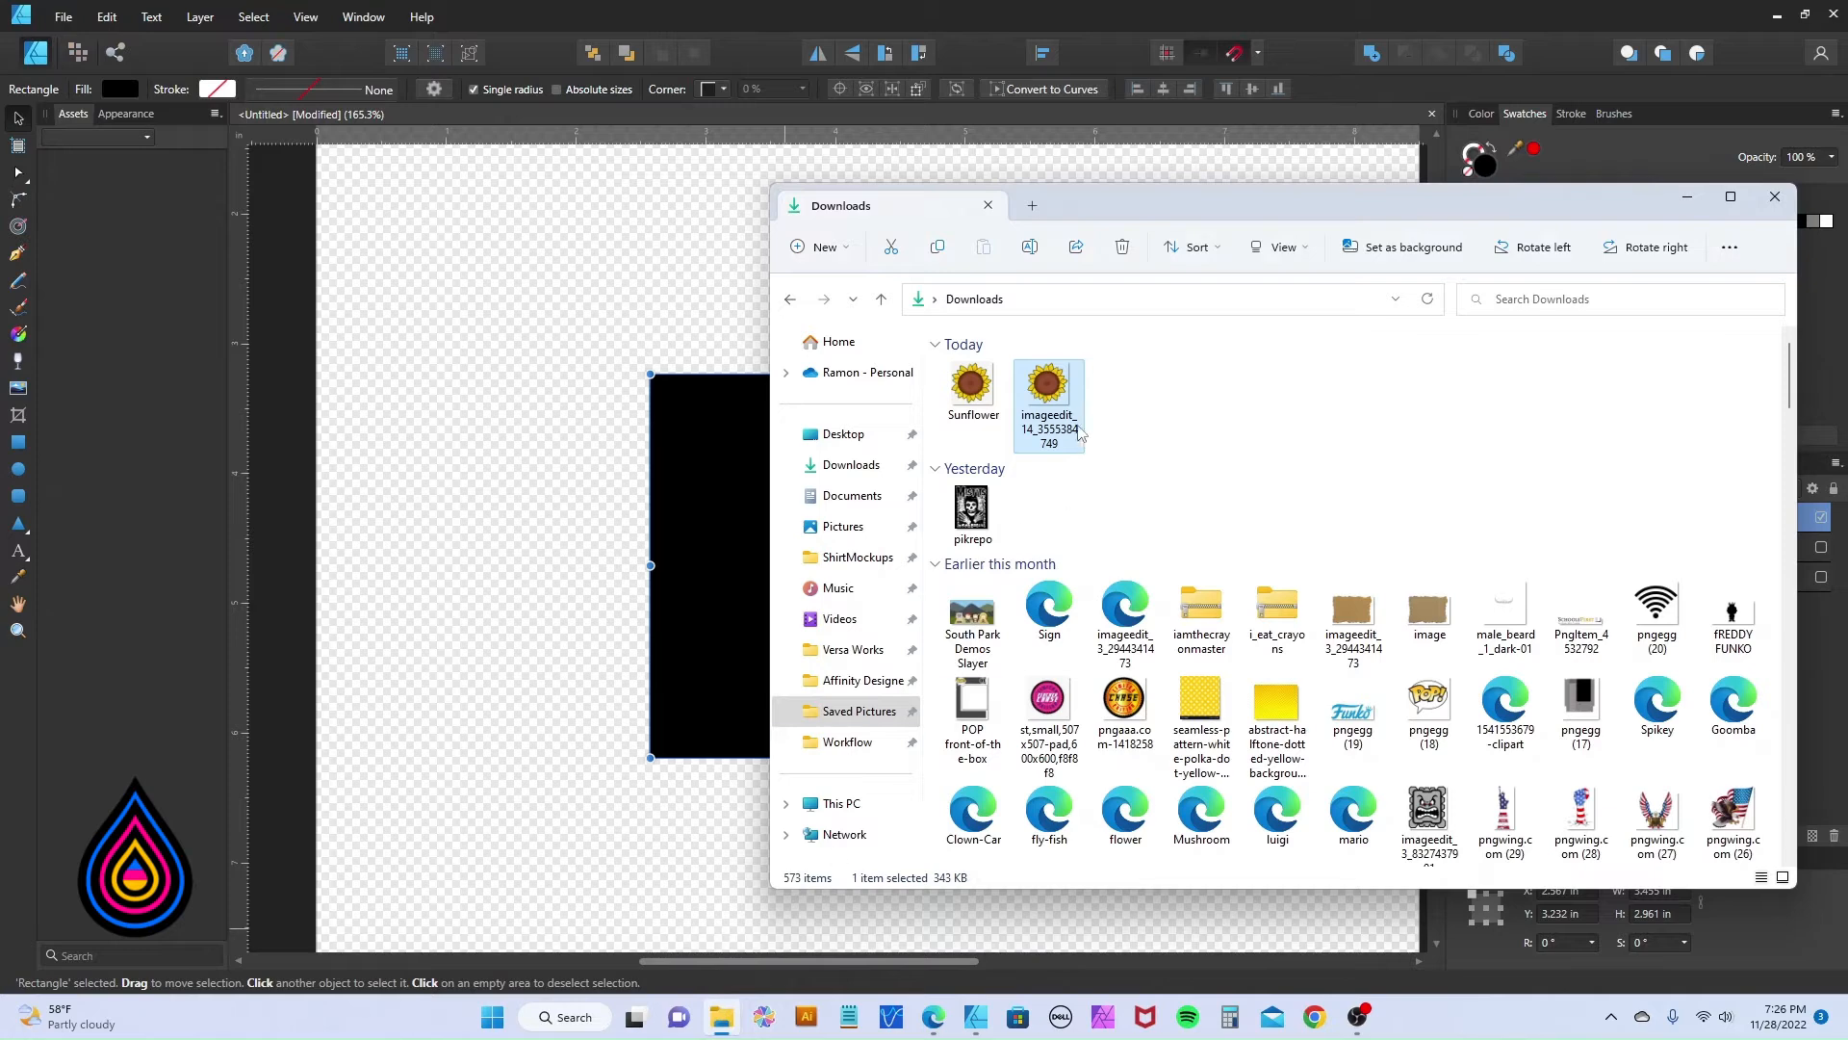
drag(1048, 389, 680, 516)
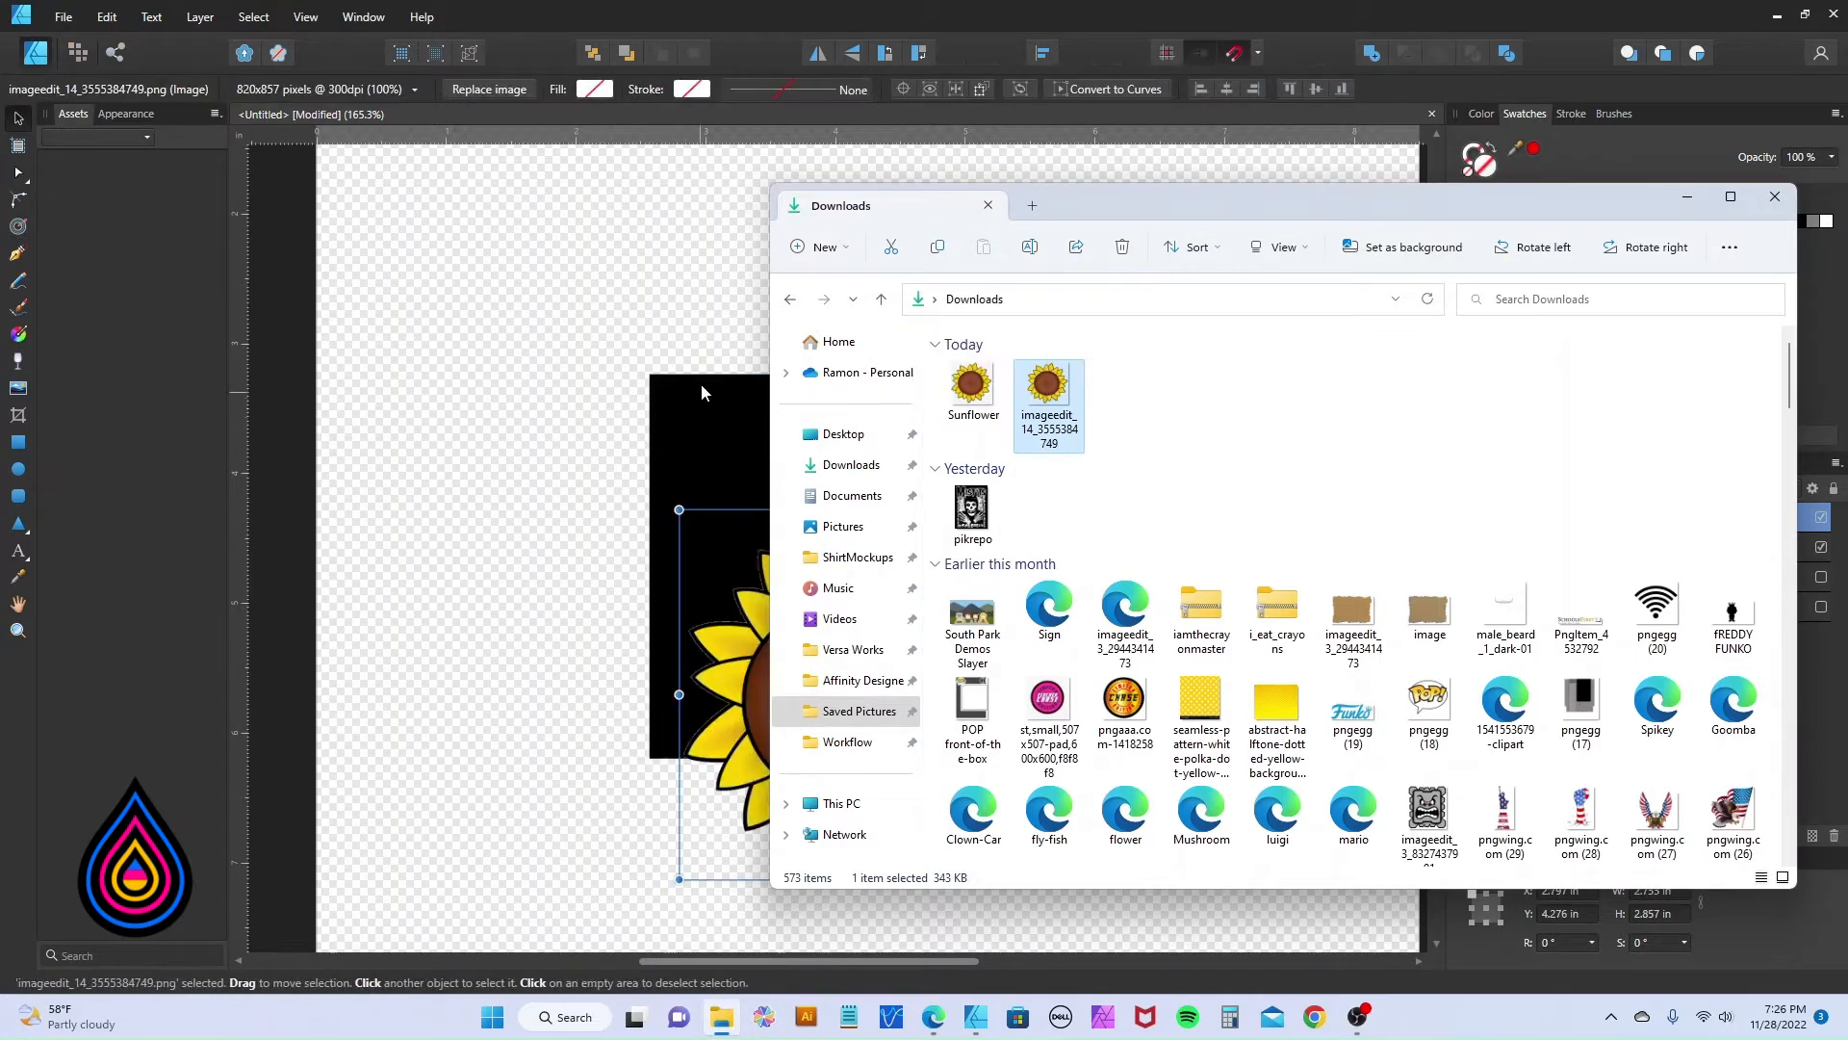
click(701, 288)
drag(808, 693, 830, 570)
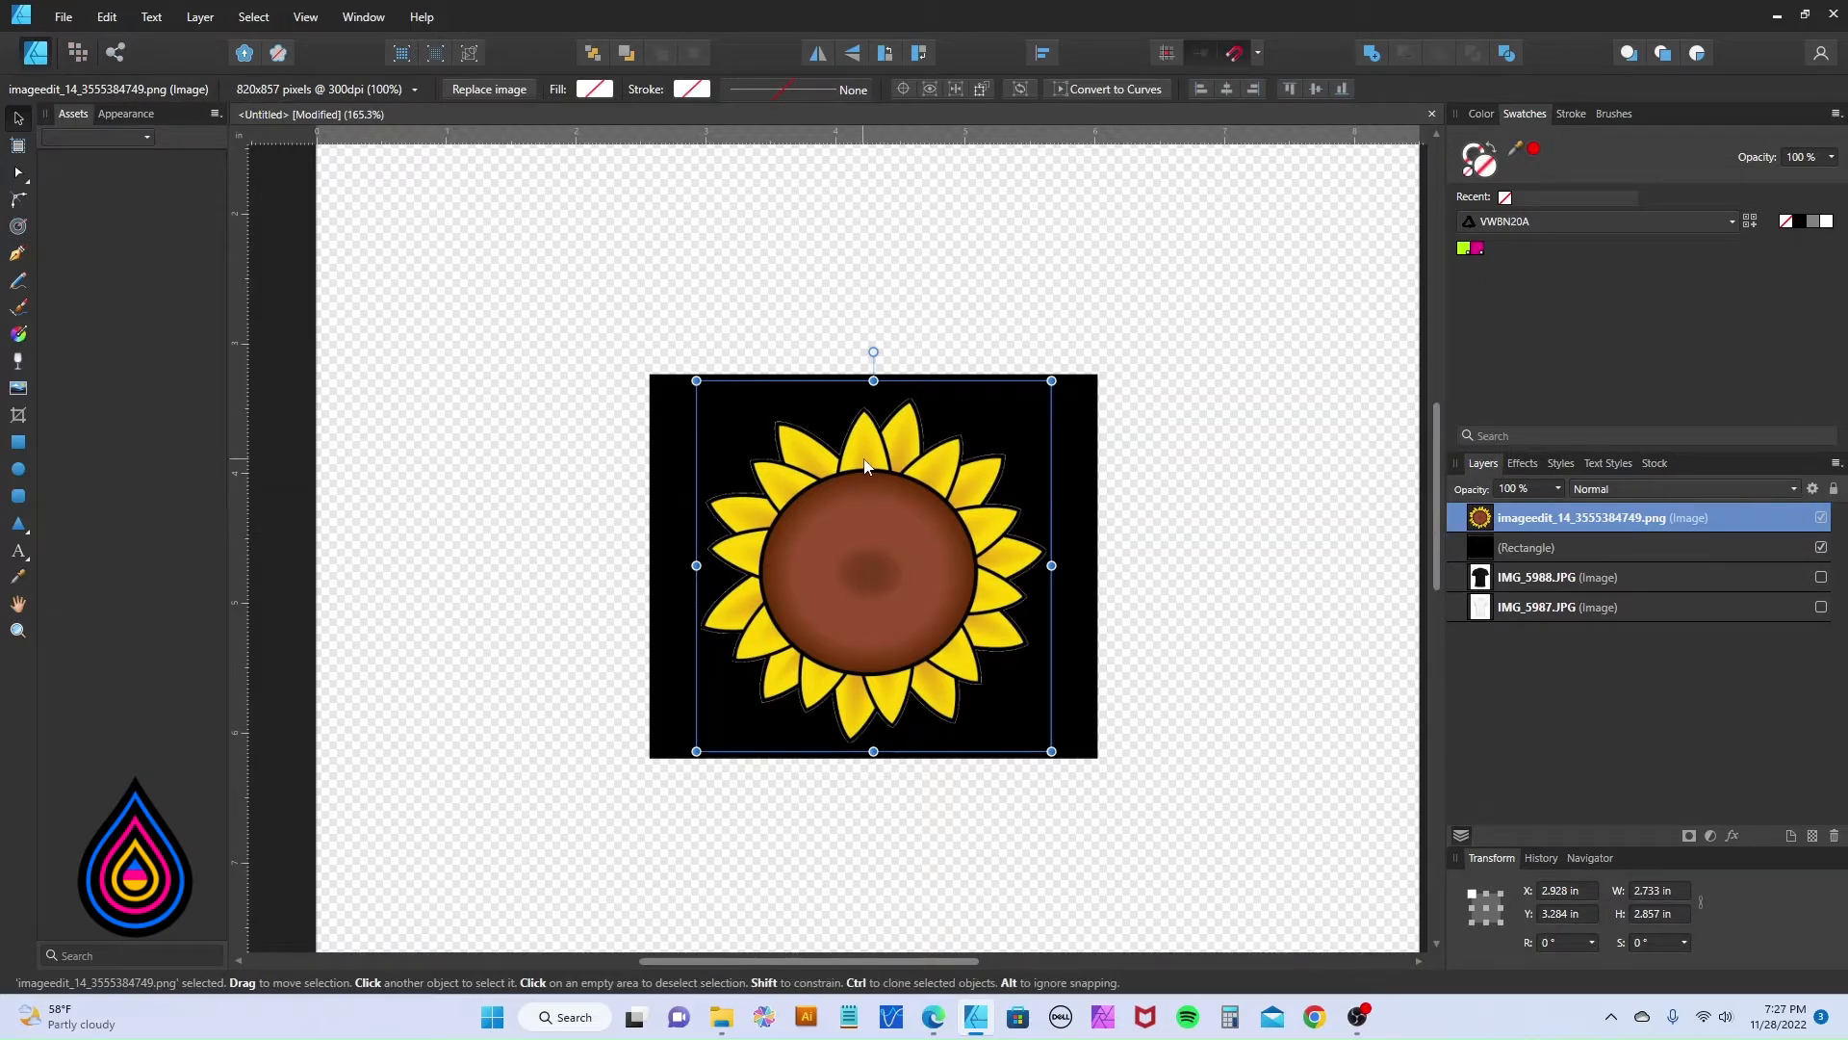
Add a white Outline effect with a radius of 5 px to the placed sunflower image.
click(1518, 464)
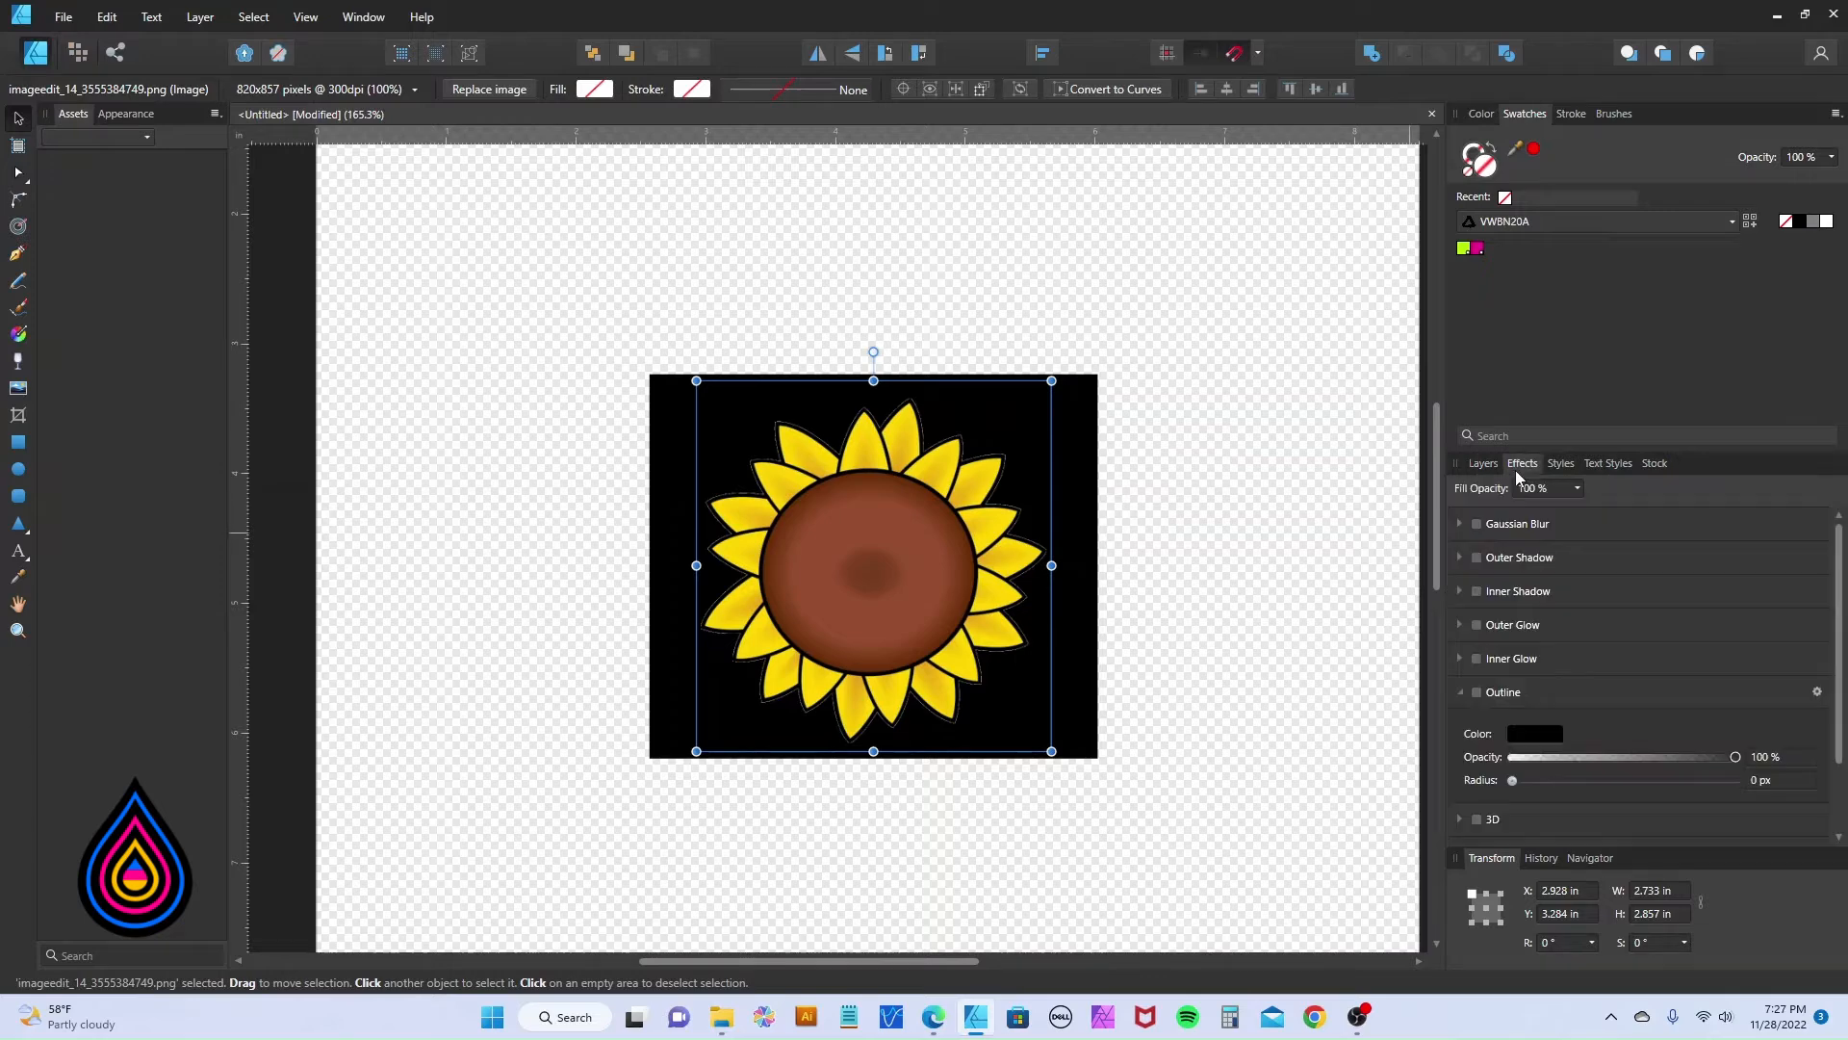
click(1527, 733)
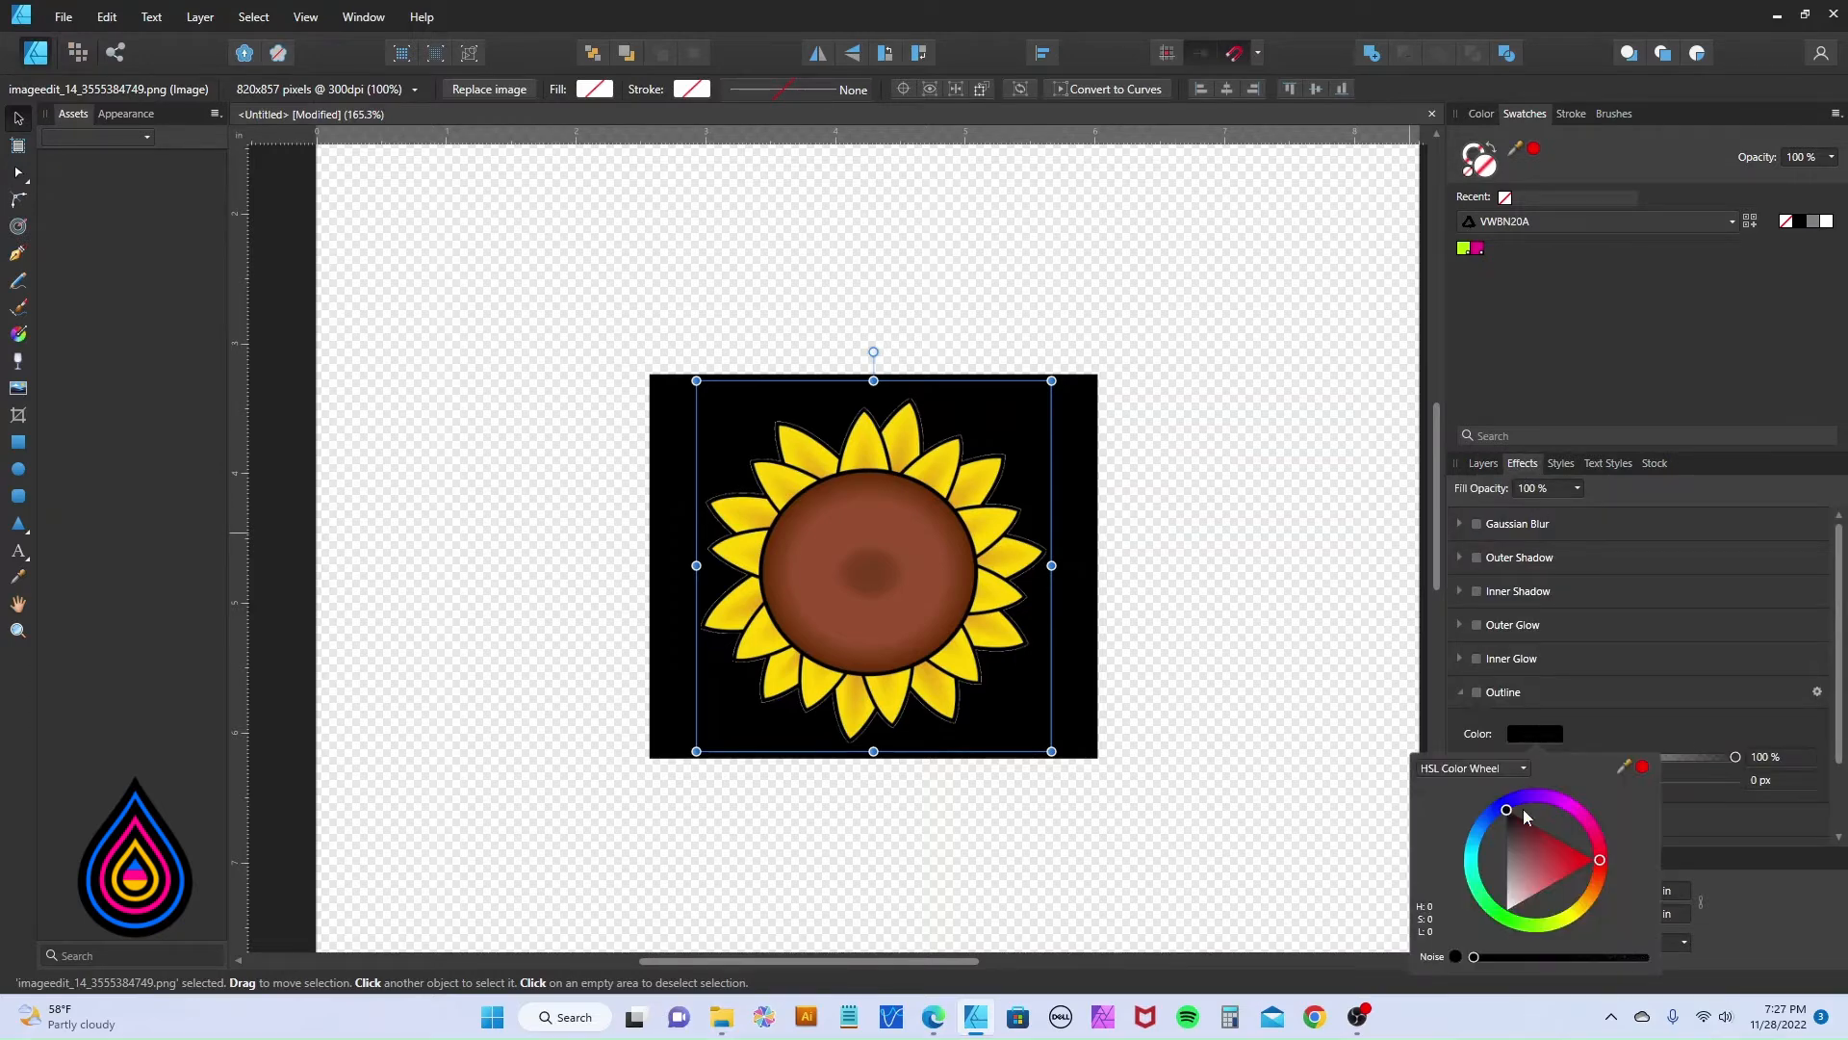
drag(1522, 869, 1477, 1004)
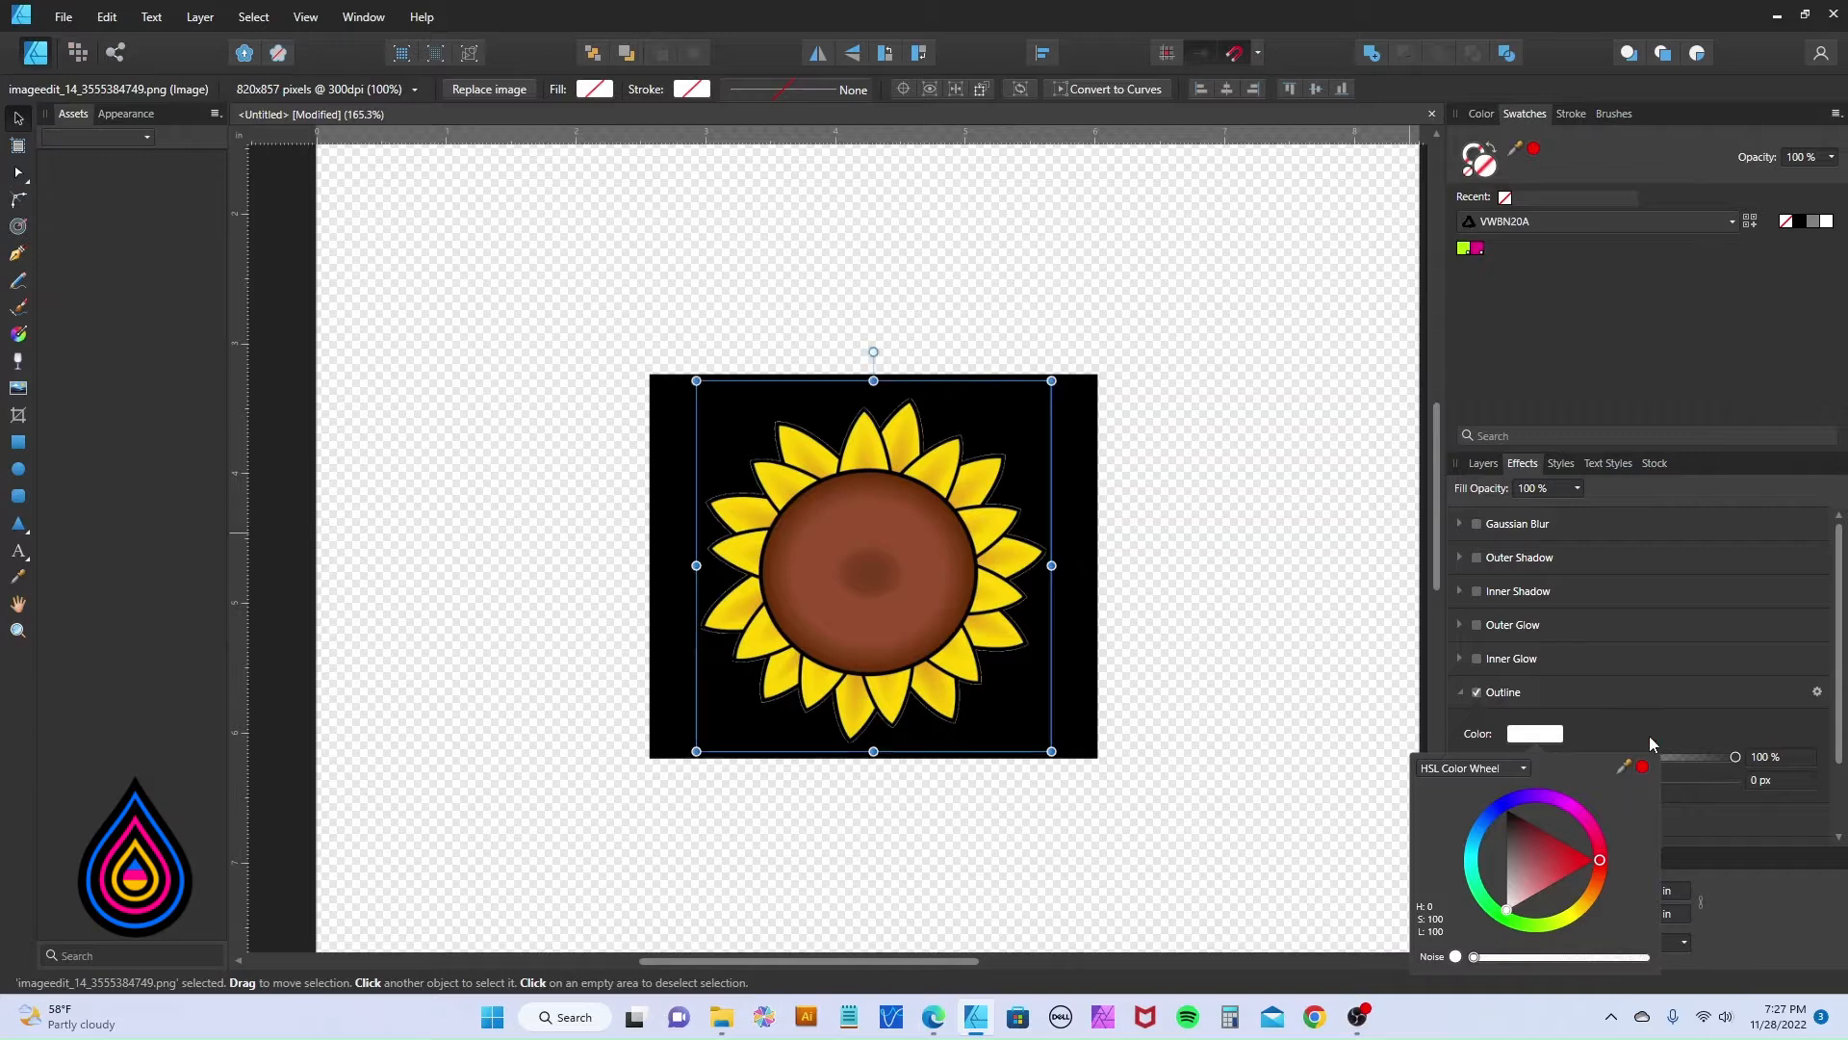
drag(1513, 782, 1573, 795)
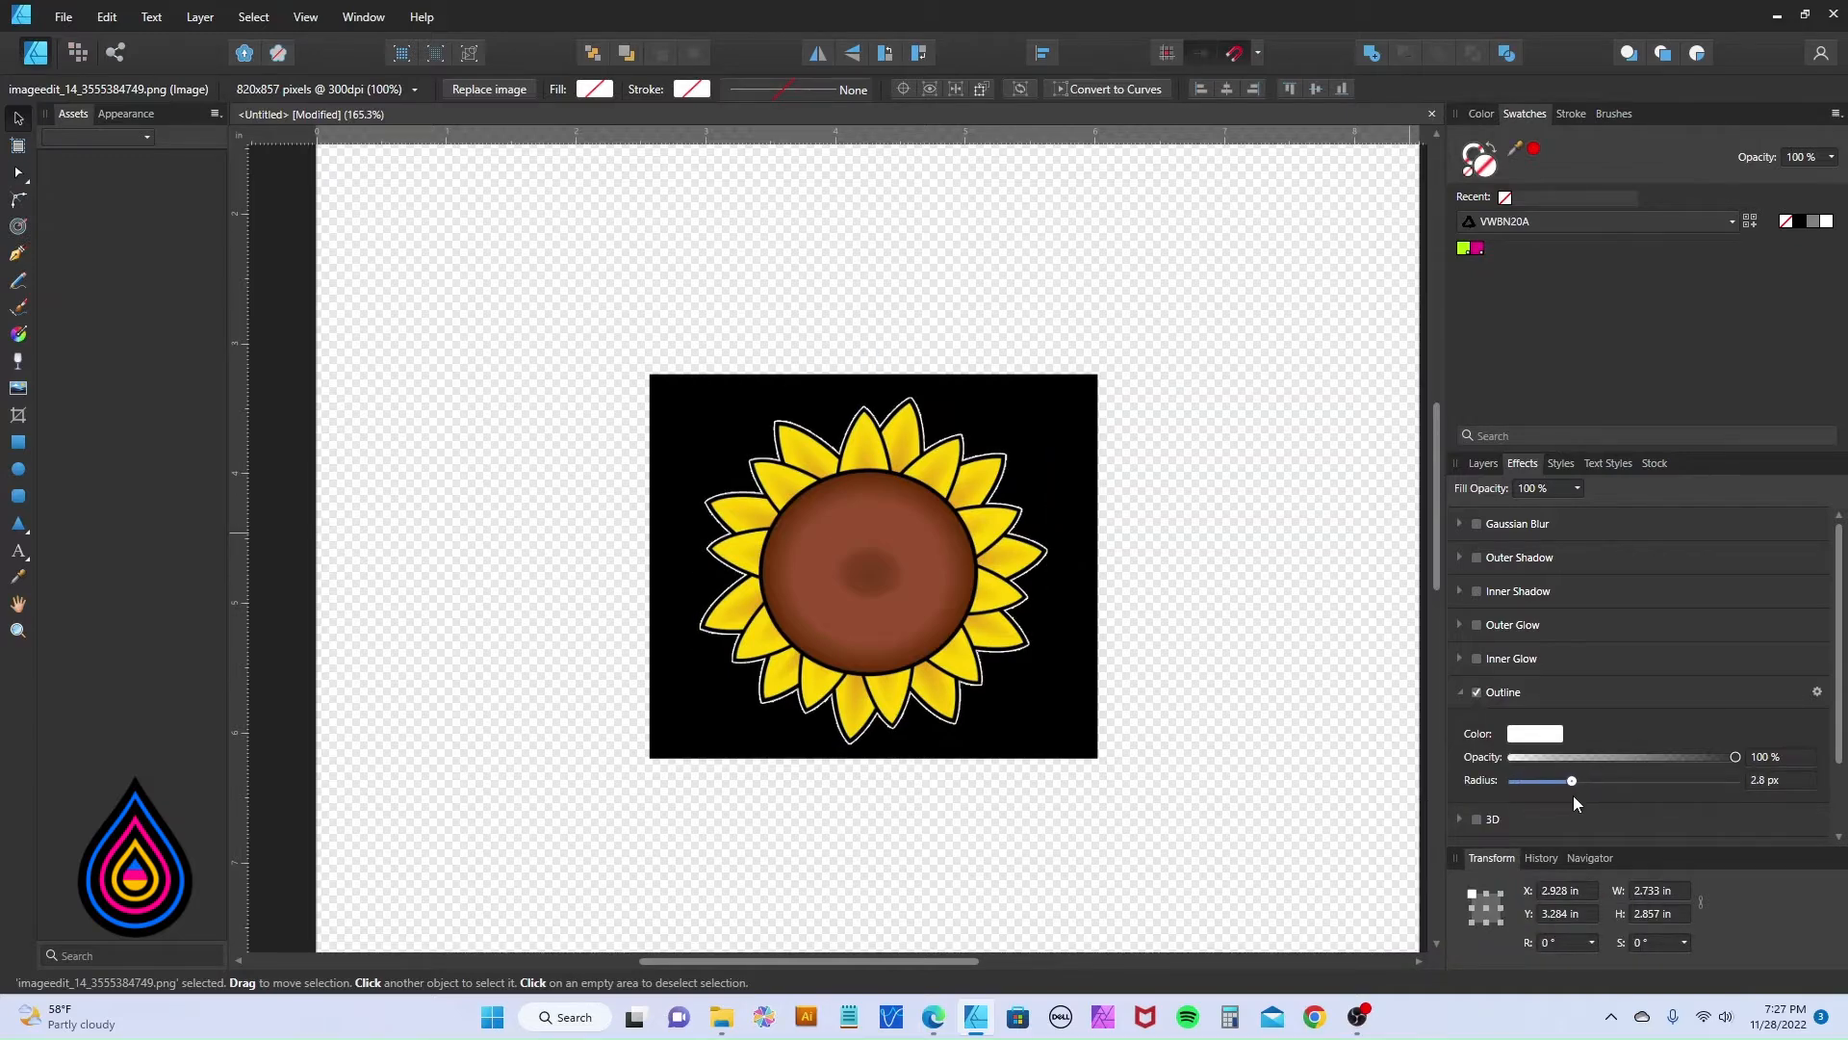
click(1765, 782)
text(5)
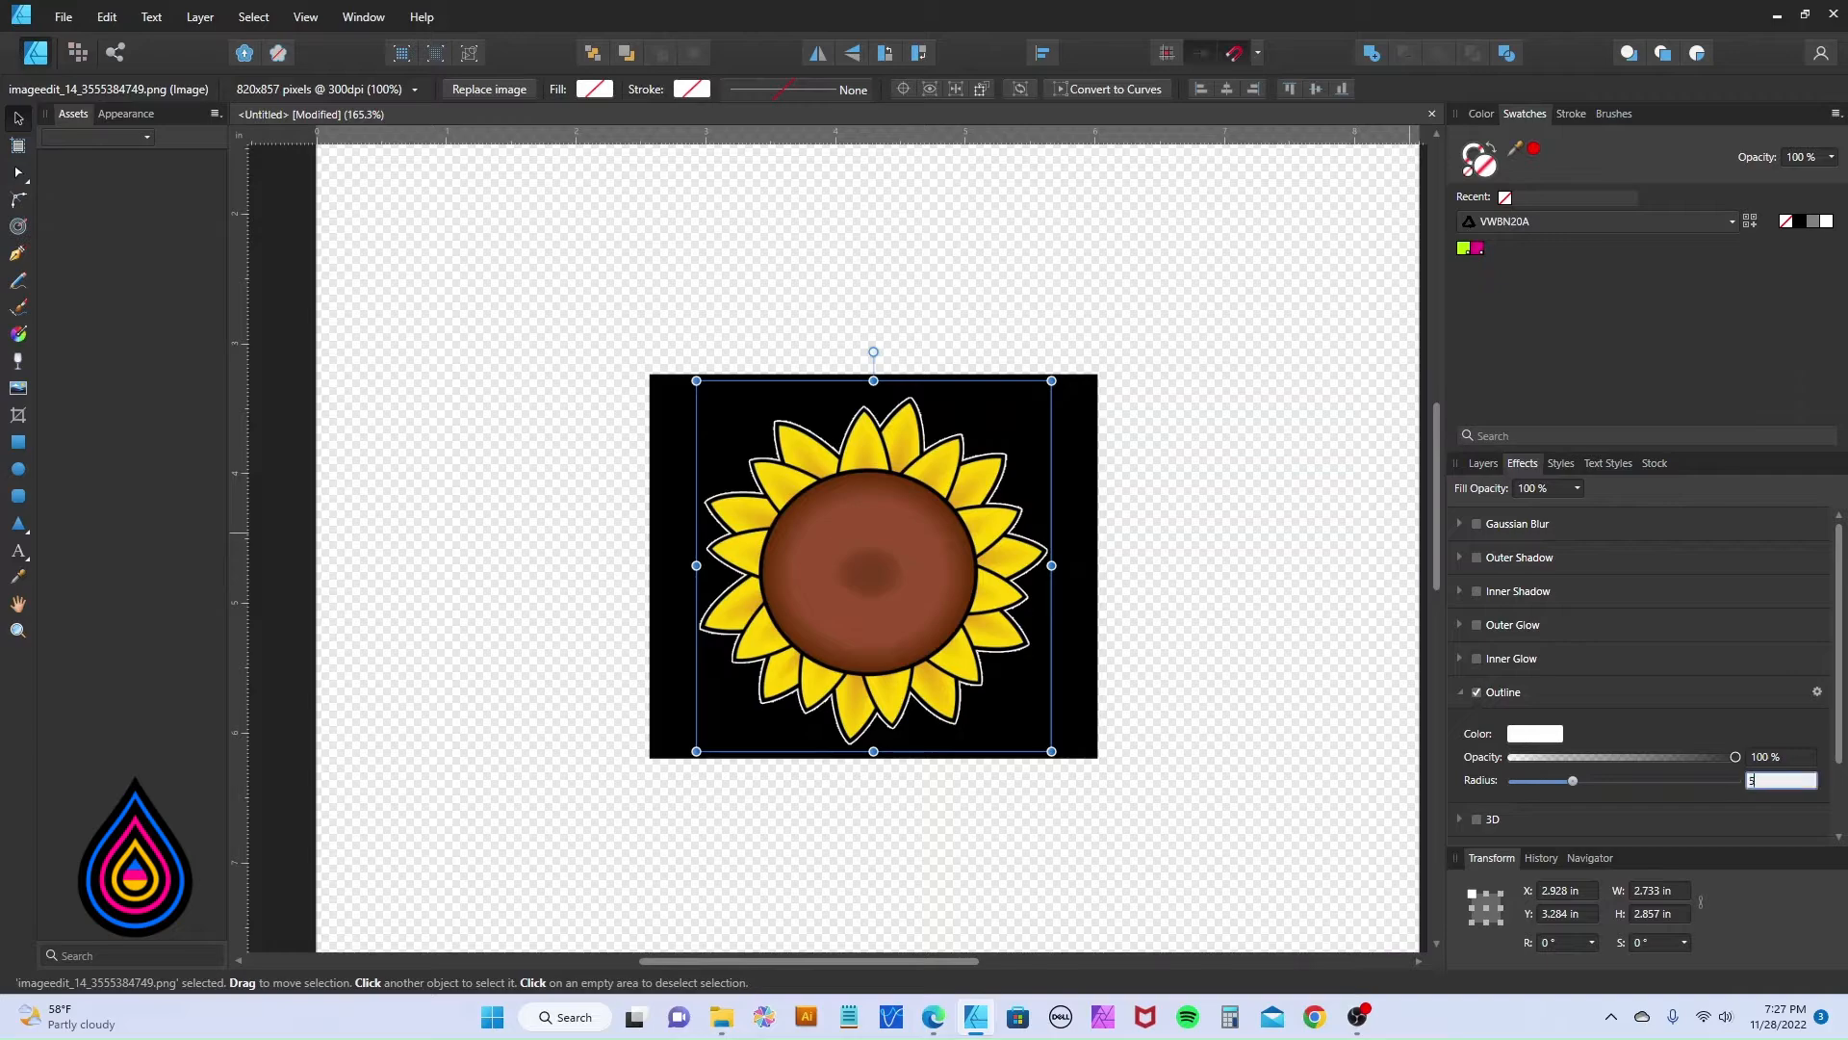
key(Return)
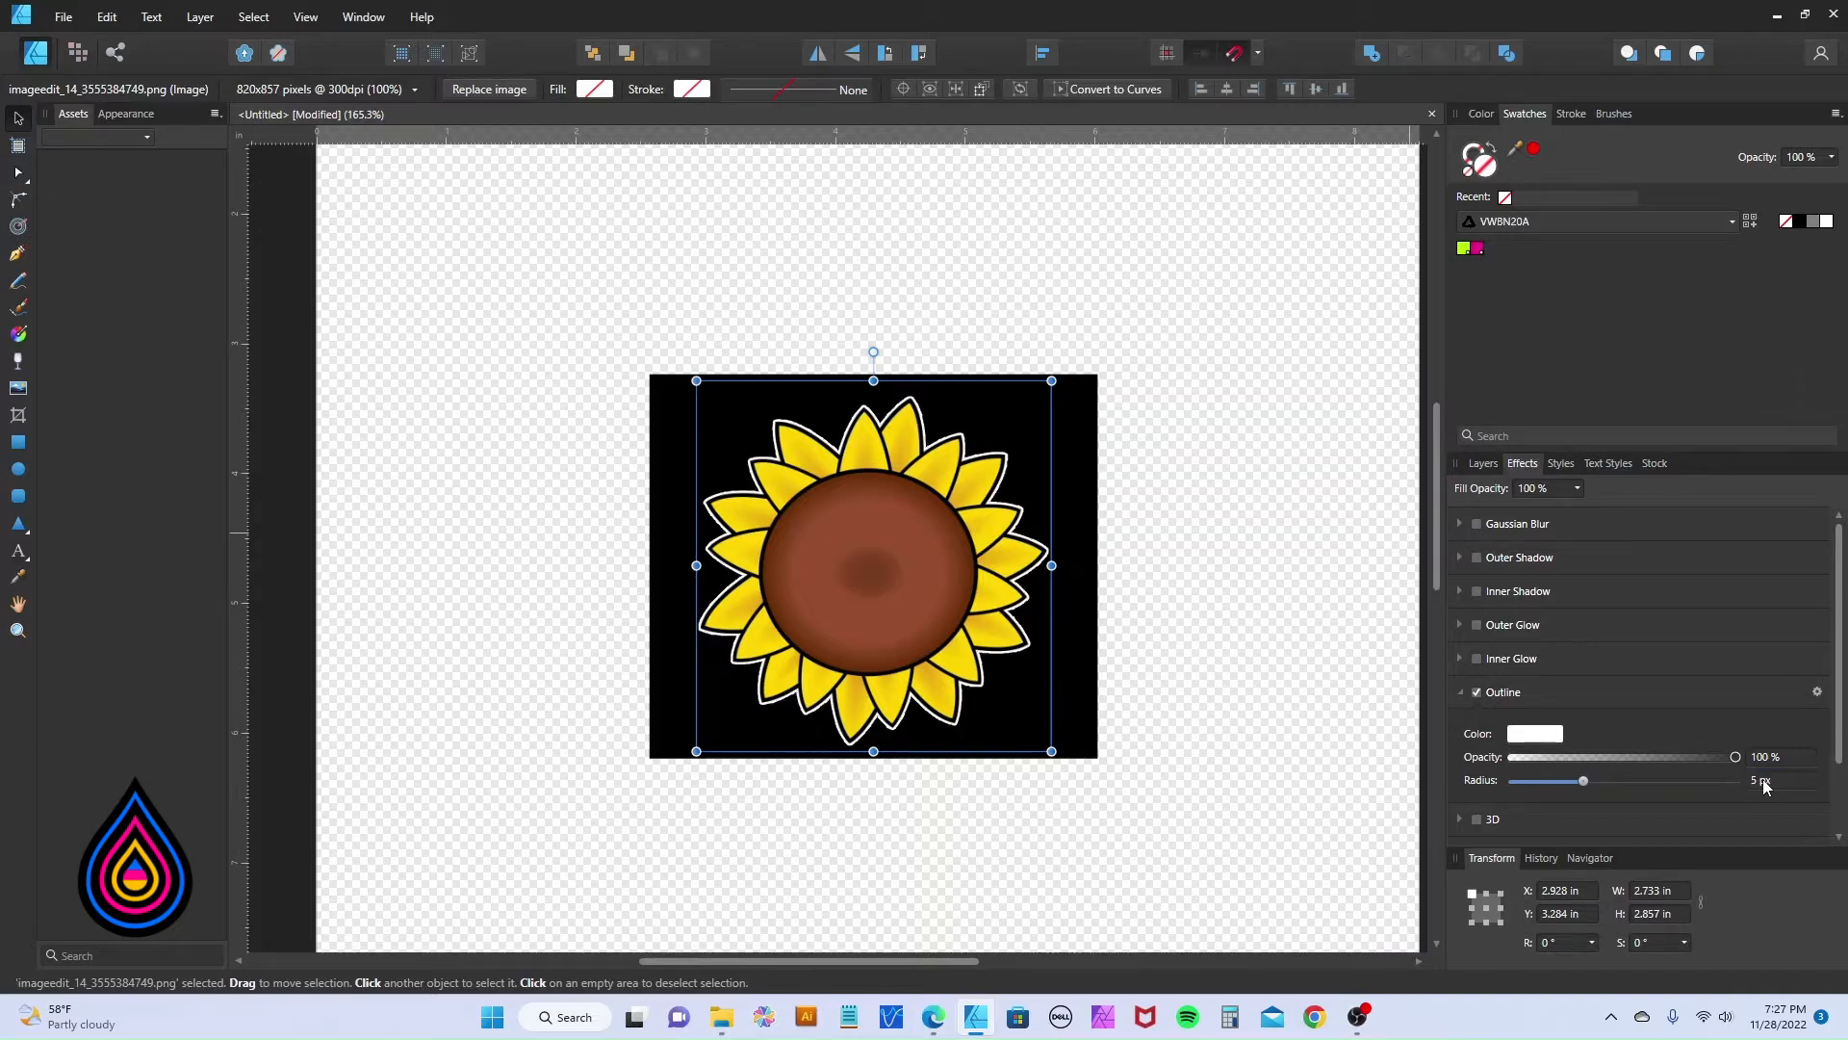
Try a thicker outline radius of about 7.9 px on the sunflower and set it back to 5 px.
scroll(1076, 558, up, 3)
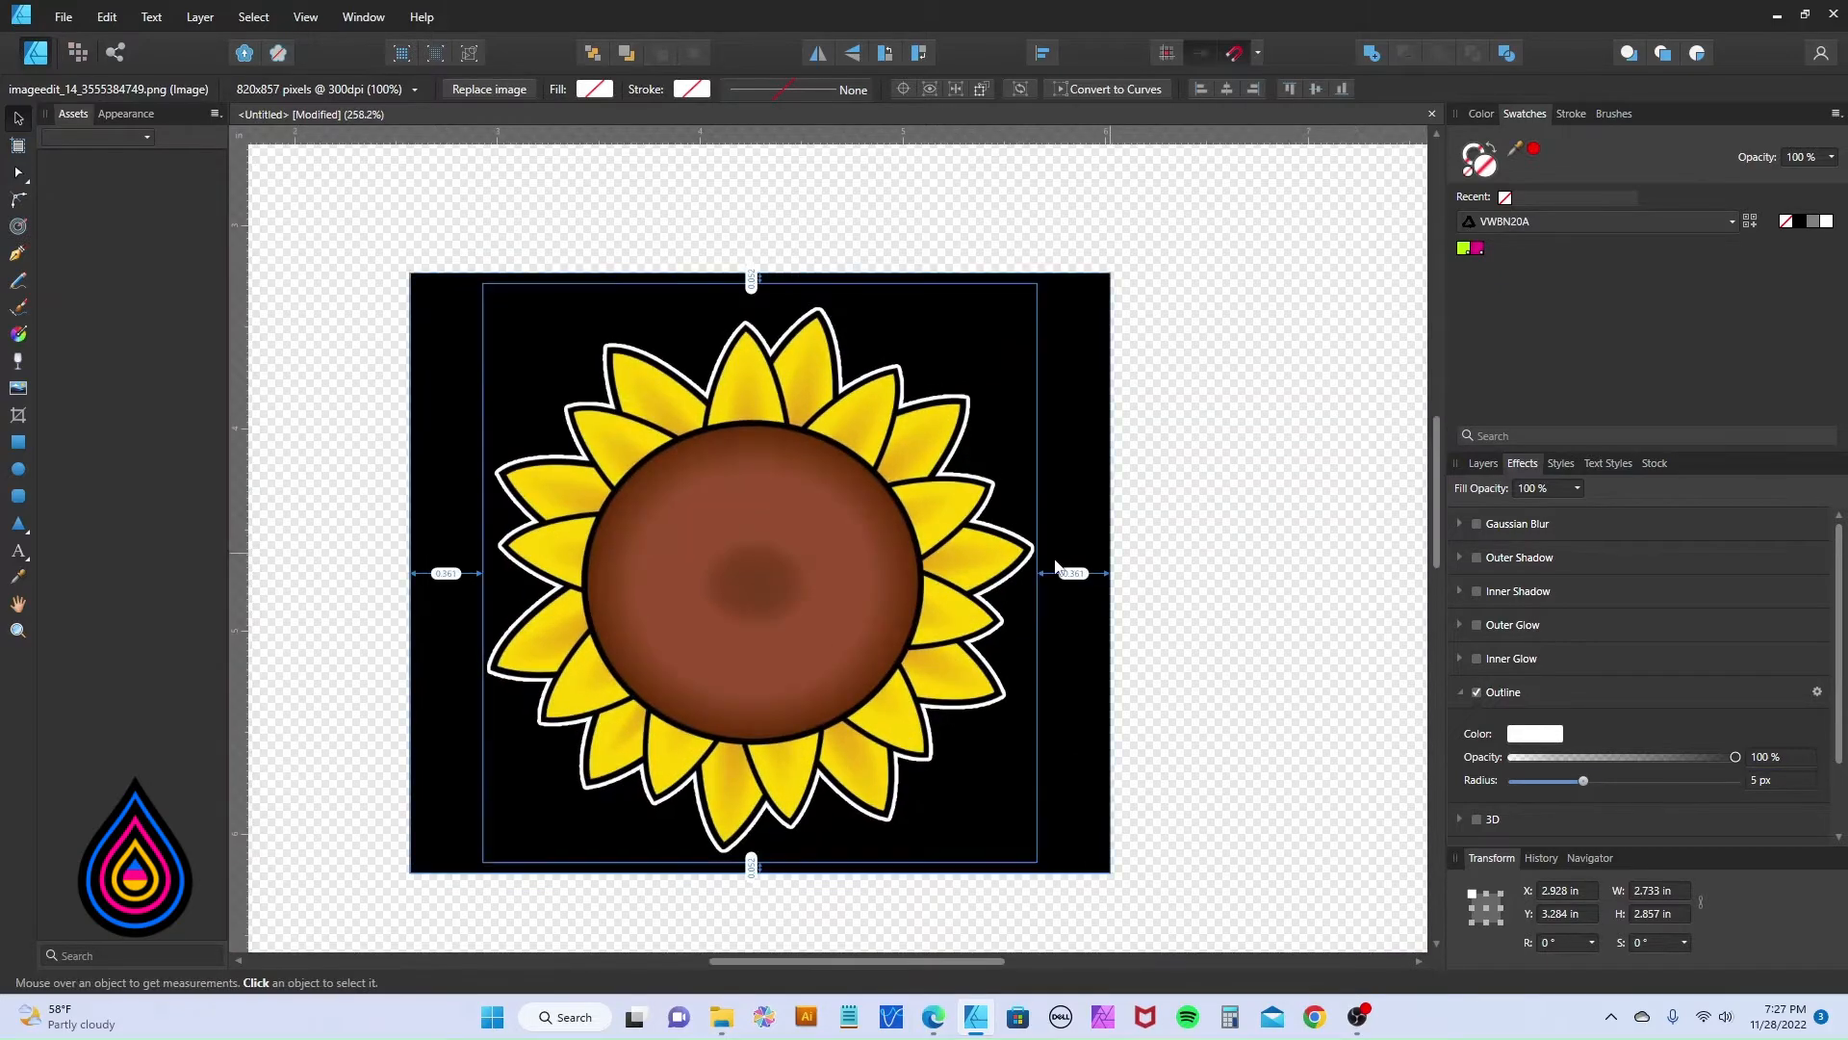
scroll(1056, 568, up, 1)
click(1038, 570)
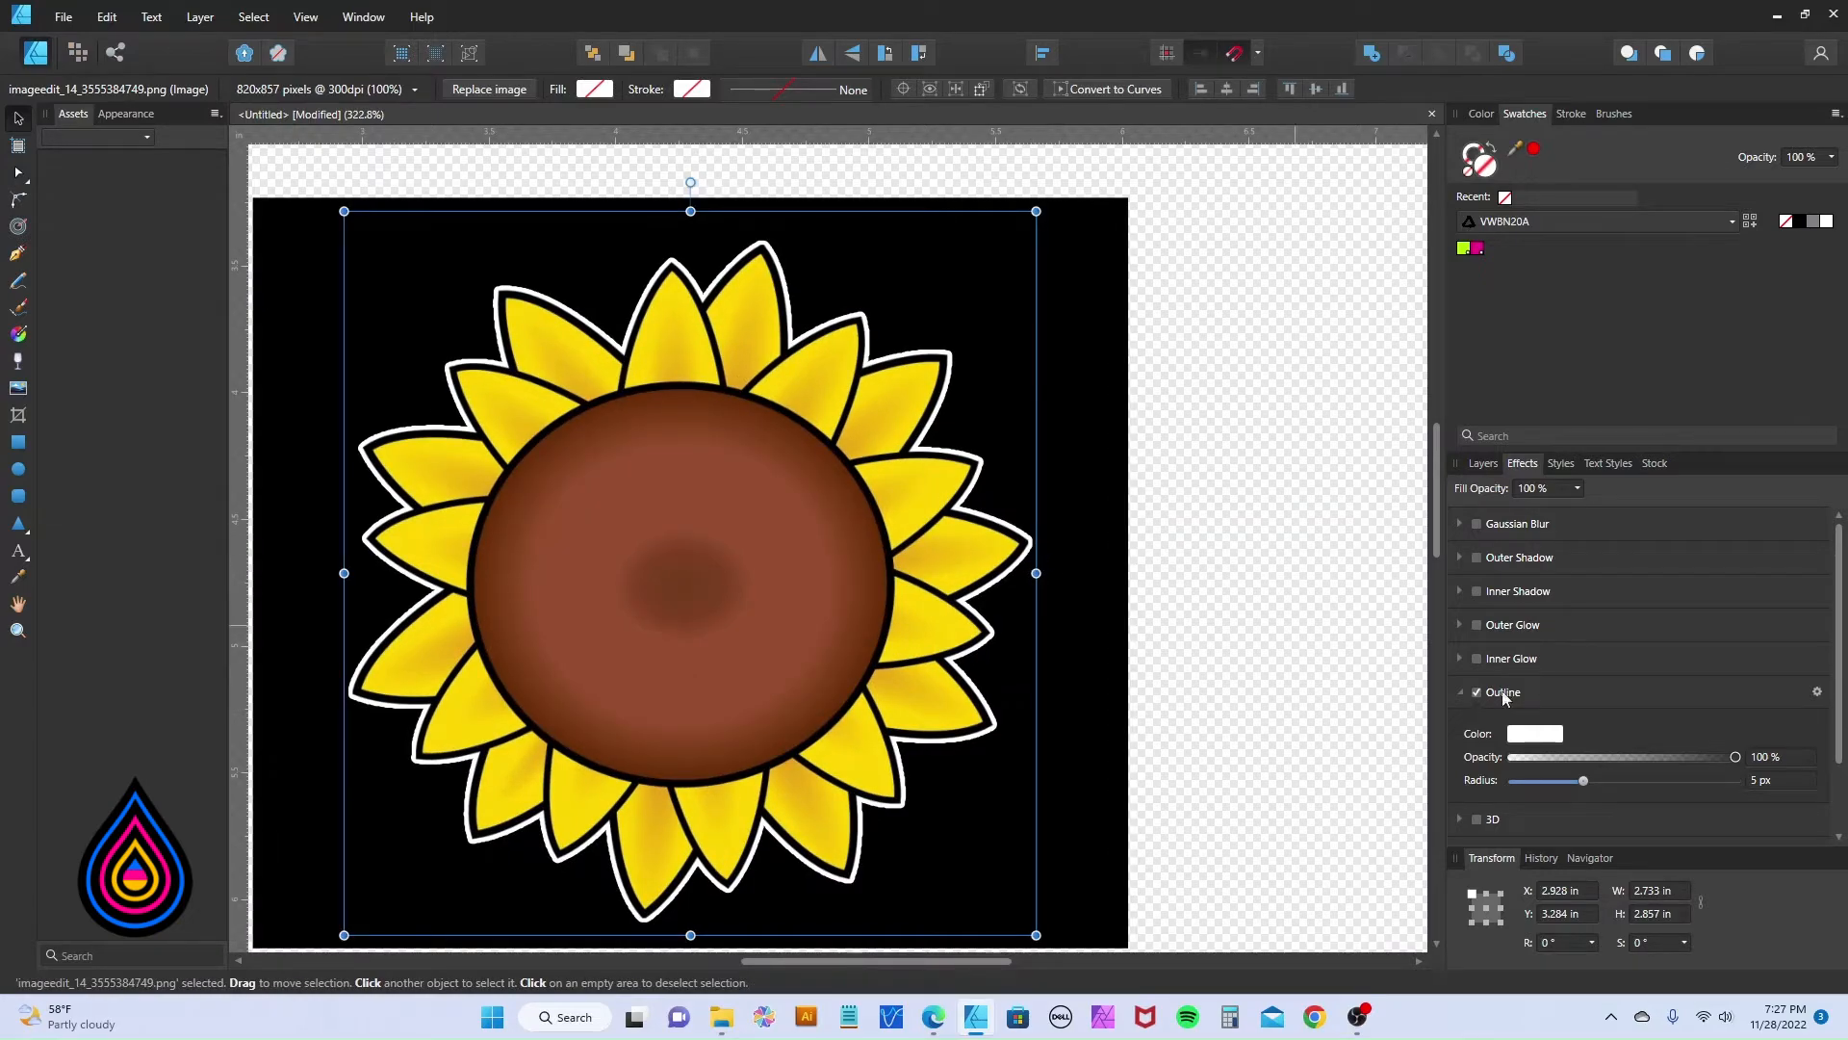
mouse_move(1585, 784)
mouse_down()
mouse_move(1623, 782)
mouse_move(1598, 787)
mouse_up()
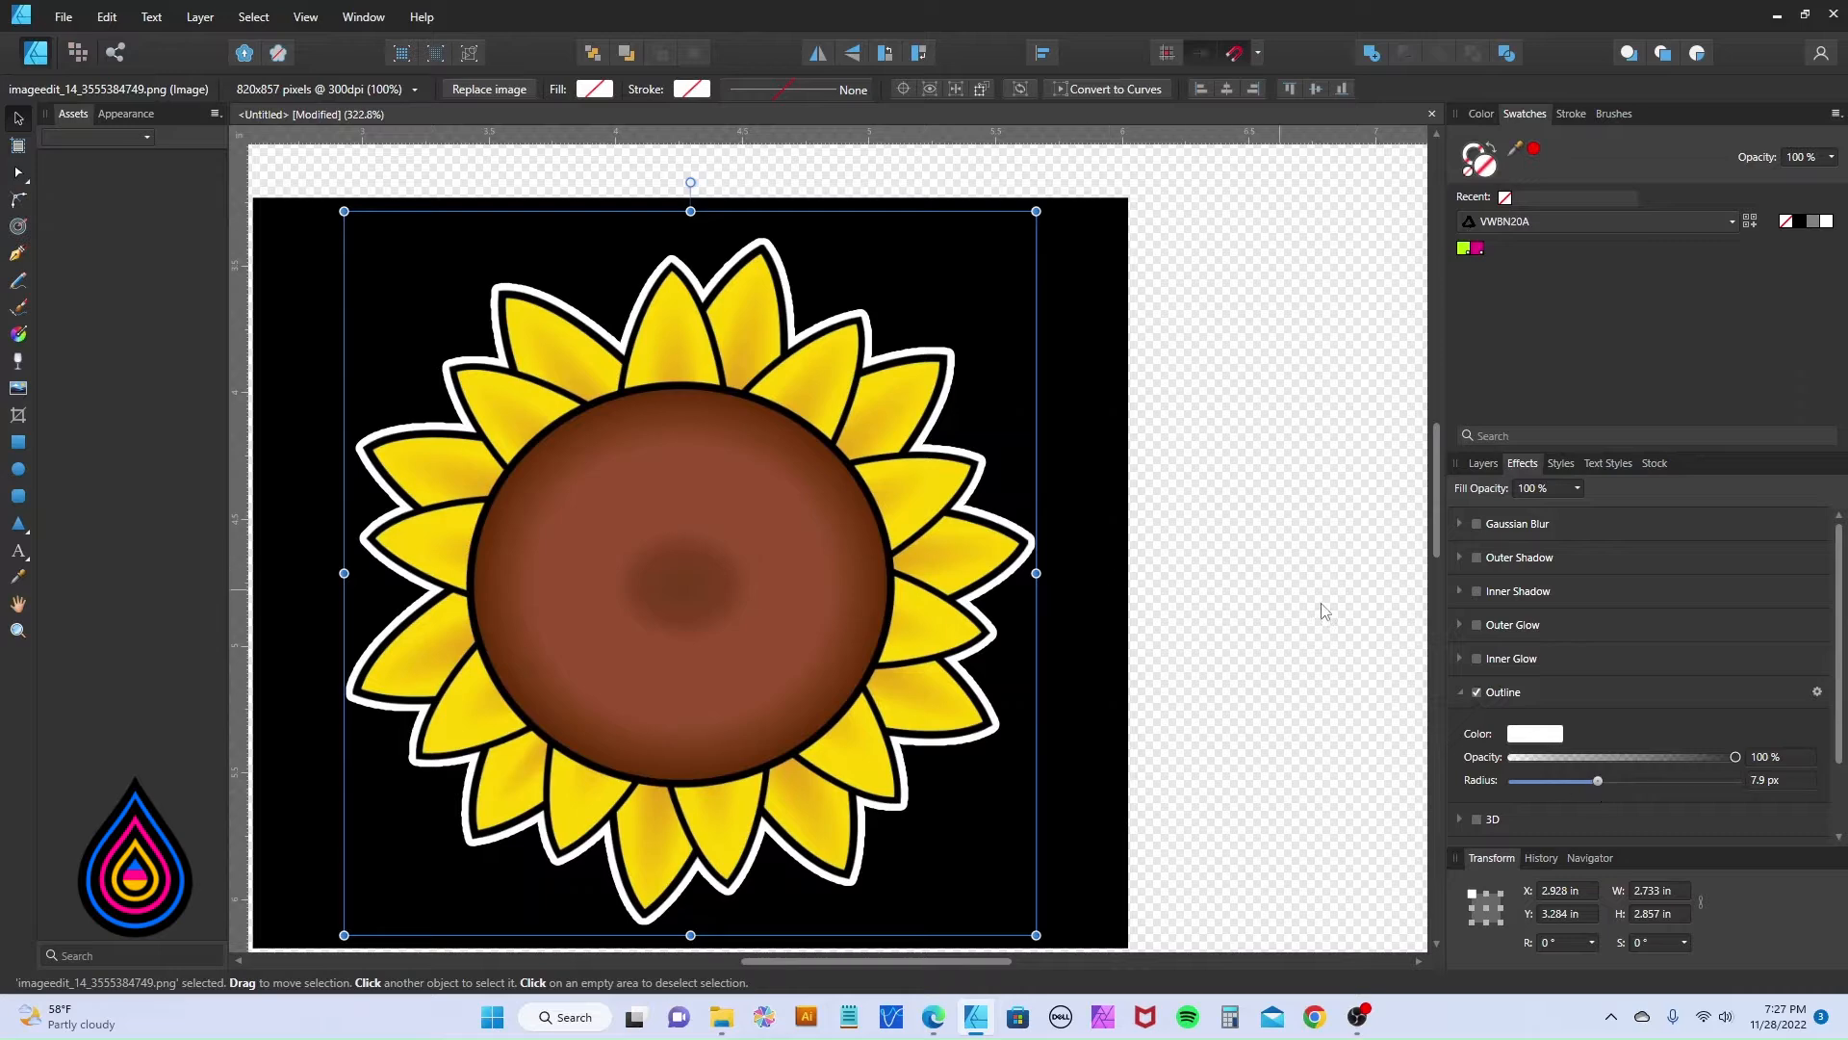
click(1765, 781)
text(5)
key(Return)
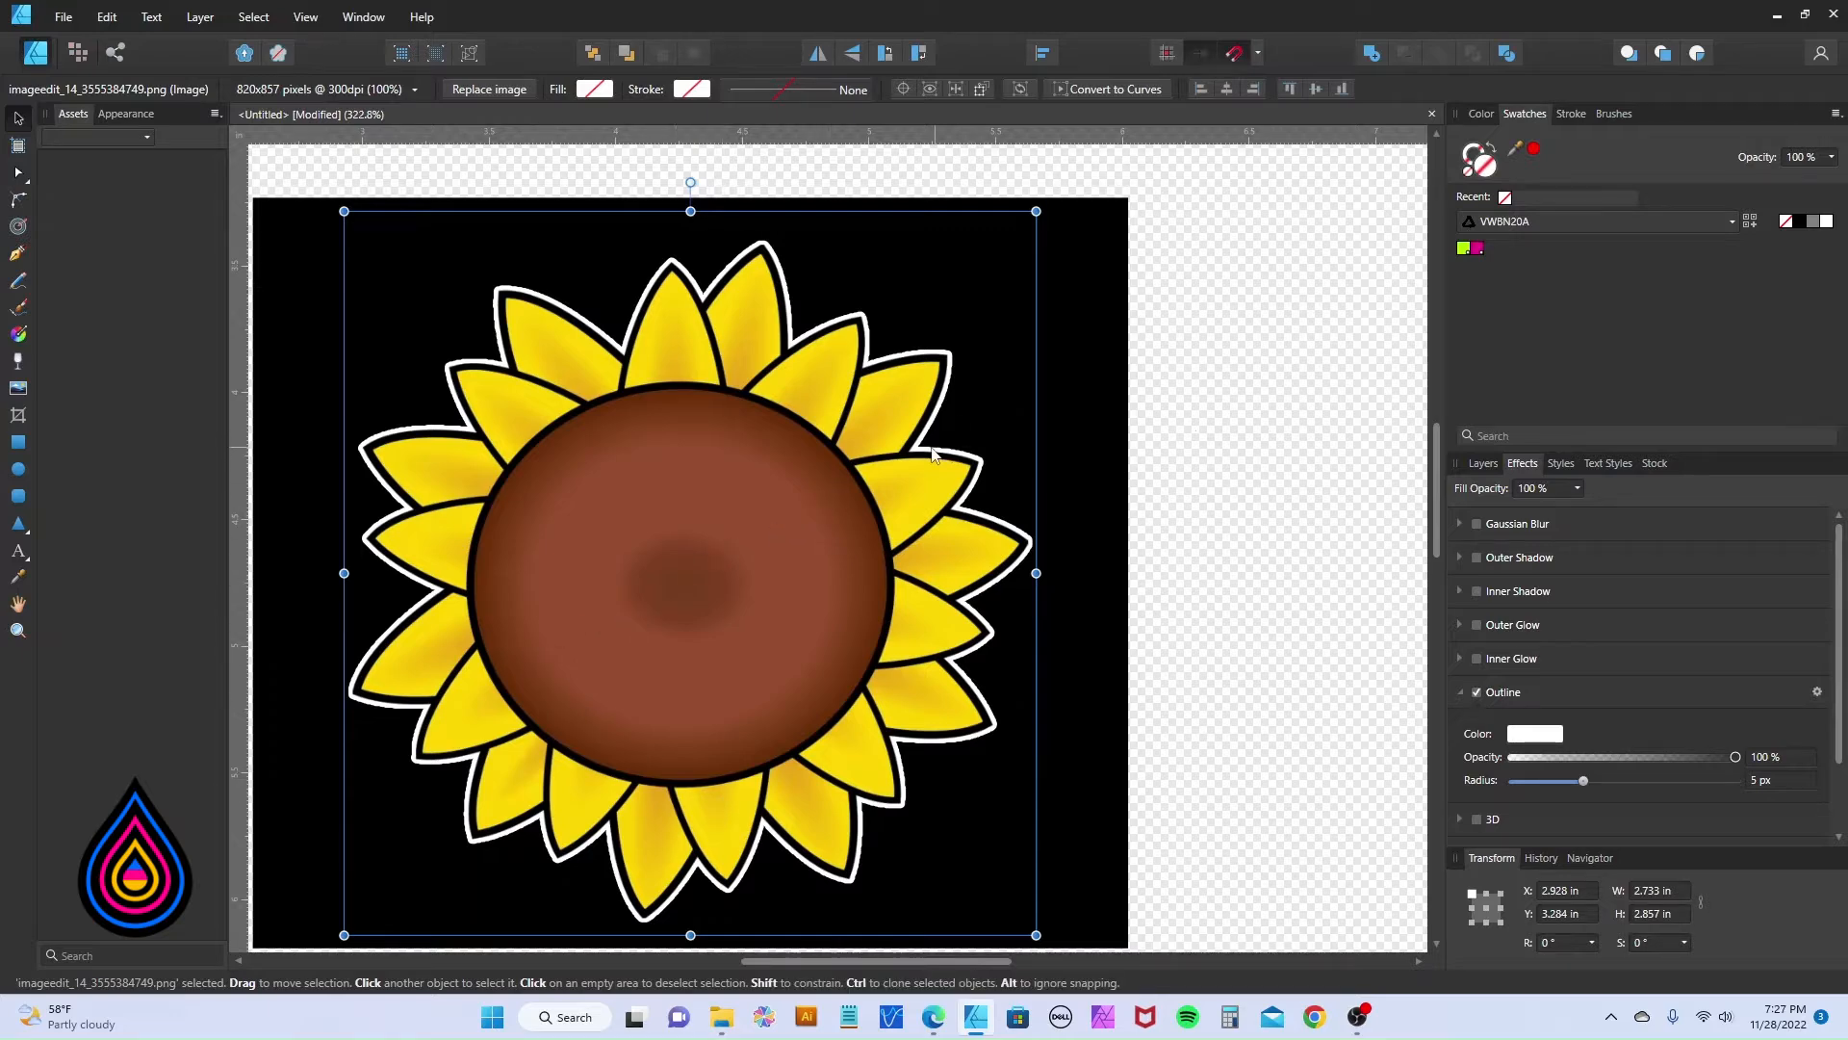
Hide the black rectangle layer behind the sunflower.
click(1484, 463)
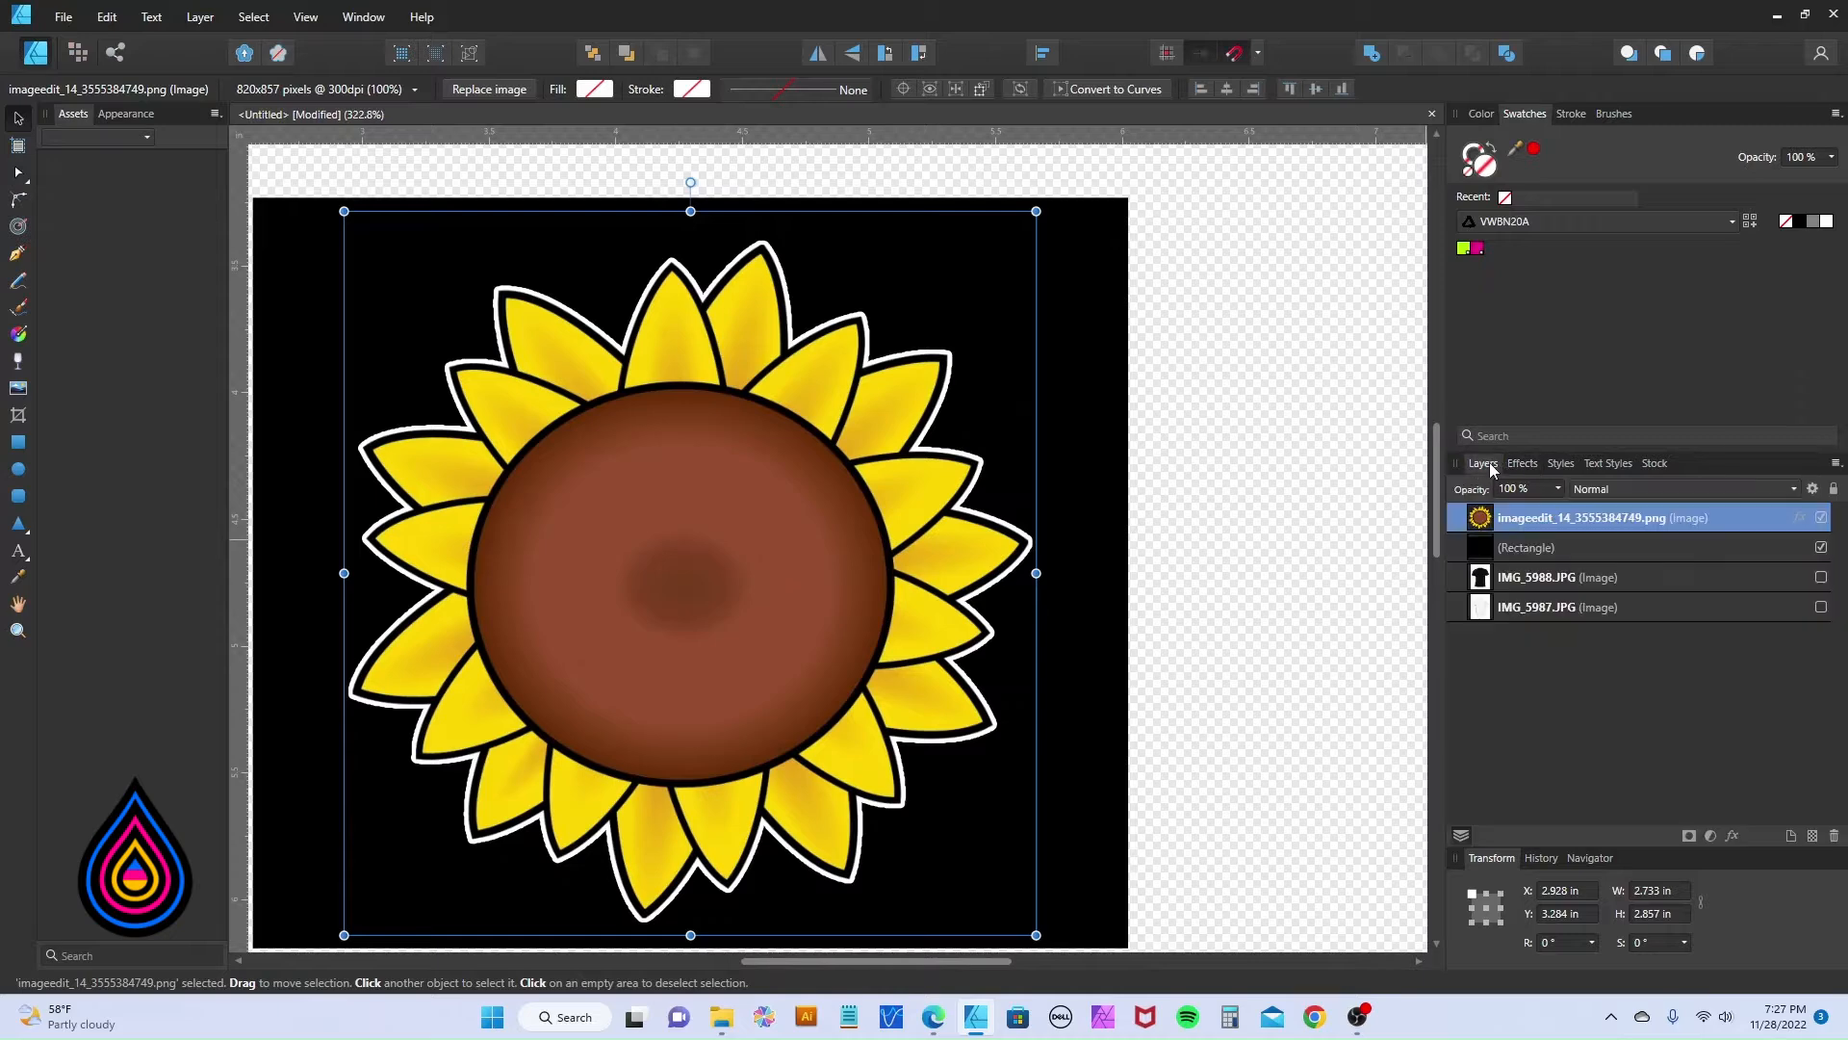
click(1822, 548)
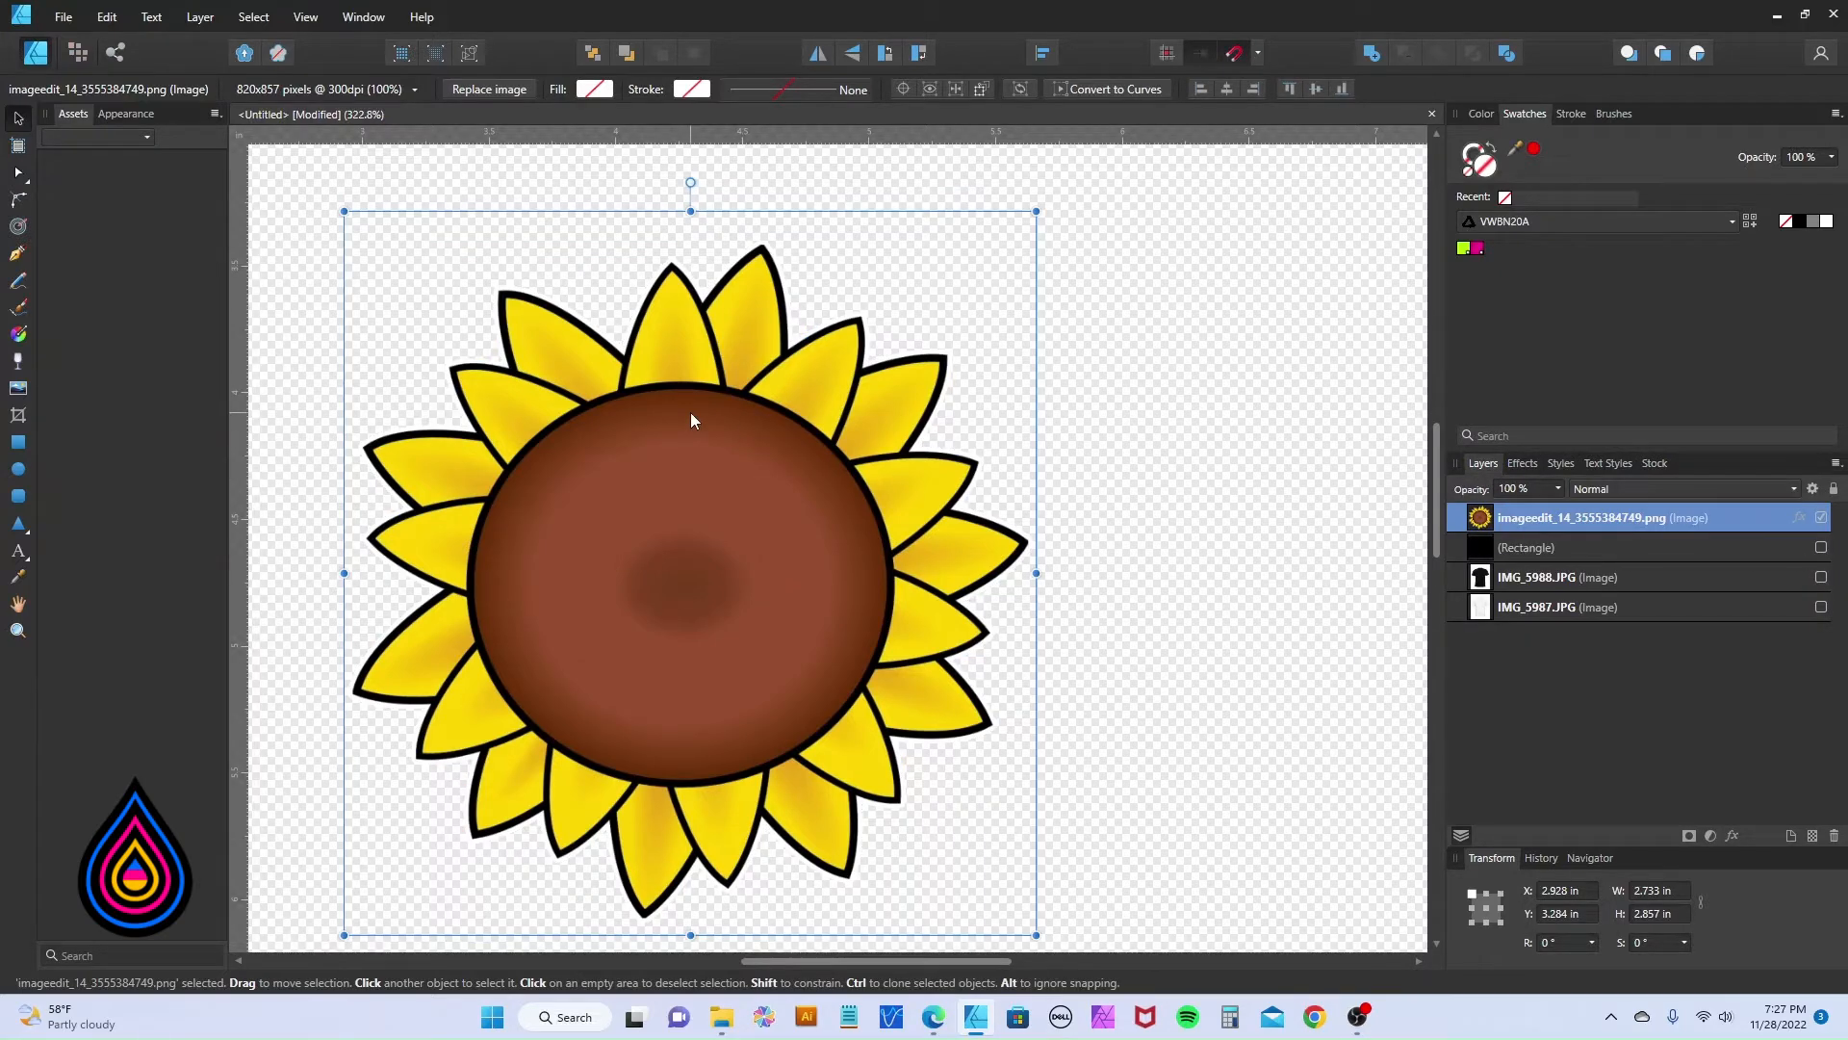
Add a Threshold adjustment at 100% to the sunflower image to turn it into a solid black silhouette.
click(202, 16)
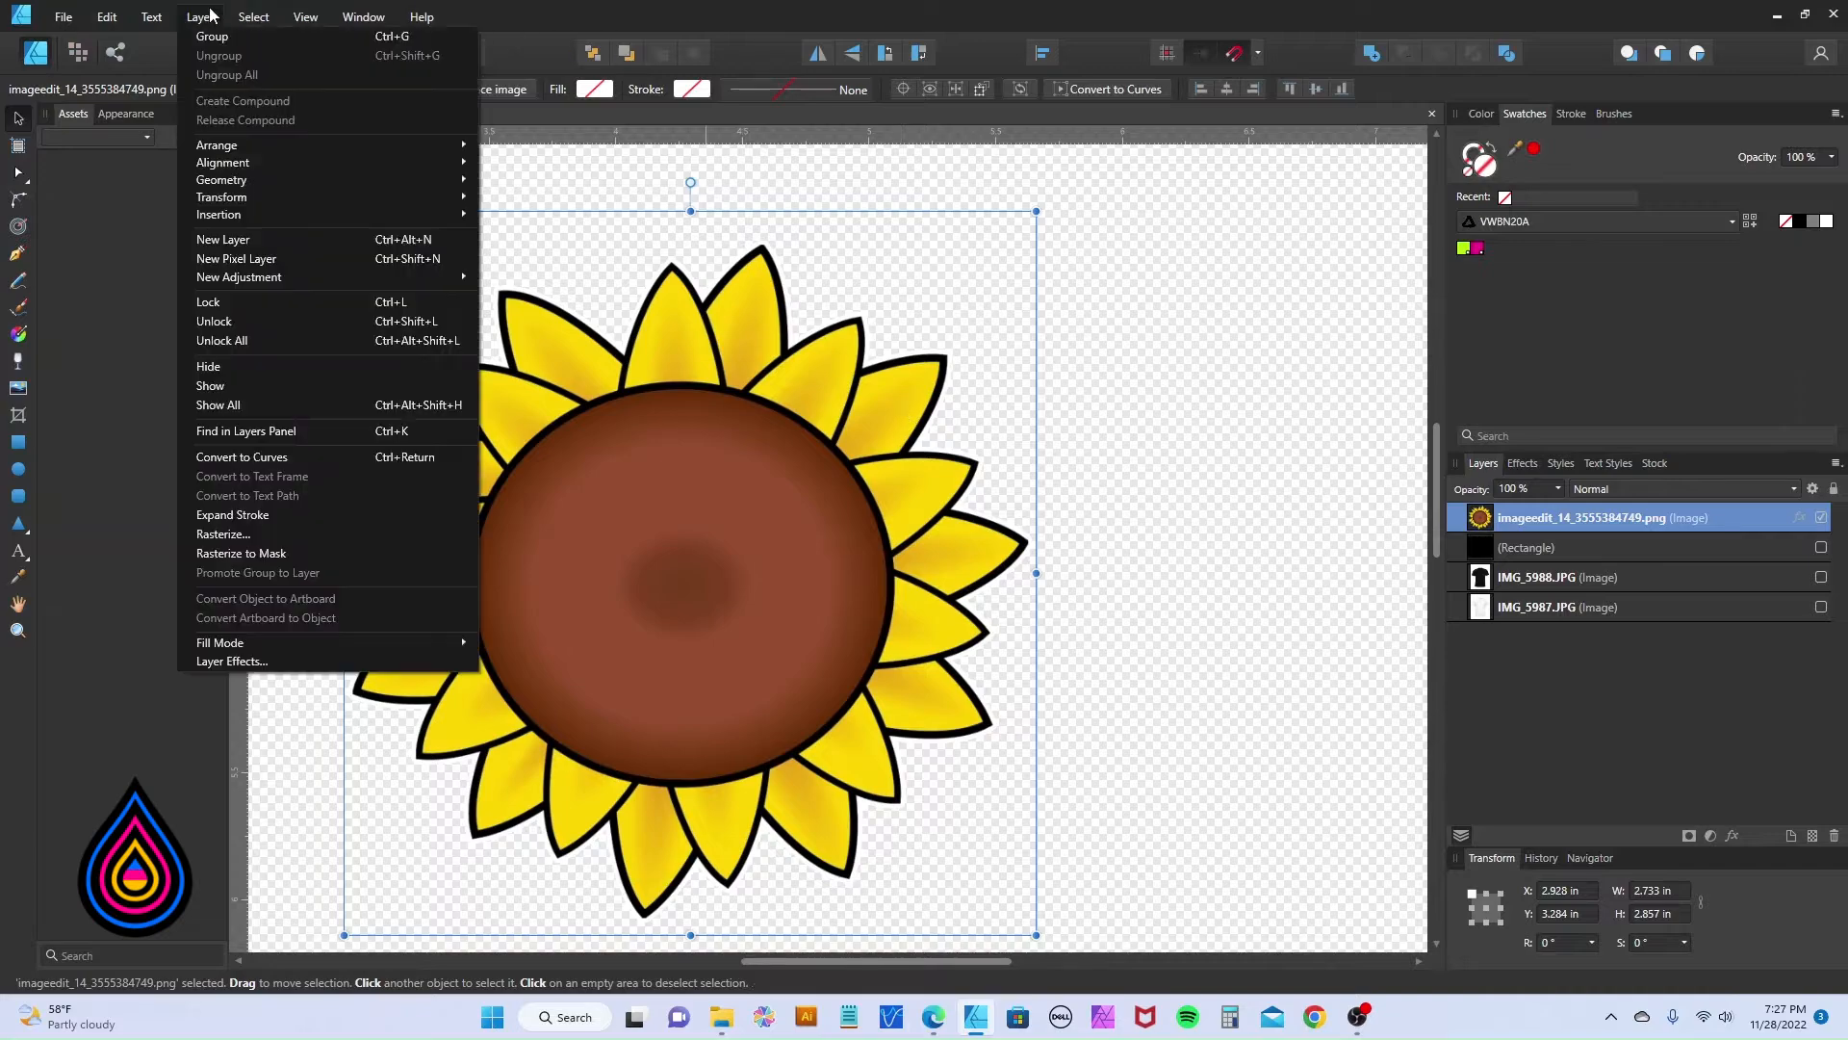
mouse_move(287, 279)
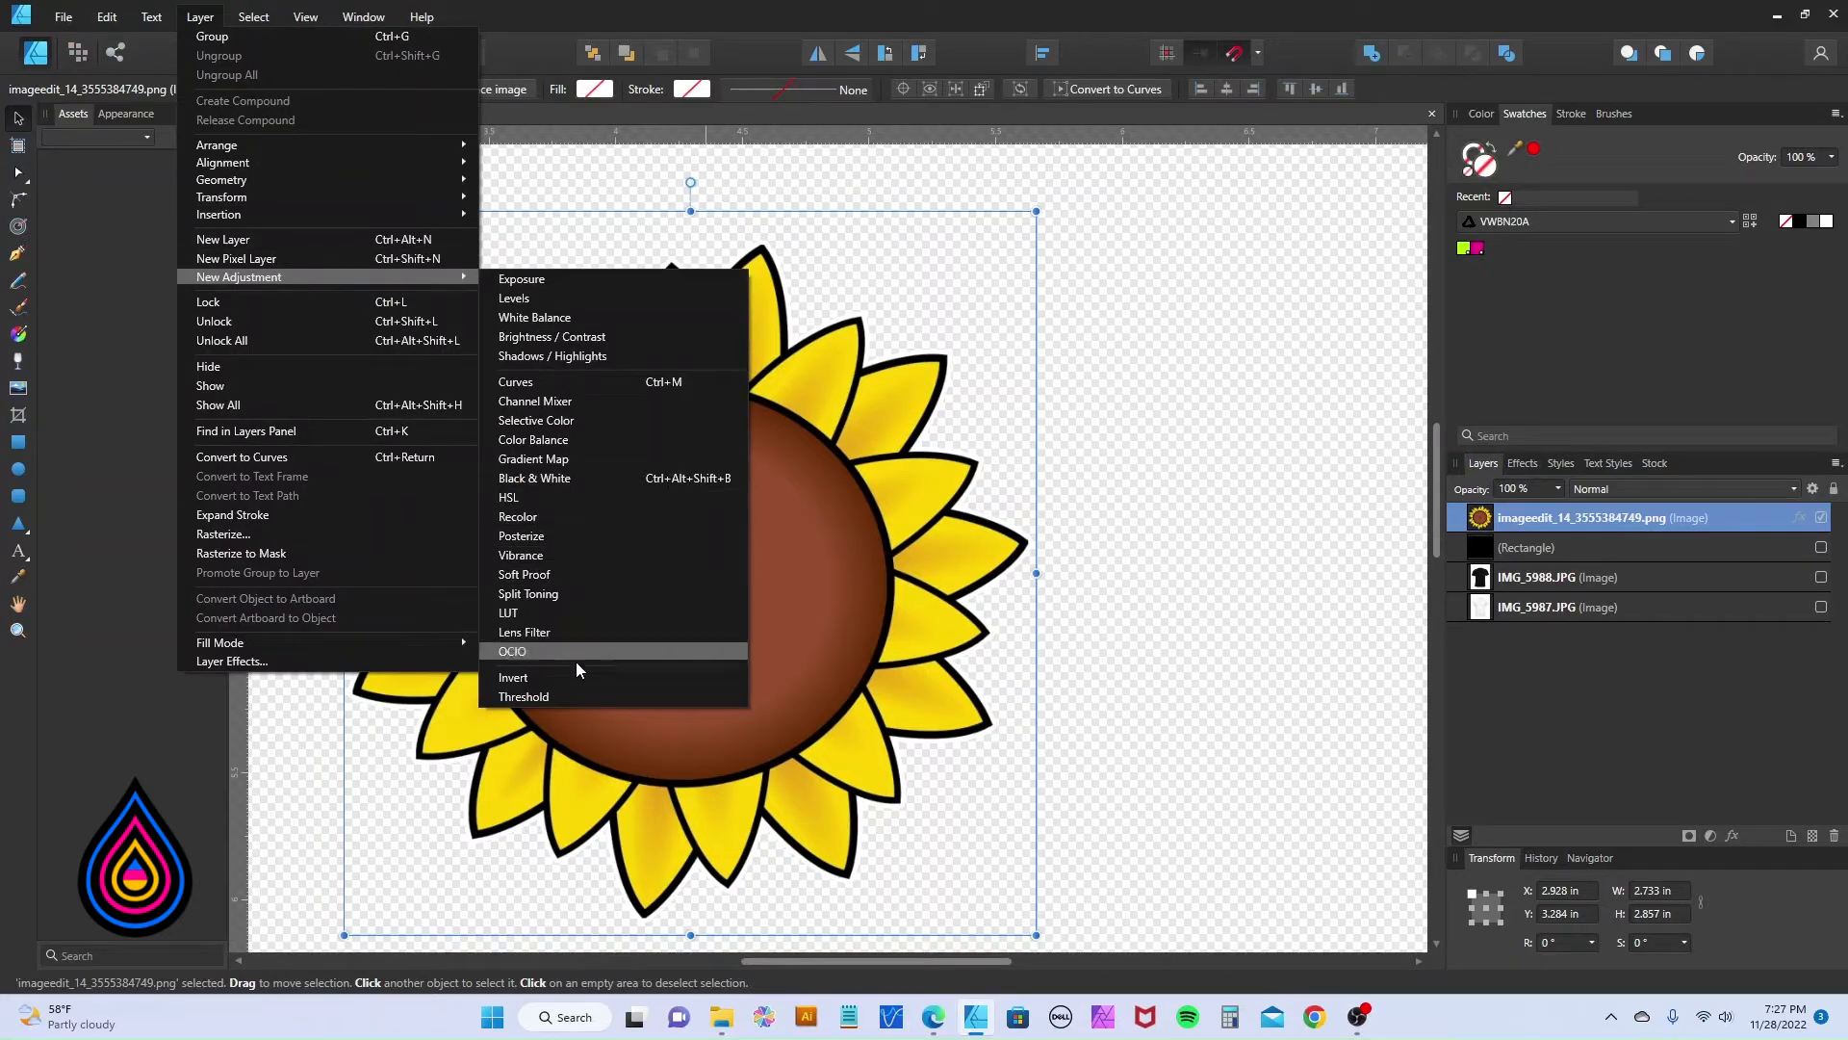
click(601, 693)
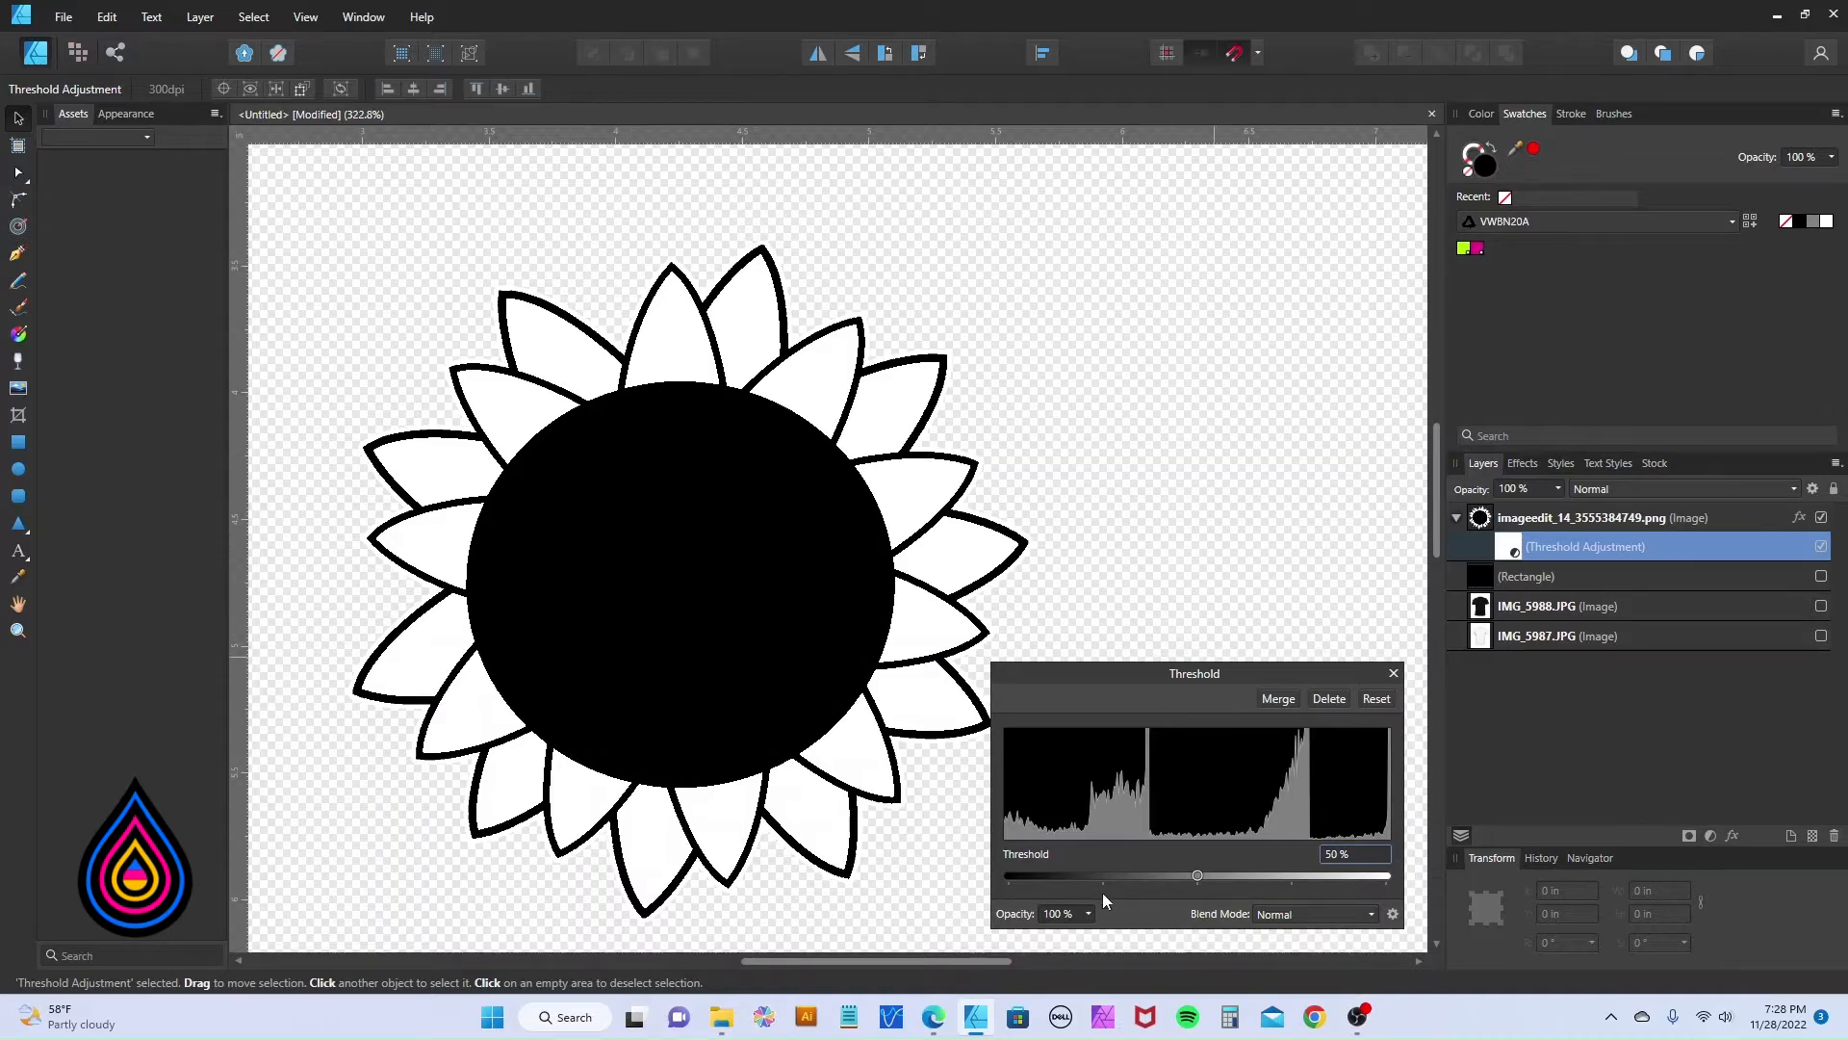
click(1195, 874)
drag(1238, 875, 1394, 893)
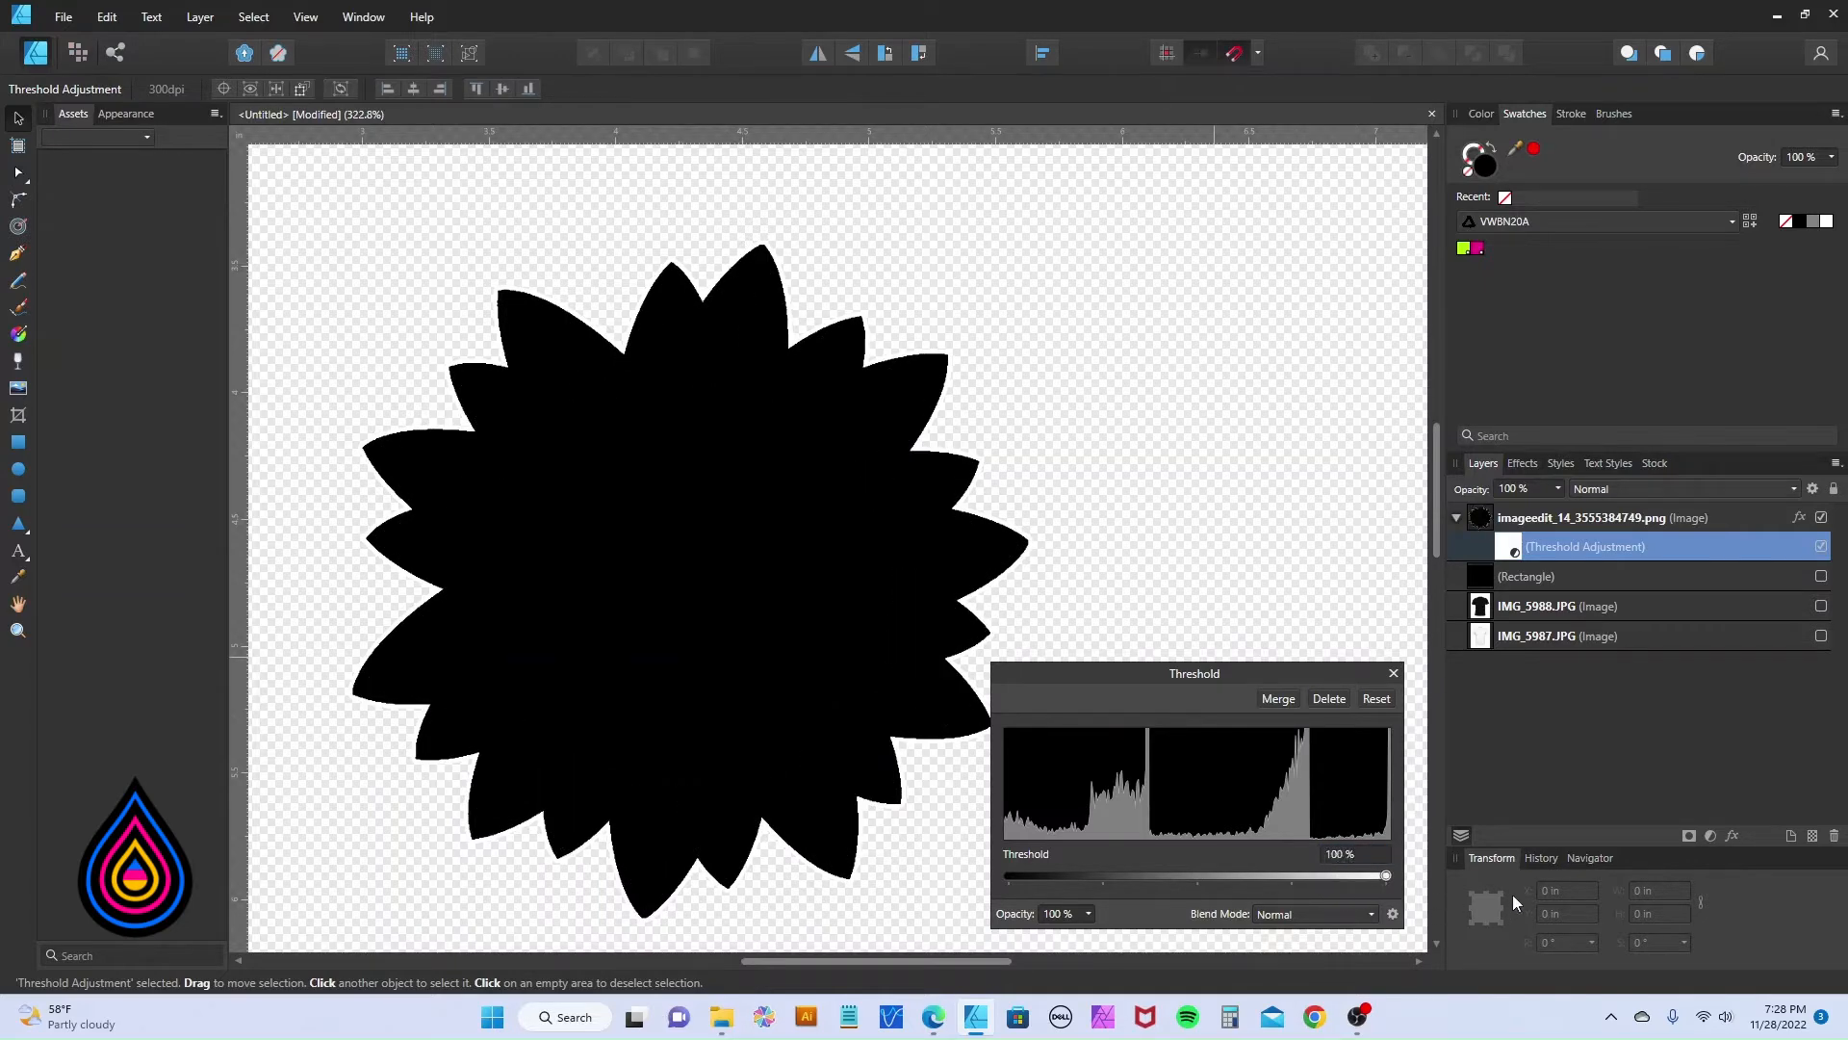
click(1394, 674)
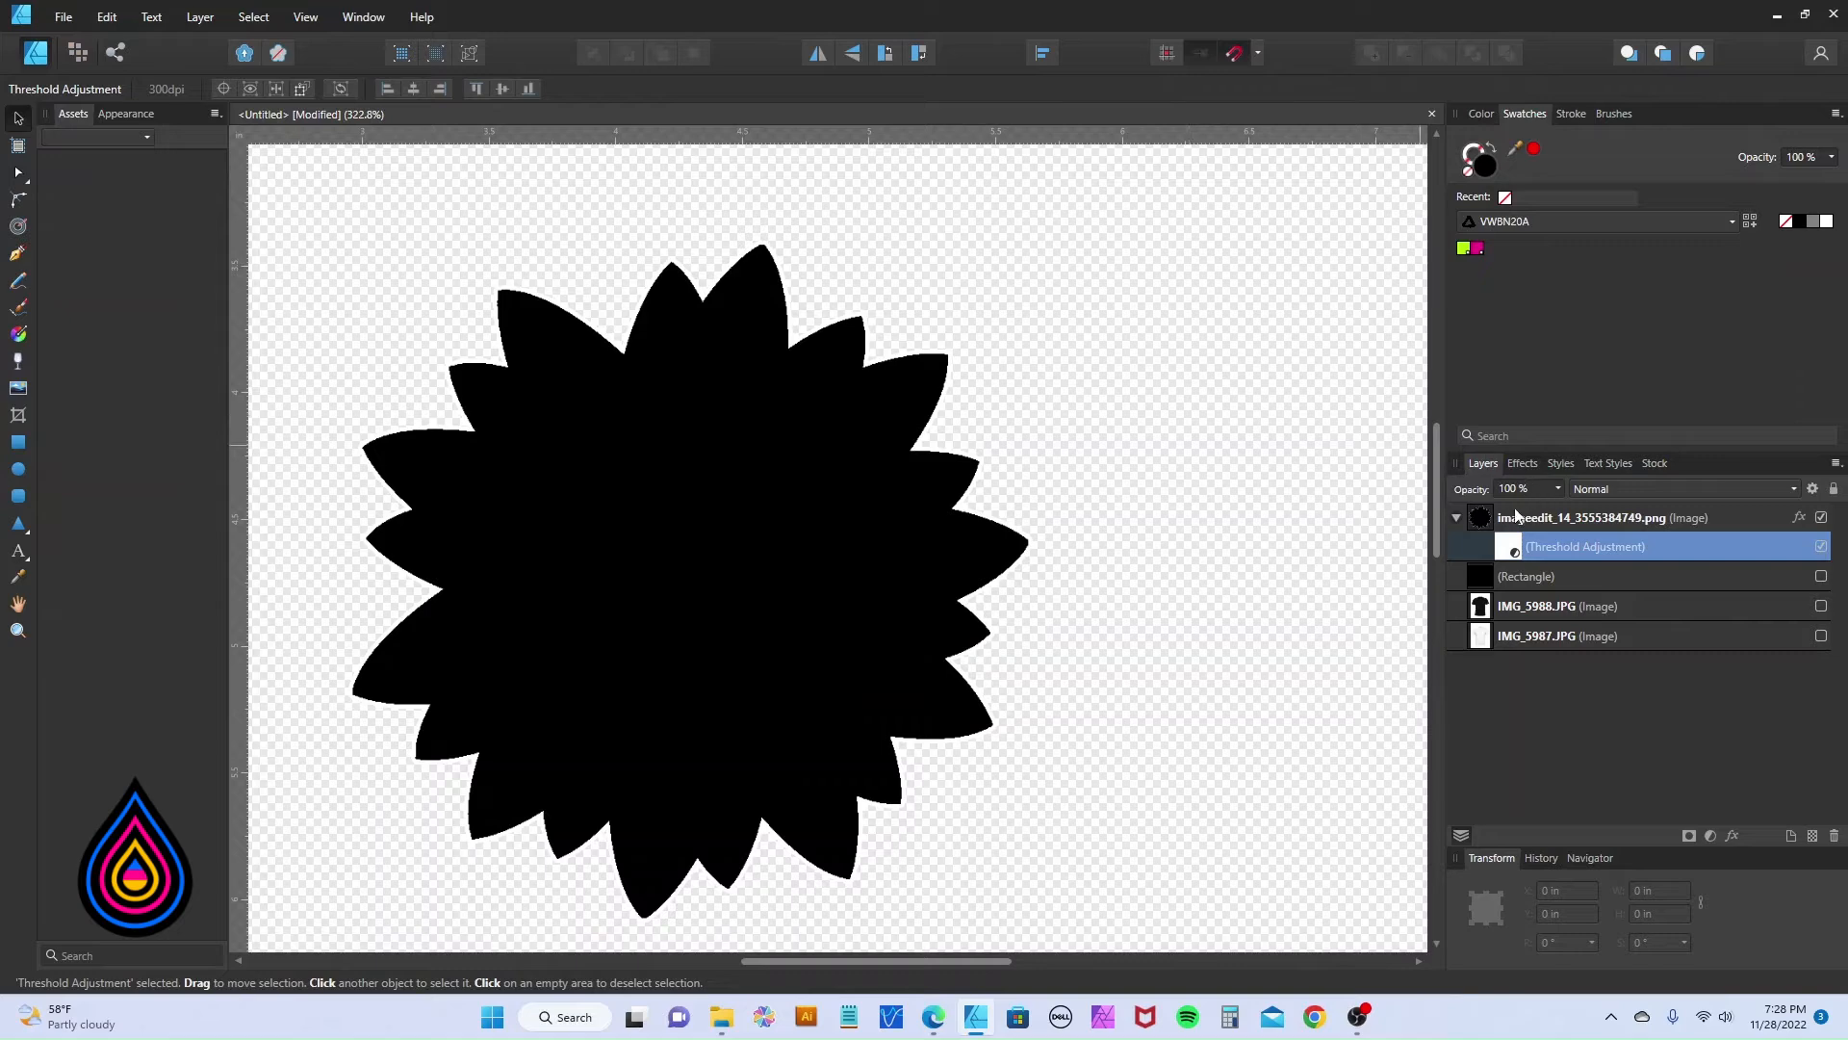
Change the color of the sunflower image's Outline effect to black.
click(1517, 519)
click(1455, 518)
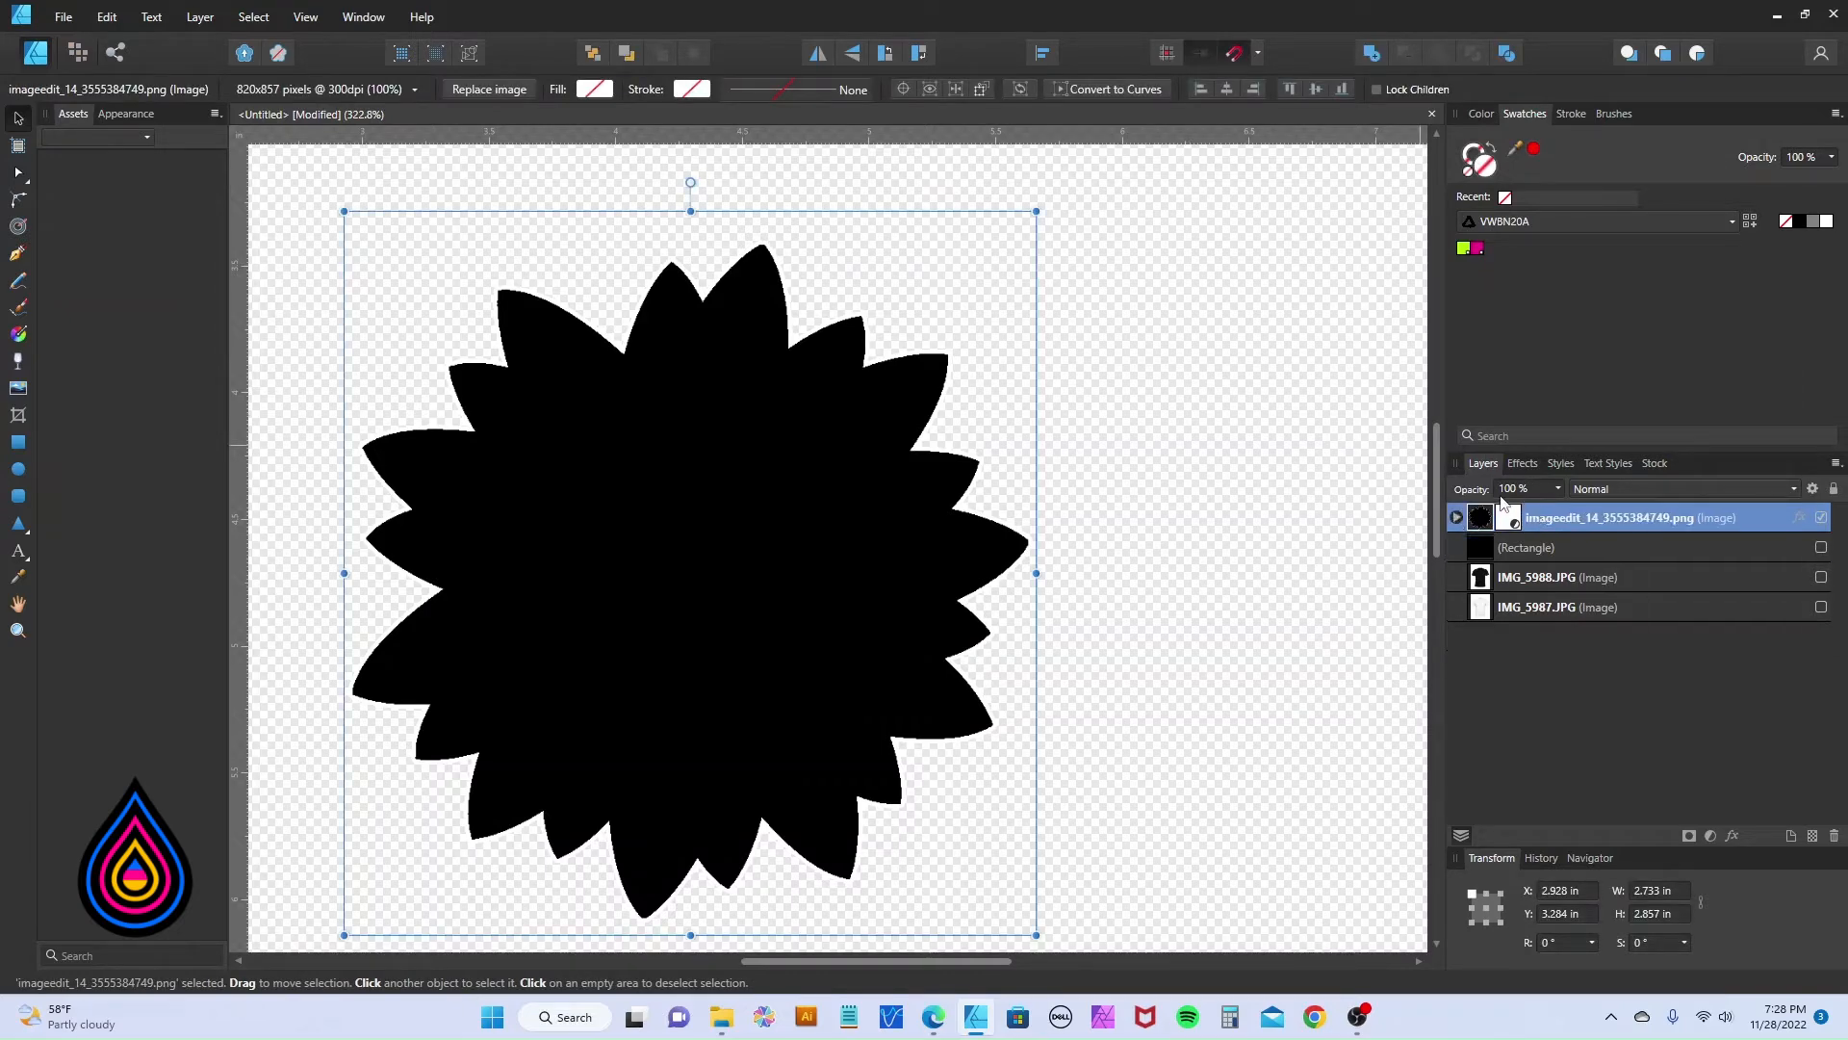
click(1521, 466)
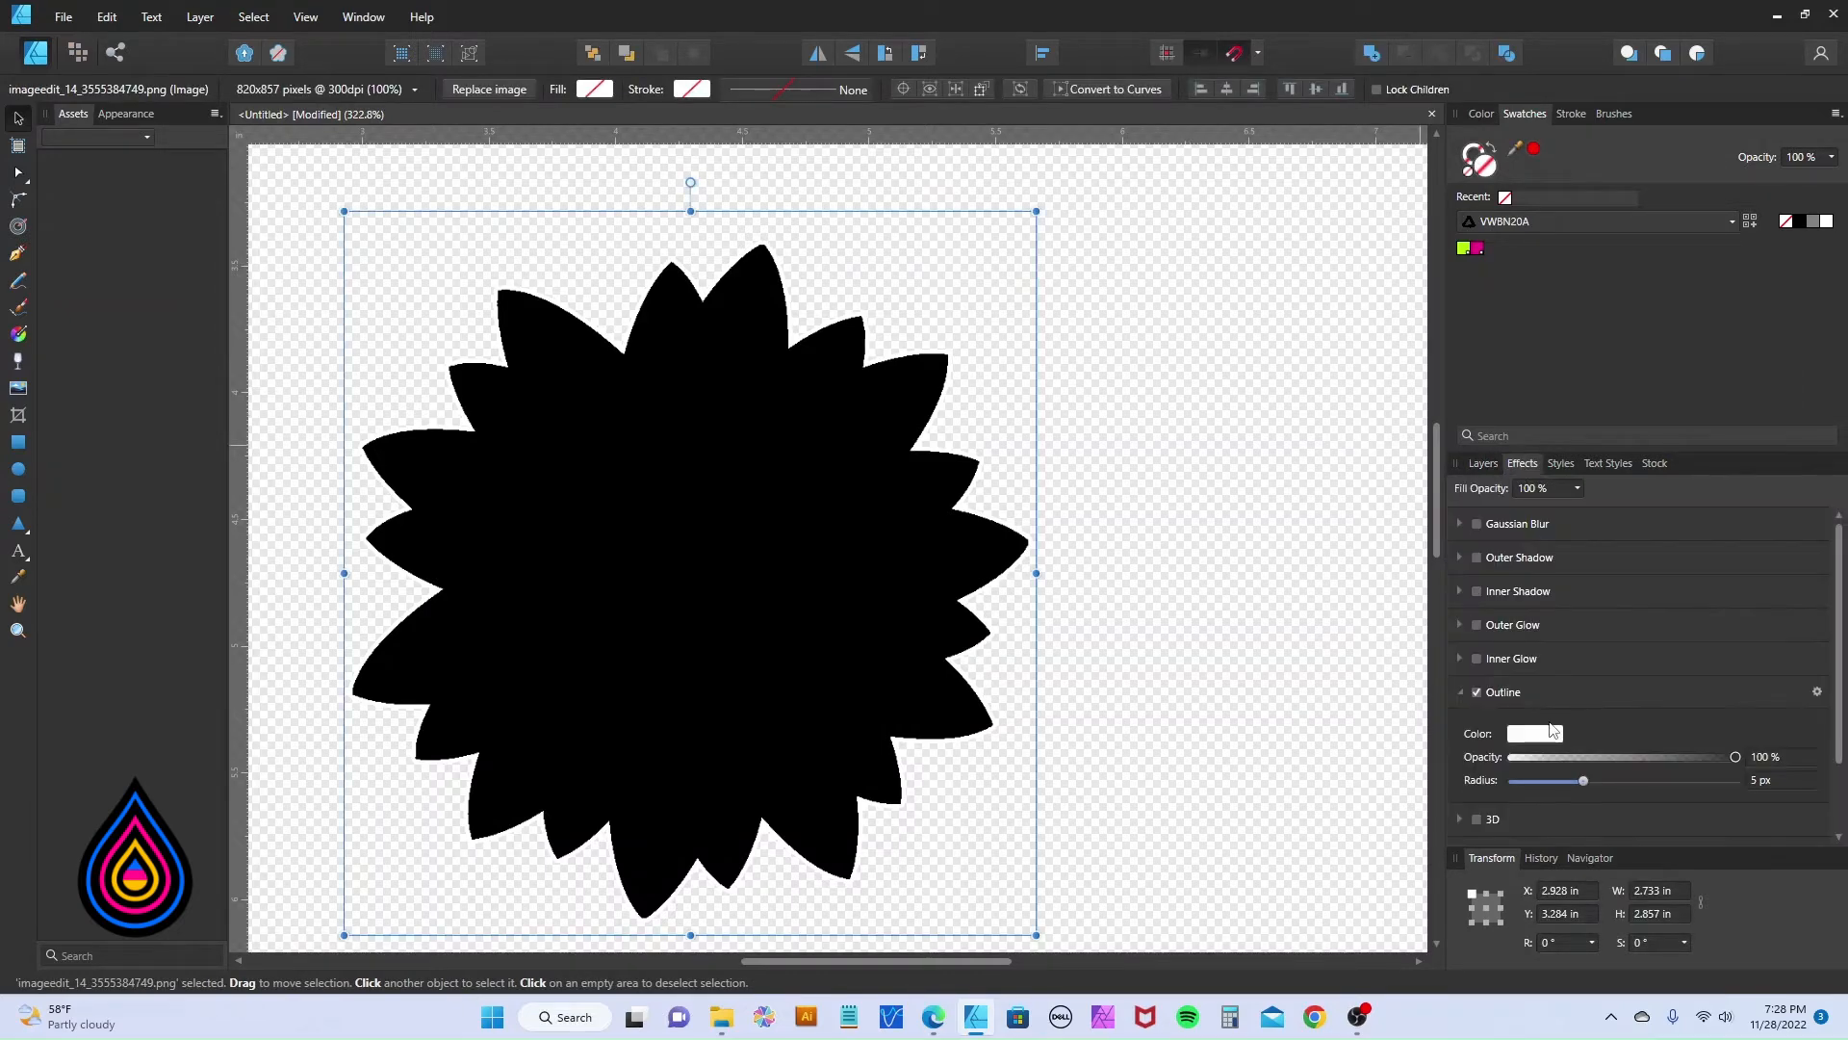
click(1538, 734)
drag(1521, 849, 1476, 764)
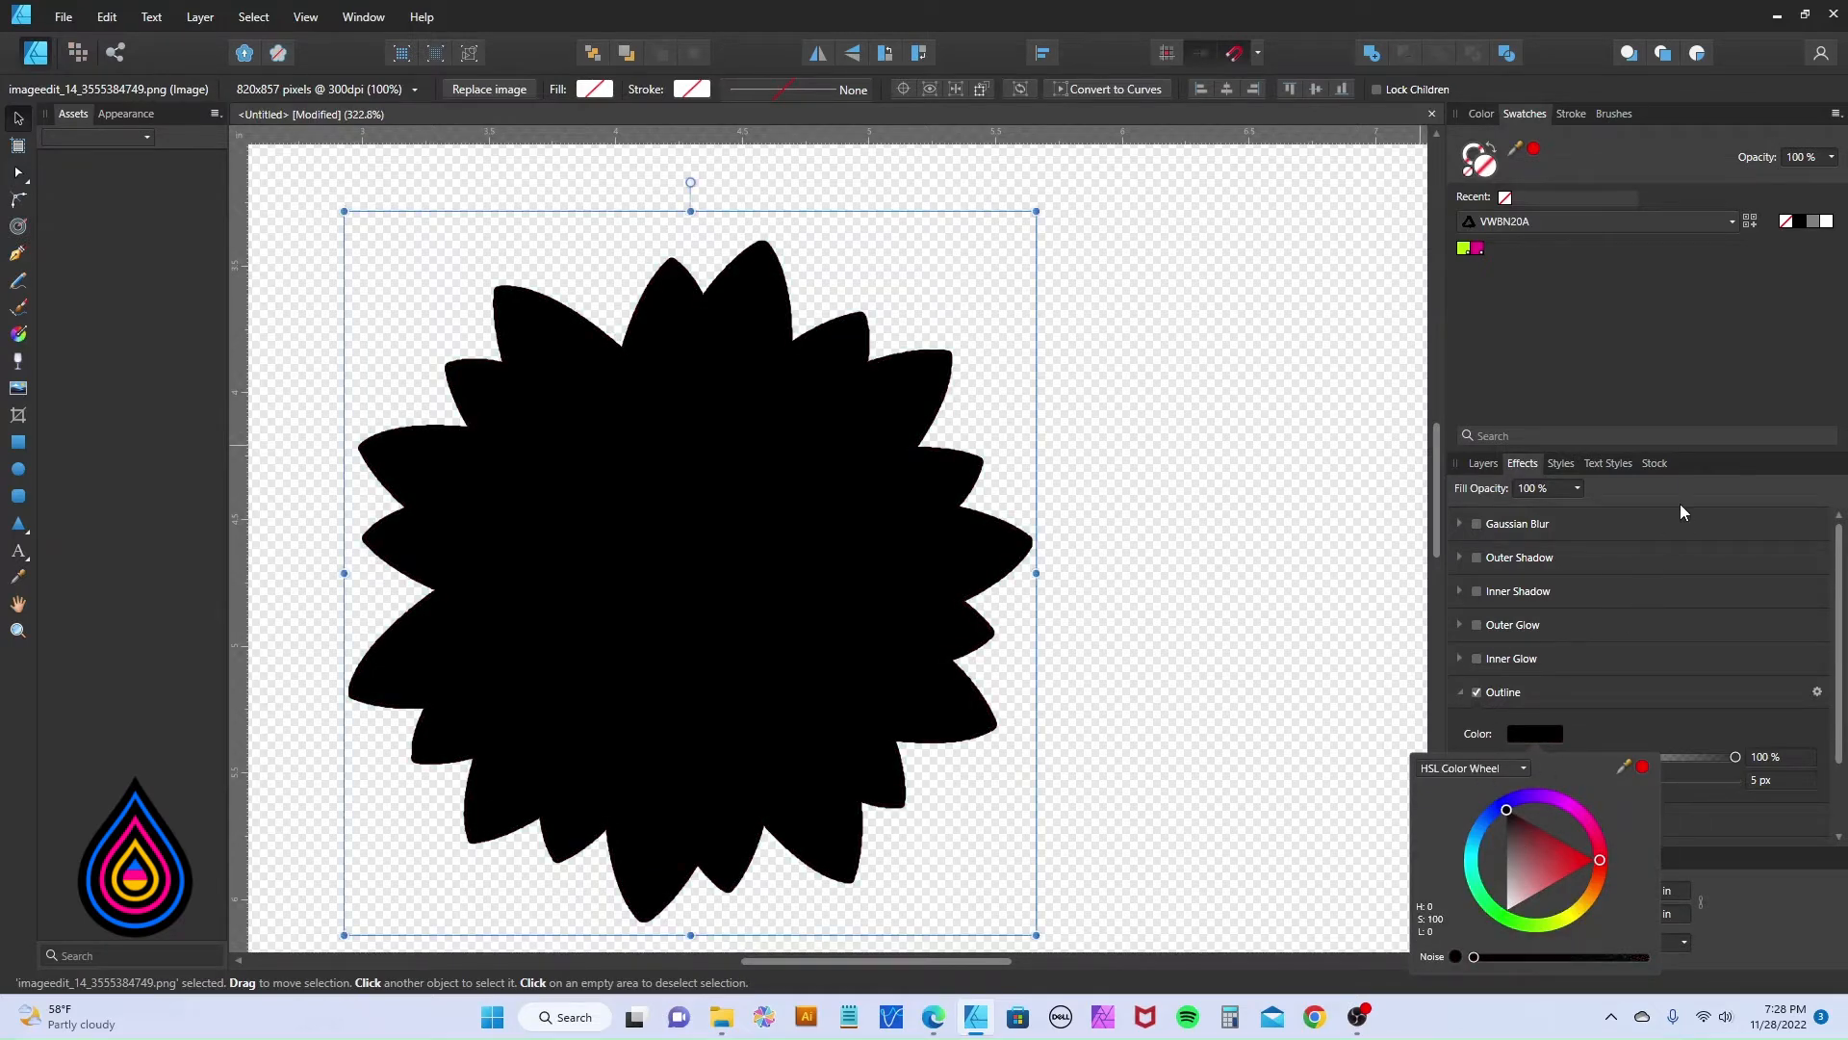
click(1177, 362)
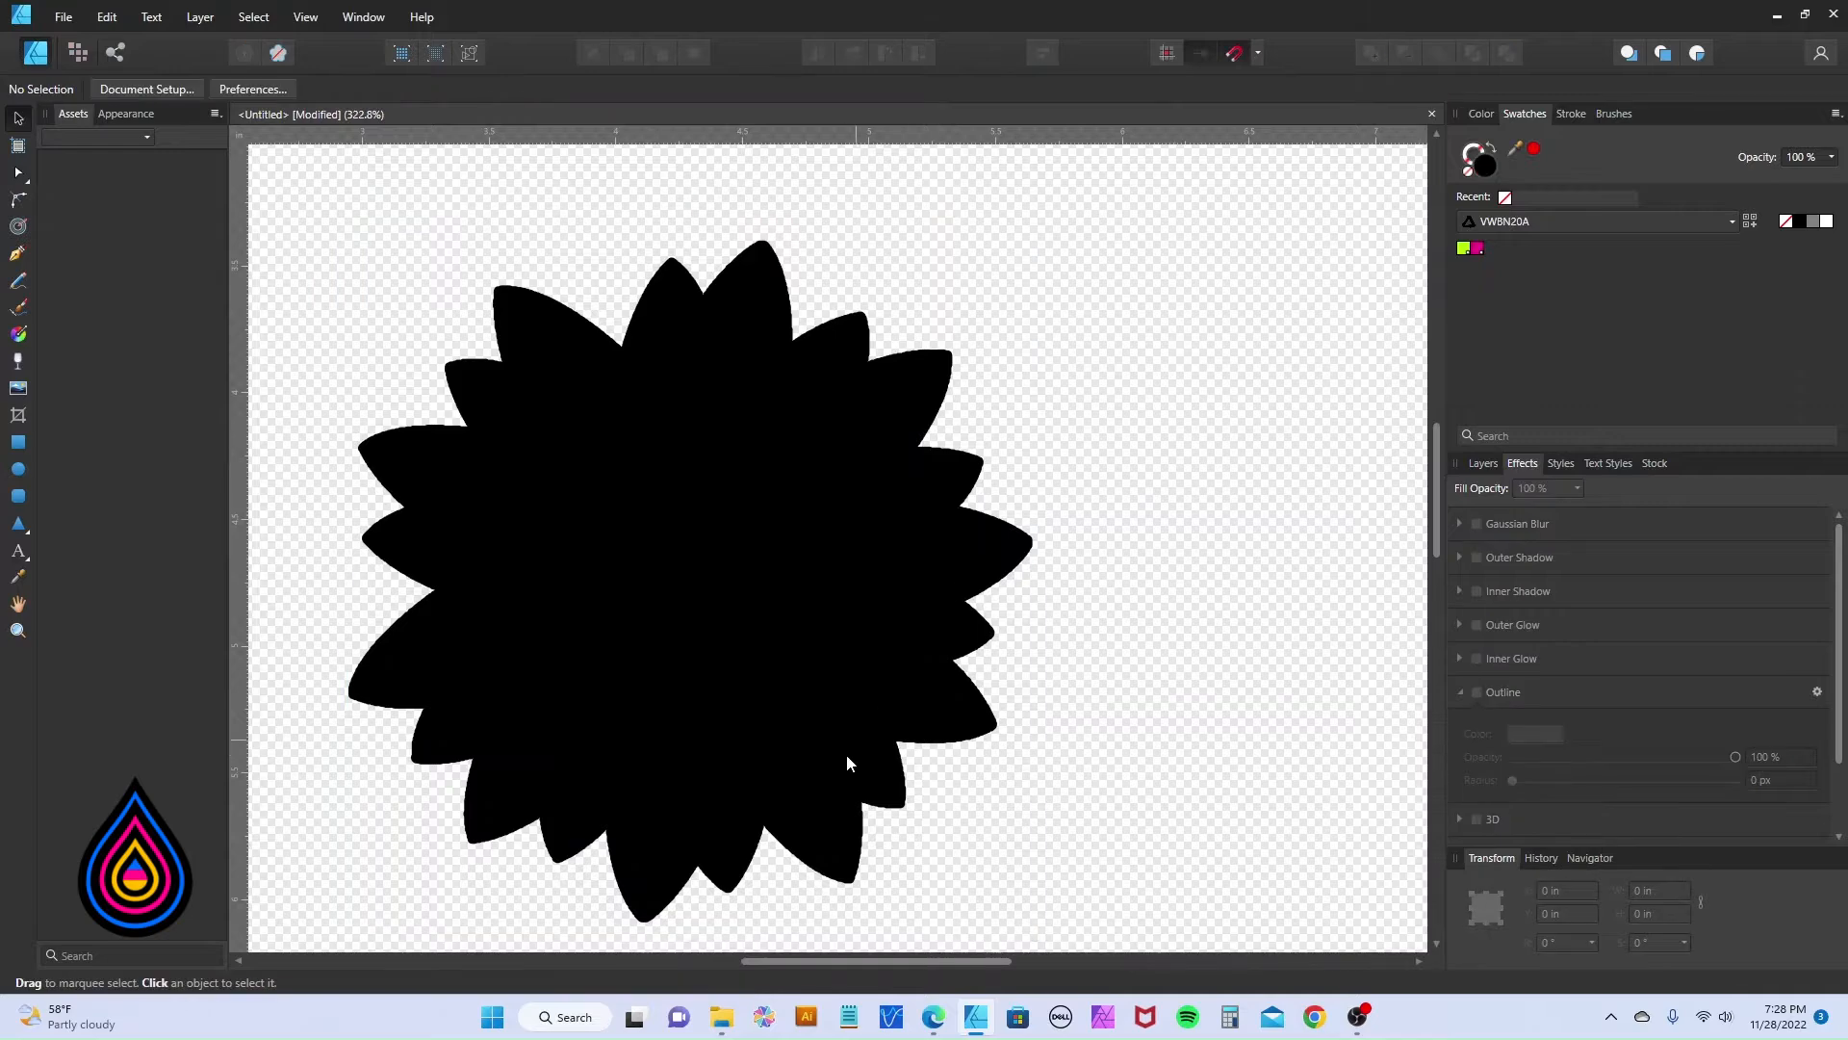
Export only the selected silhouette as a PNG named sunf in the Scans folder.
click(711, 664)
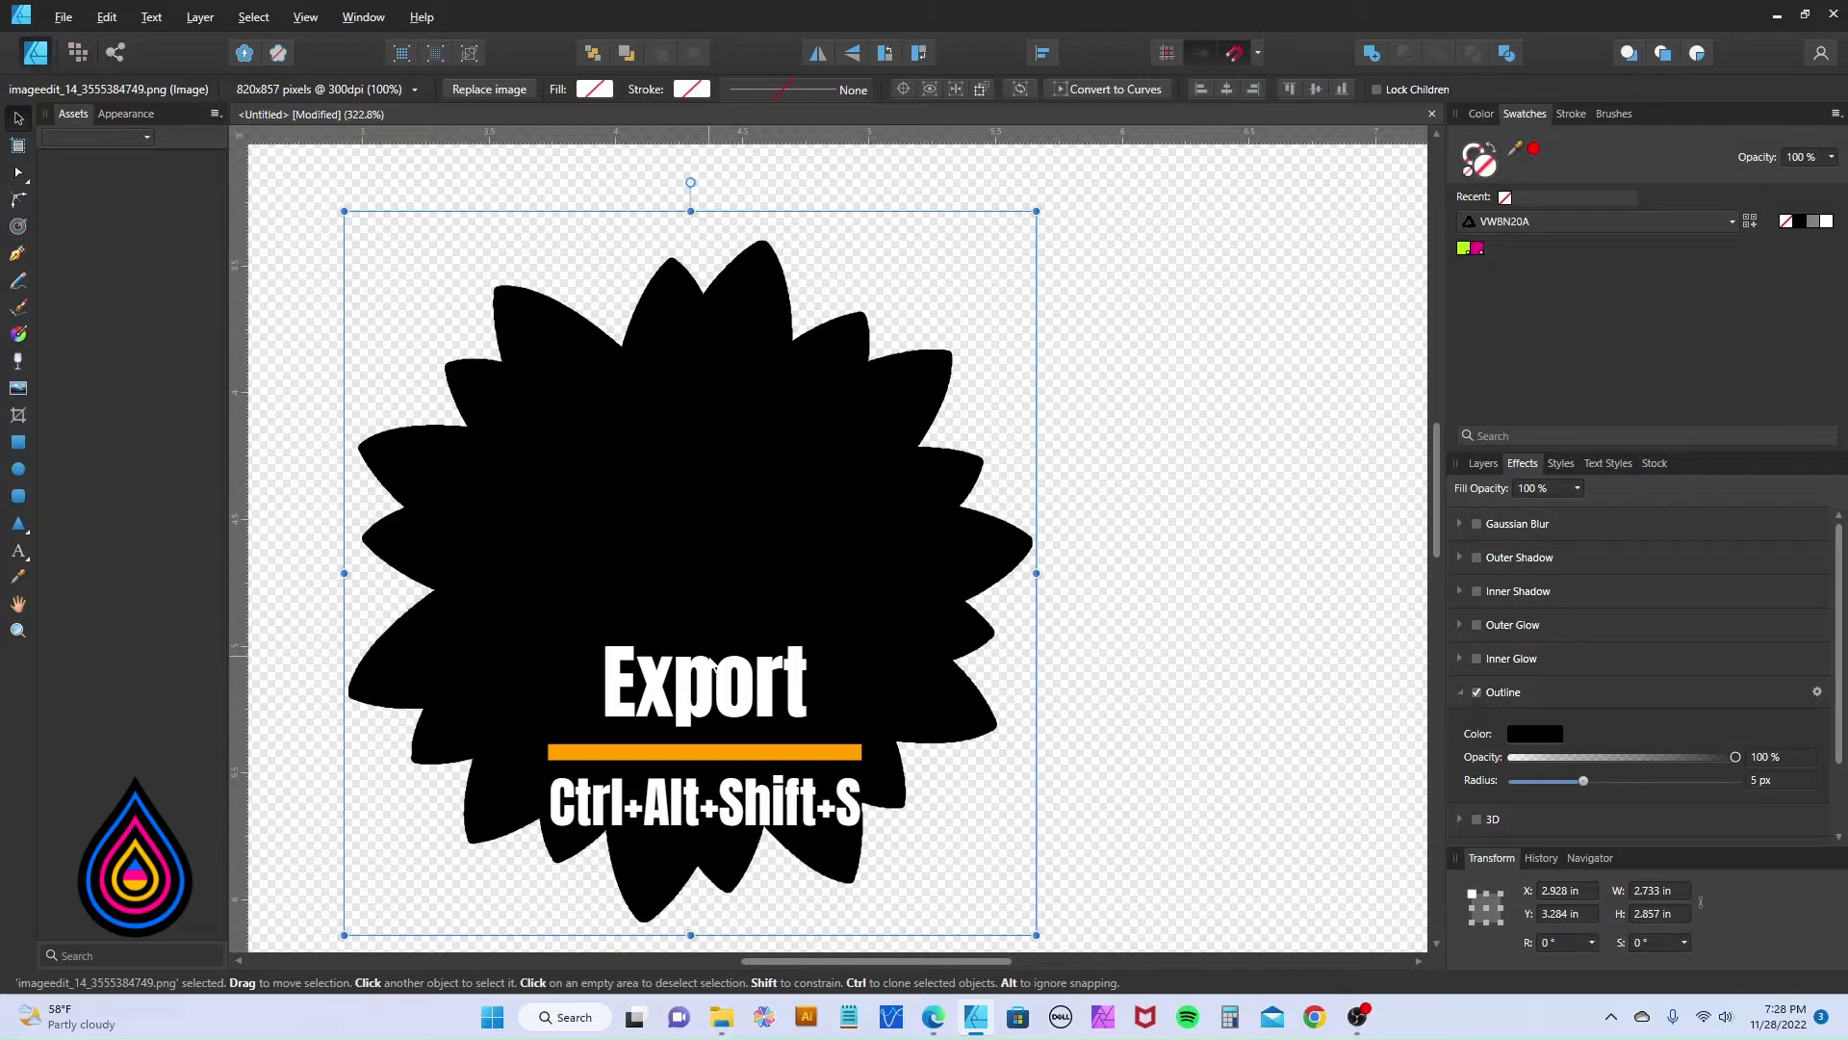
key(ctrl+alt+shift+s)
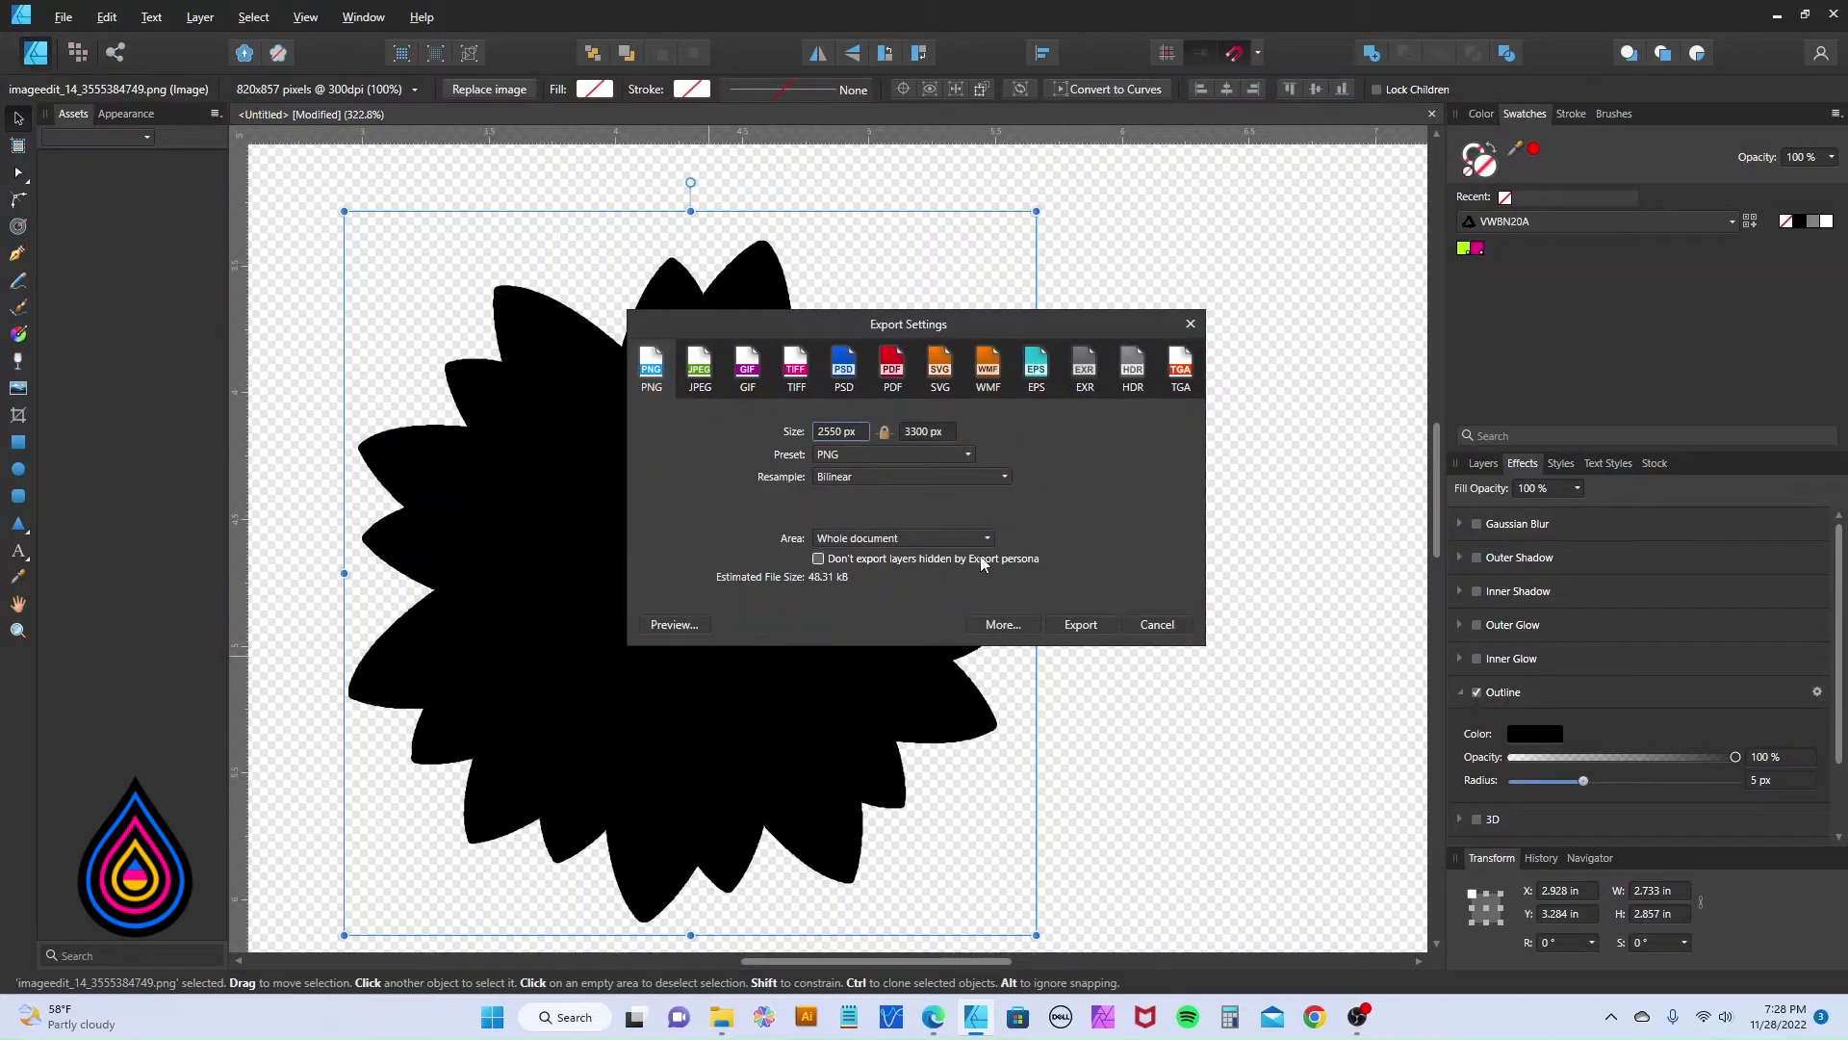
click(897, 538)
click(868, 605)
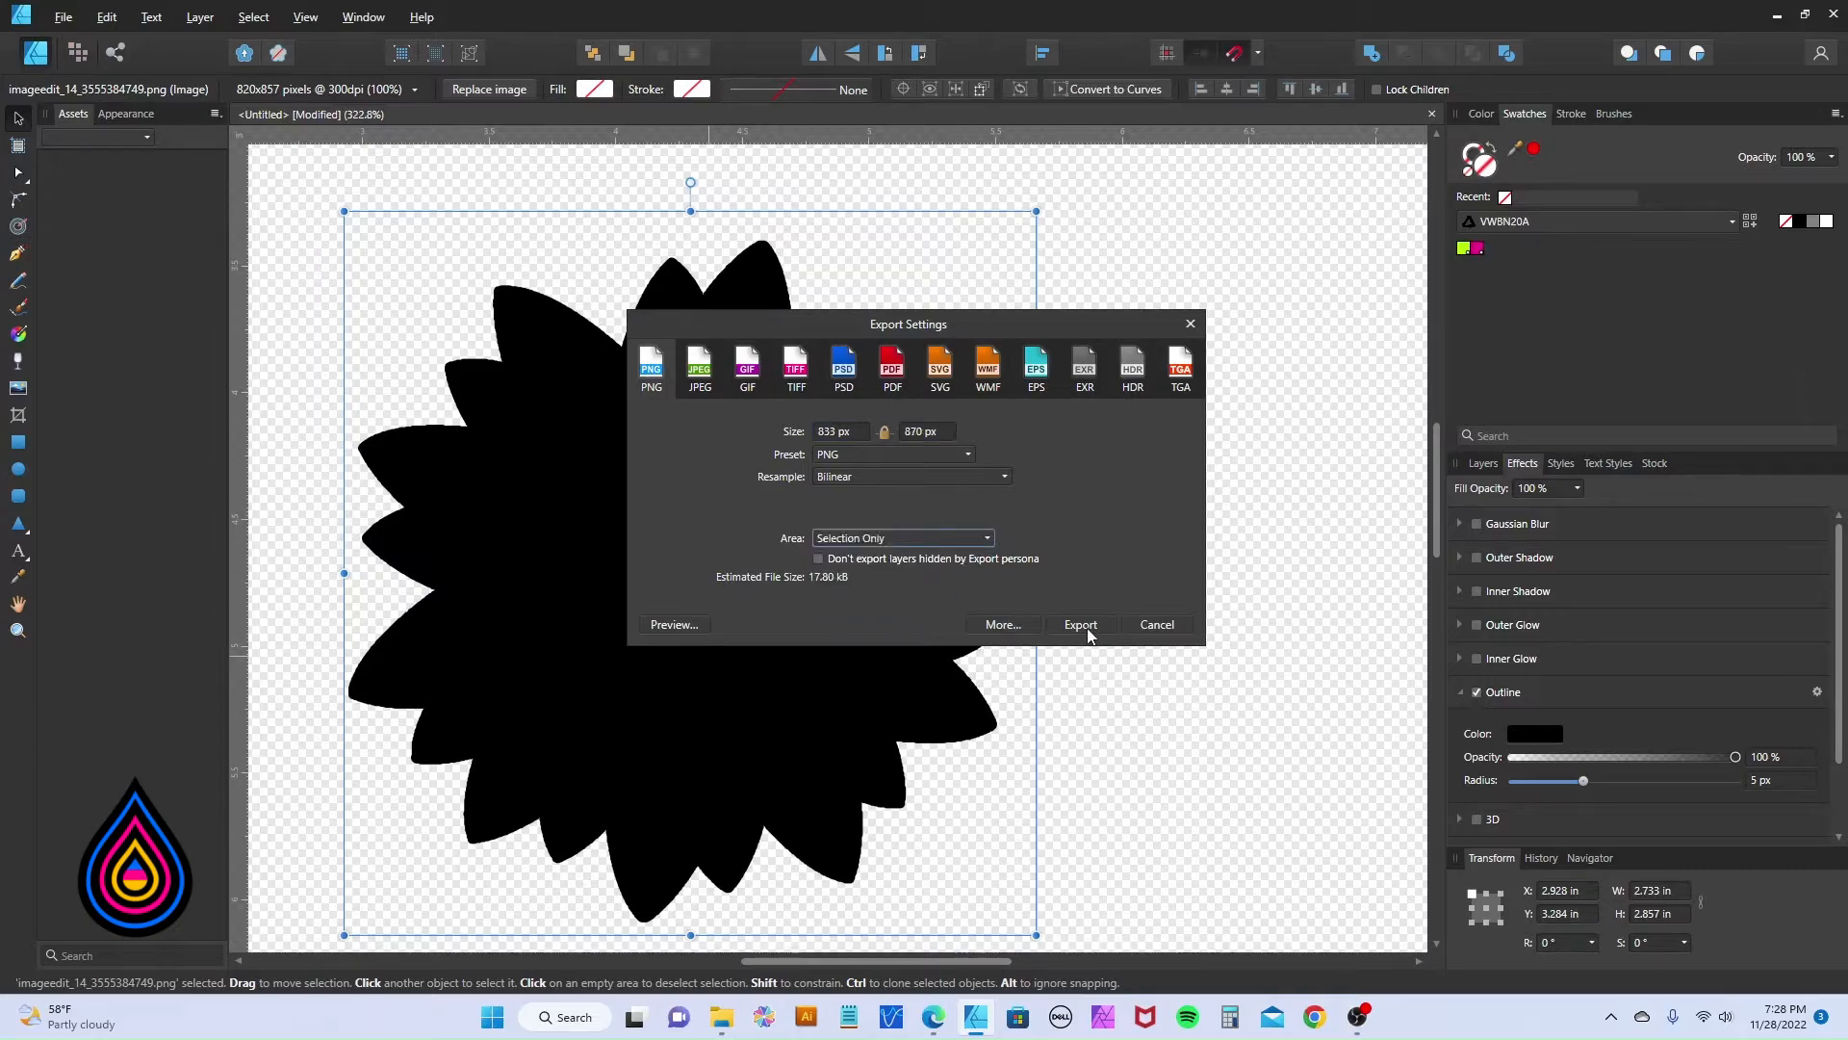
click(1088, 633)
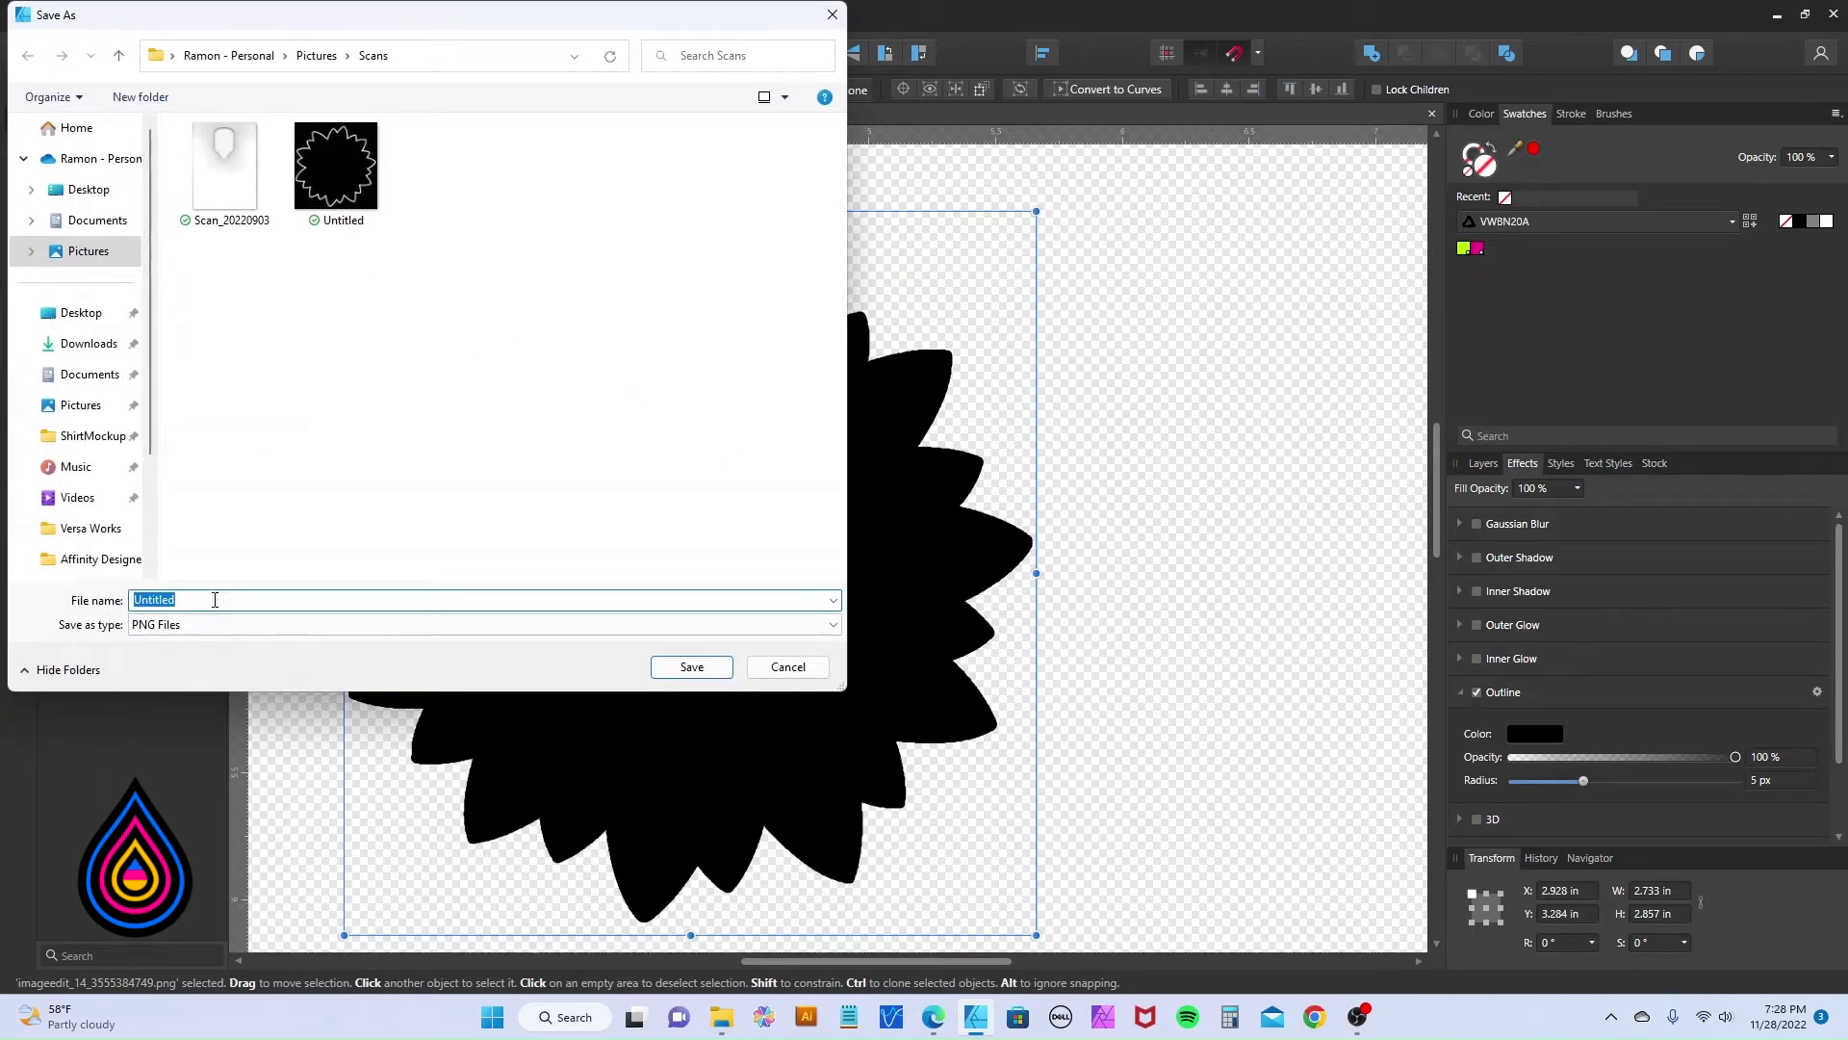
text(sunf)
key(Return)
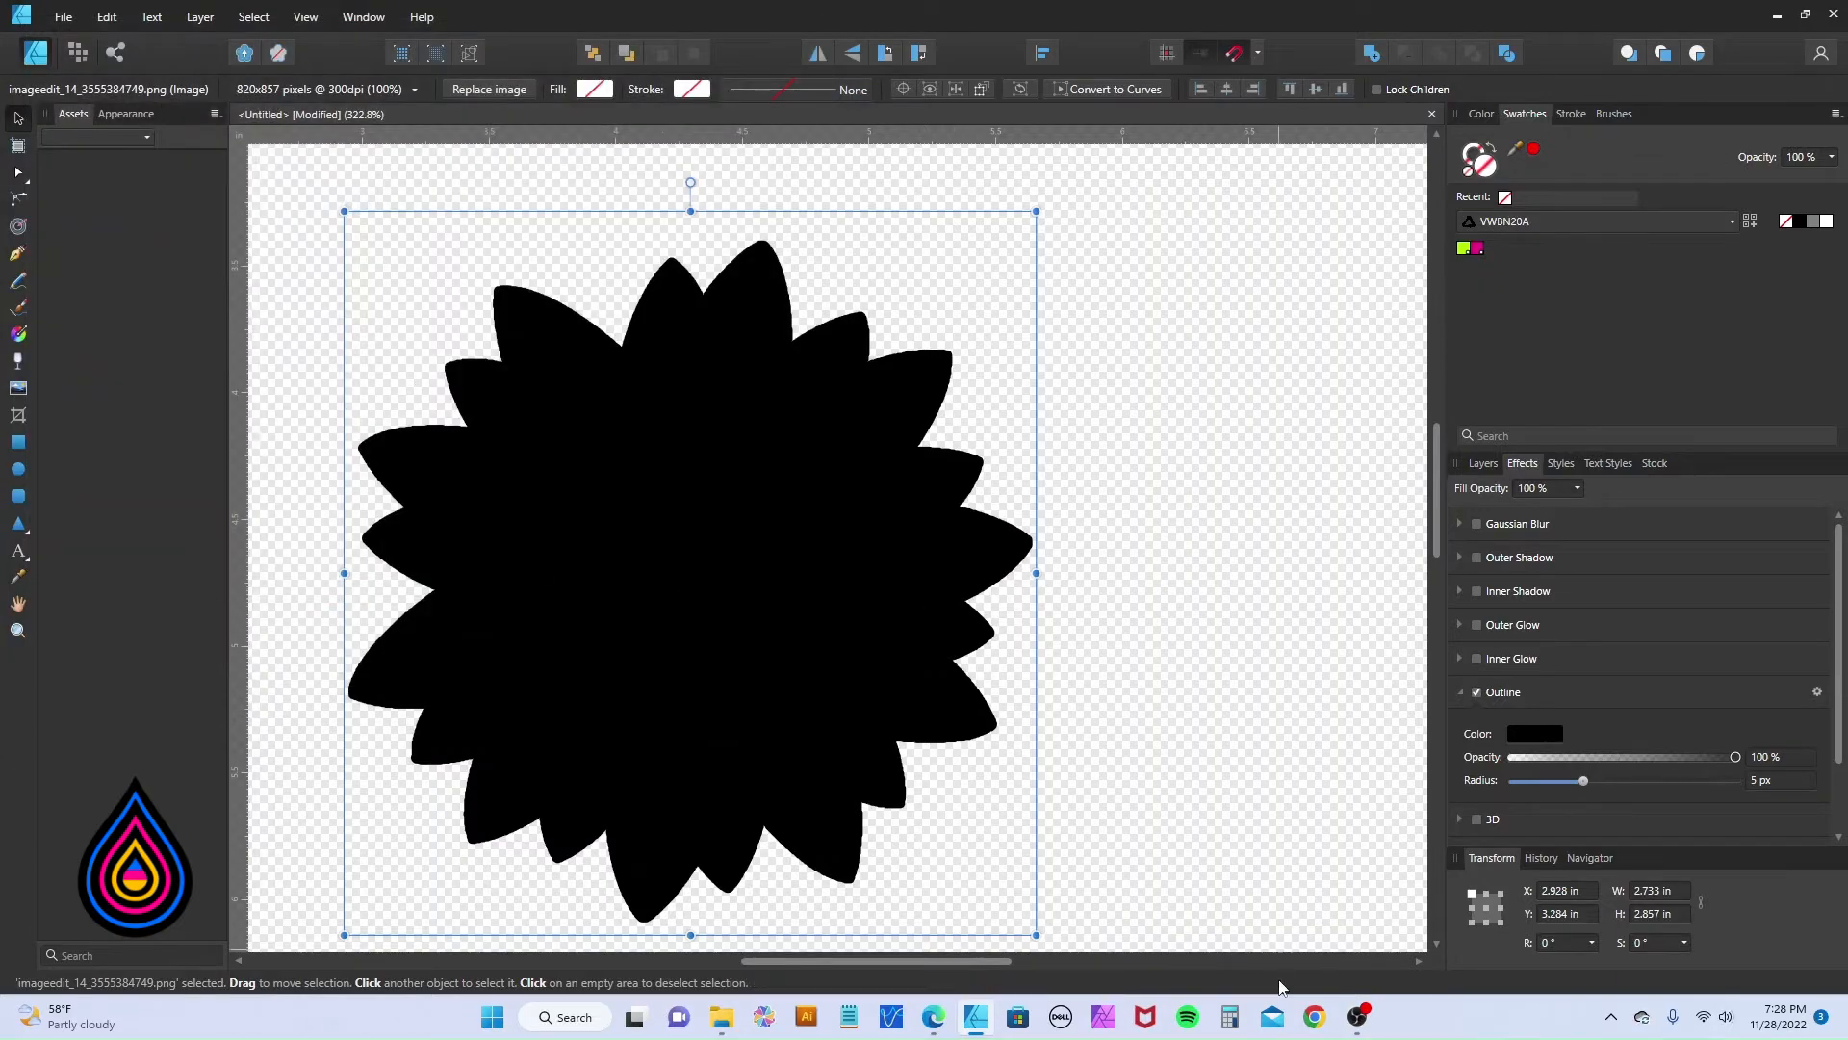
Switch to Convertio in the browser and load the sunf PNG from the Scans folder in Pictures.
click(936, 1020)
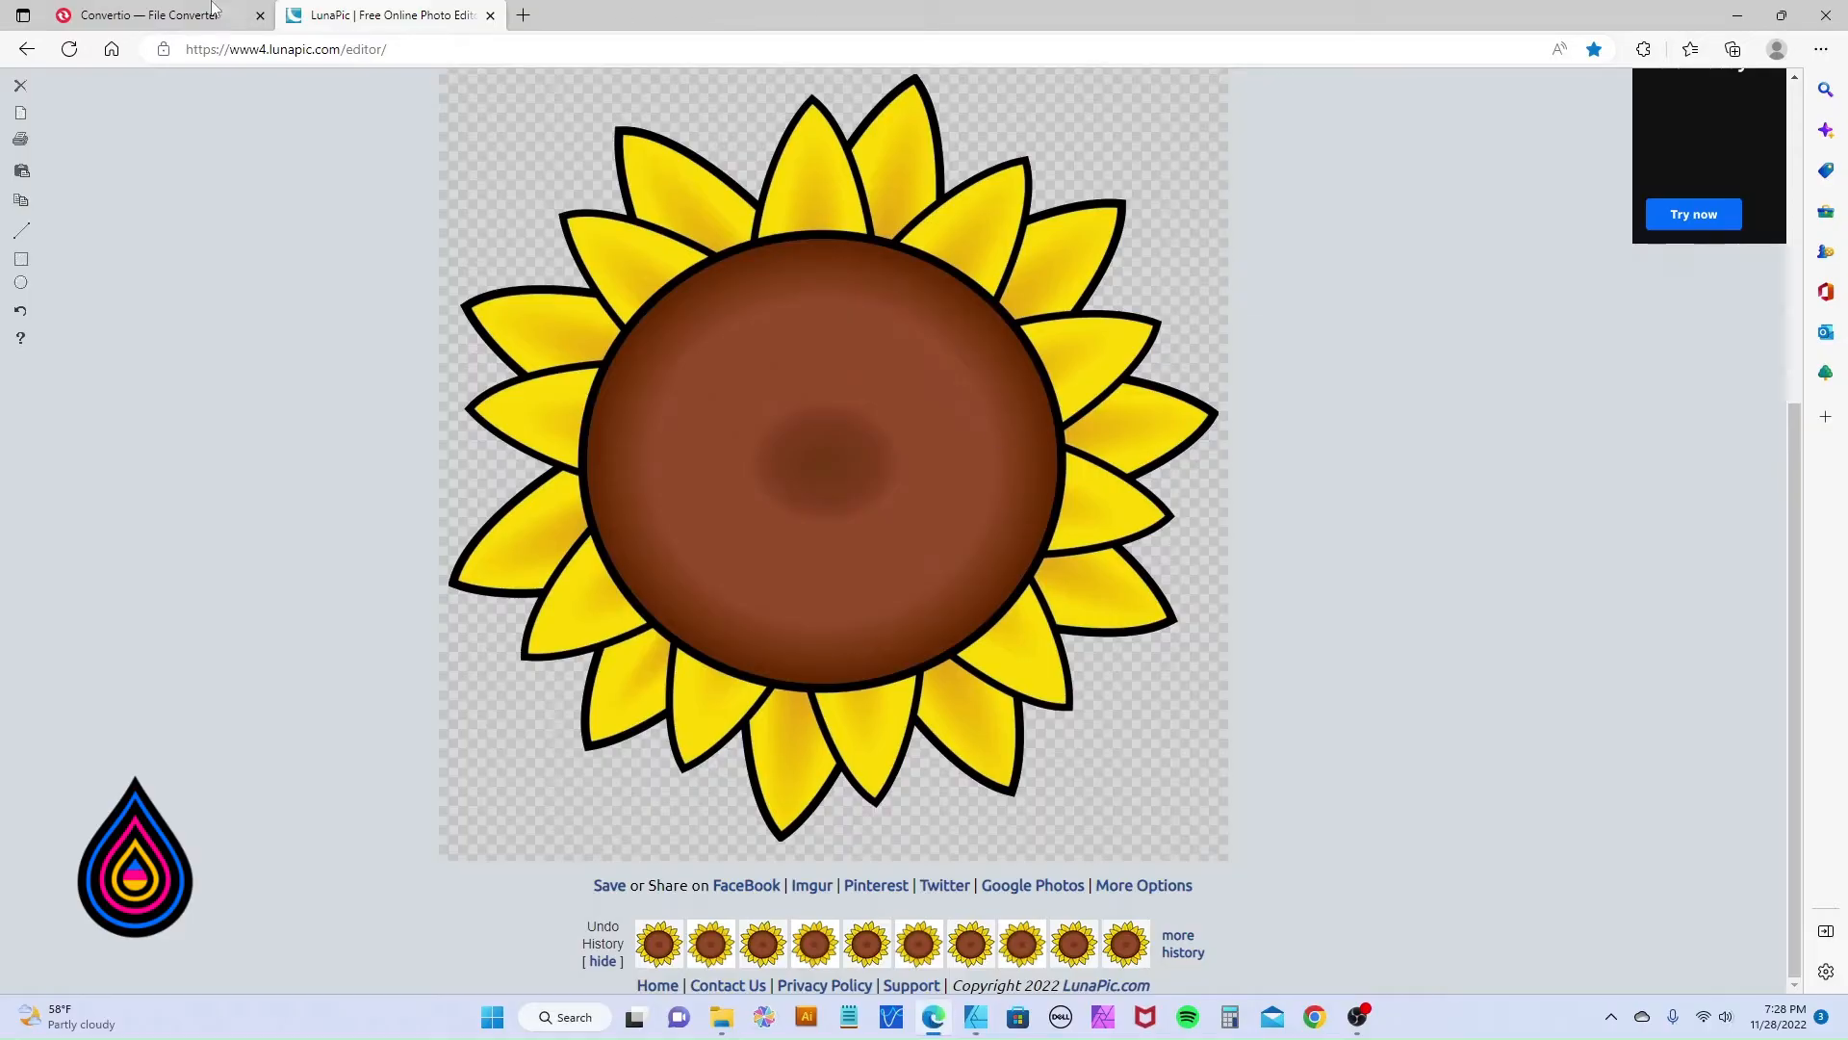
click(166, 20)
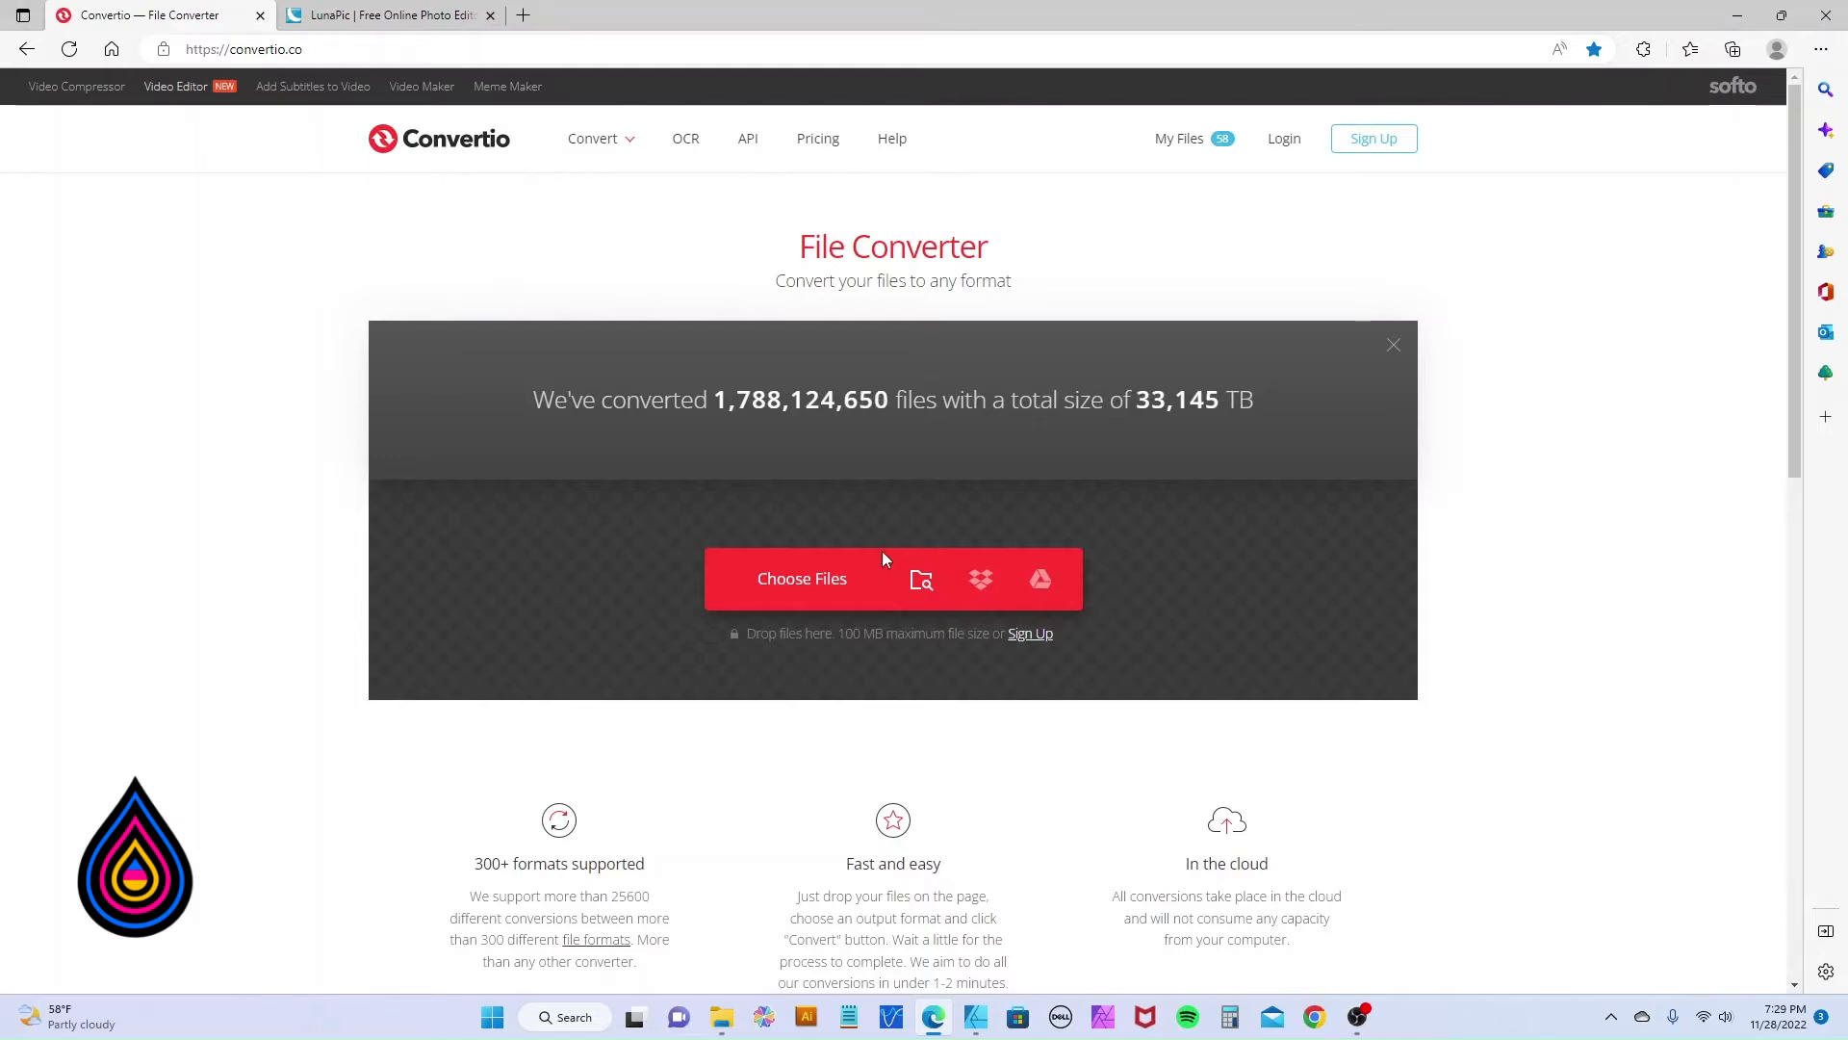
click(811, 584)
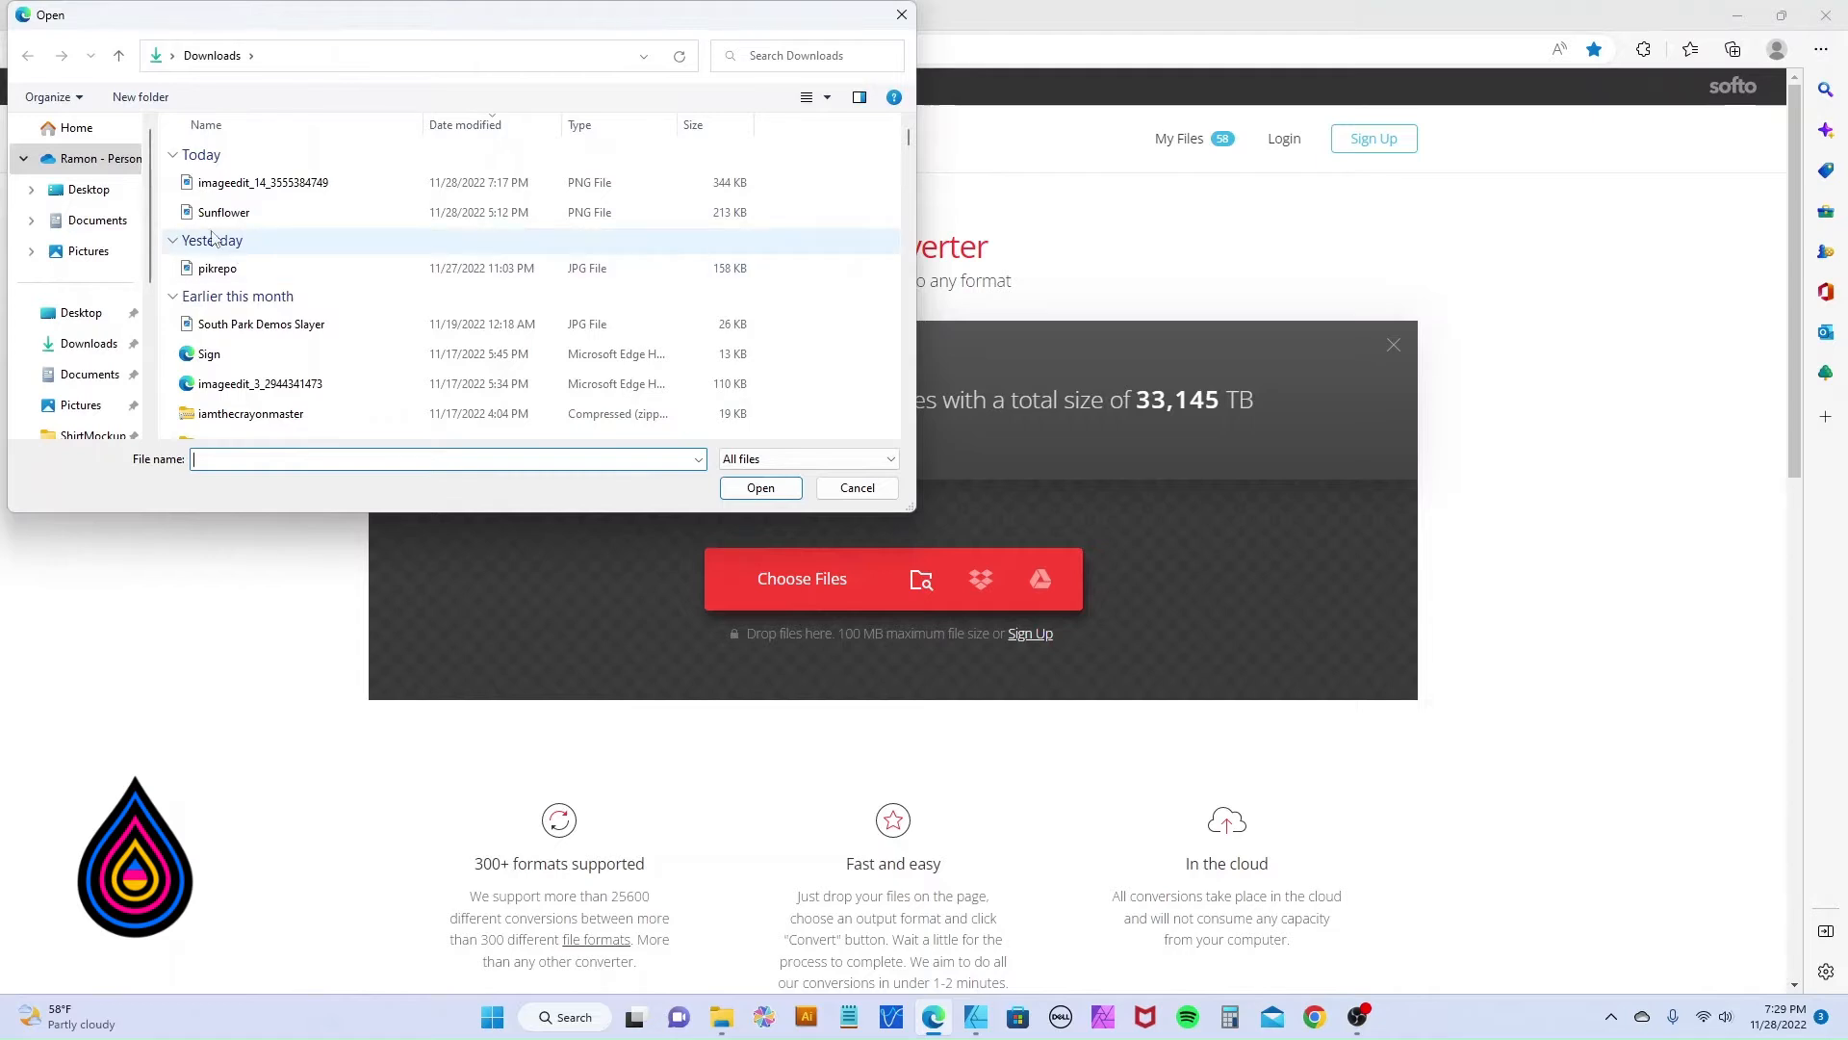
scroll(99, 345, down, 1)
click(99, 345)
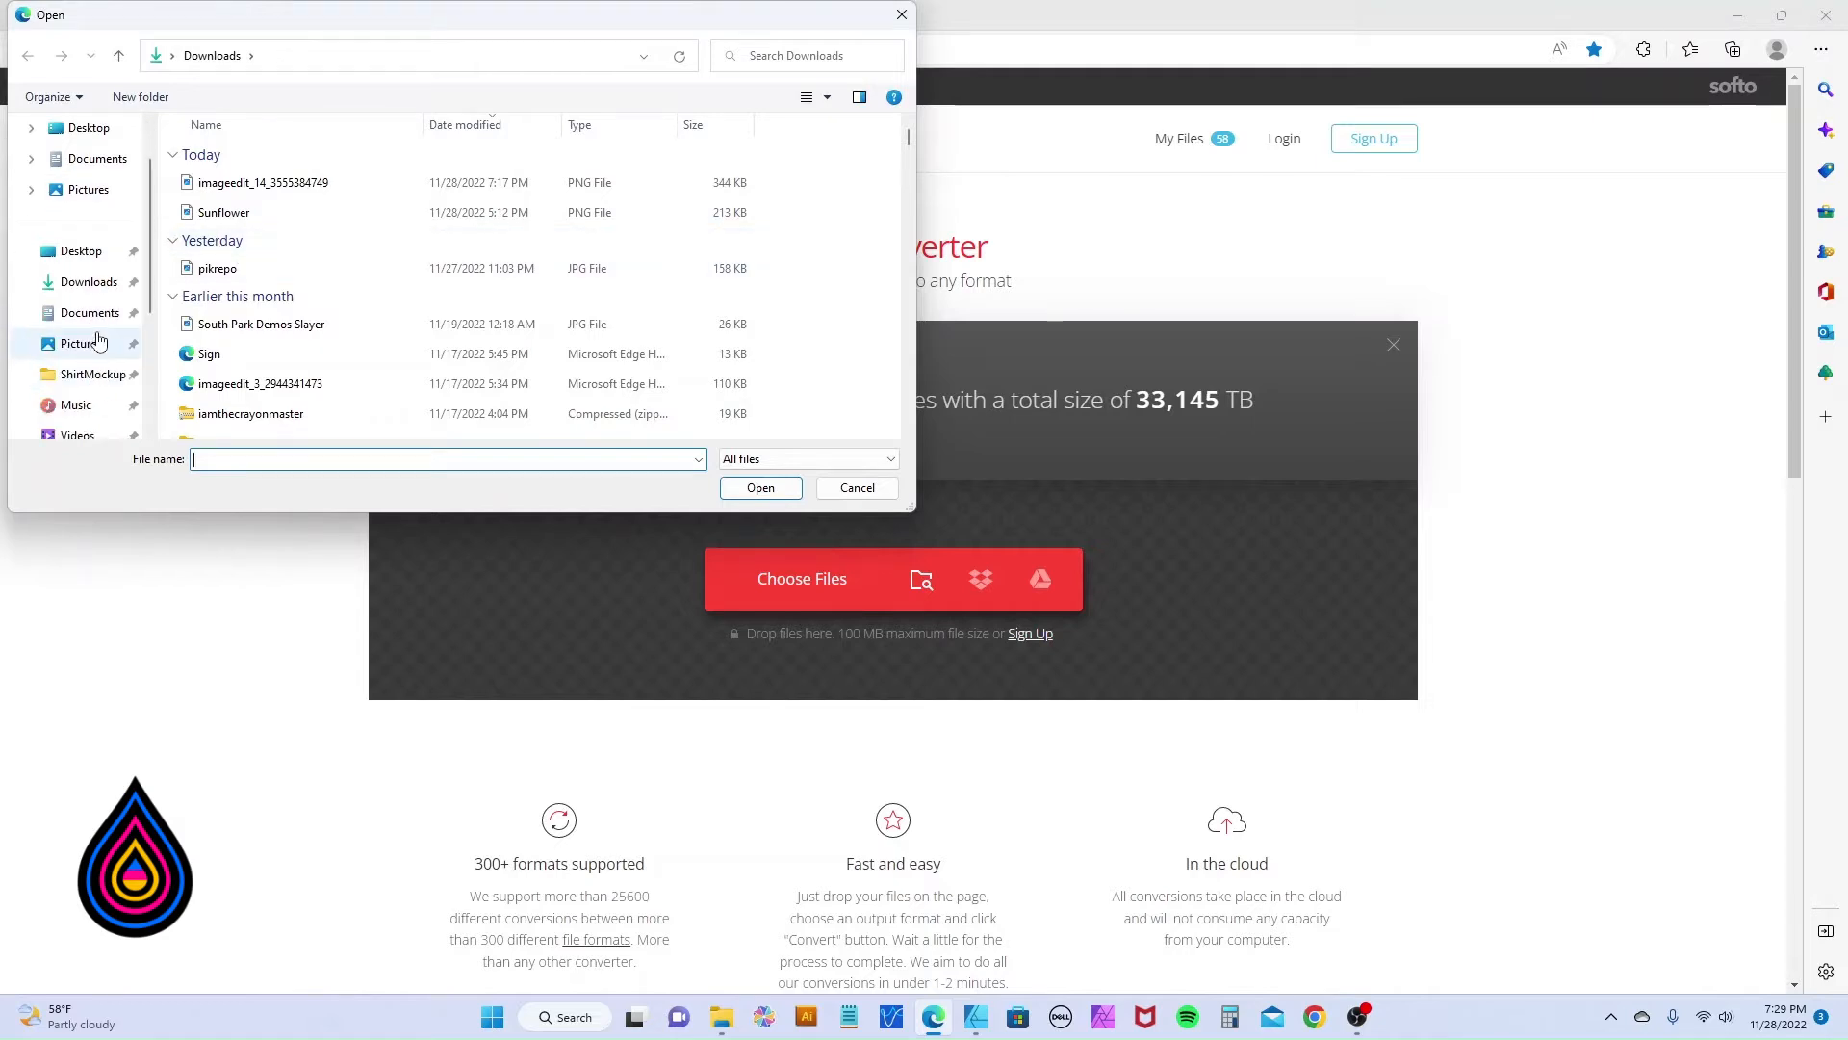
double_click(219, 192)
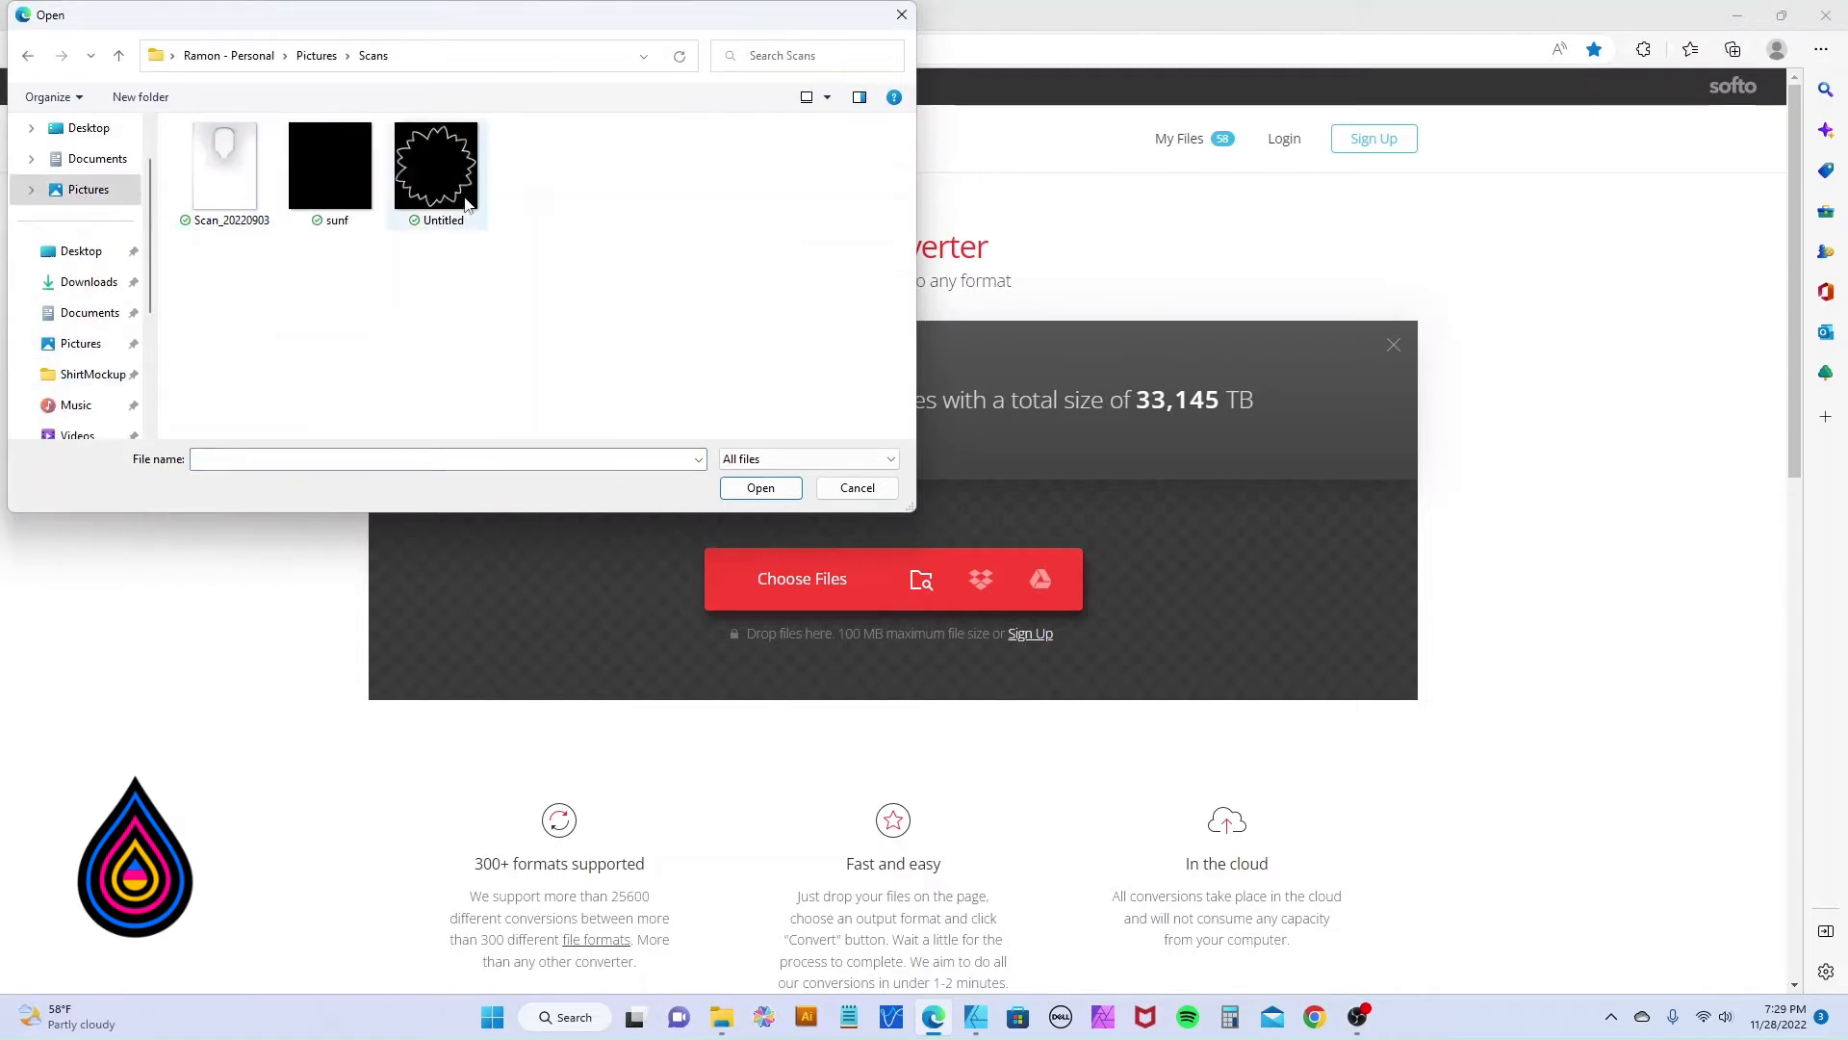
double_click(336, 188)
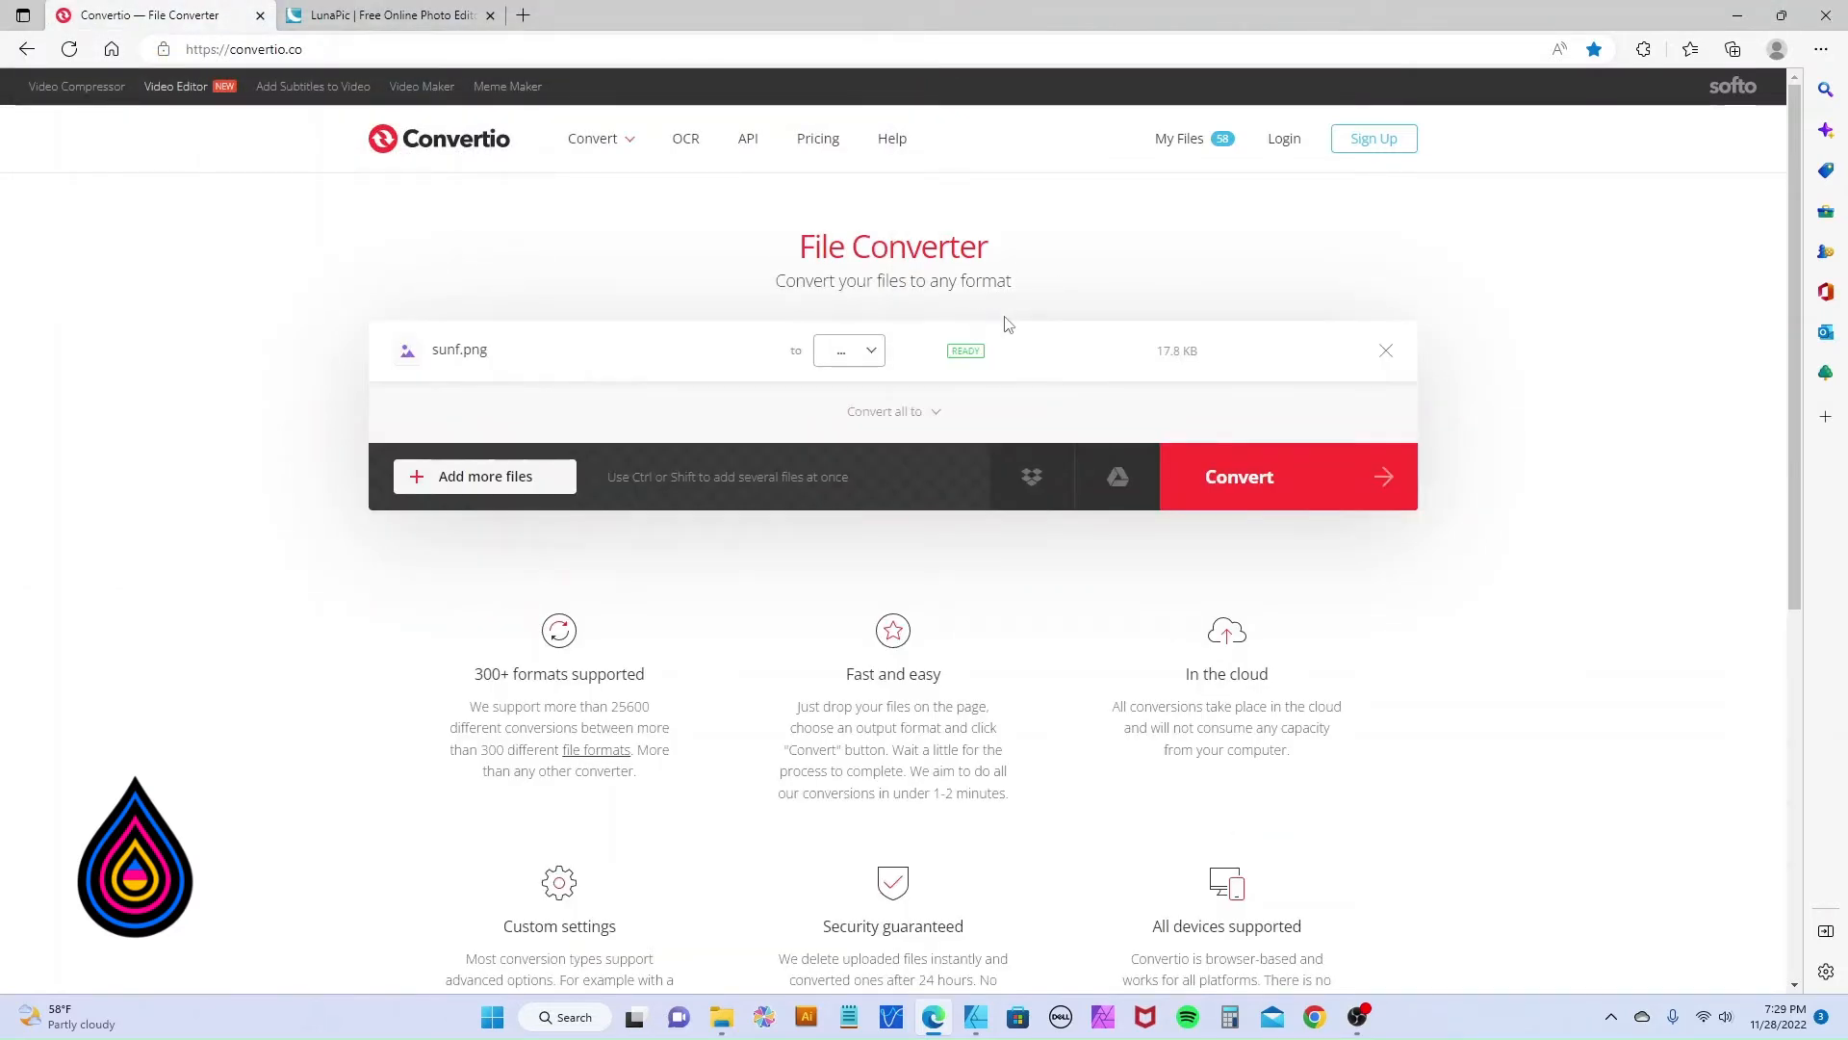
Convert sunf.png to SVG and download the converted file.
click(879, 361)
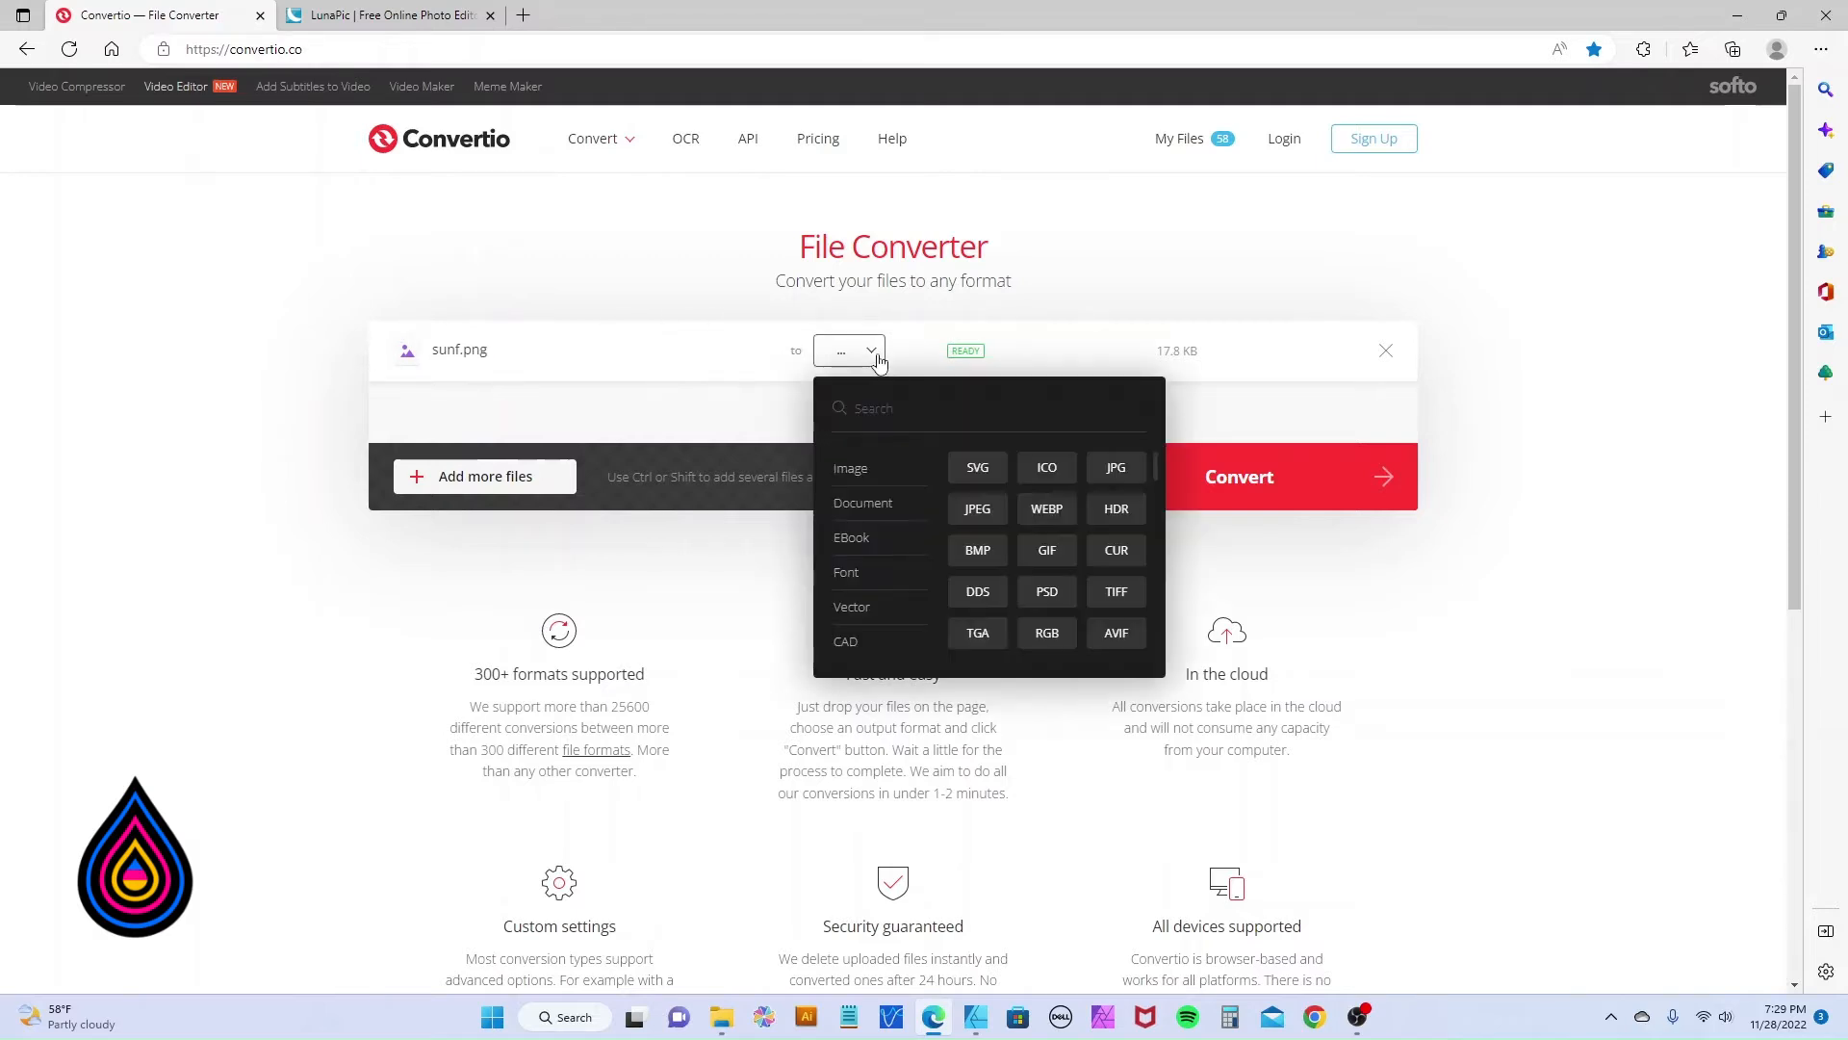
mouse_move(859, 608)
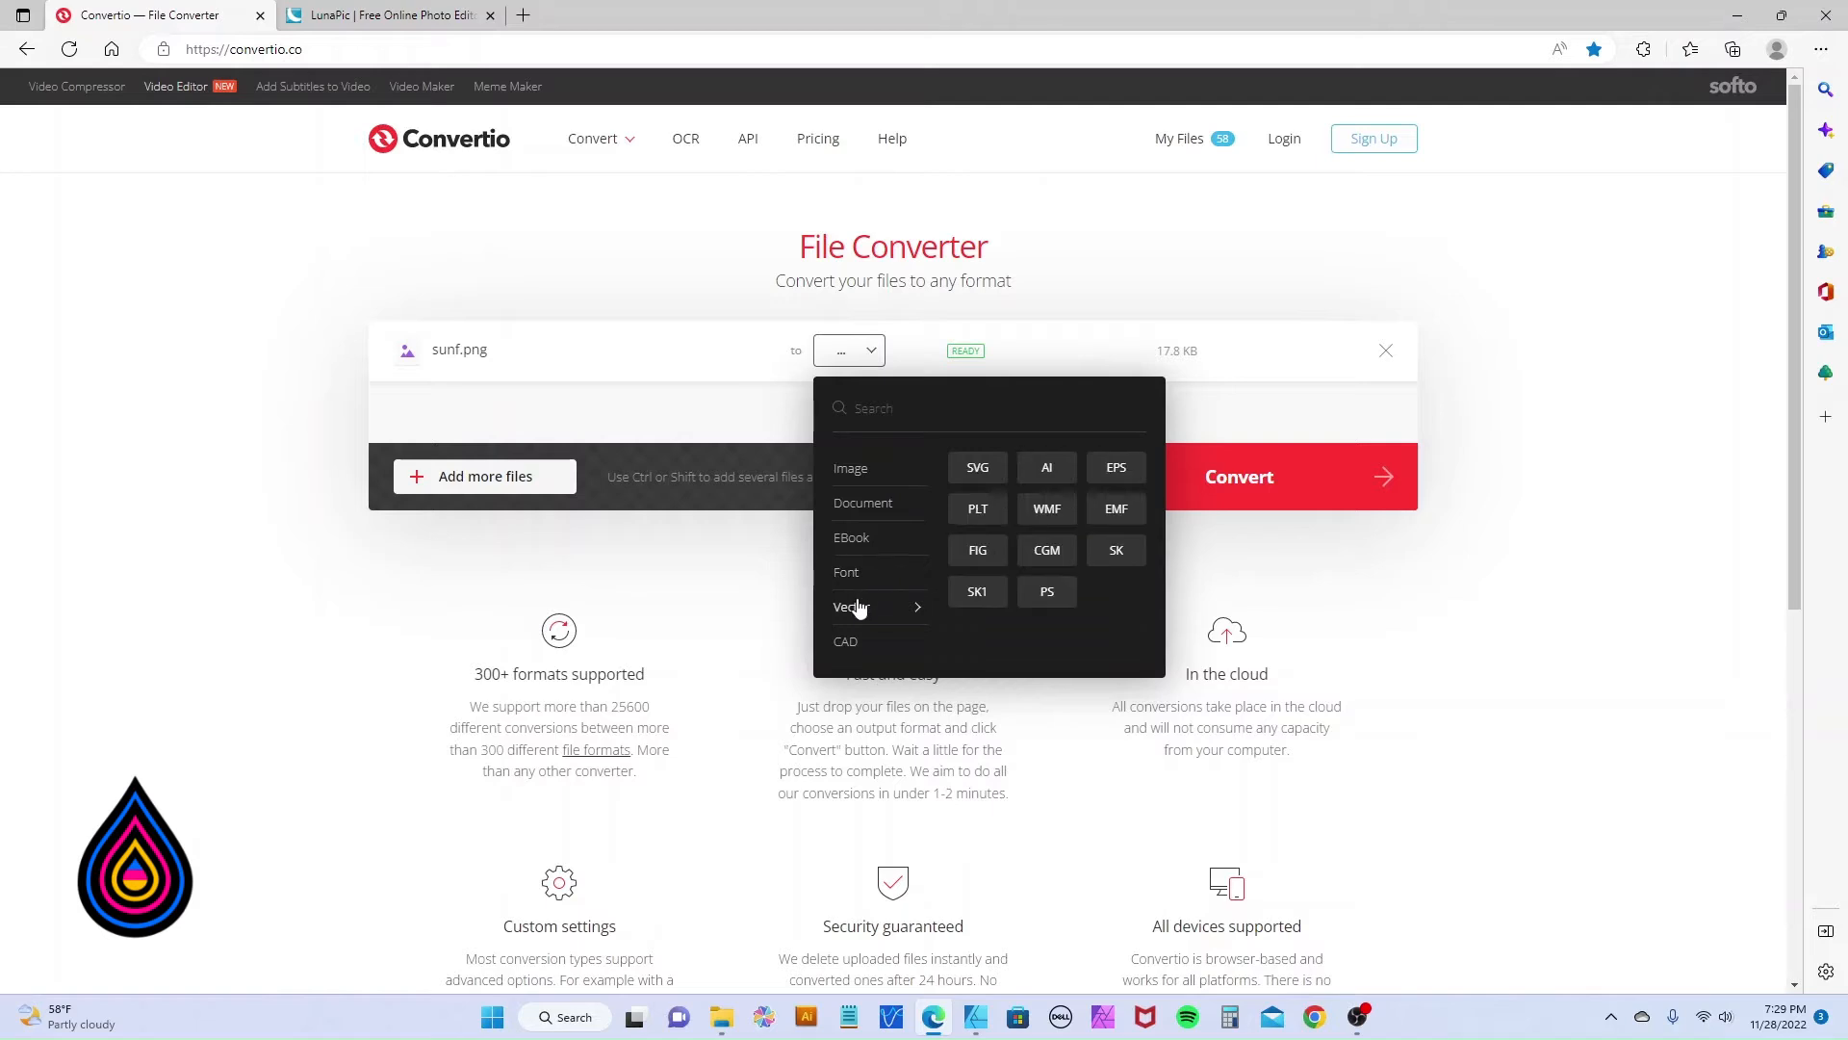
mouse_move(847, 483)
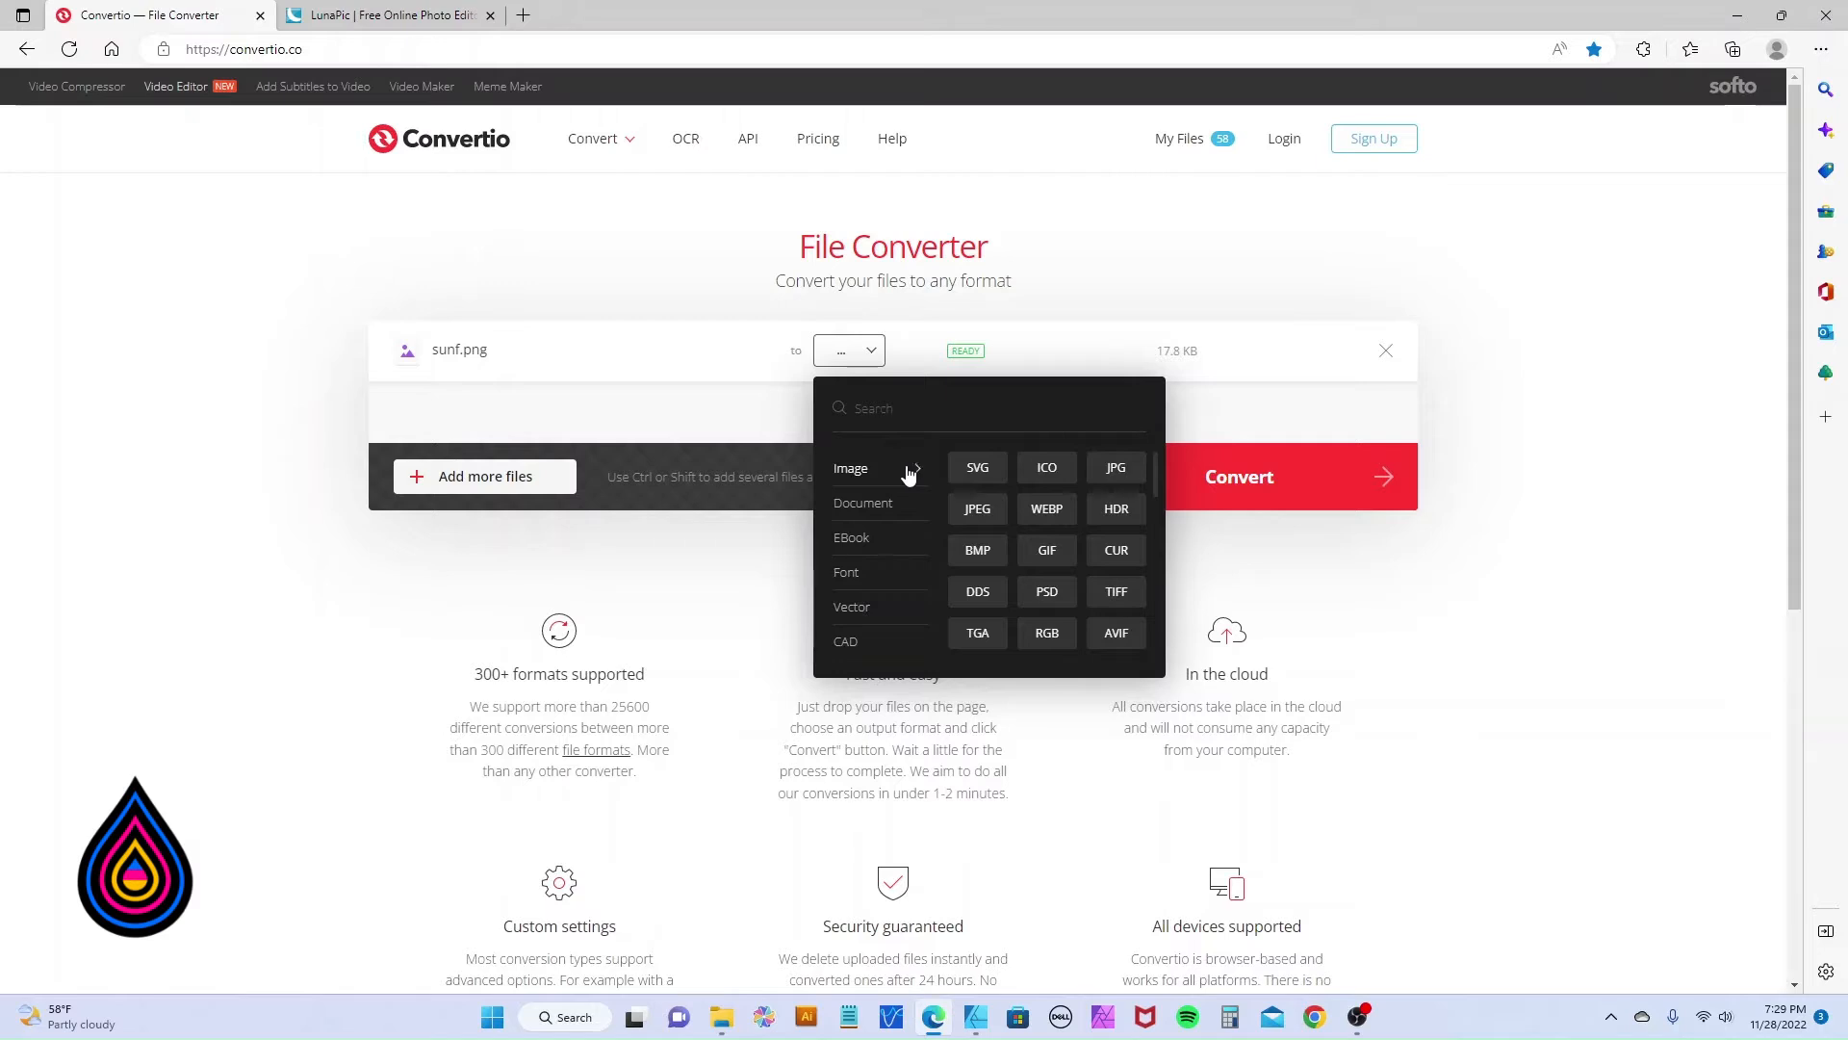
click(977, 470)
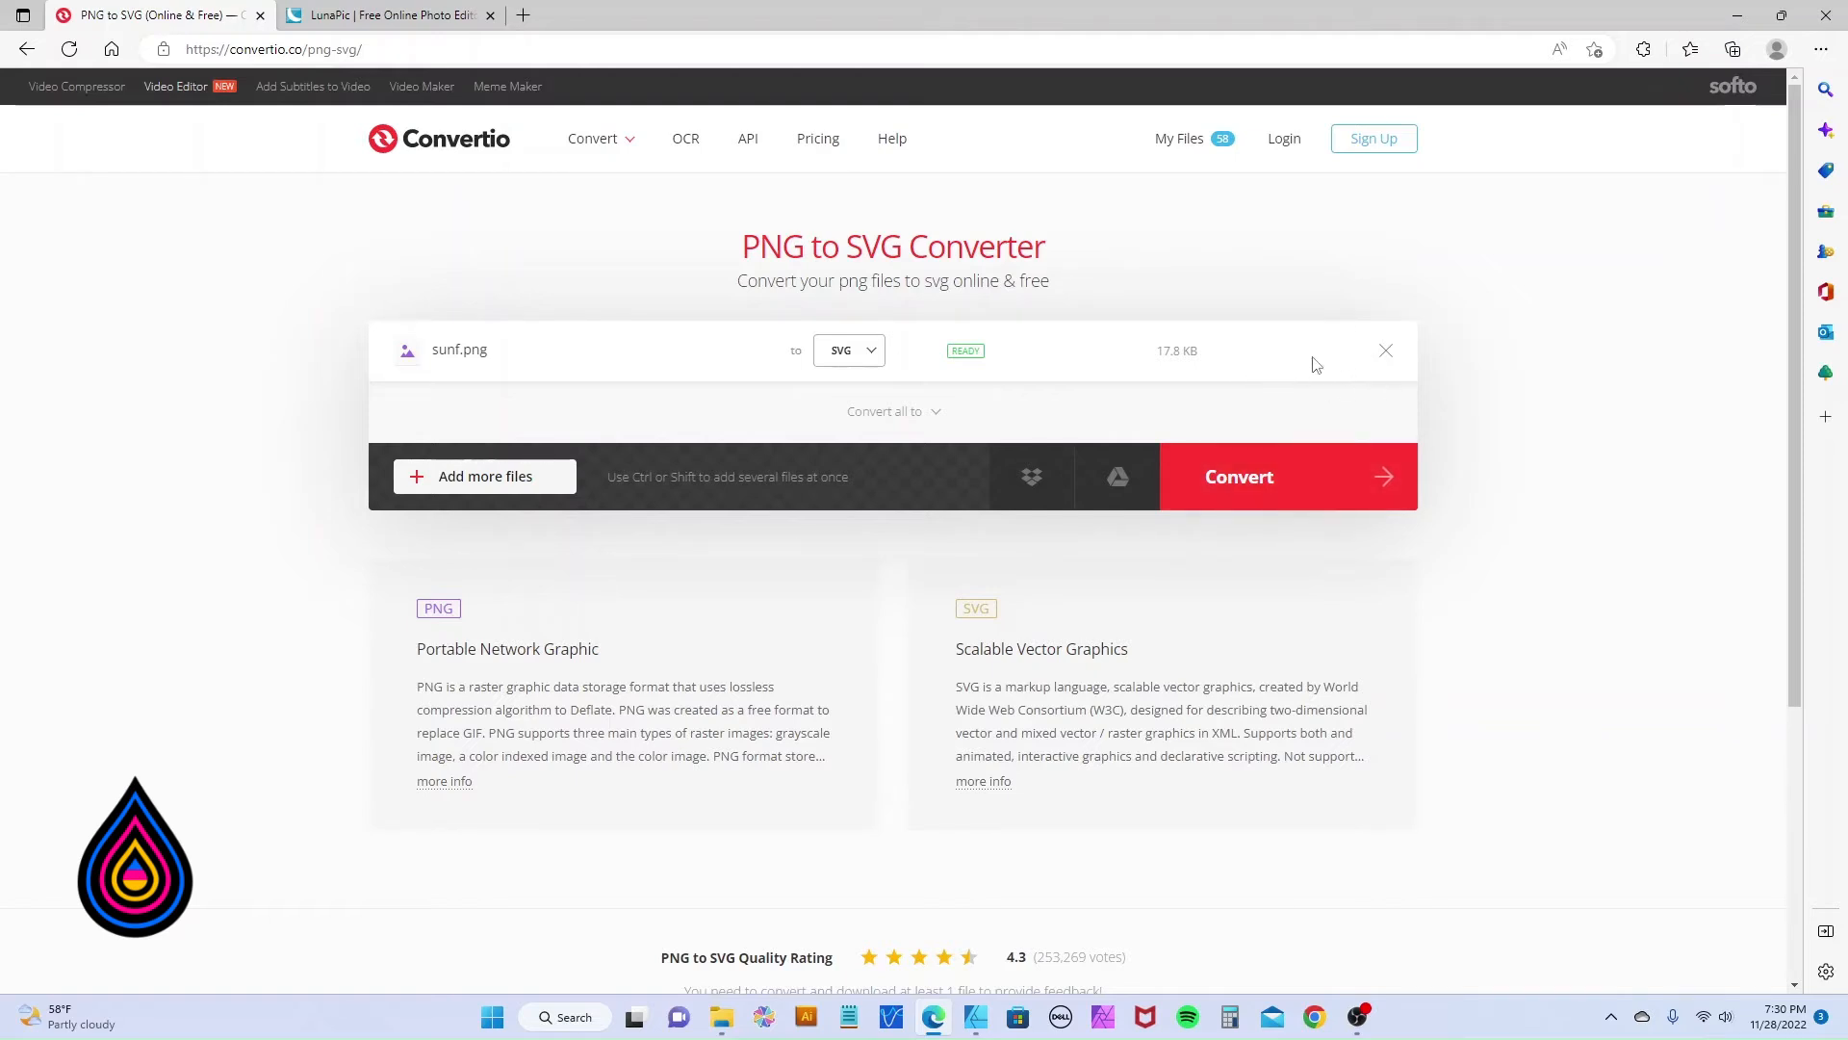
click(1265, 496)
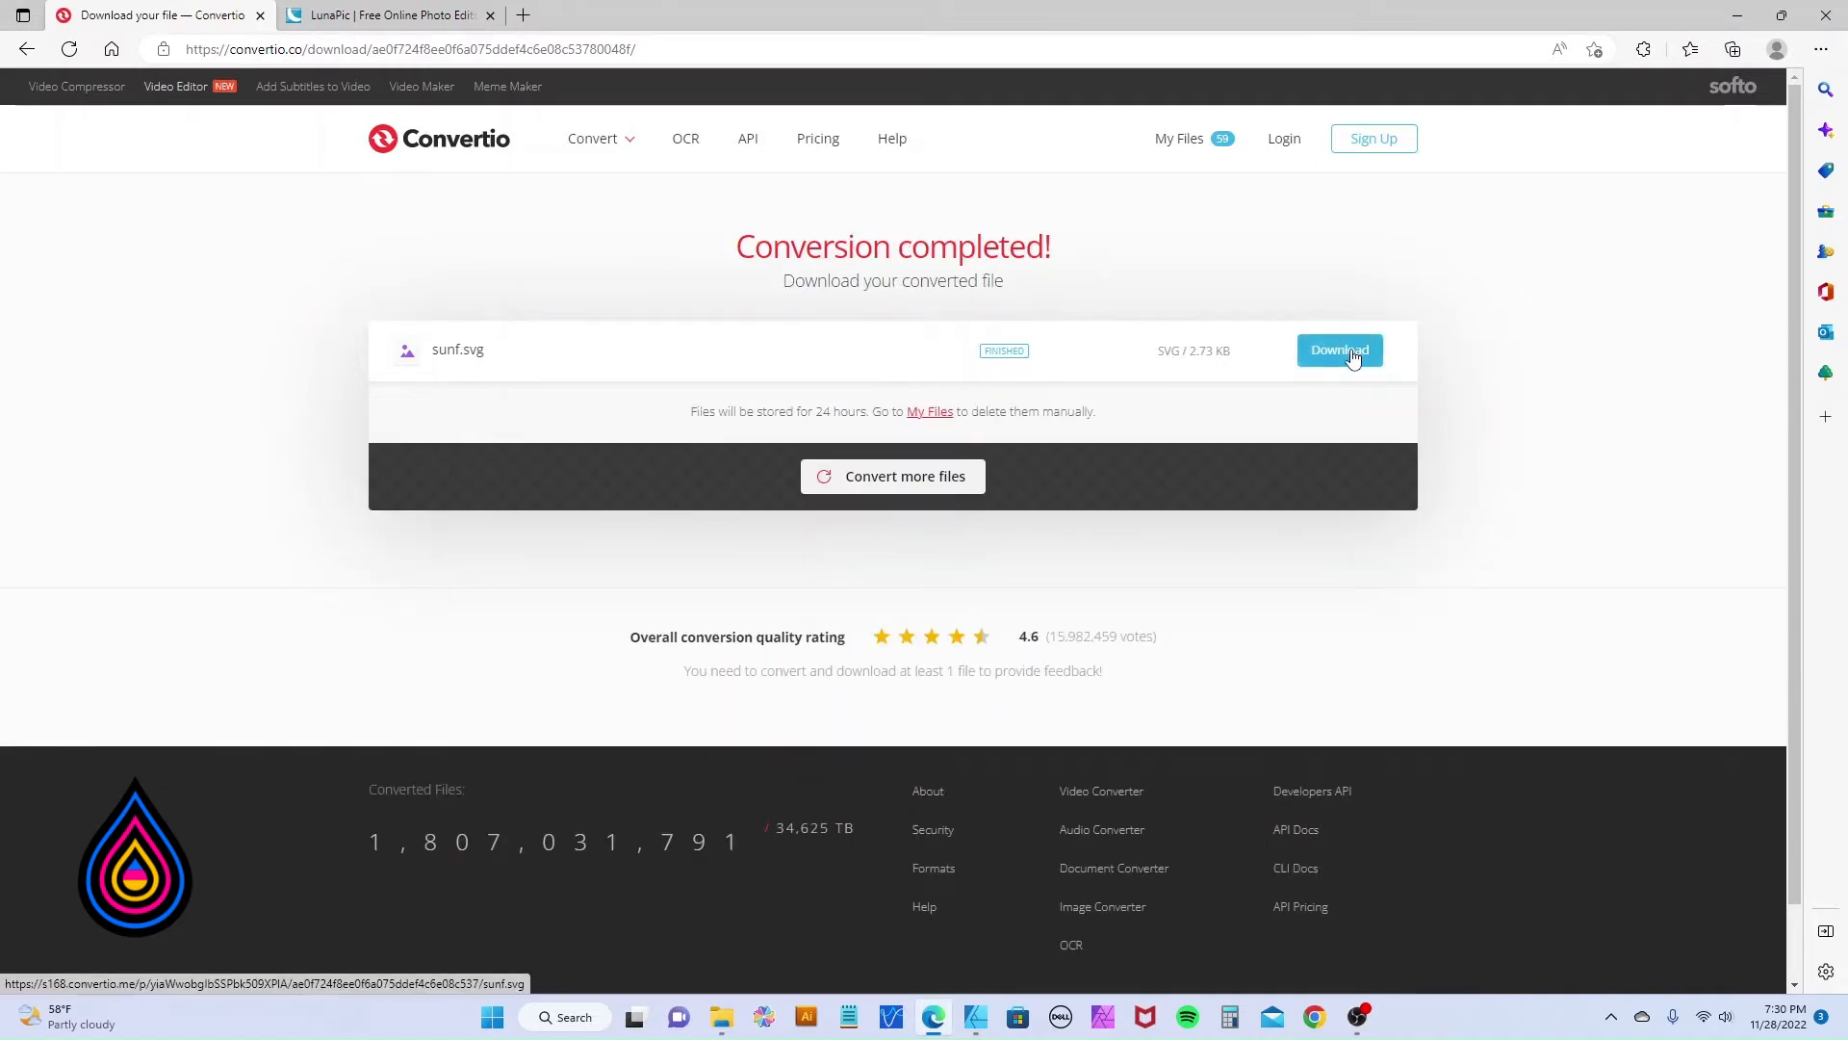
click(1352, 356)
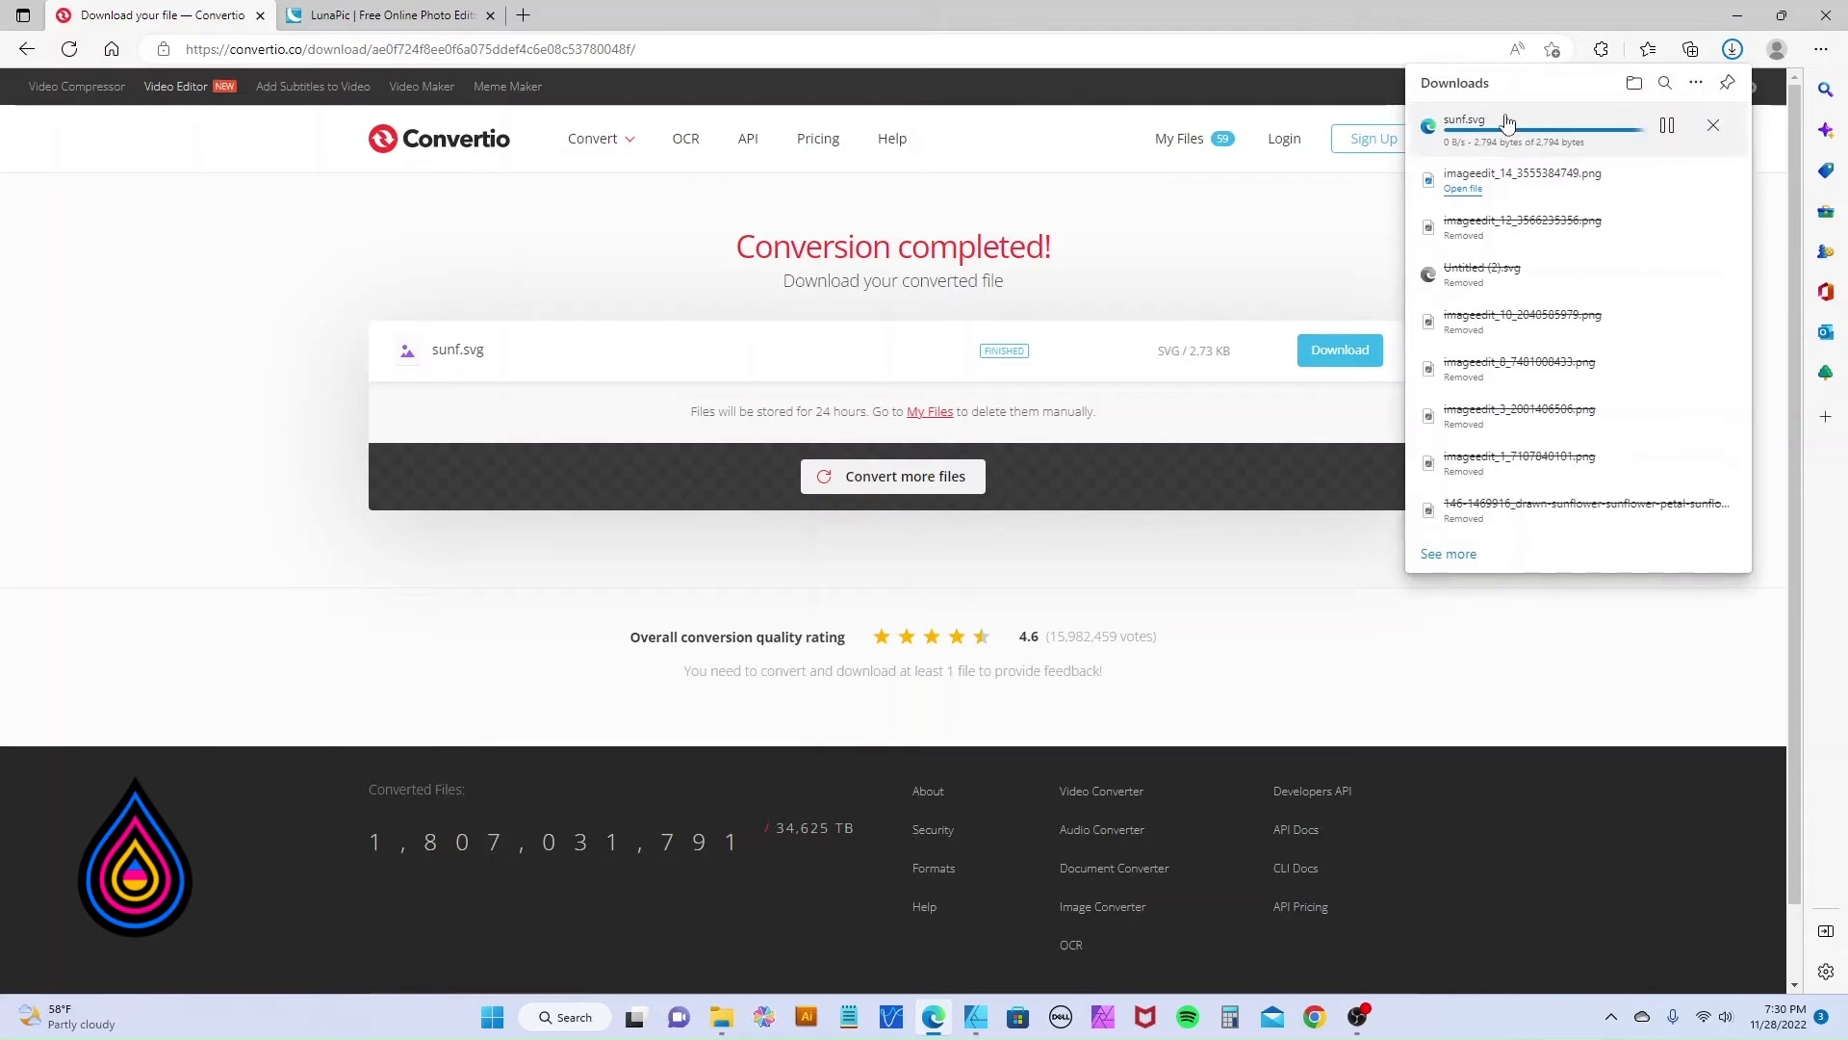
Switch back to Affinity Designer and move the black silhouette to the page's upper-left corner at X 0, Y 0 in.
click(978, 1020)
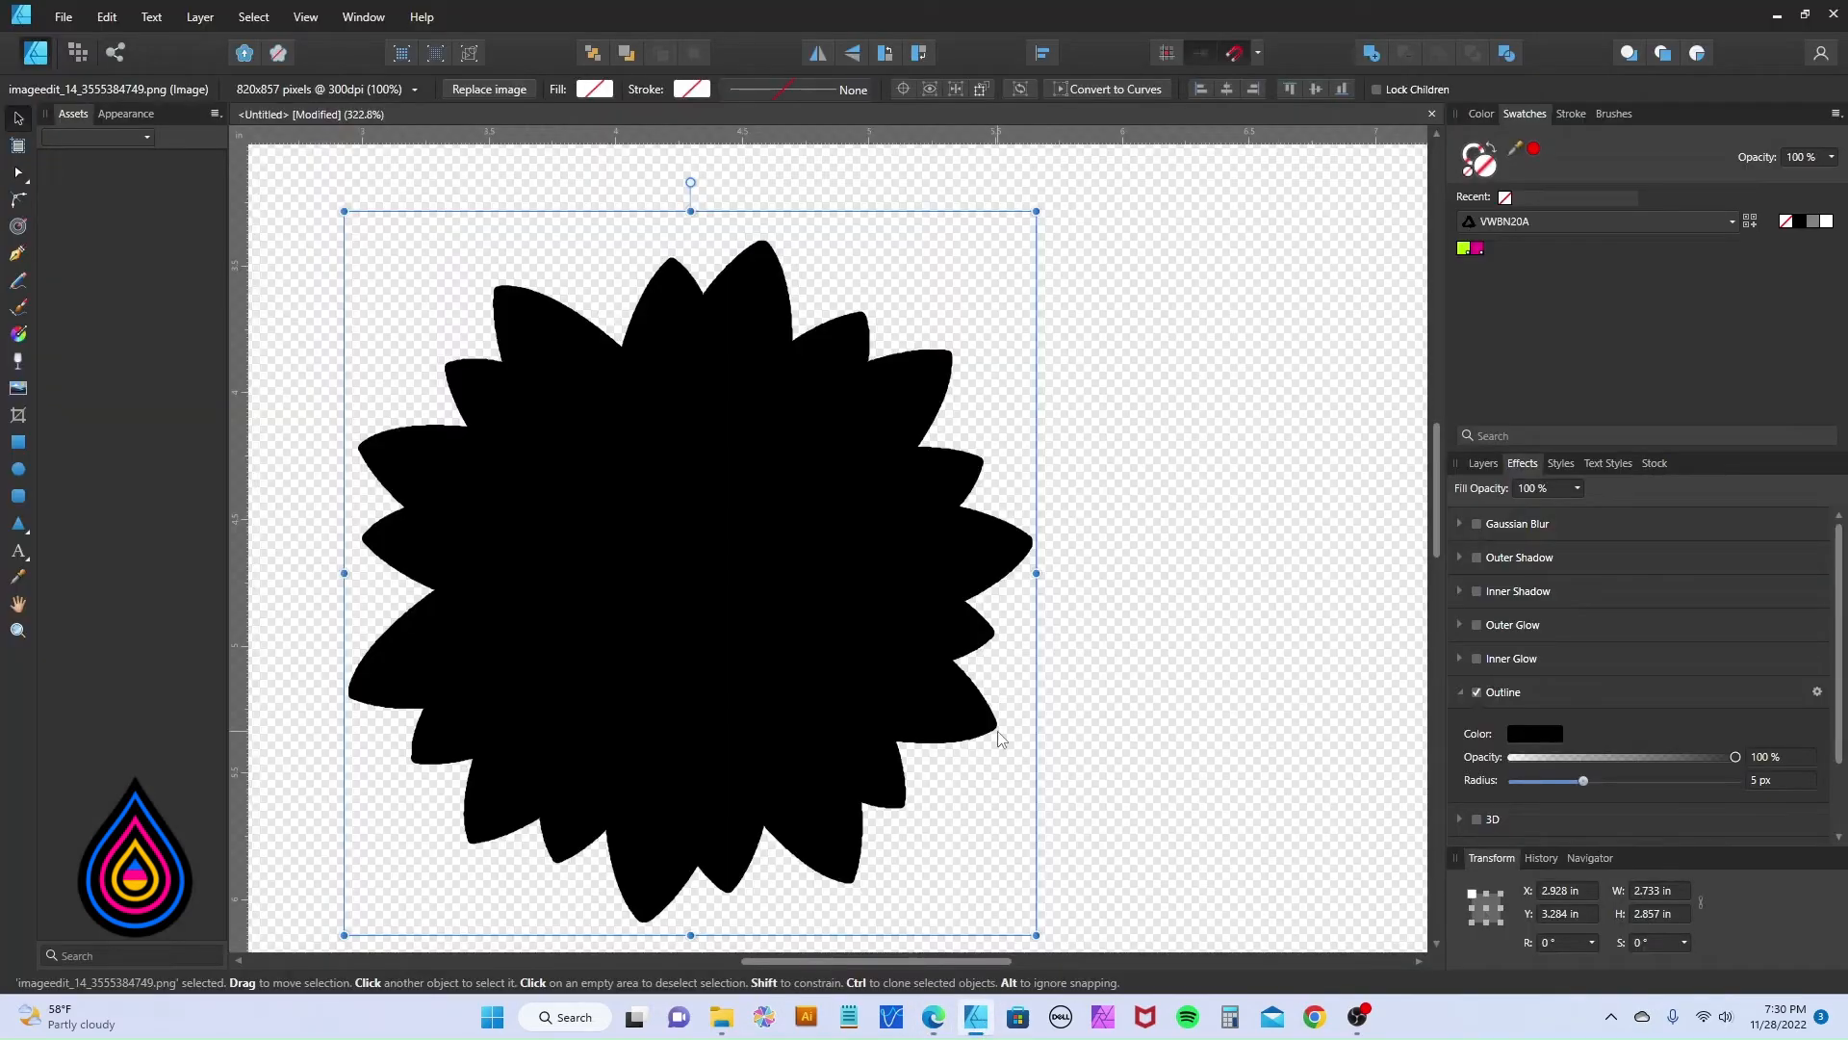
key(ctrl+0)
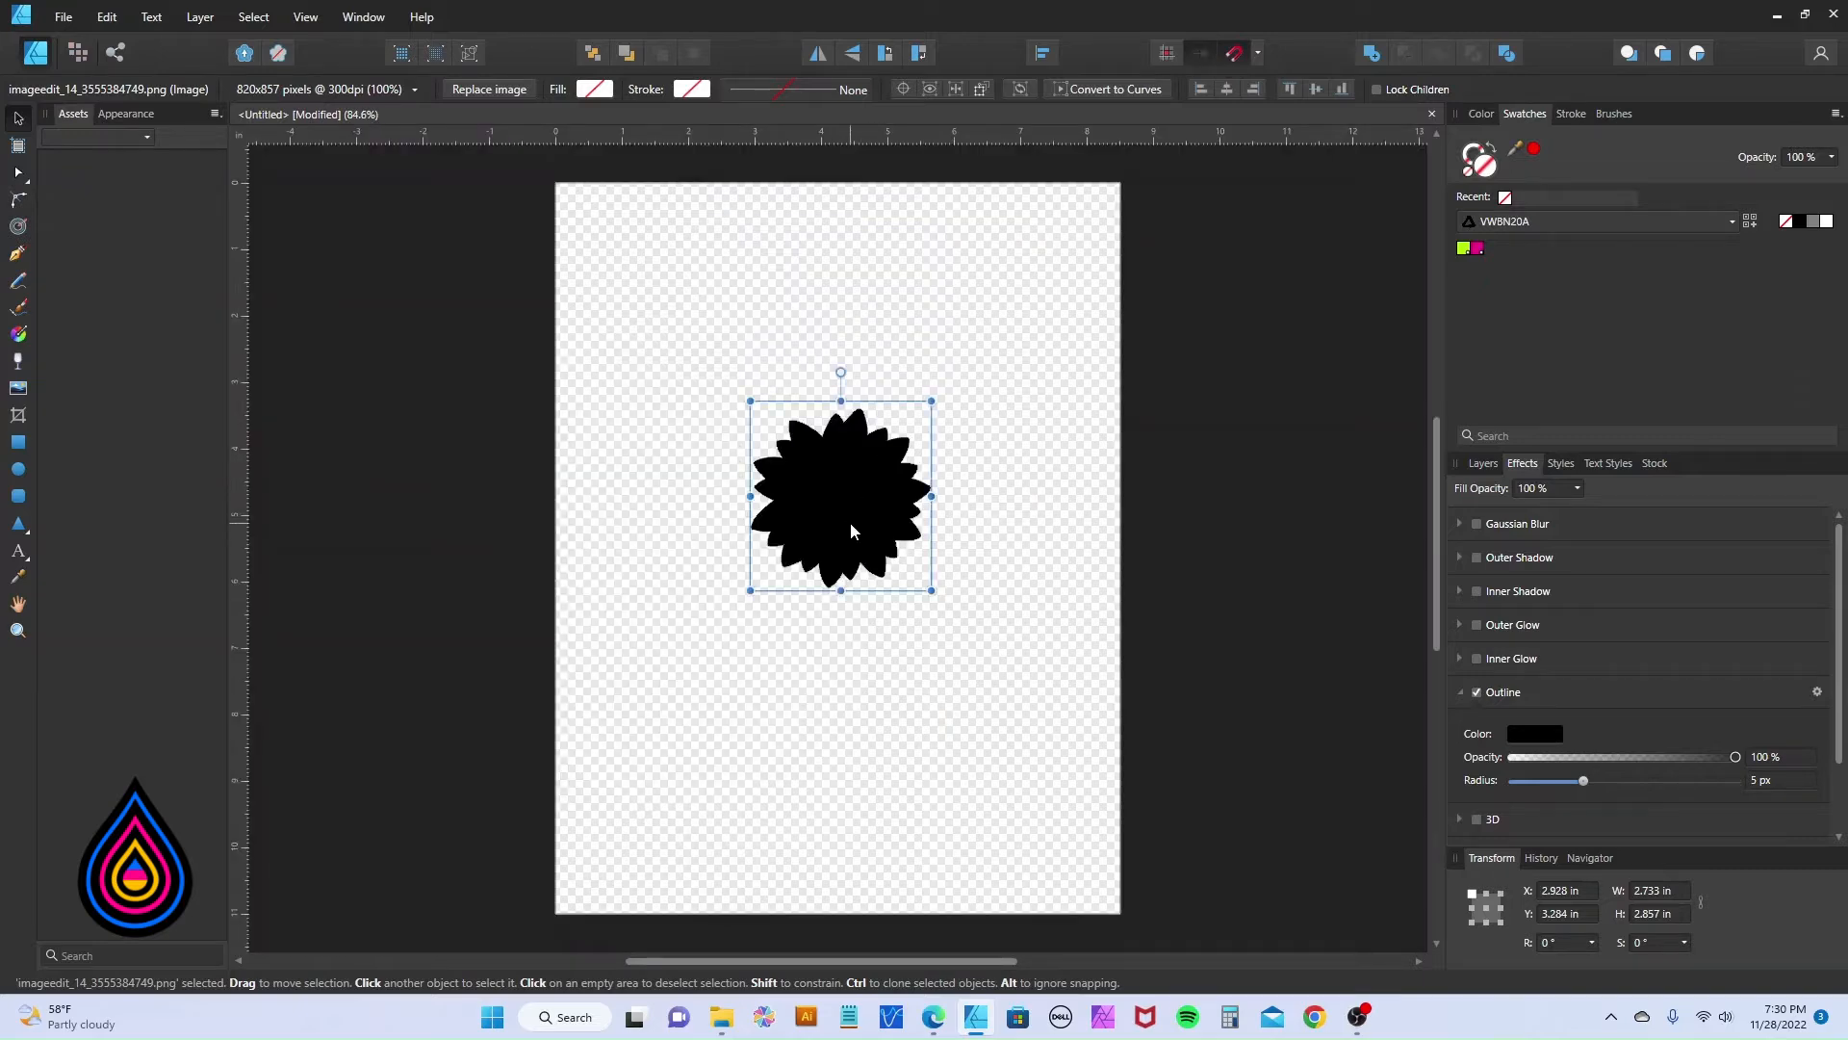
drag(851, 522, 660, 308)
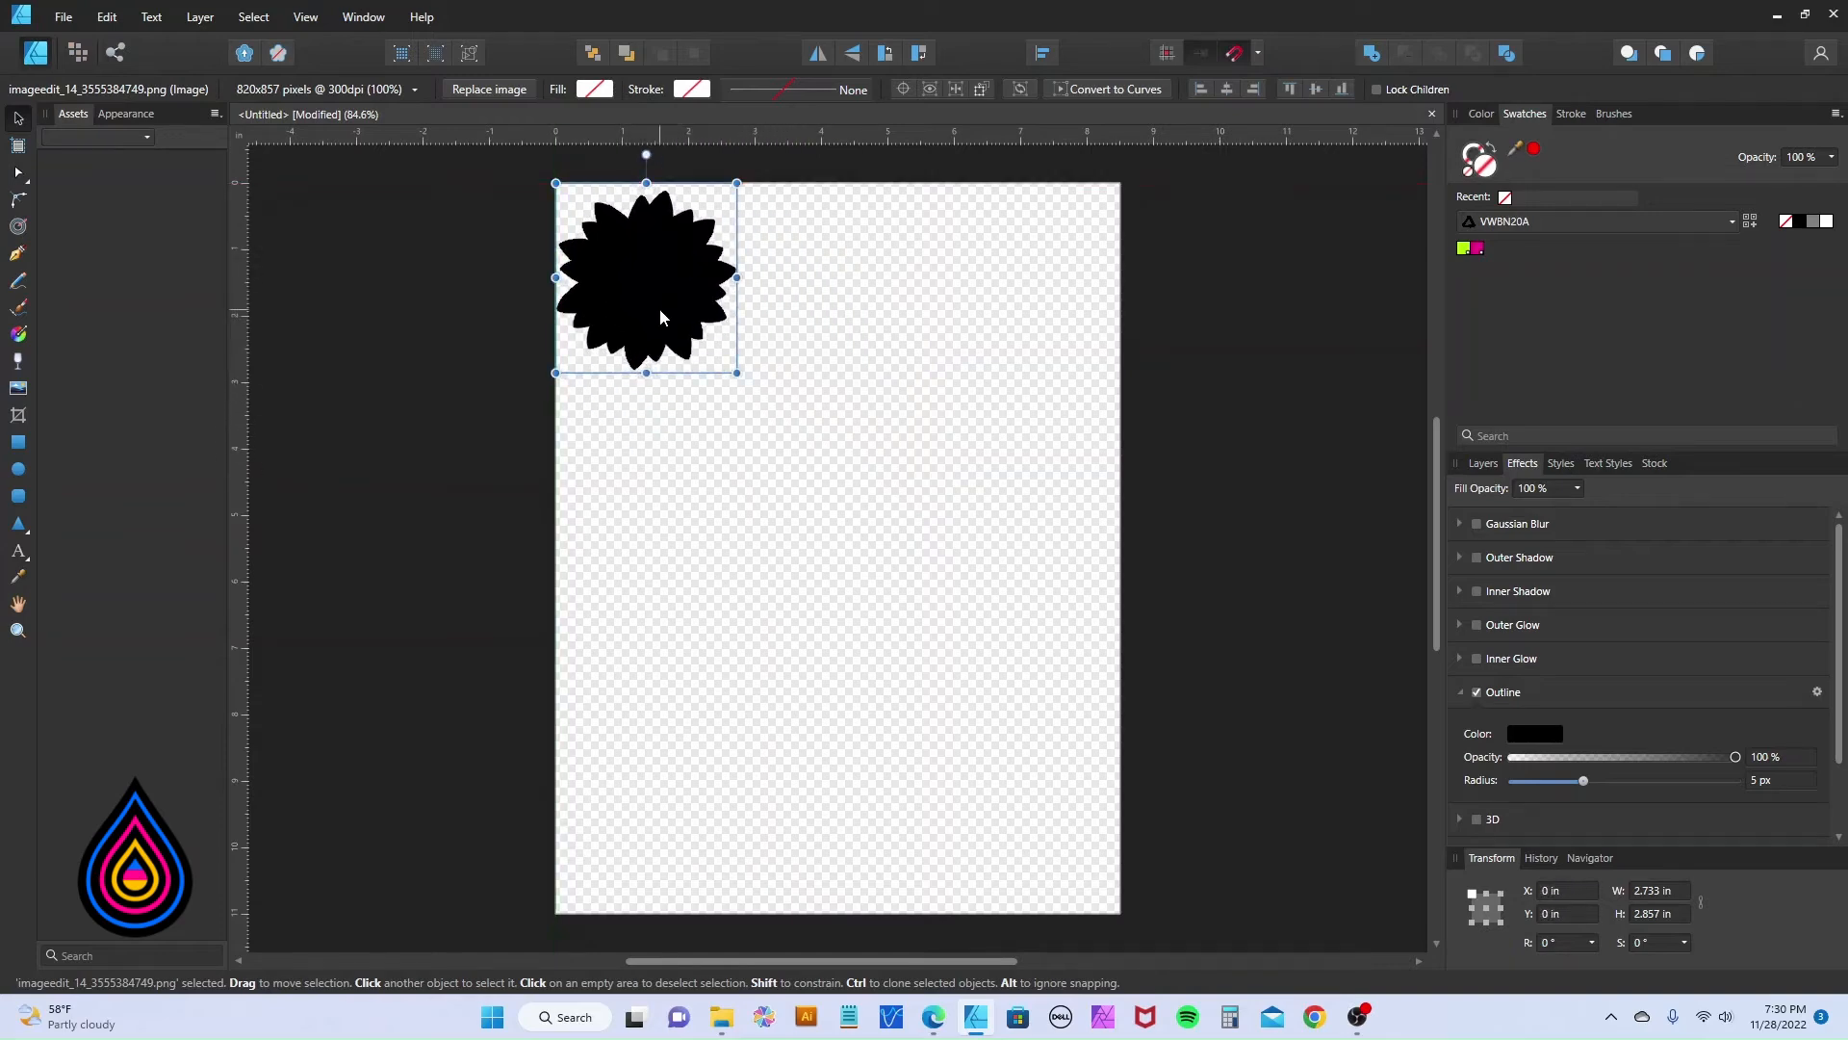
scroll(605, 341, up, 2)
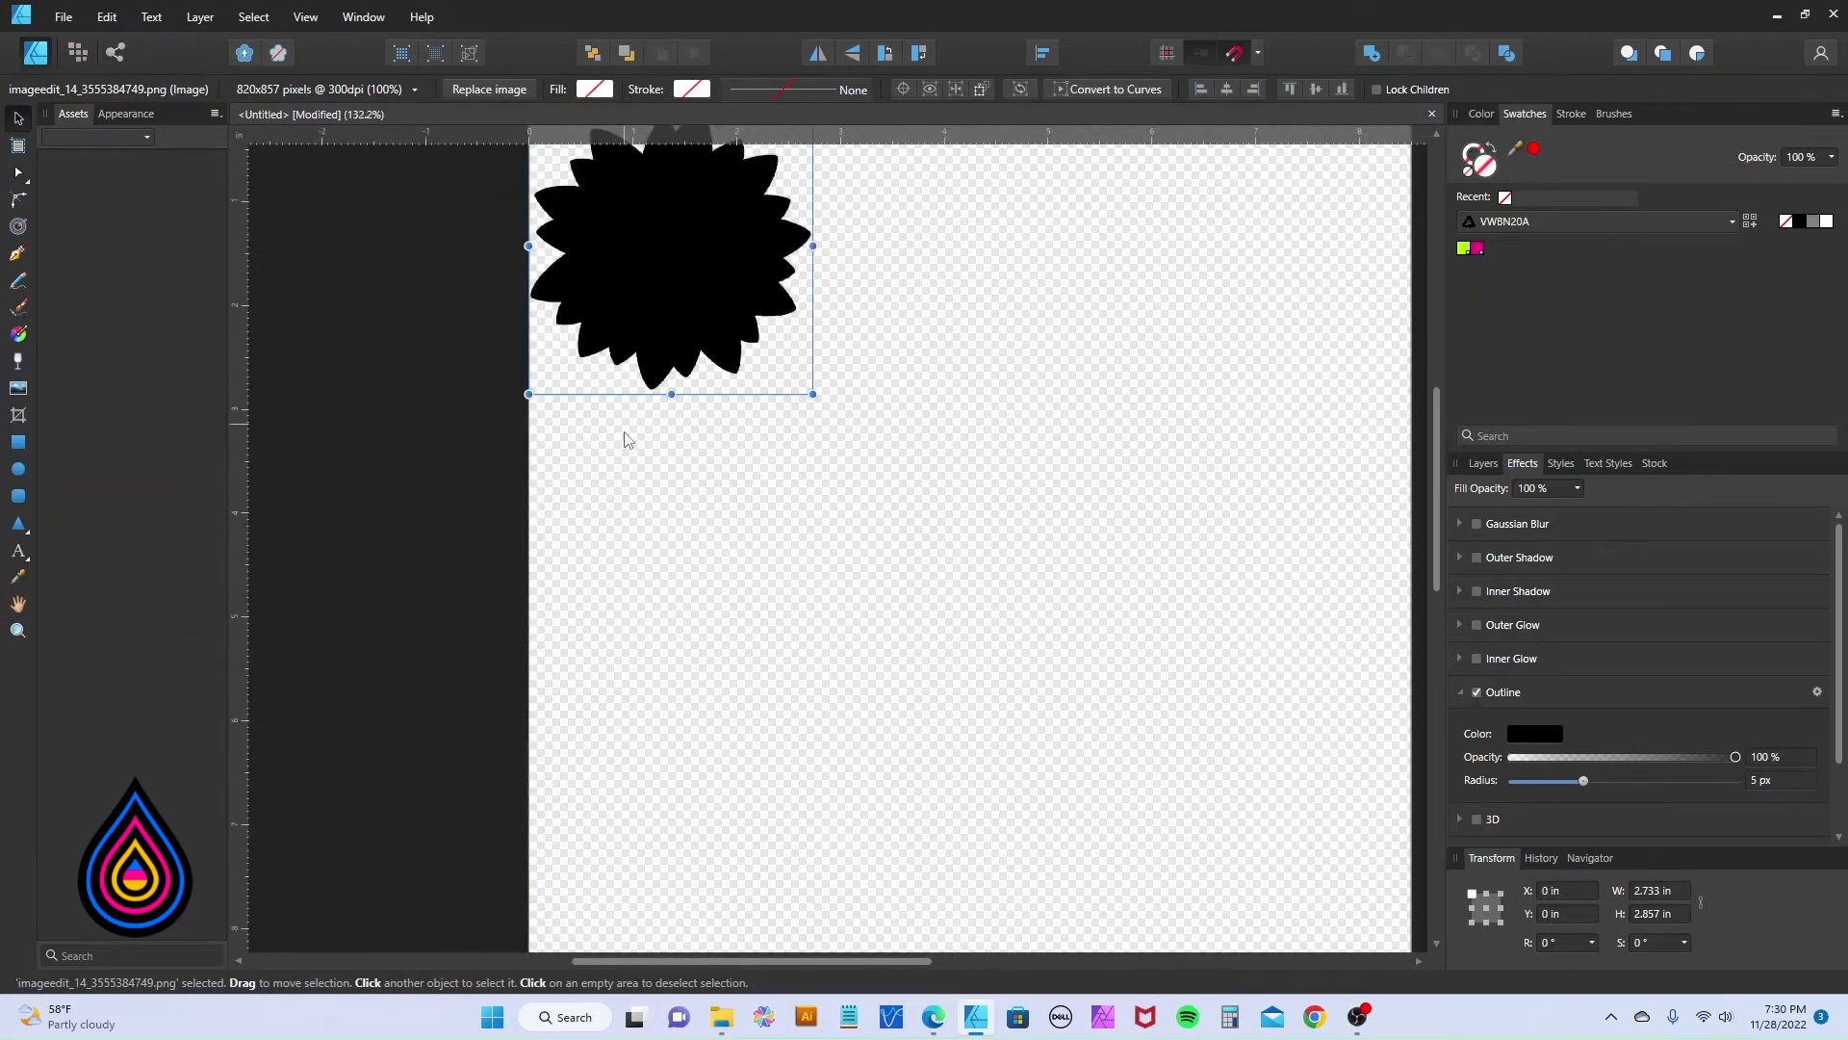
scroll(577, 327, up, 2)
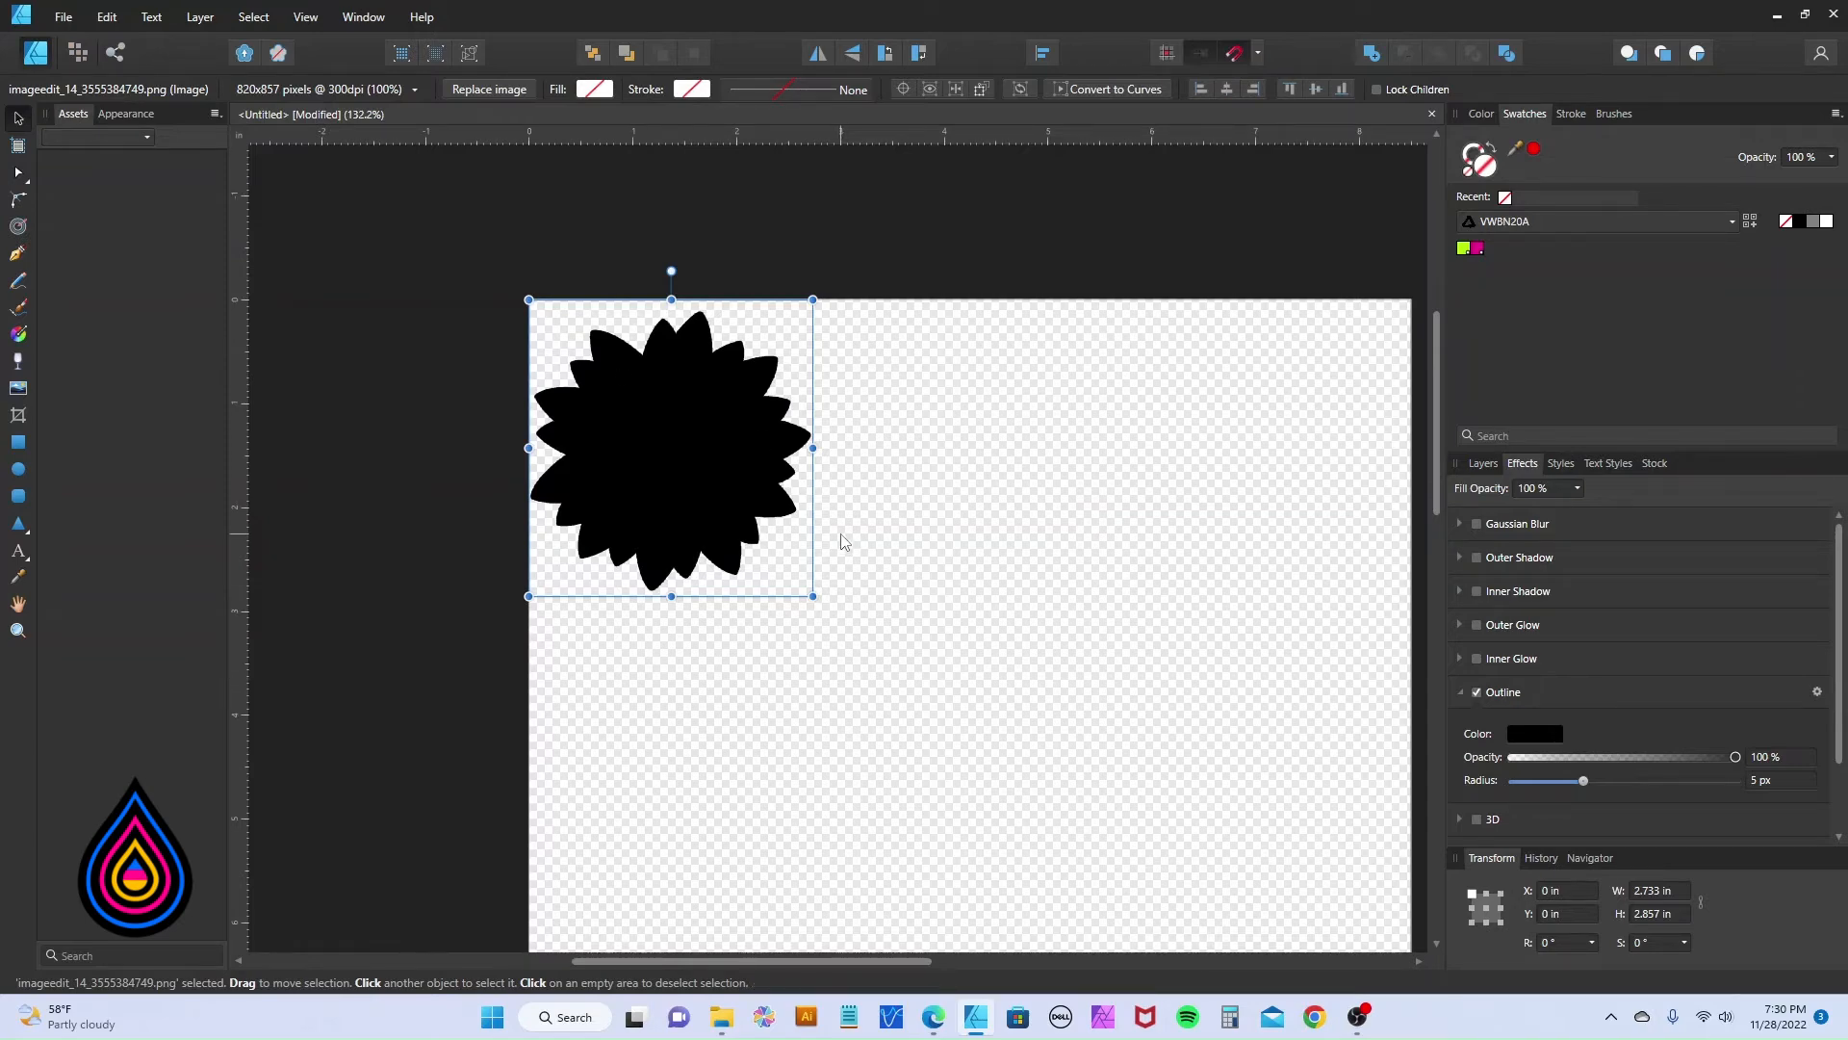
scroll(844, 542, down, 4)
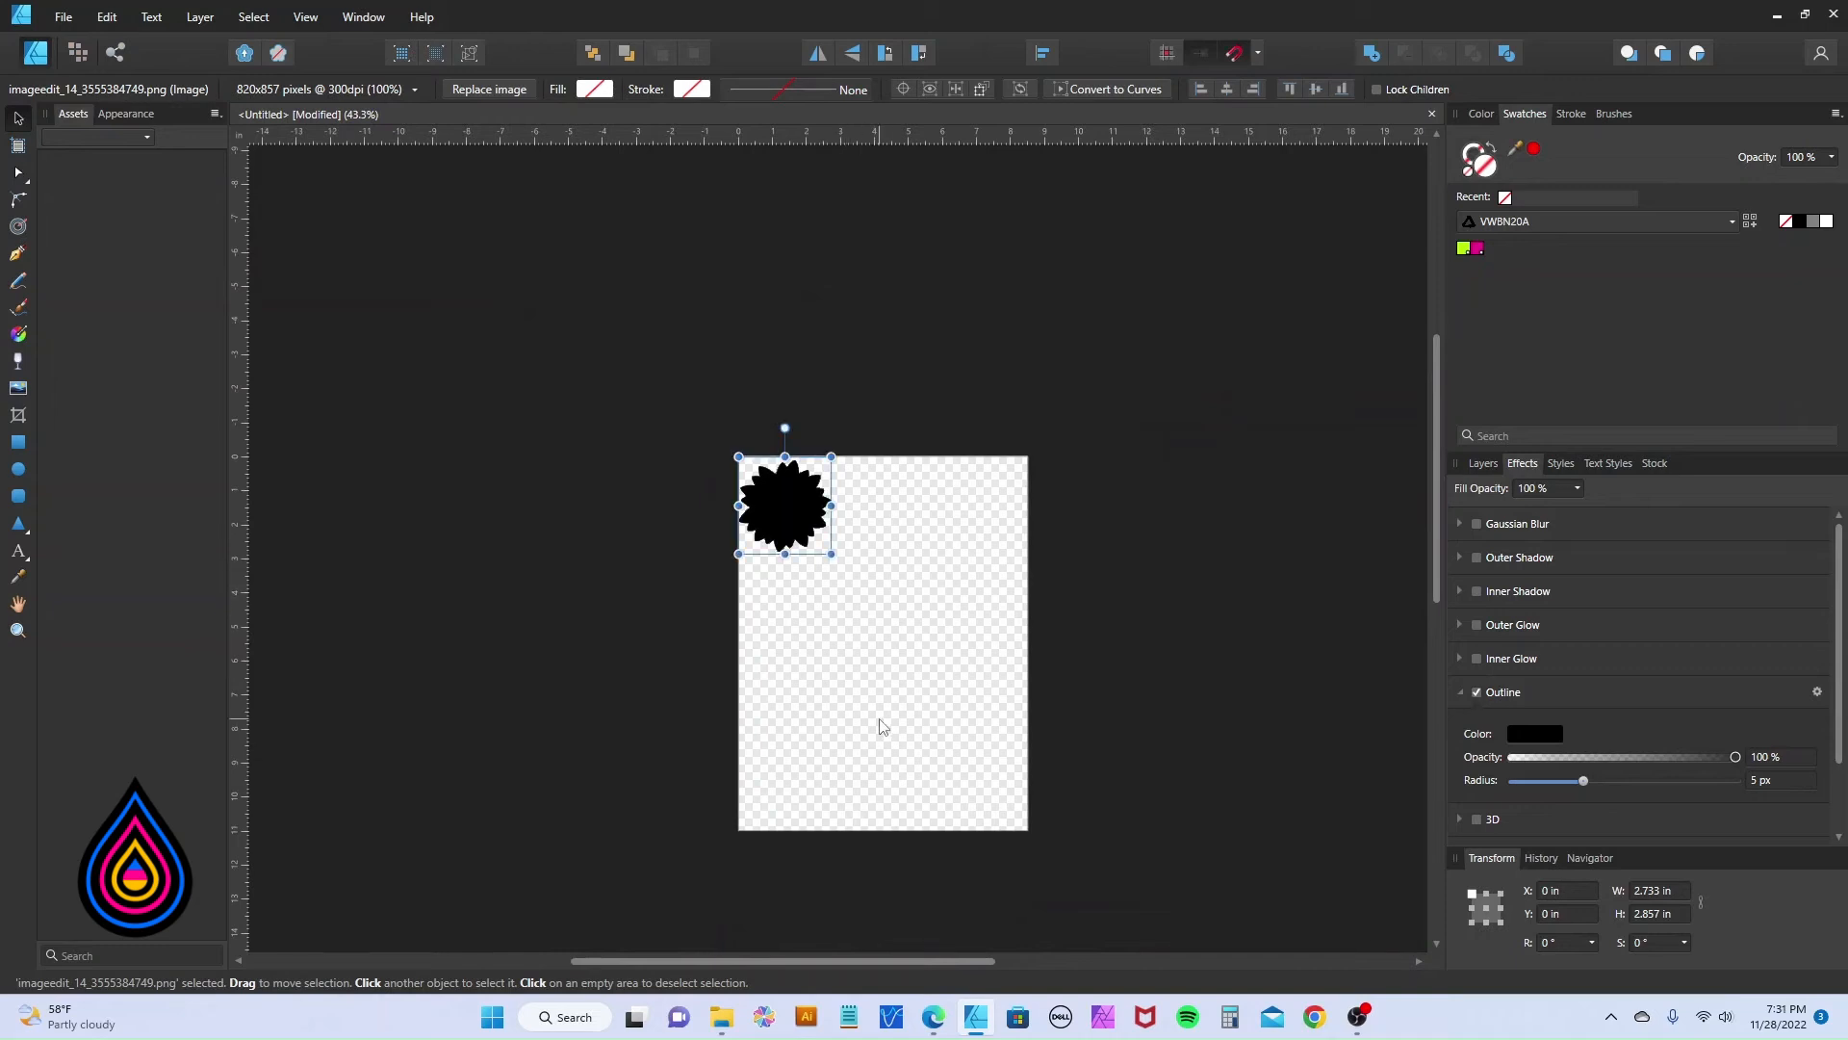
Place sunf.svg from the Downloads folder into the document and align it with the page's upper-left corner at X 0, Y 0 in.
click(722, 1017)
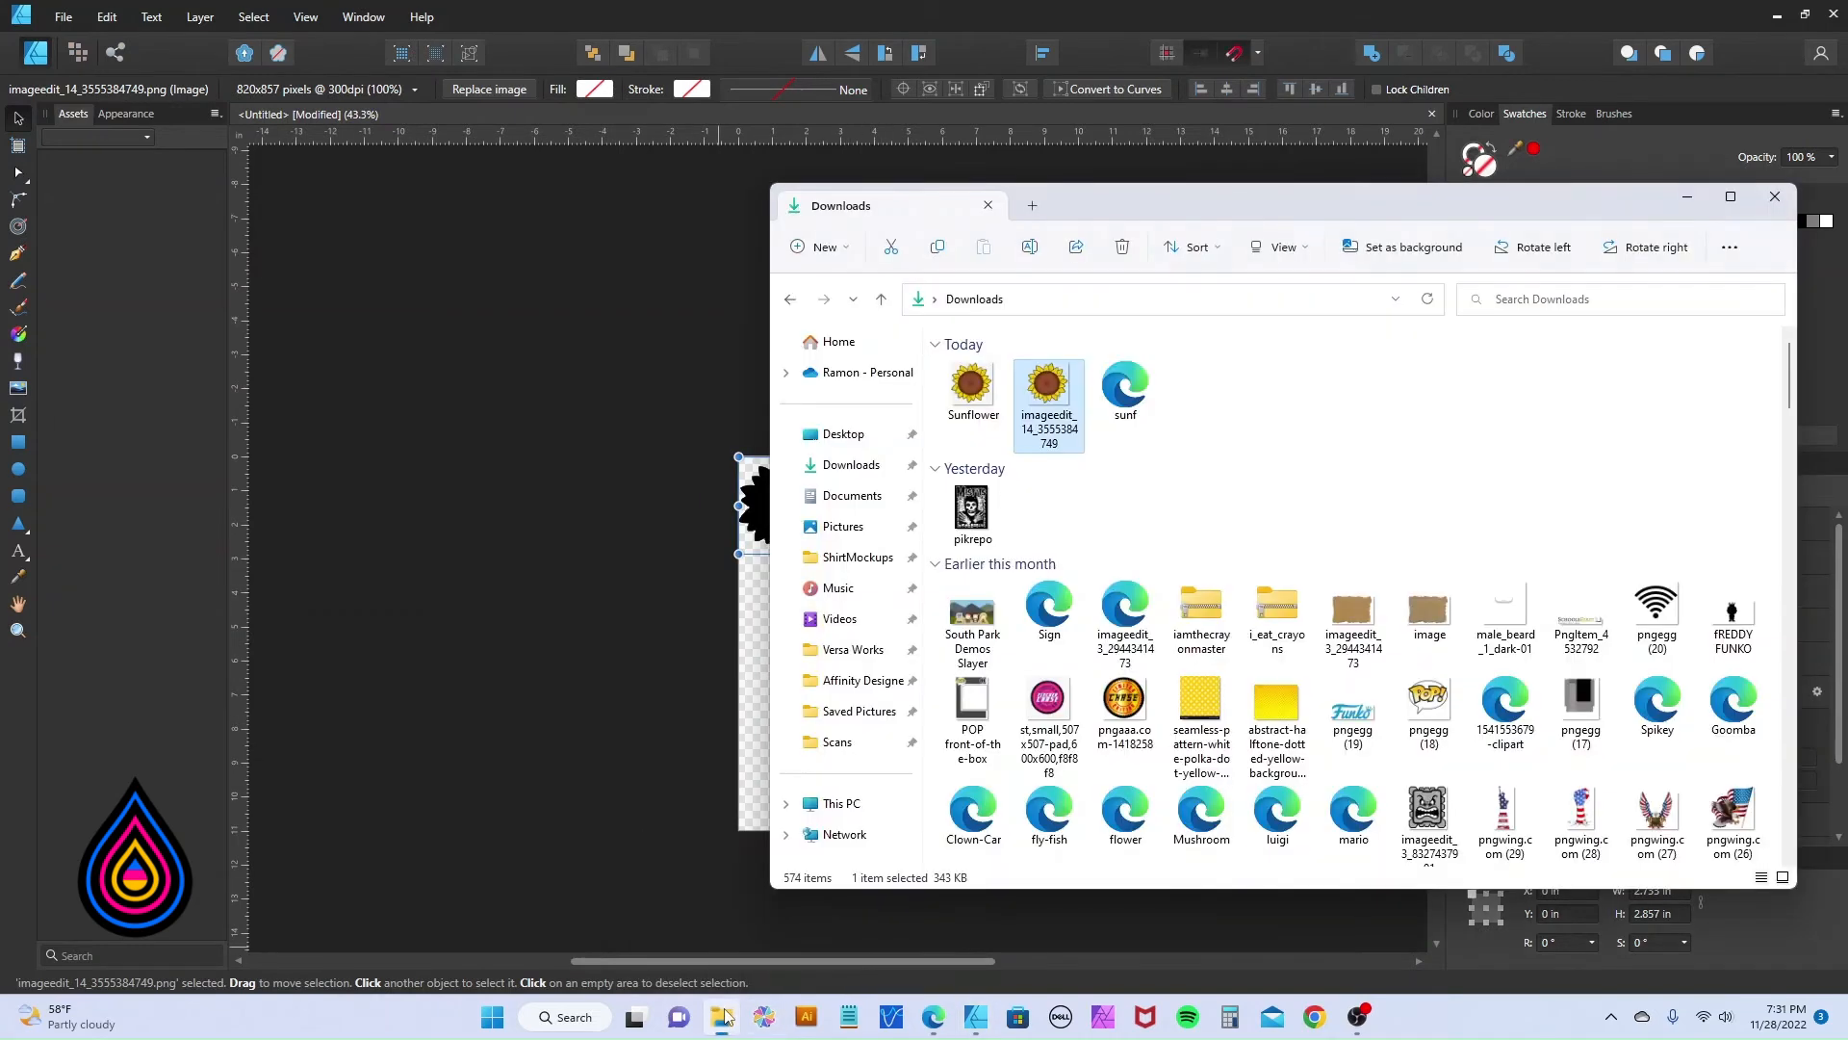
drag(1126, 404, 756, 654)
click(778, 381)
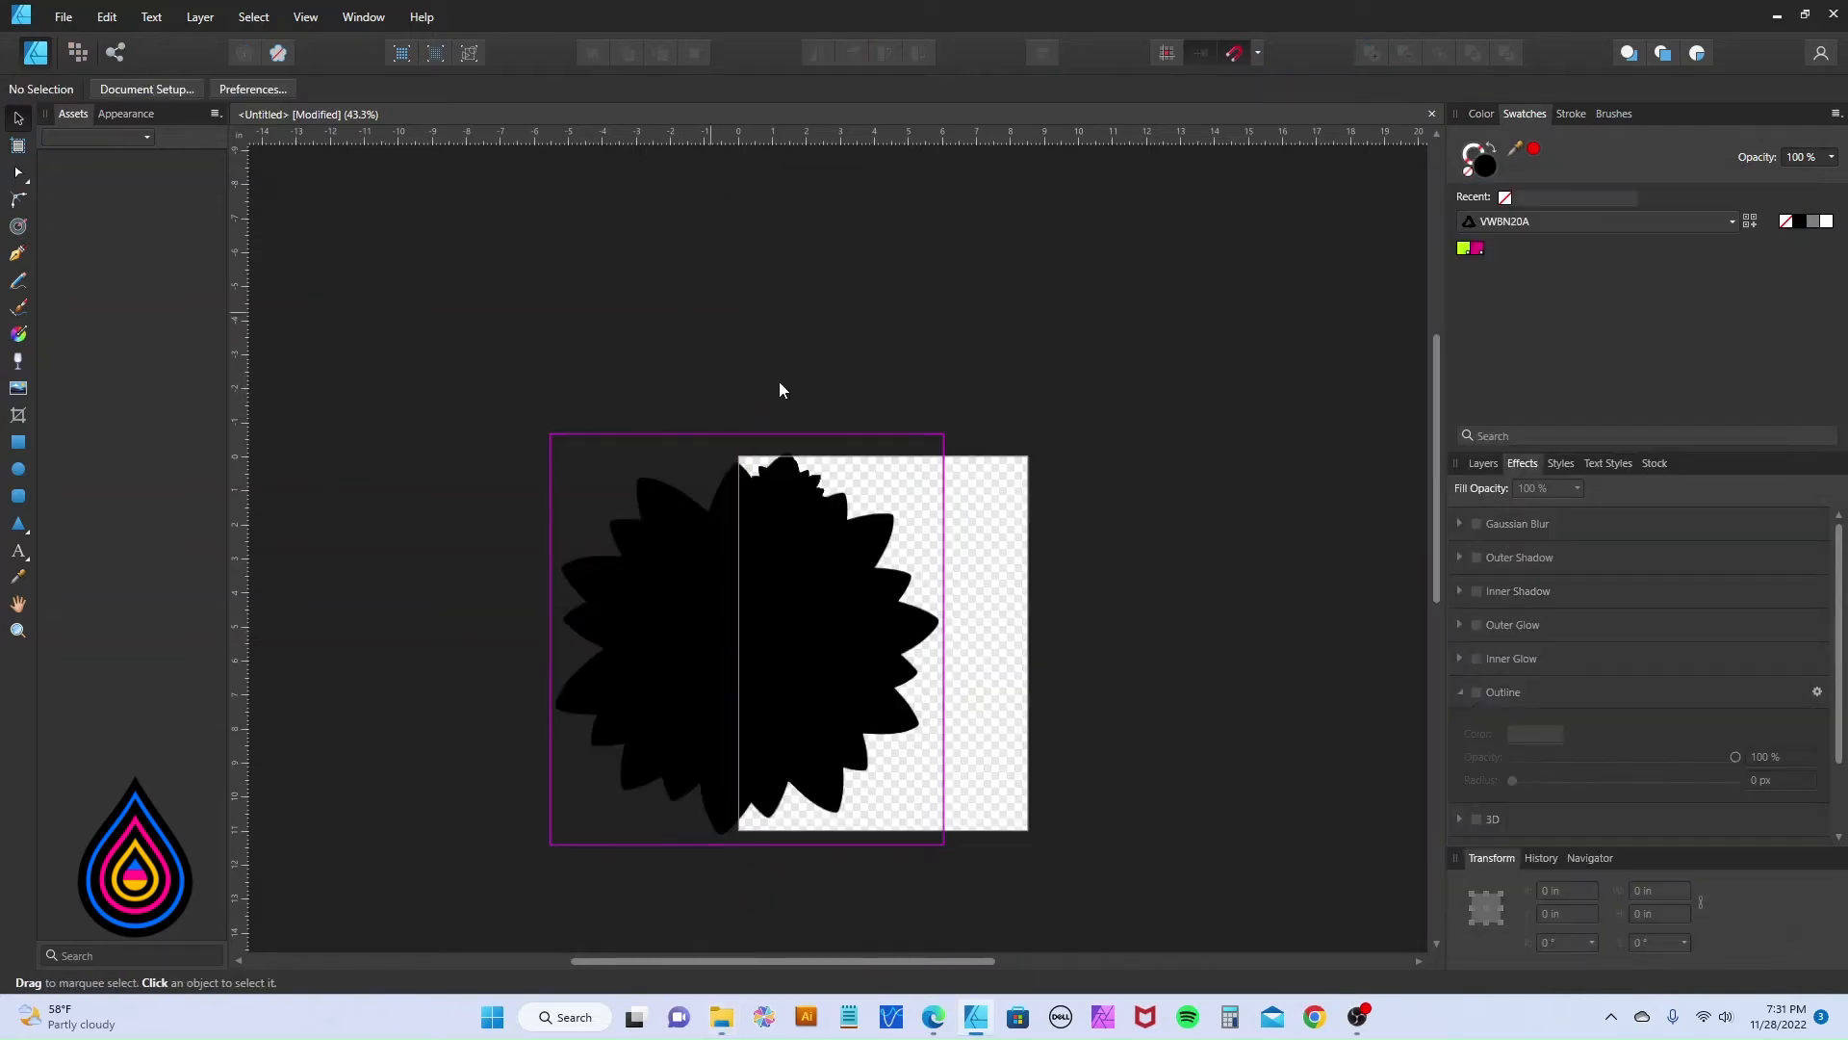
drag(612, 730, 807, 751)
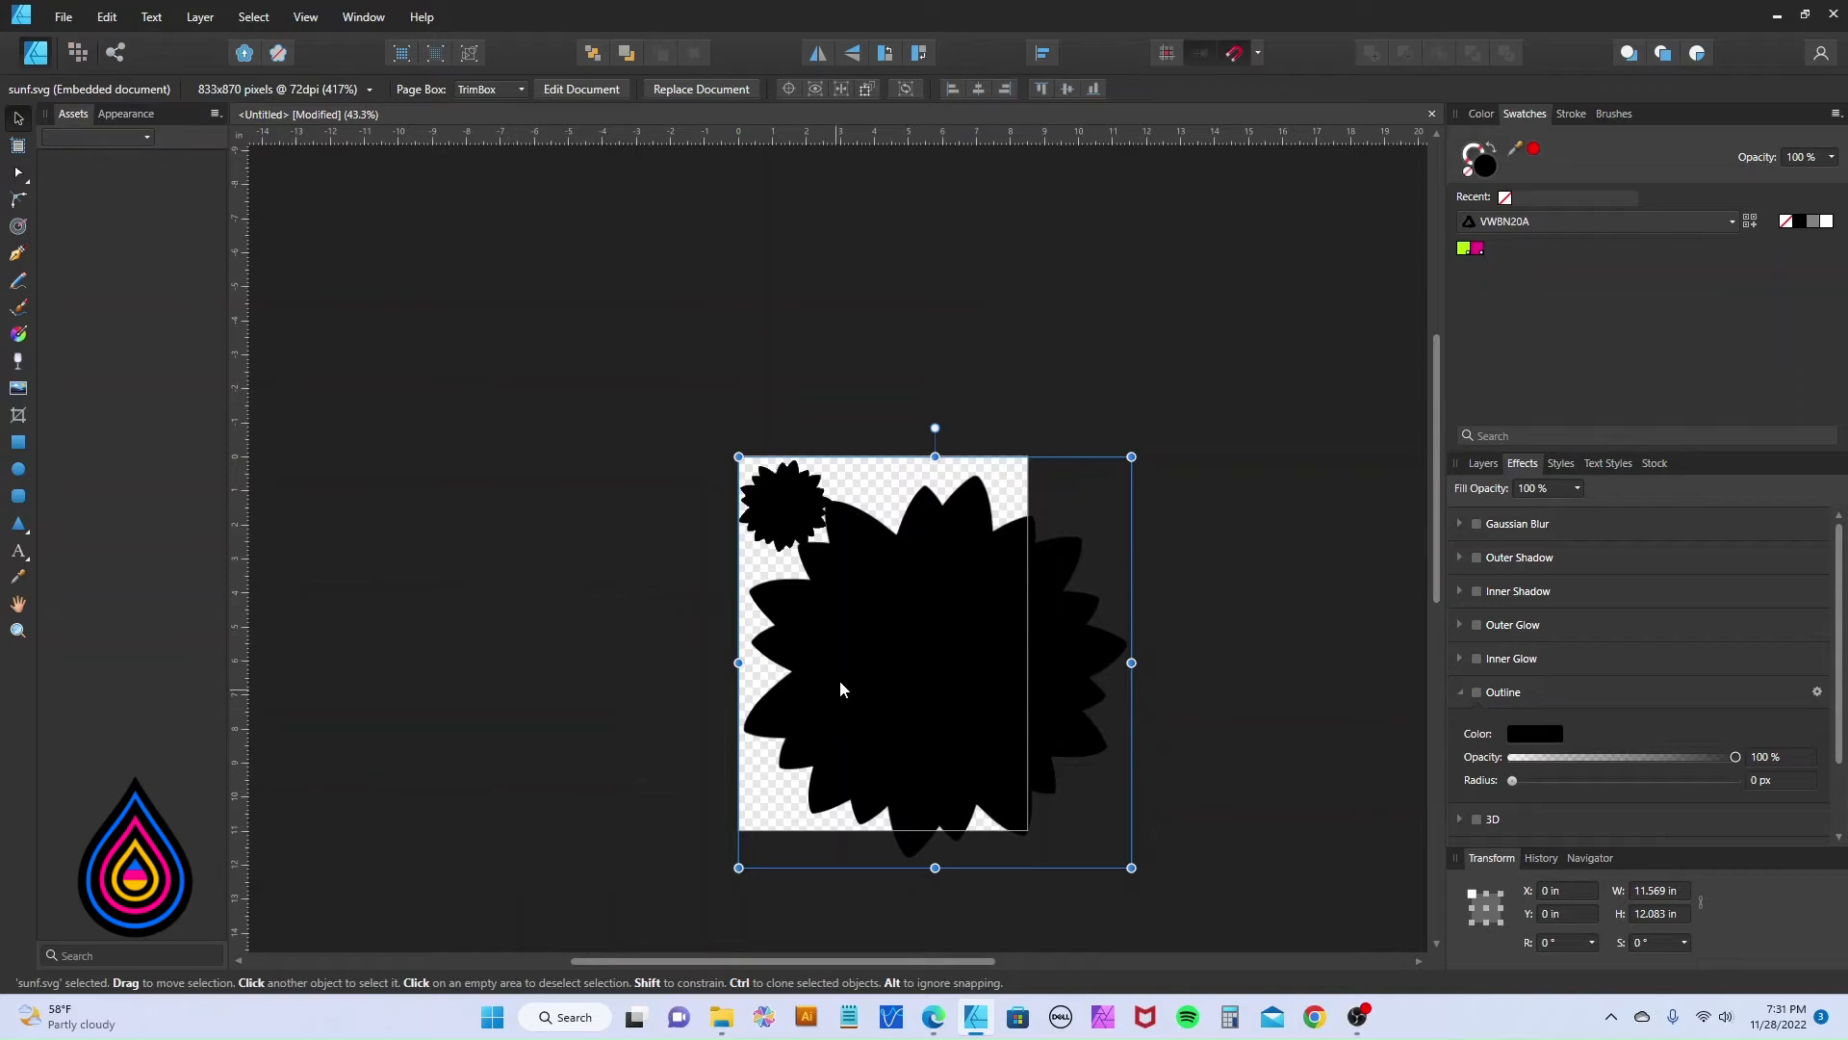
Scale the placed sunf.svg down to about 2.735 by 2.857 in so it matches the black sunflower silhouette beneath it.
scroll(833, 612, up, 2)
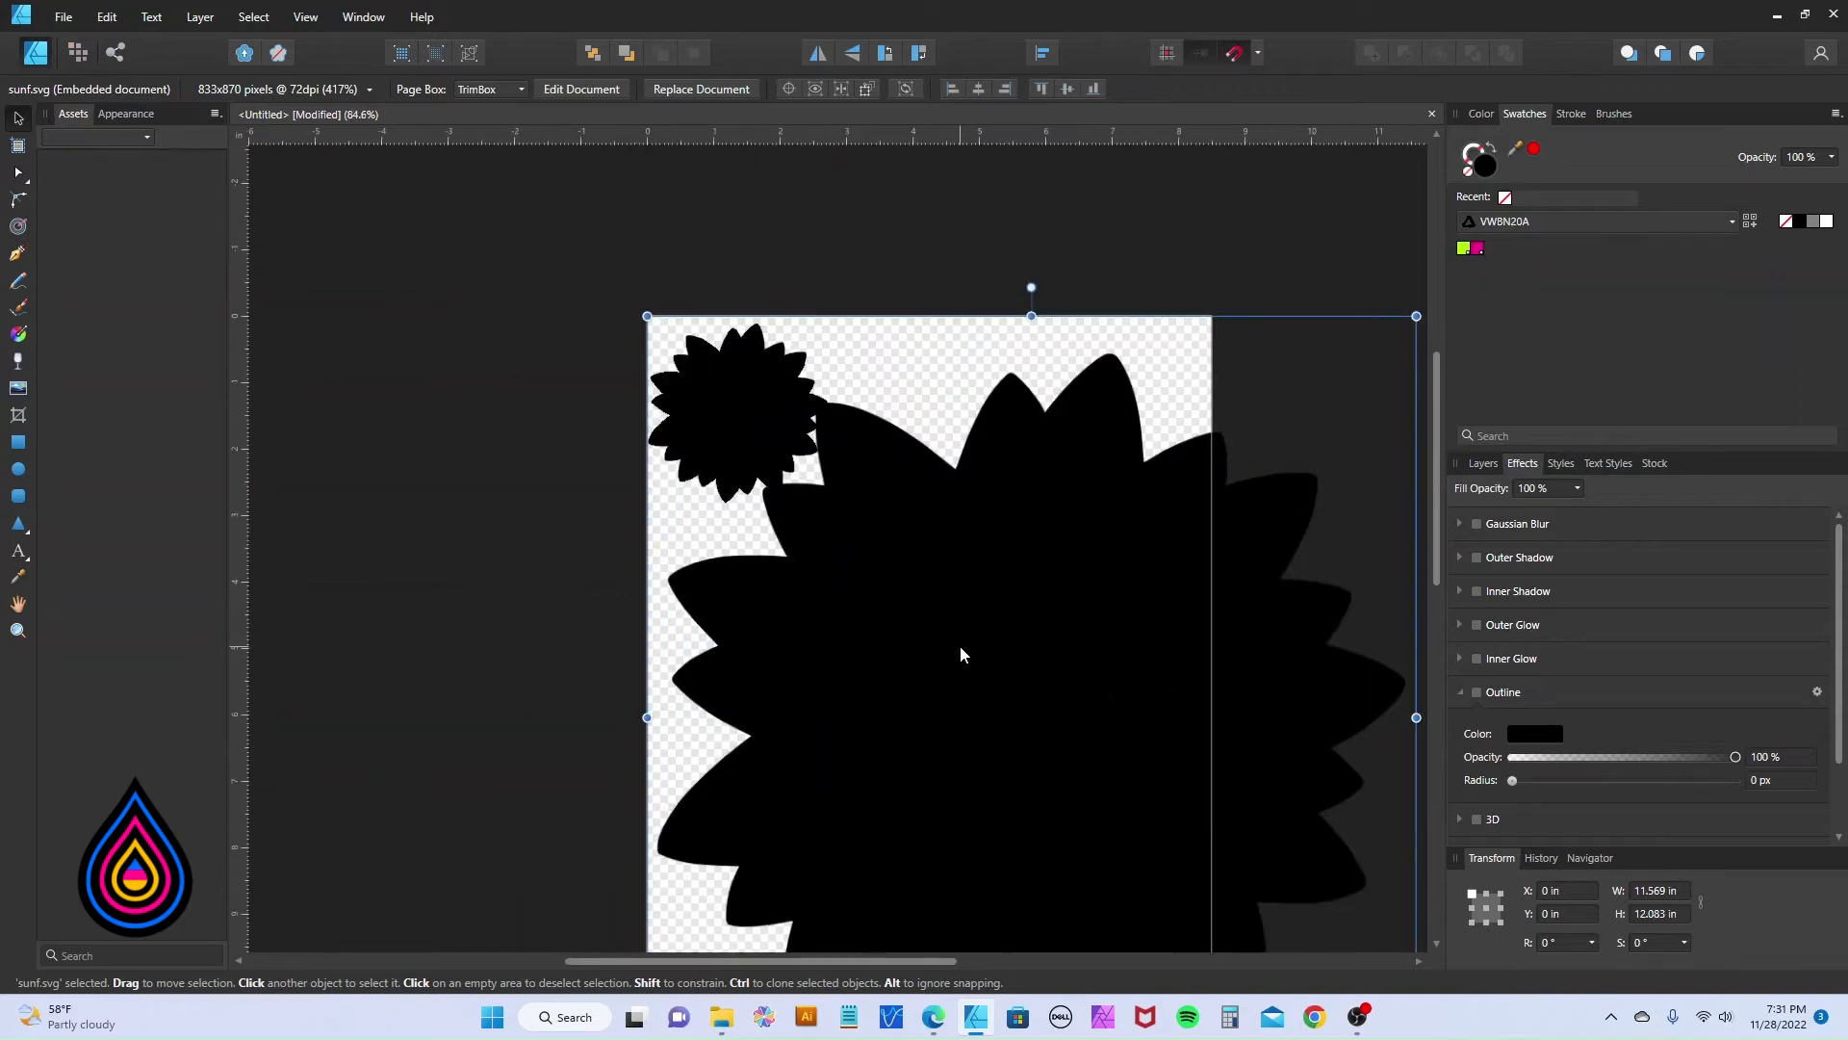
scroll(961, 654, down, 2)
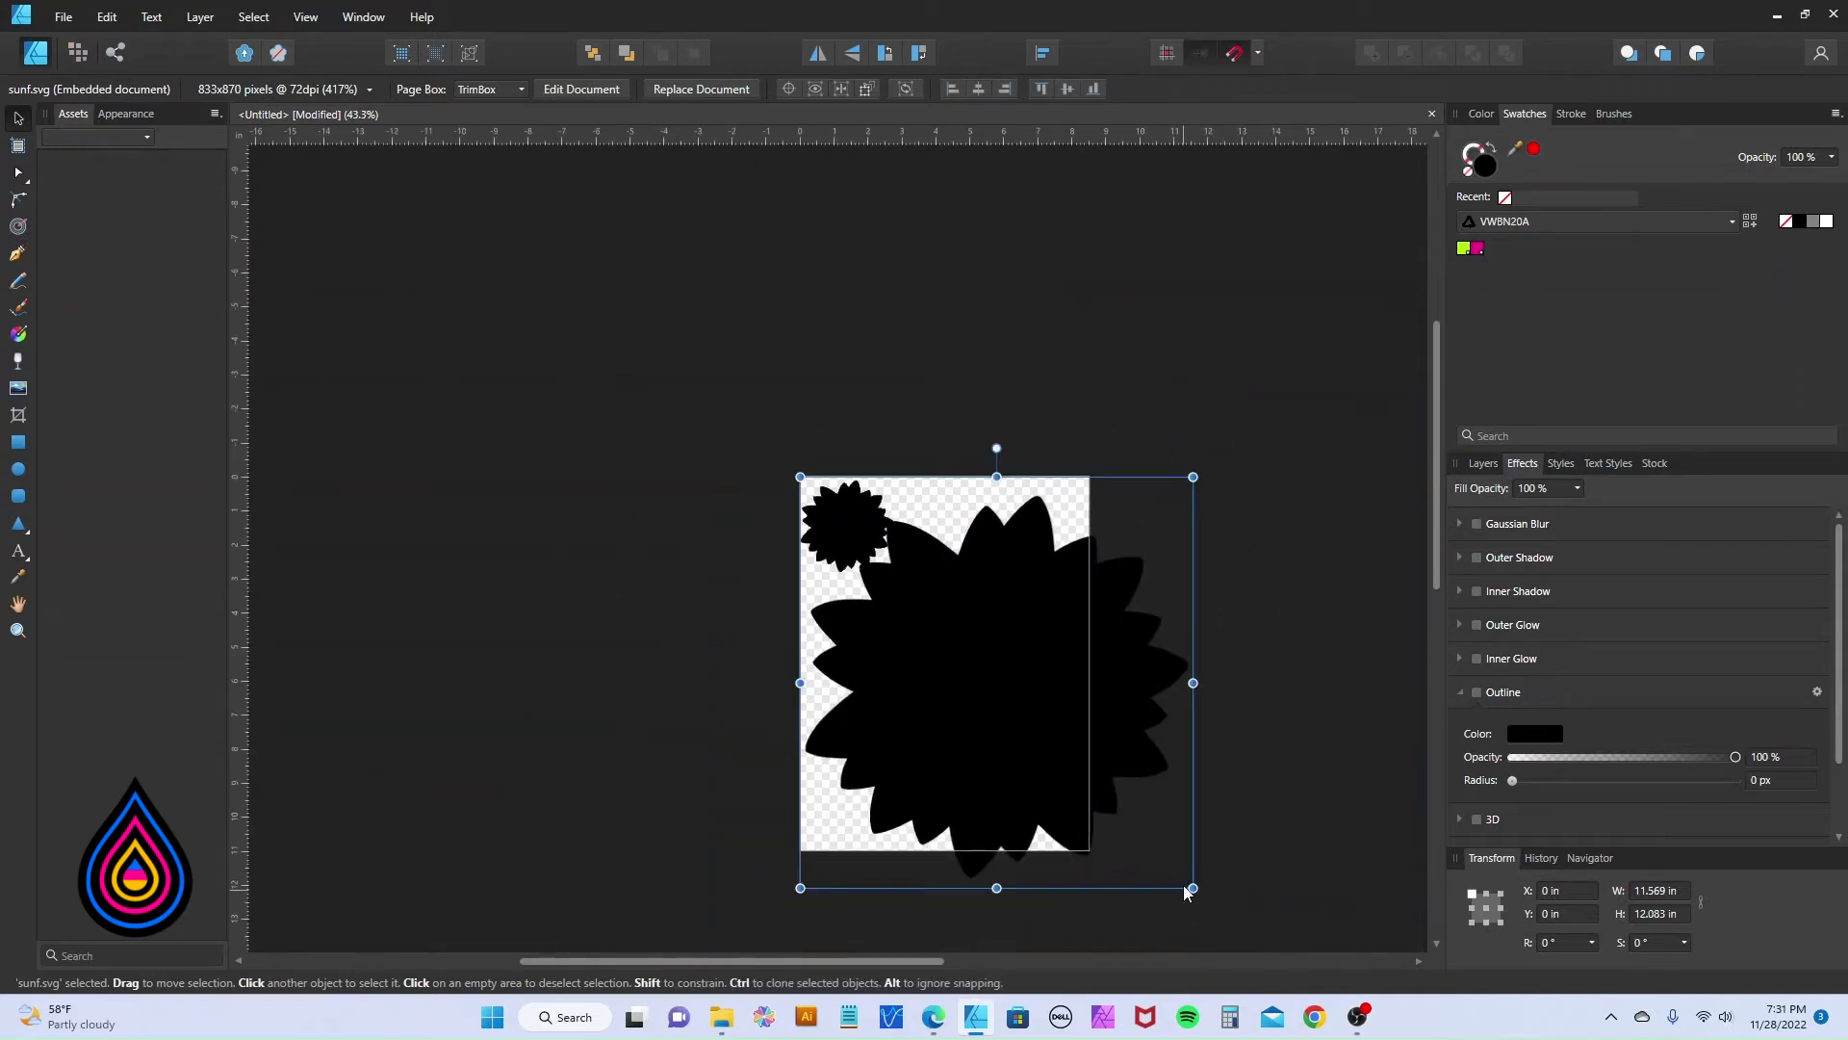
drag(1190, 880, 874, 578)
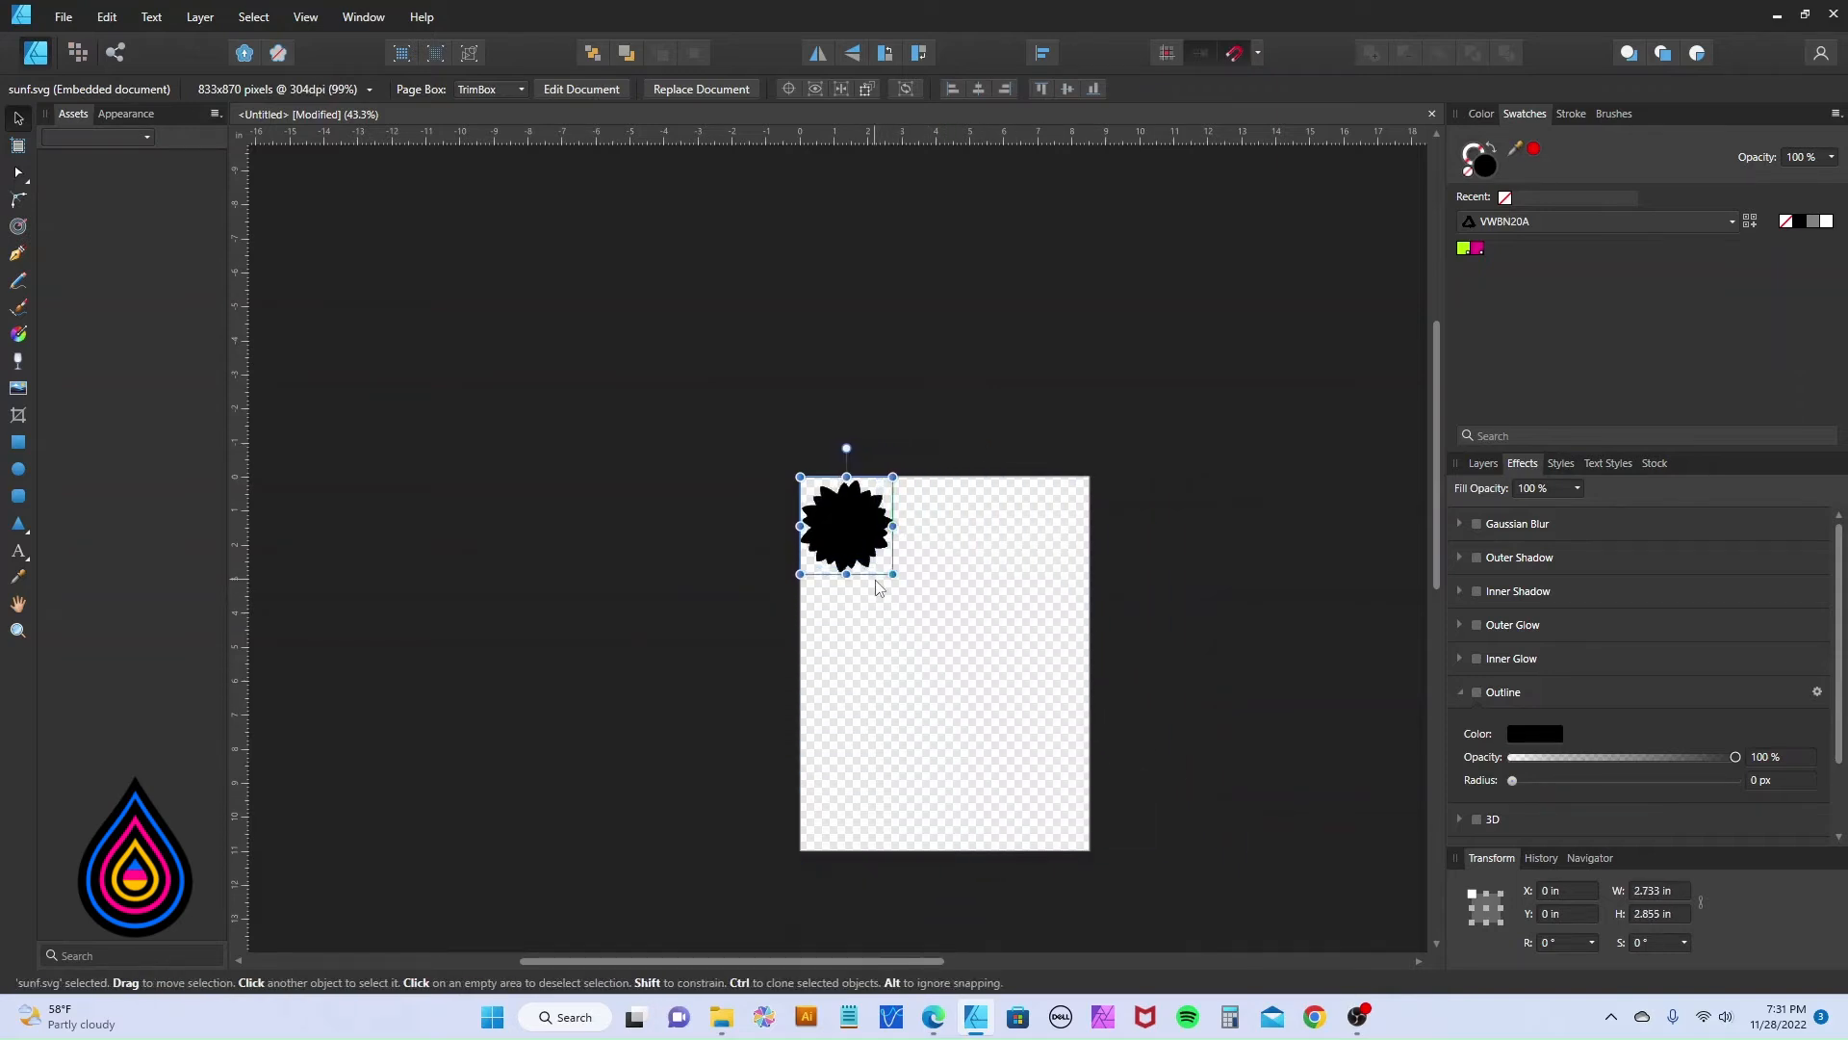
scroll(884, 590, up, 3)
scroll(883, 590, up, 2)
scroll(841, 610, up, 2)
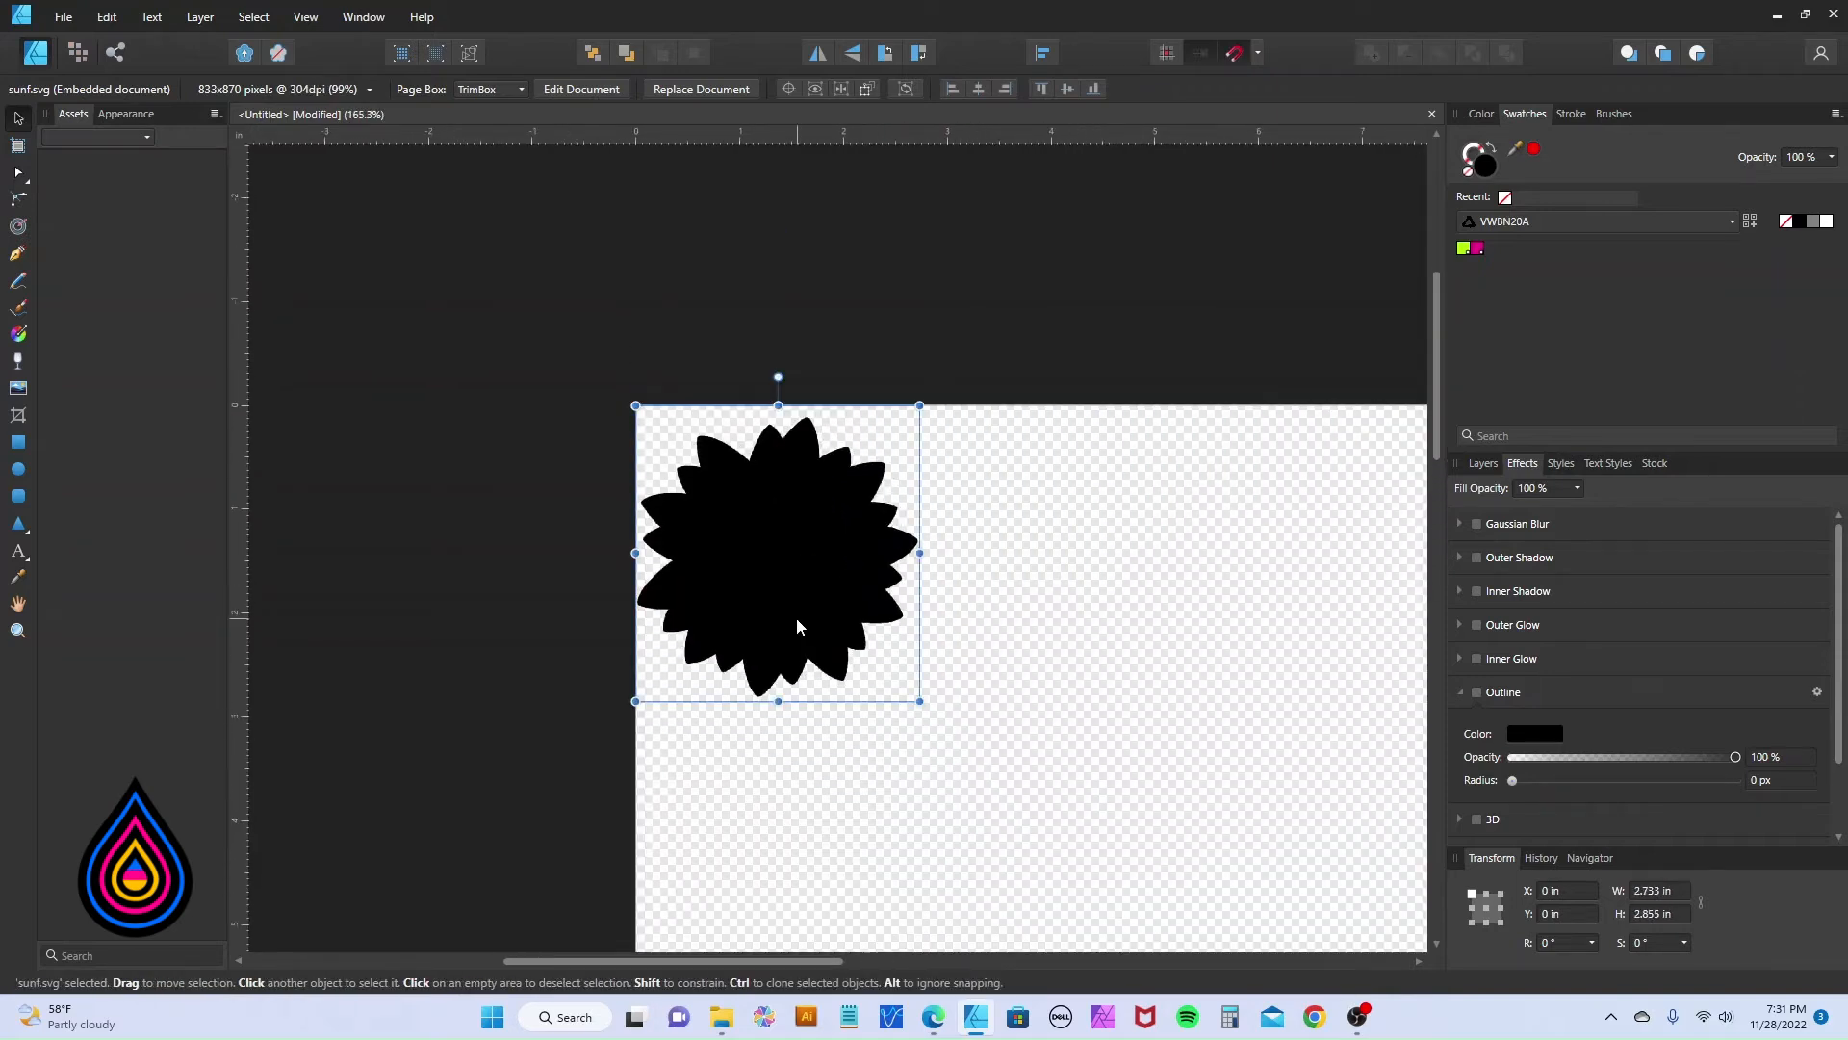
scroll(796, 621, up, 3)
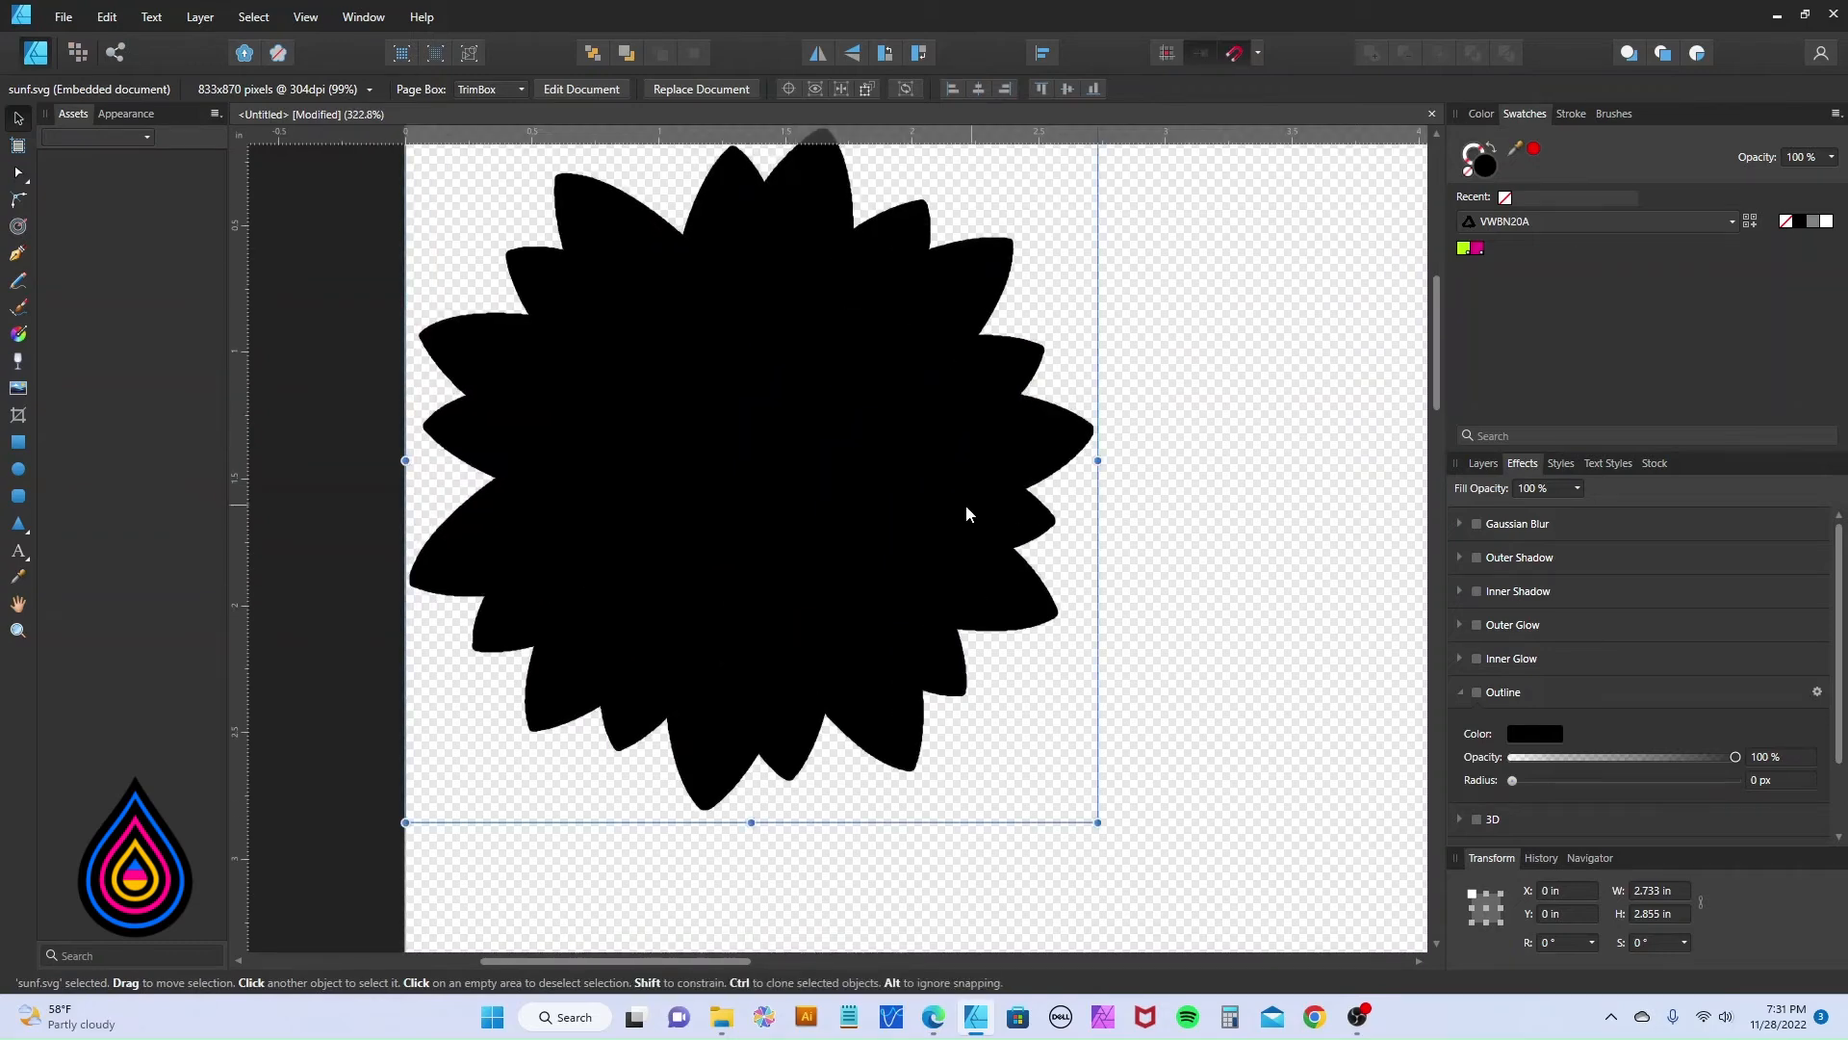
mouse_move(1099, 821)
mouse_down()
mouse_move(1072, 792)
mouse_move(1115, 842)
mouse_move(1079, 798)
mouse_move(1106, 827)
mouse_up()
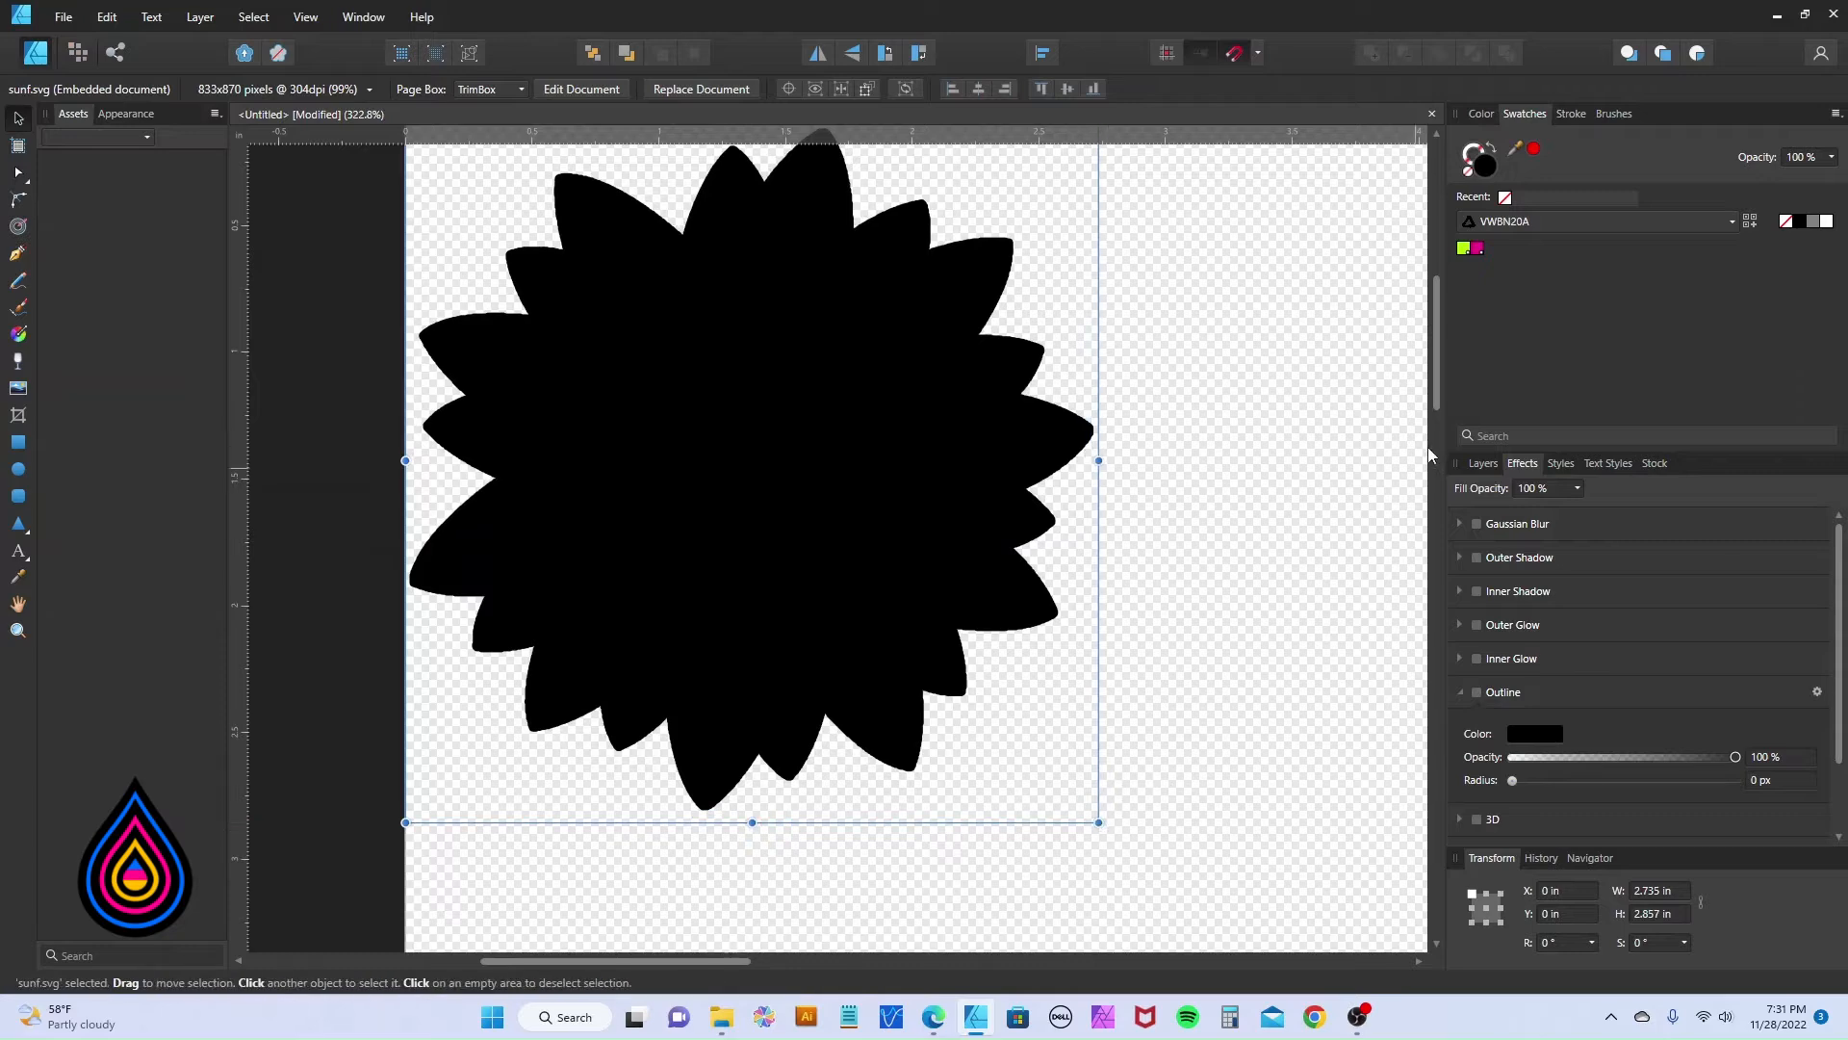
With sunf.svg temporarily hidden, delete the Threshold Adjustment from the imageedit_14_3555384749.png layer.
click(1473, 462)
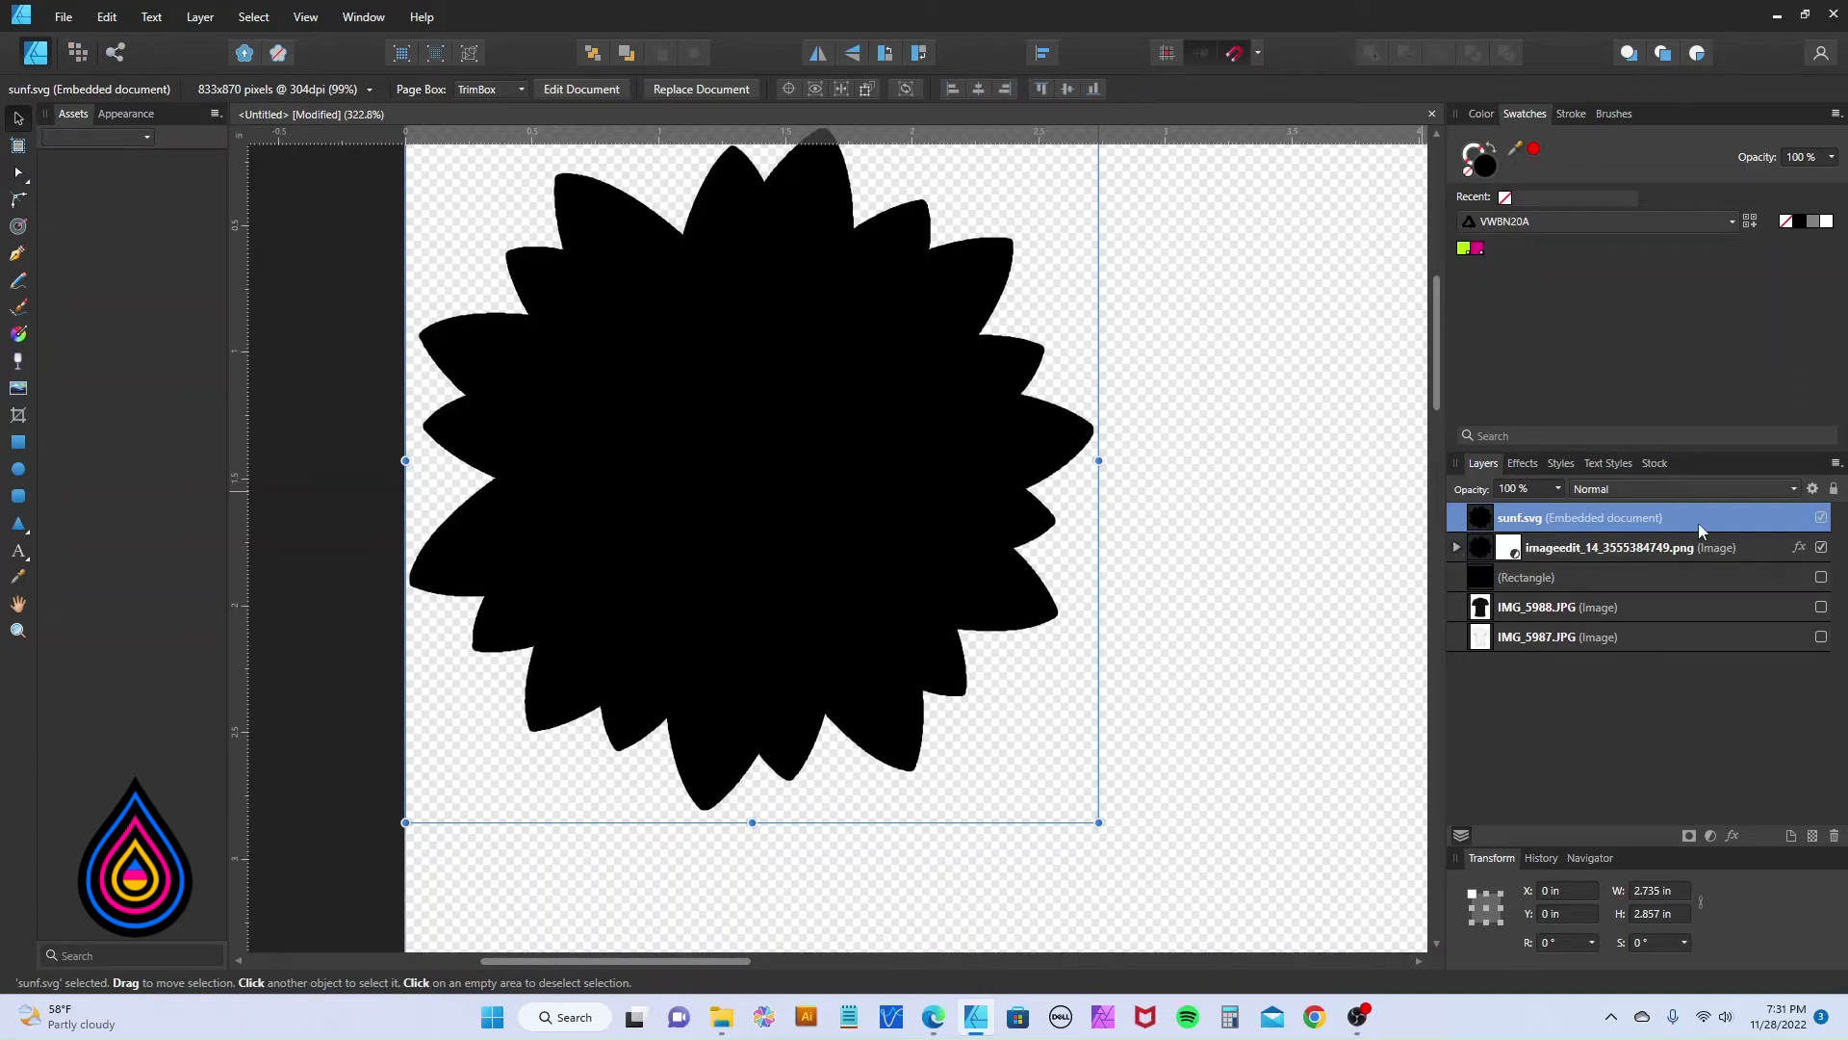
click(1821, 517)
click(1557, 549)
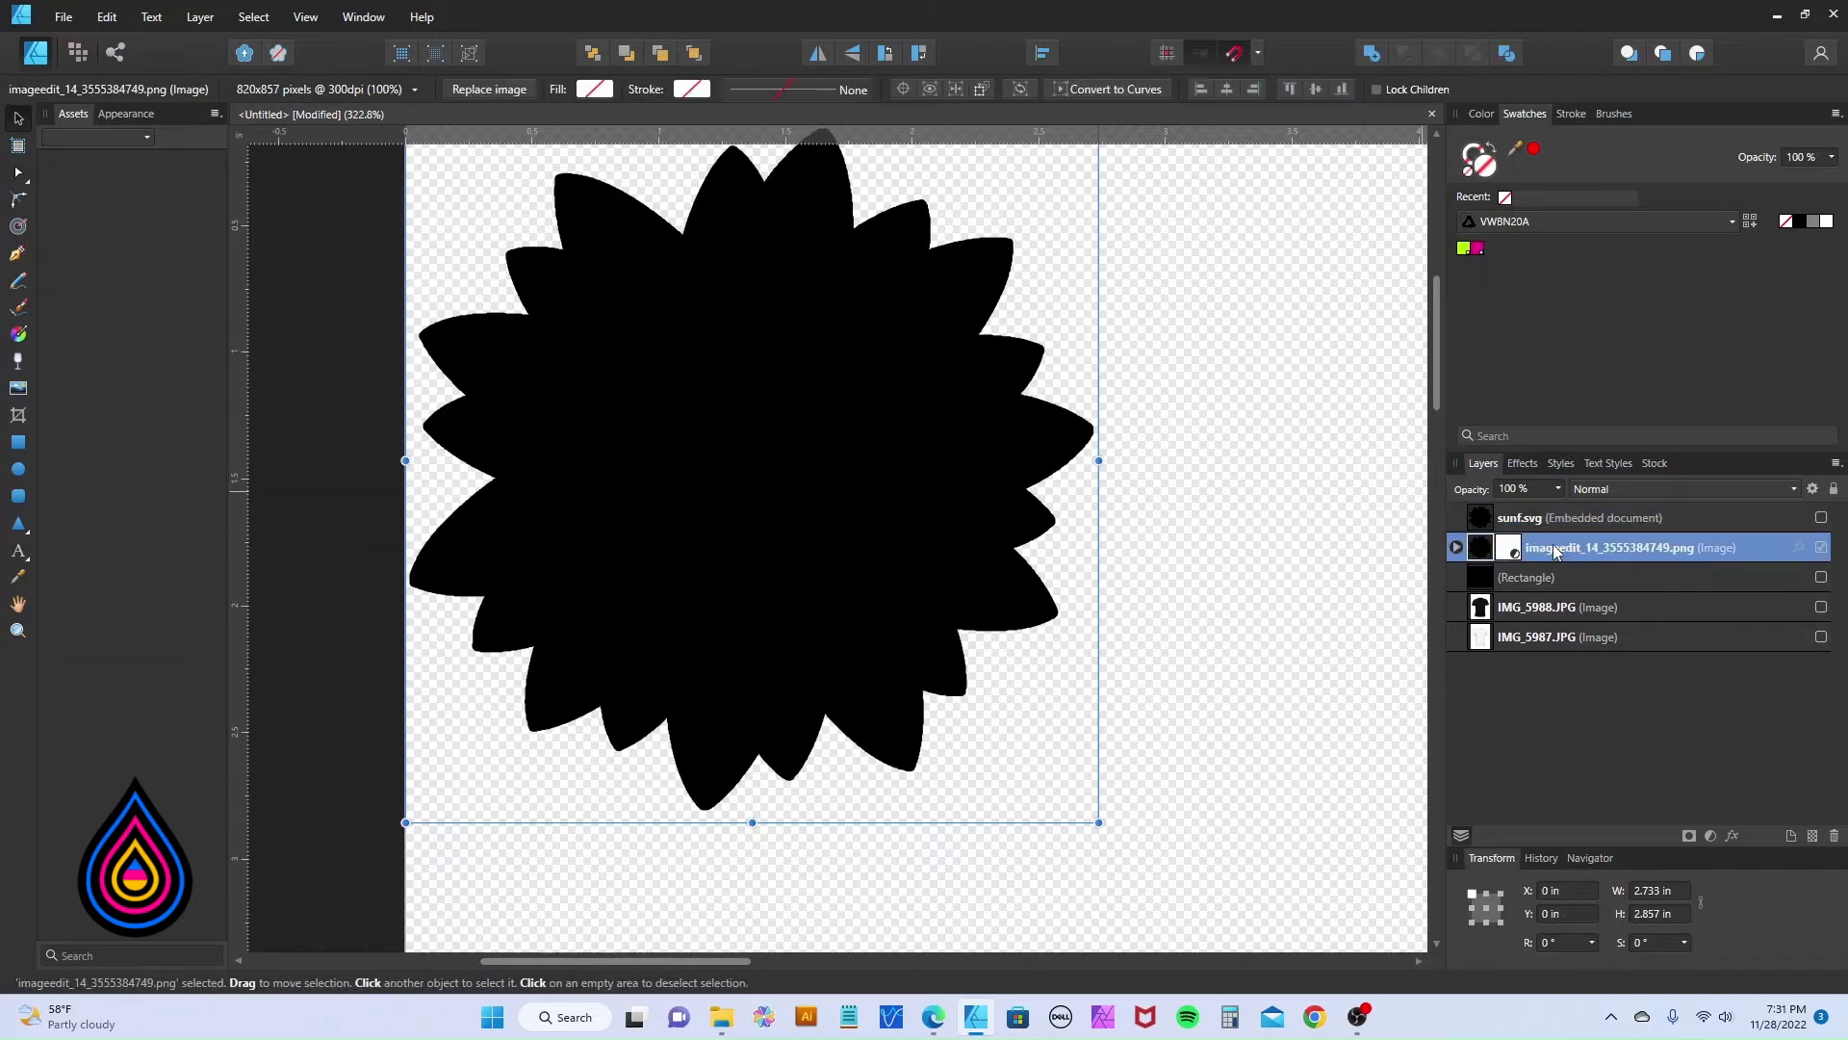
click(1455, 548)
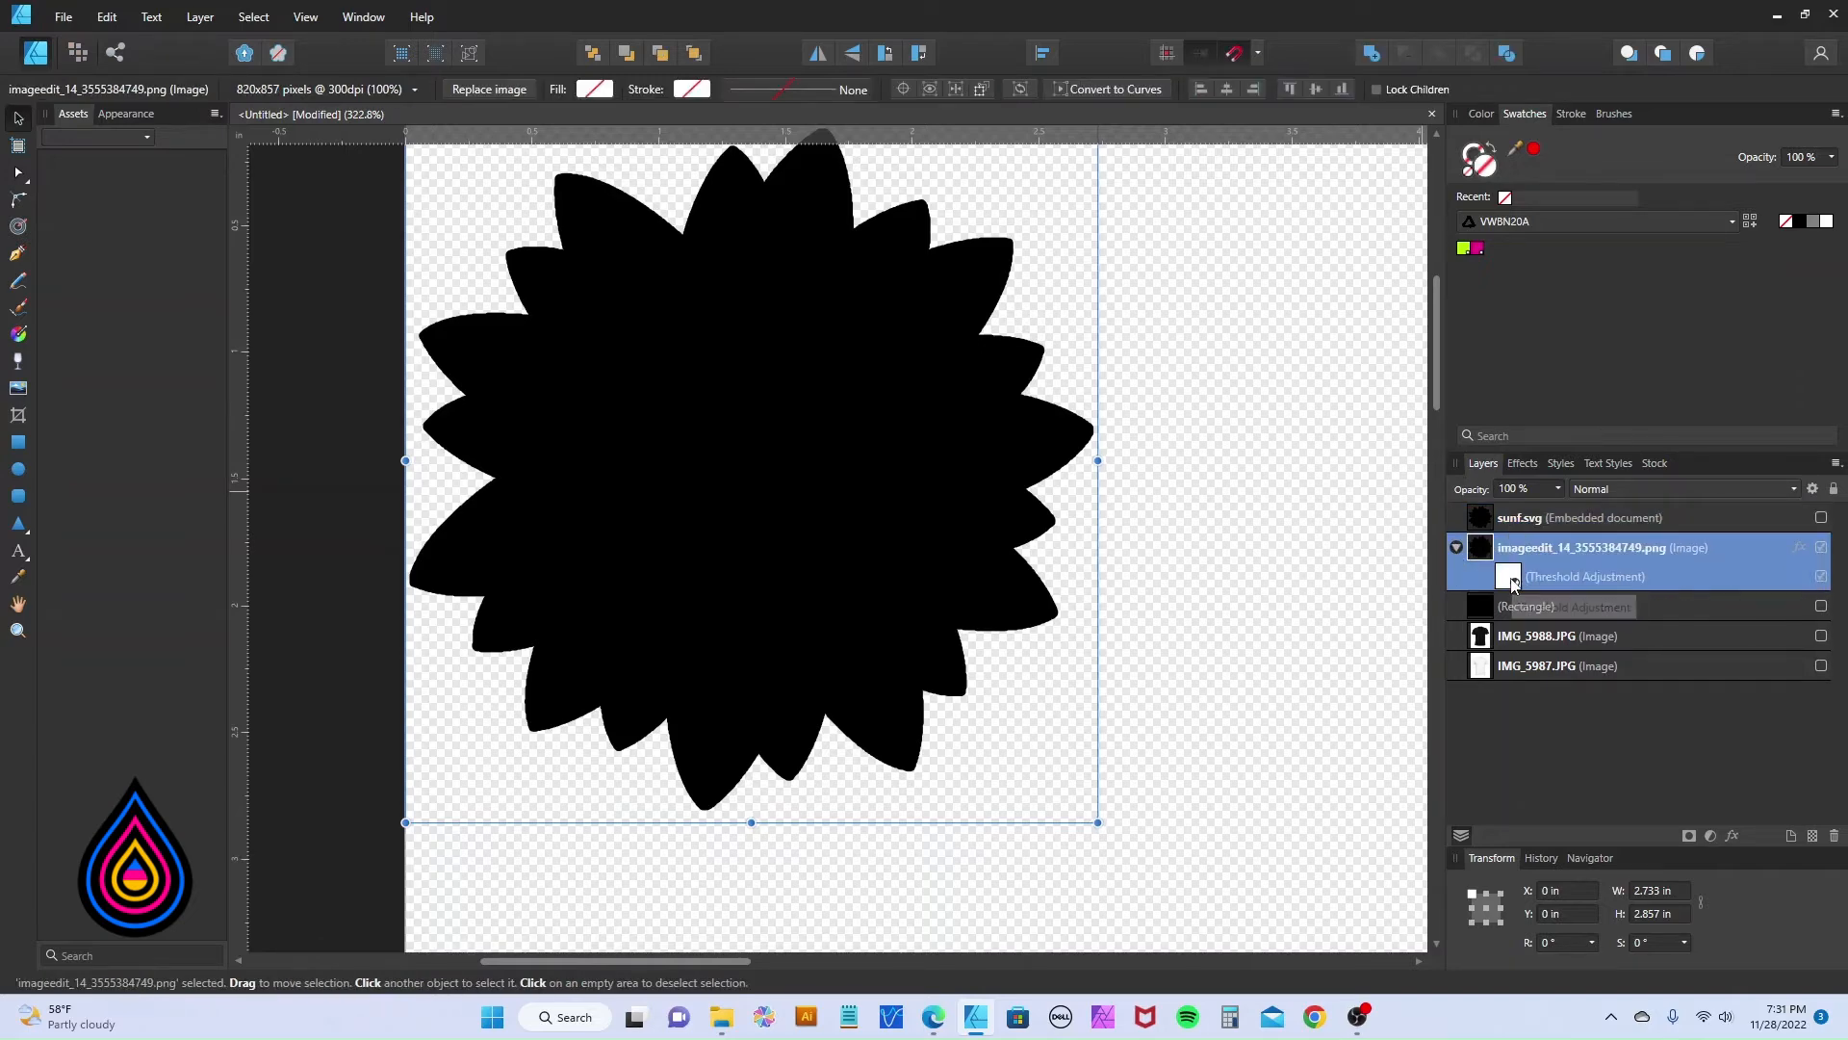
click(1524, 582)
key(Delete)
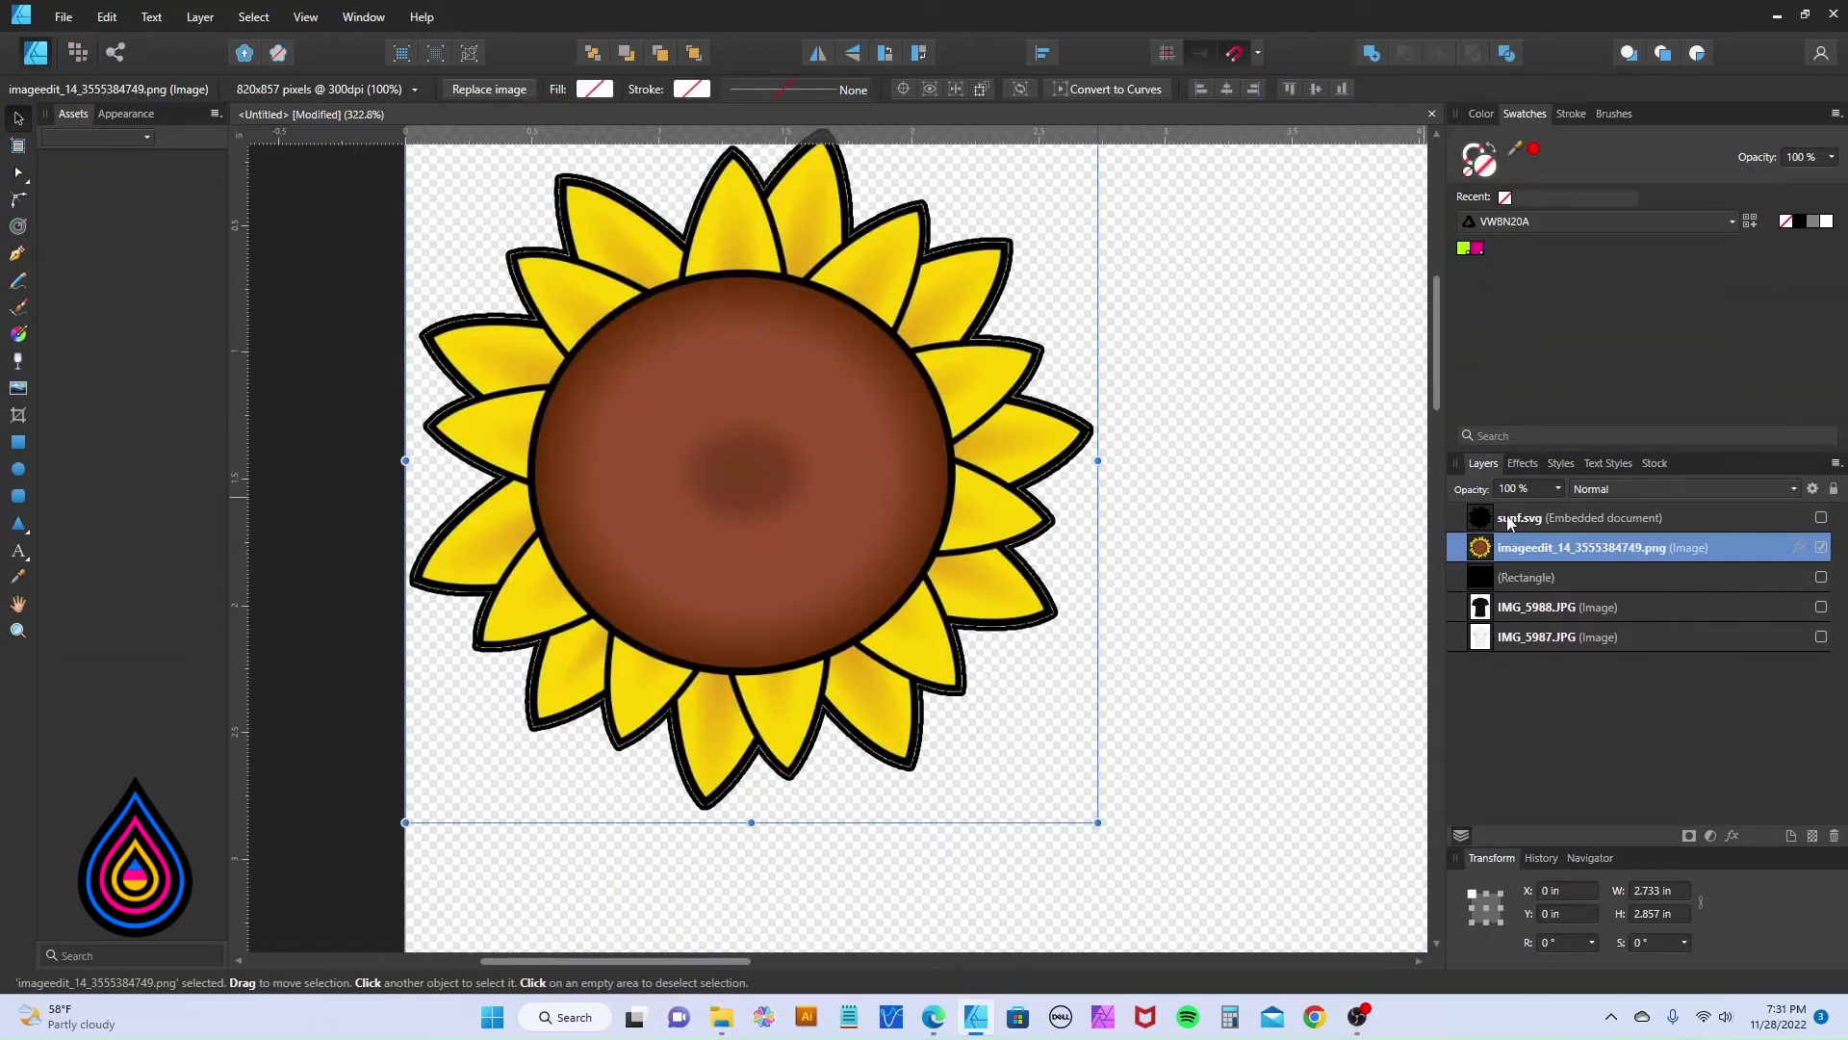
click(1509, 522)
click(1822, 519)
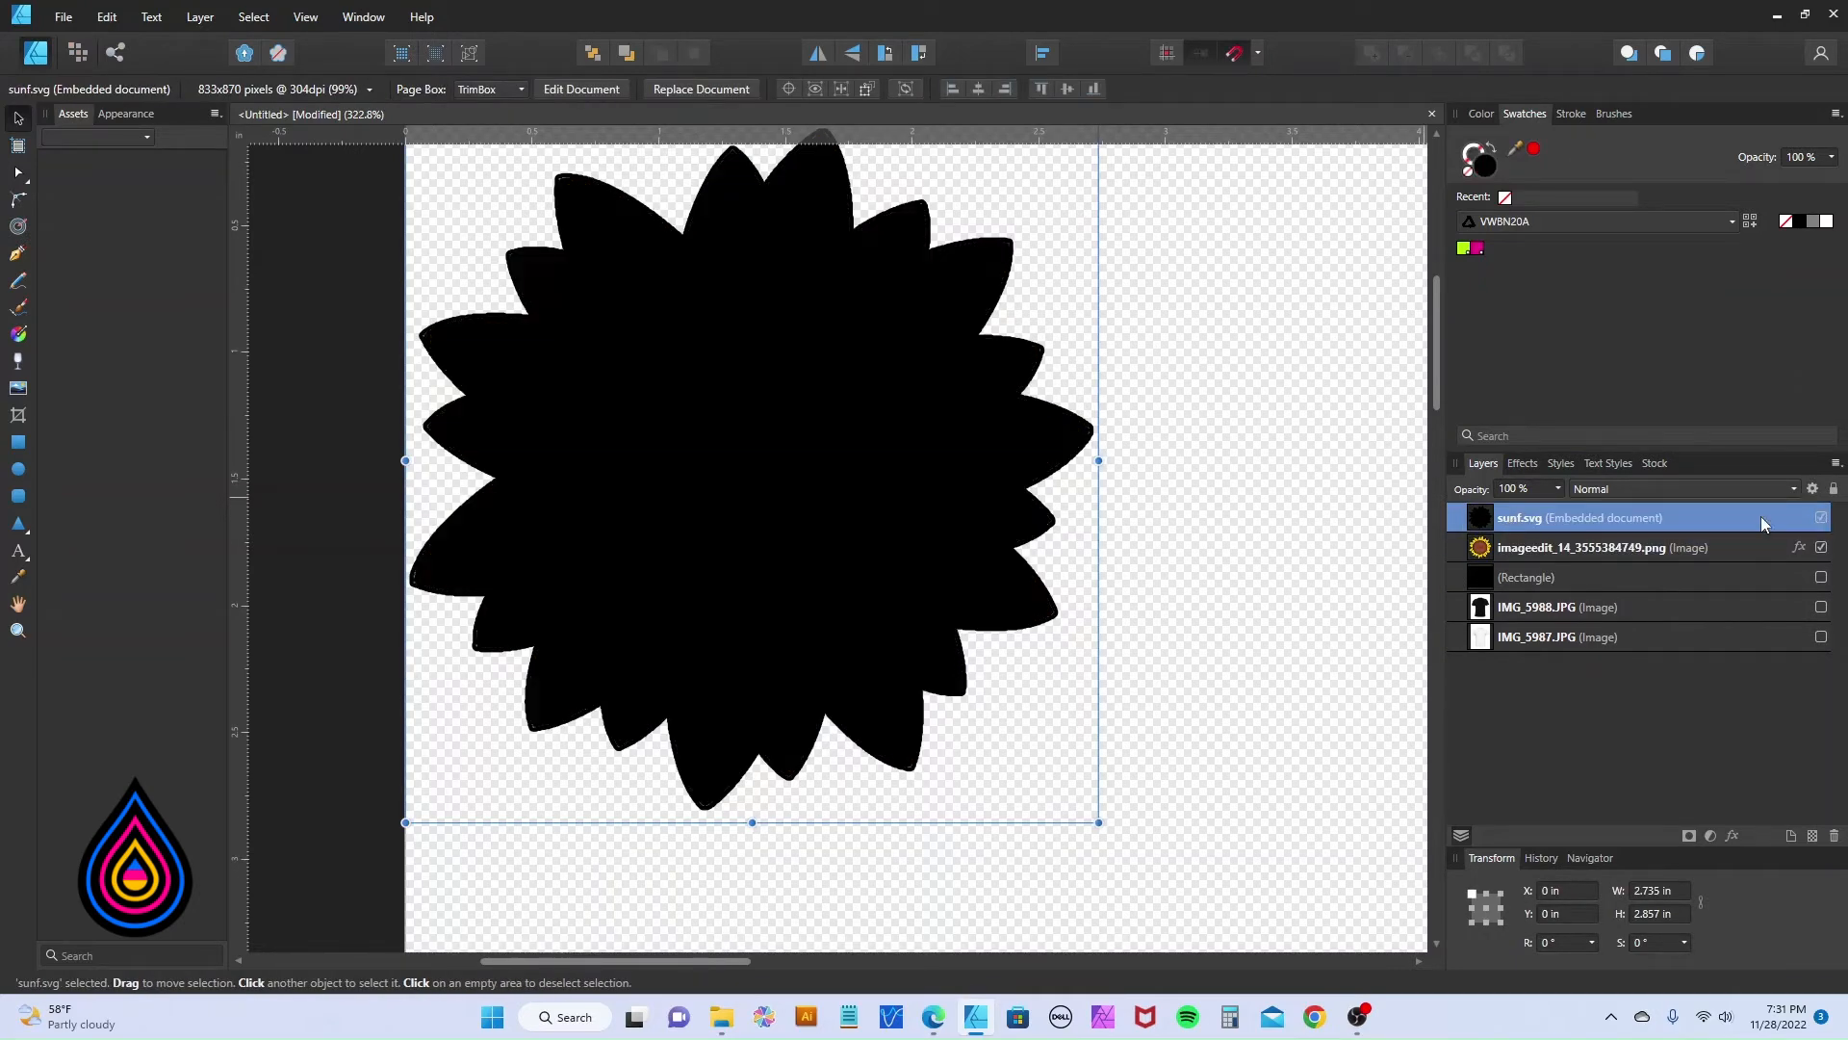
Open the embedded sunf.svg document to view its shape and close it again.
scroll(1001, 573, down, 2)
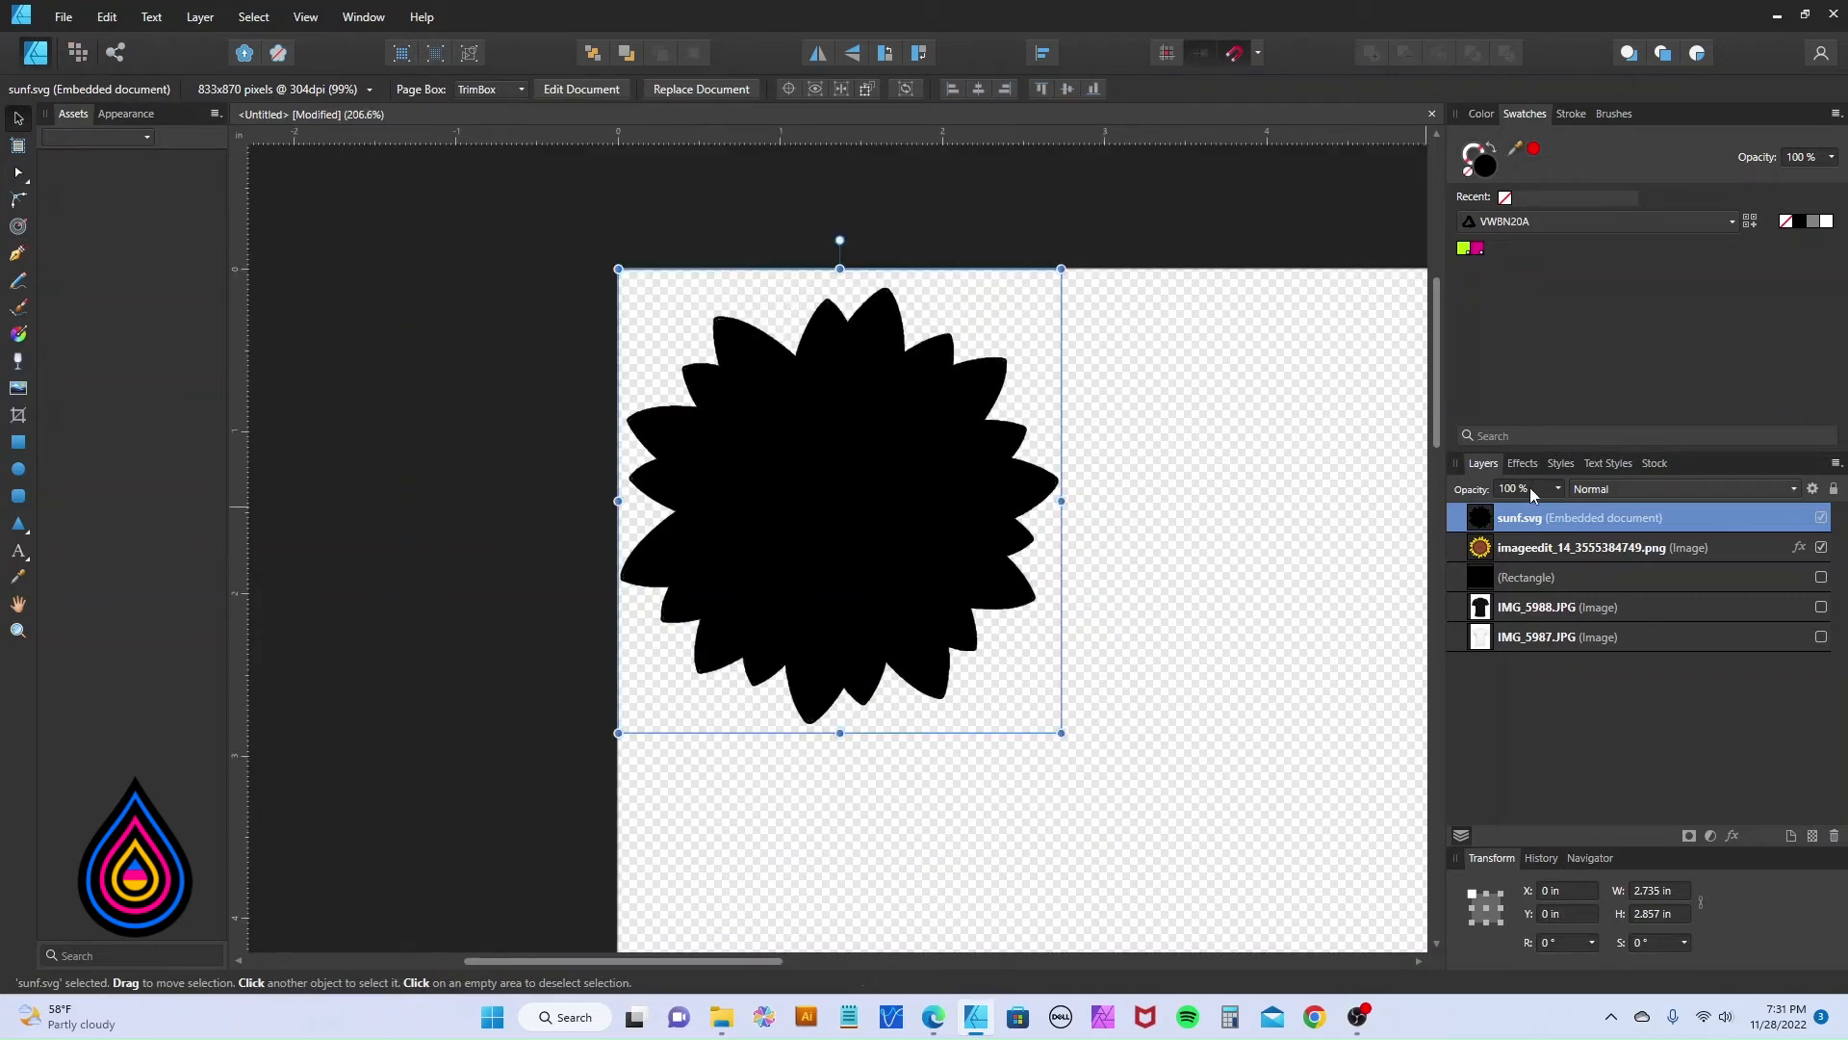
double_click(1483, 520)
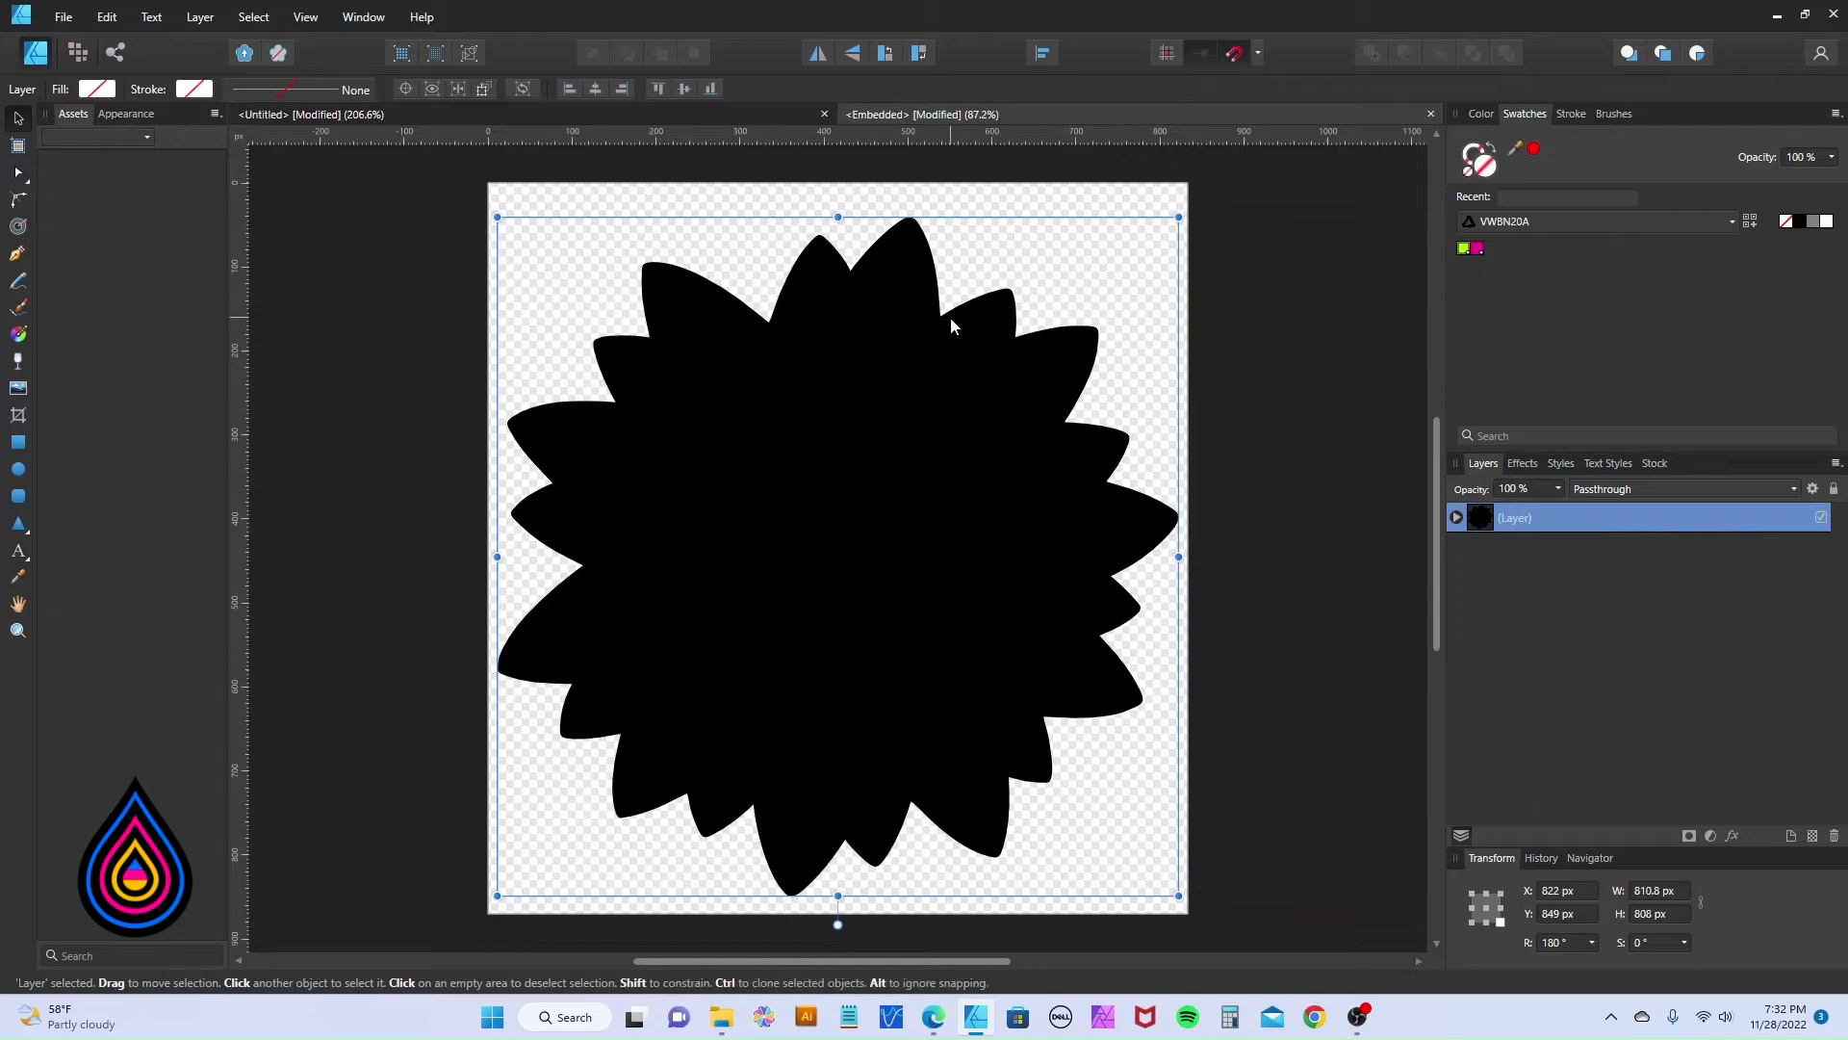
click(1429, 115)
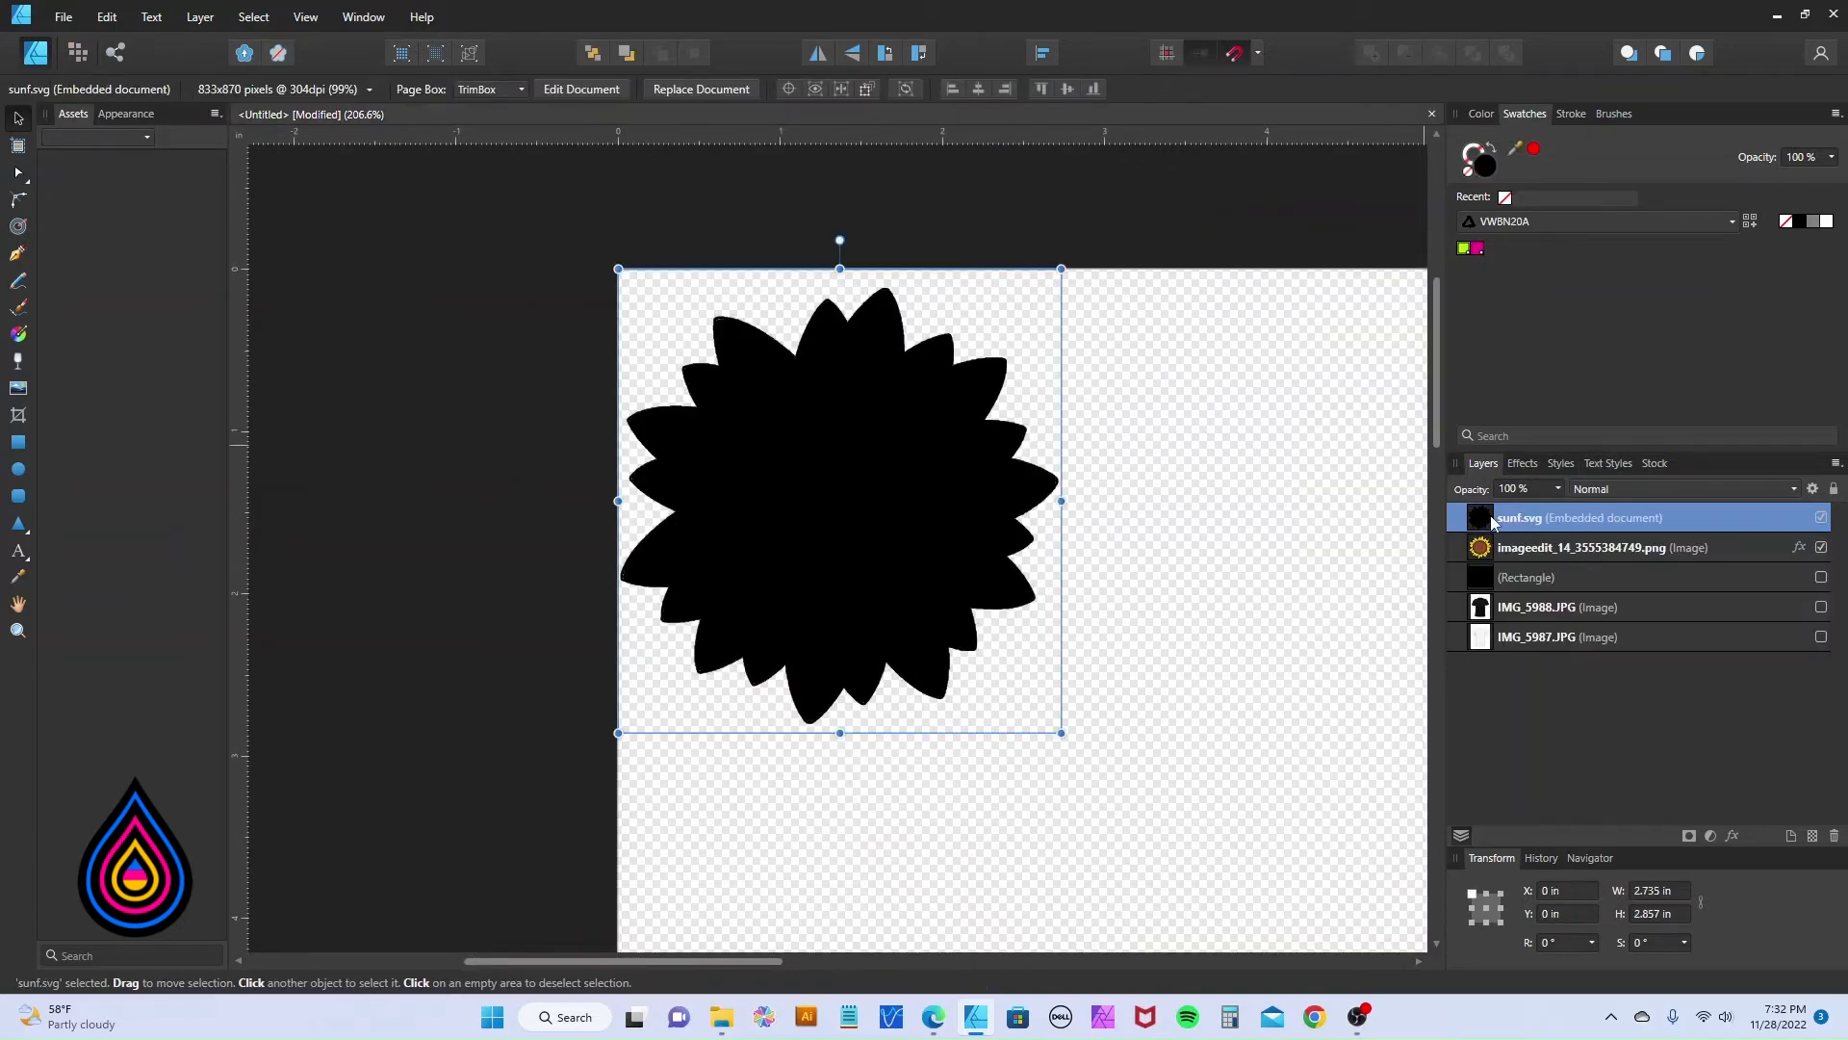
Try to recolour the placed sunf.svg with the magenta swatch directly in the main document.
click(1478, 248)
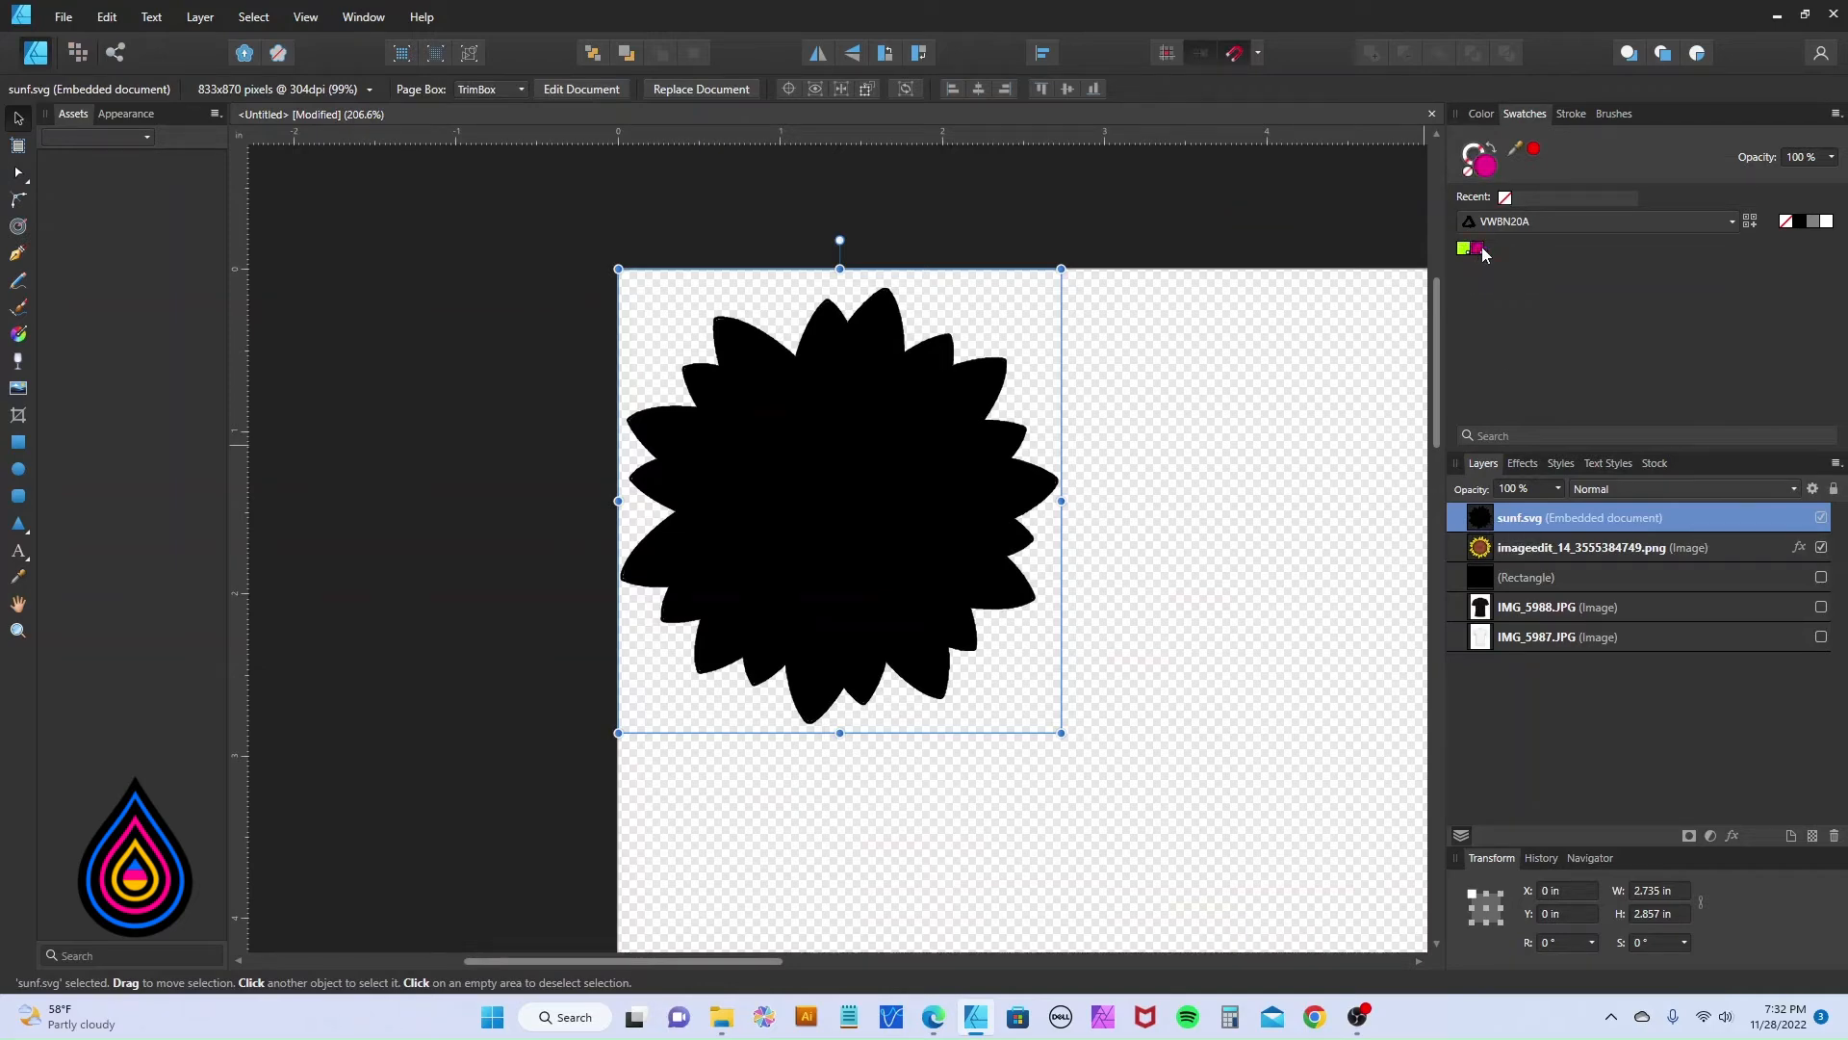
click(1492, 147)
click(1490, 149)
click(1469, 176)
Inside the embedded sunf.svg document, give the flower shape a magenta stroke with no fill, and return to the main document.
double_click(1480, 520)
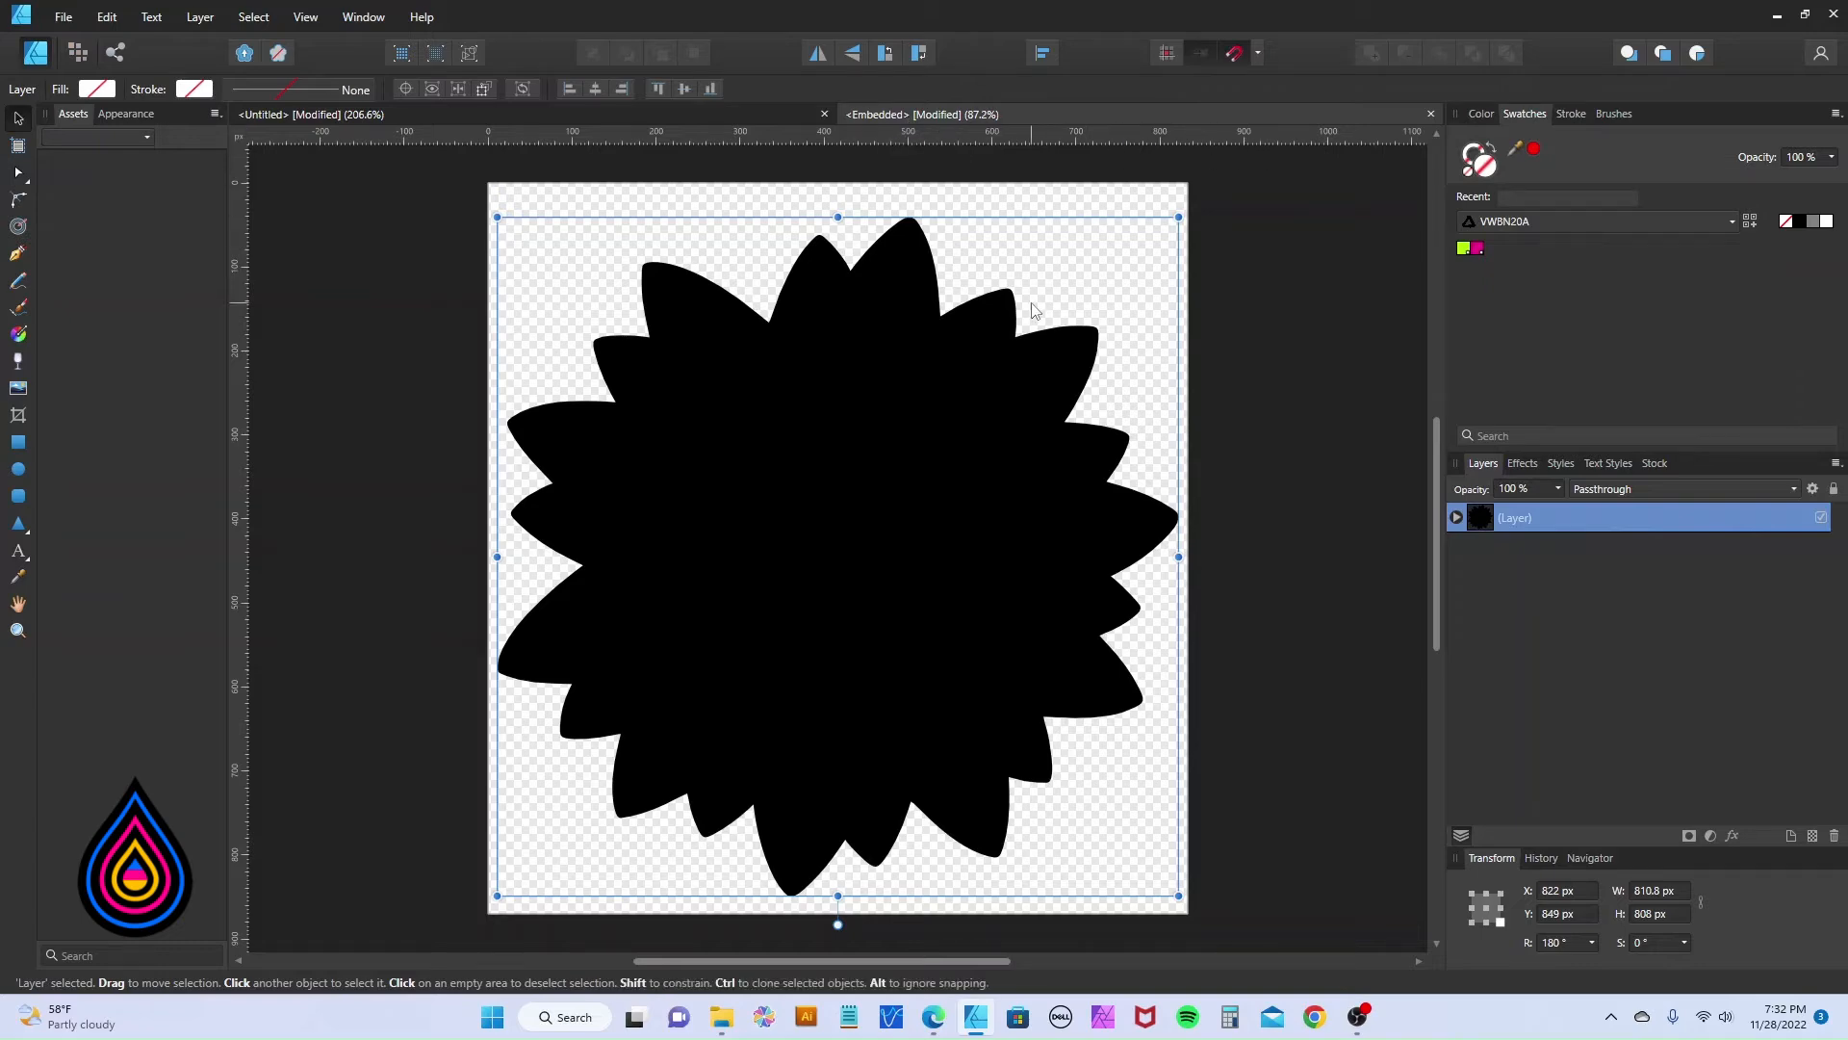
click(1480, 249)
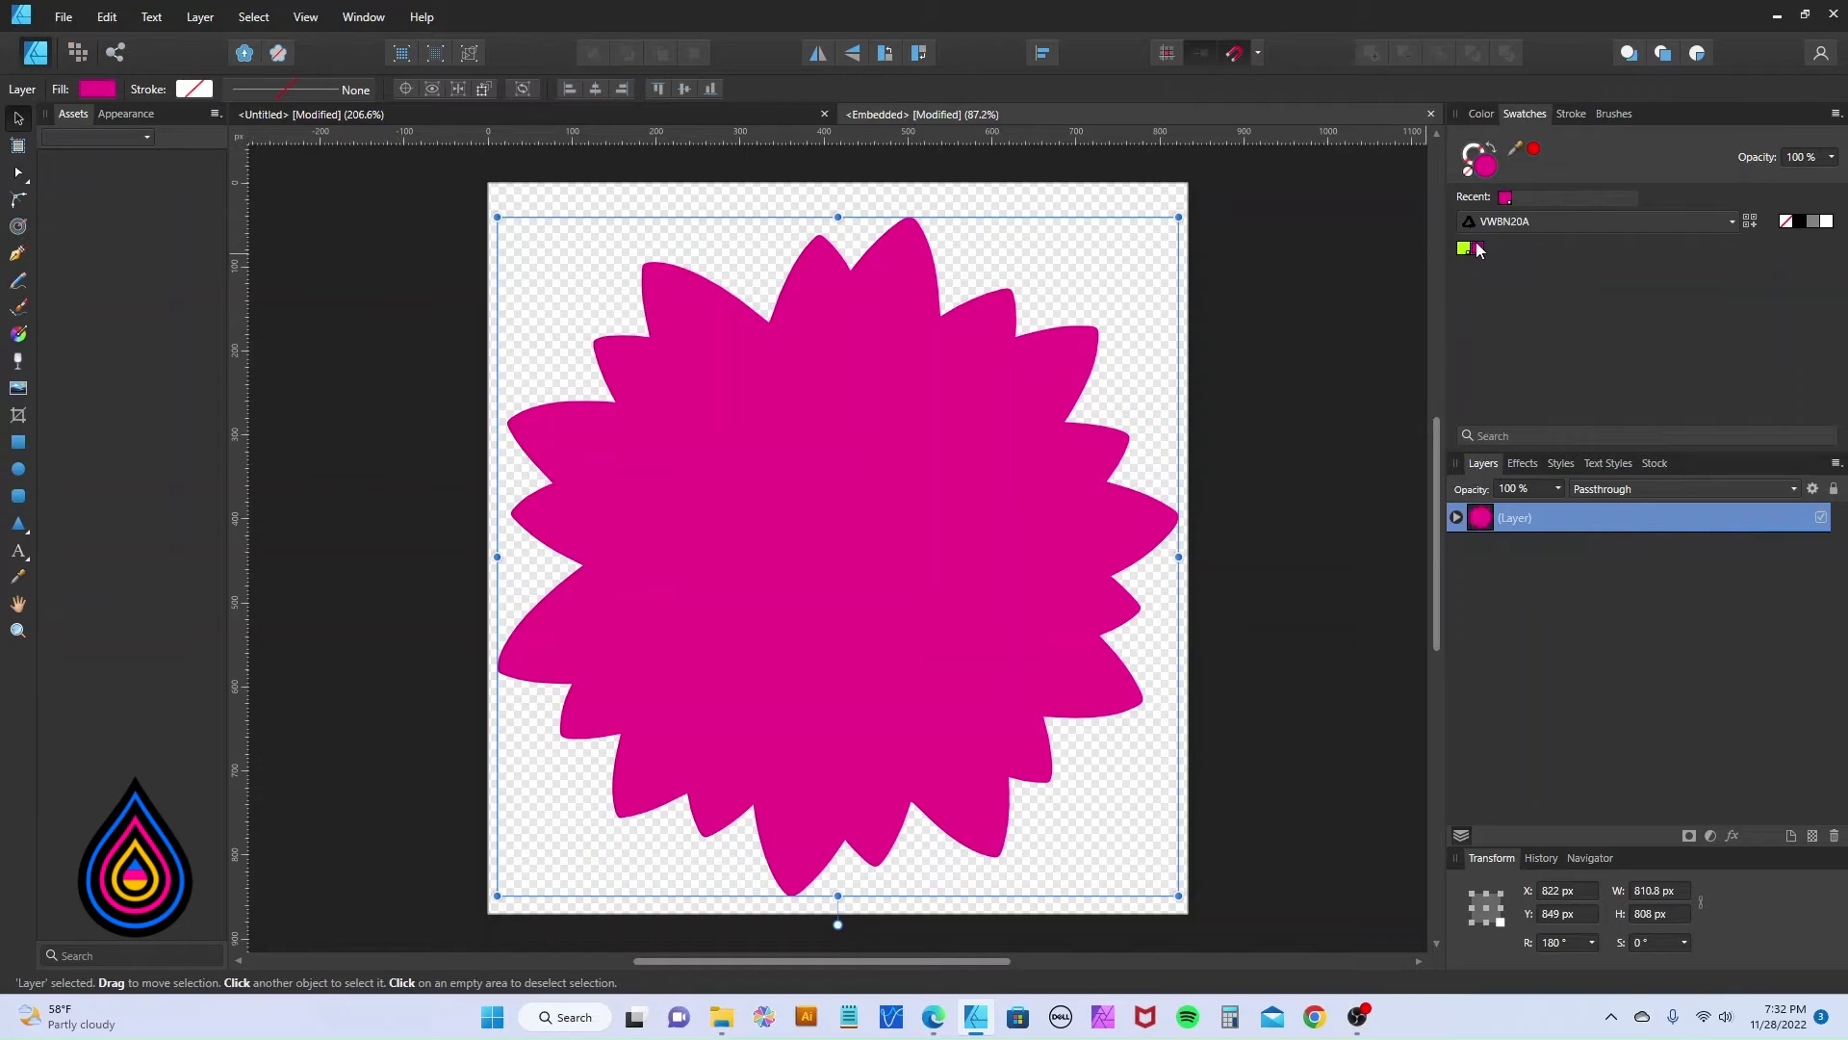
click(1492, 149)
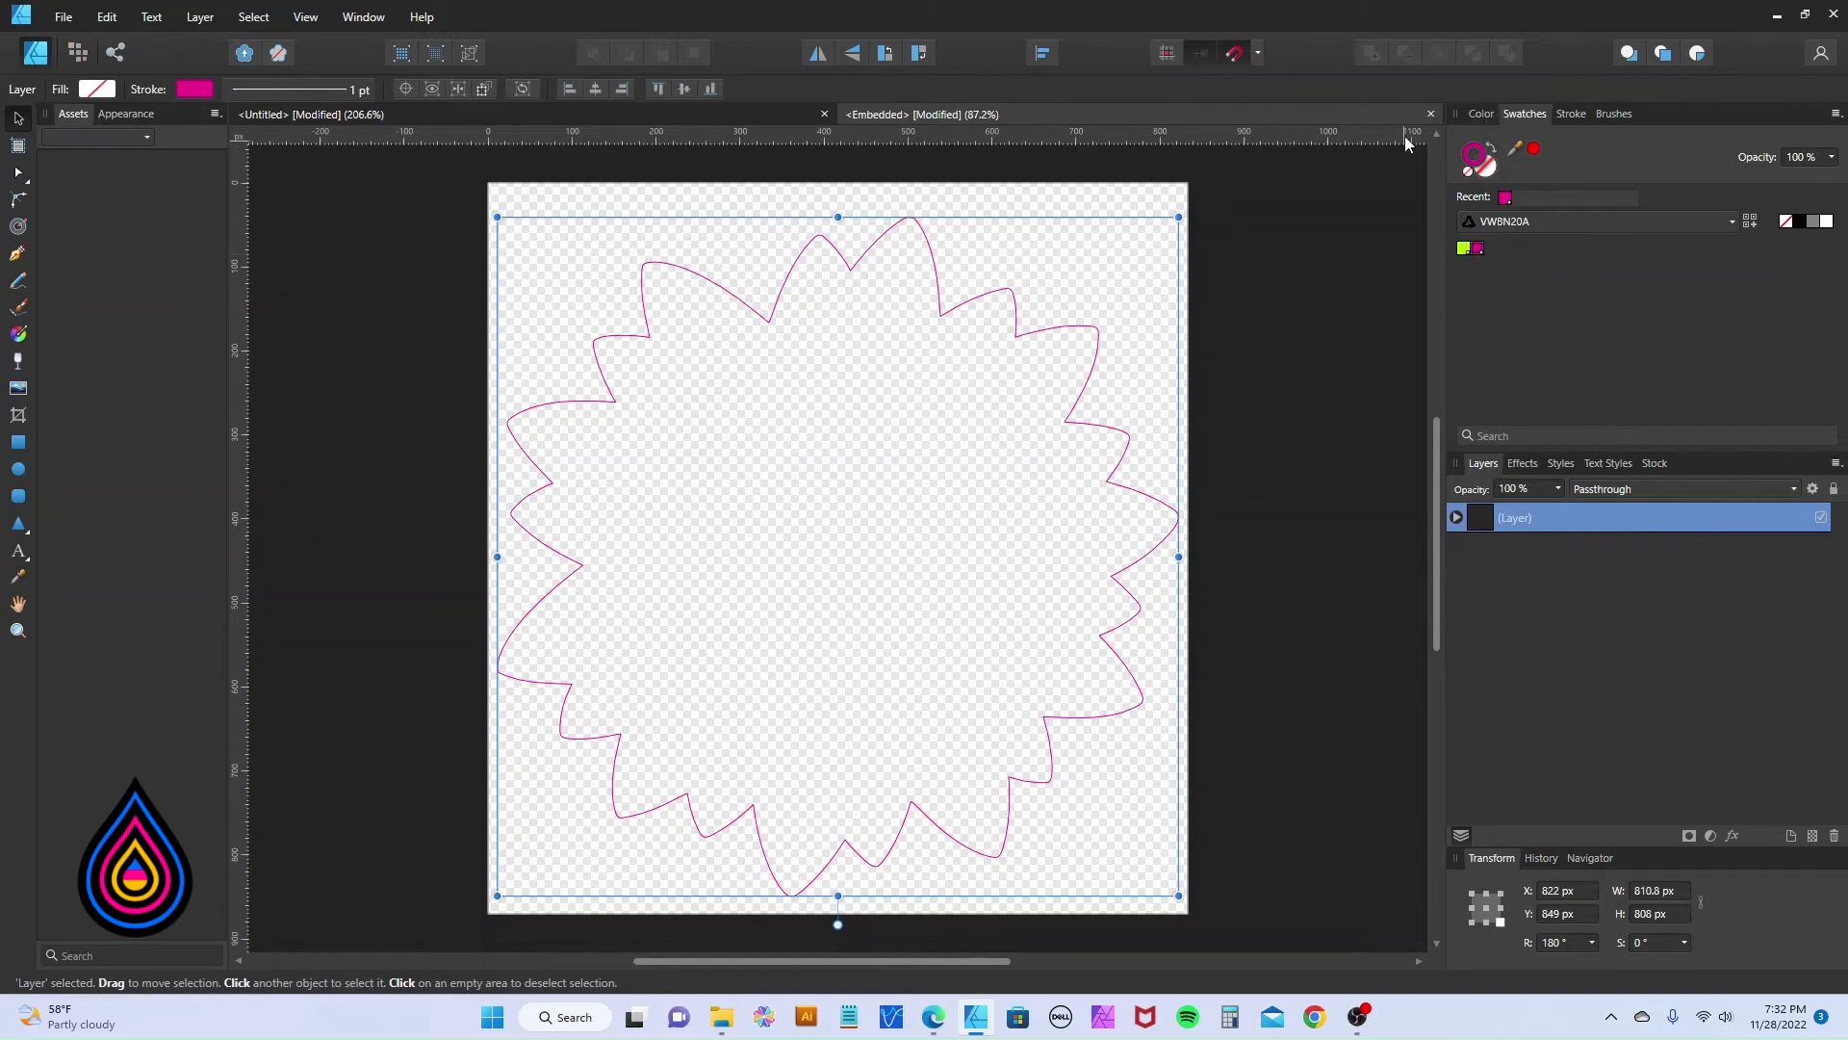
click(1431, 115)
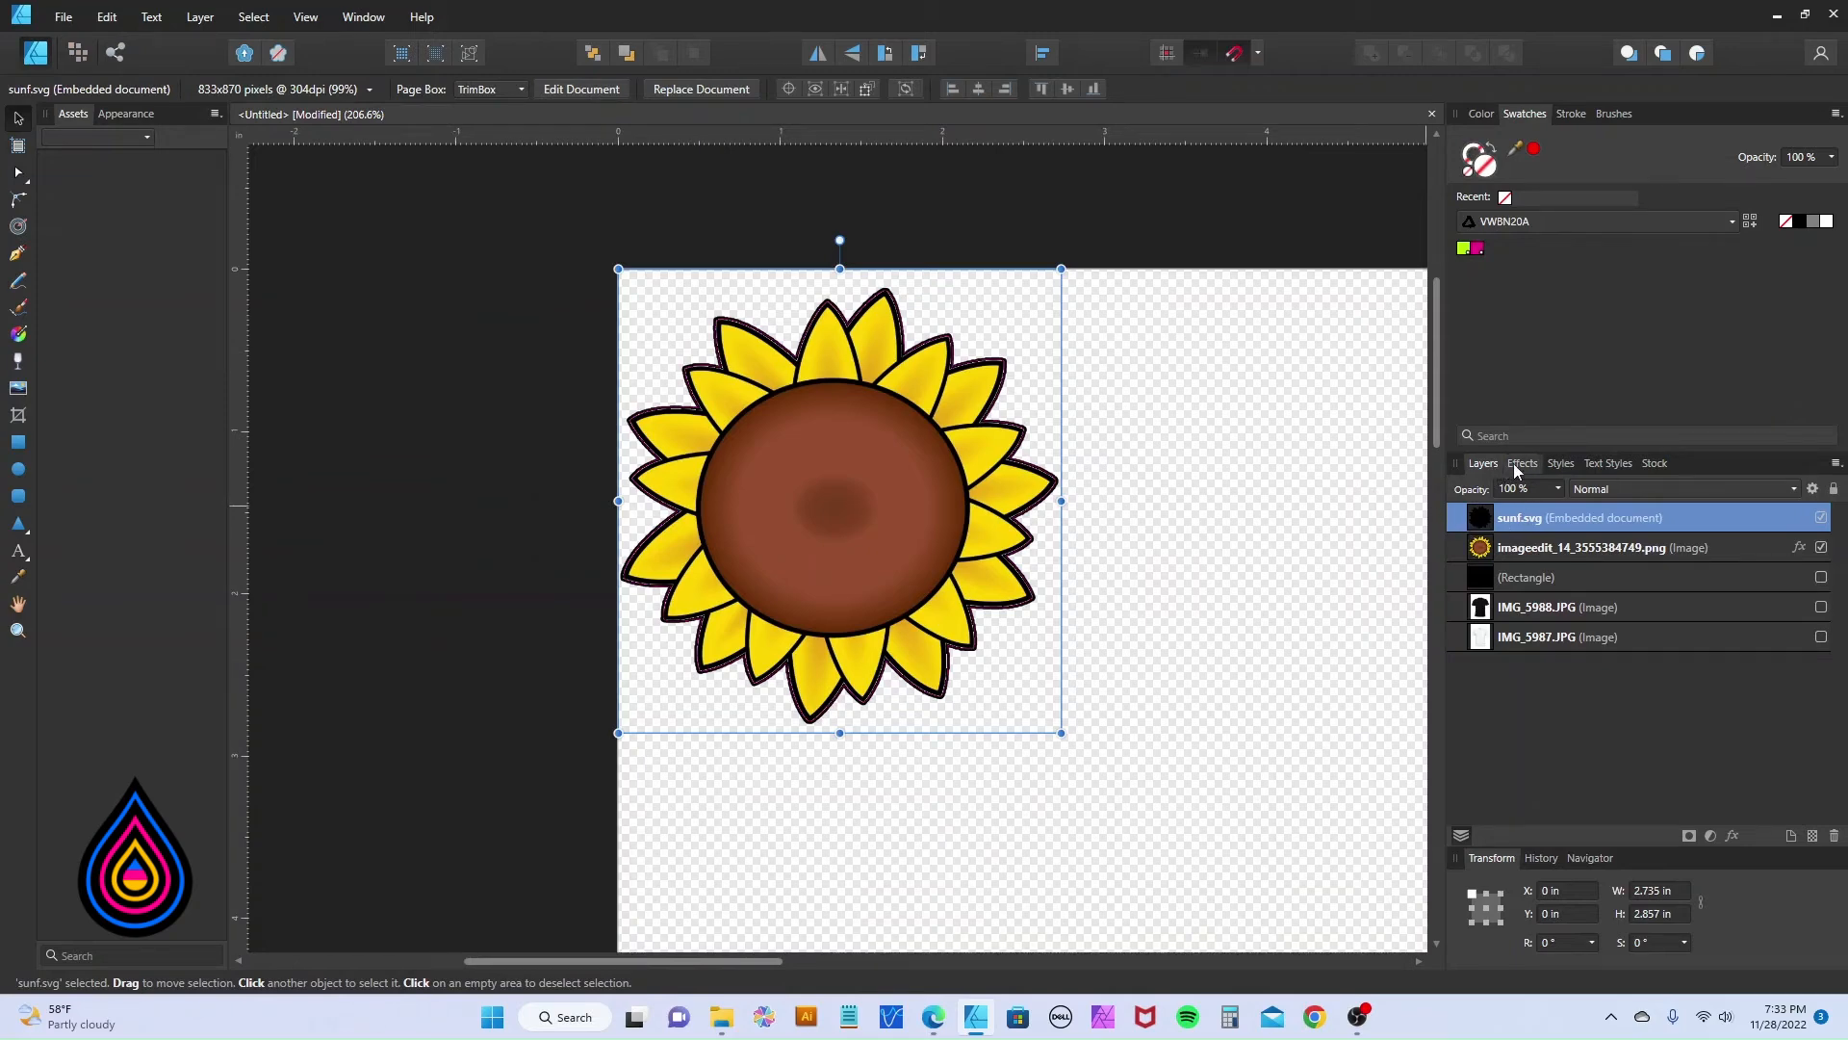
Turn off the Outline effect on the imageedit_14_3555384749.png sunflower image.
scroll(830, 532, up, 3)
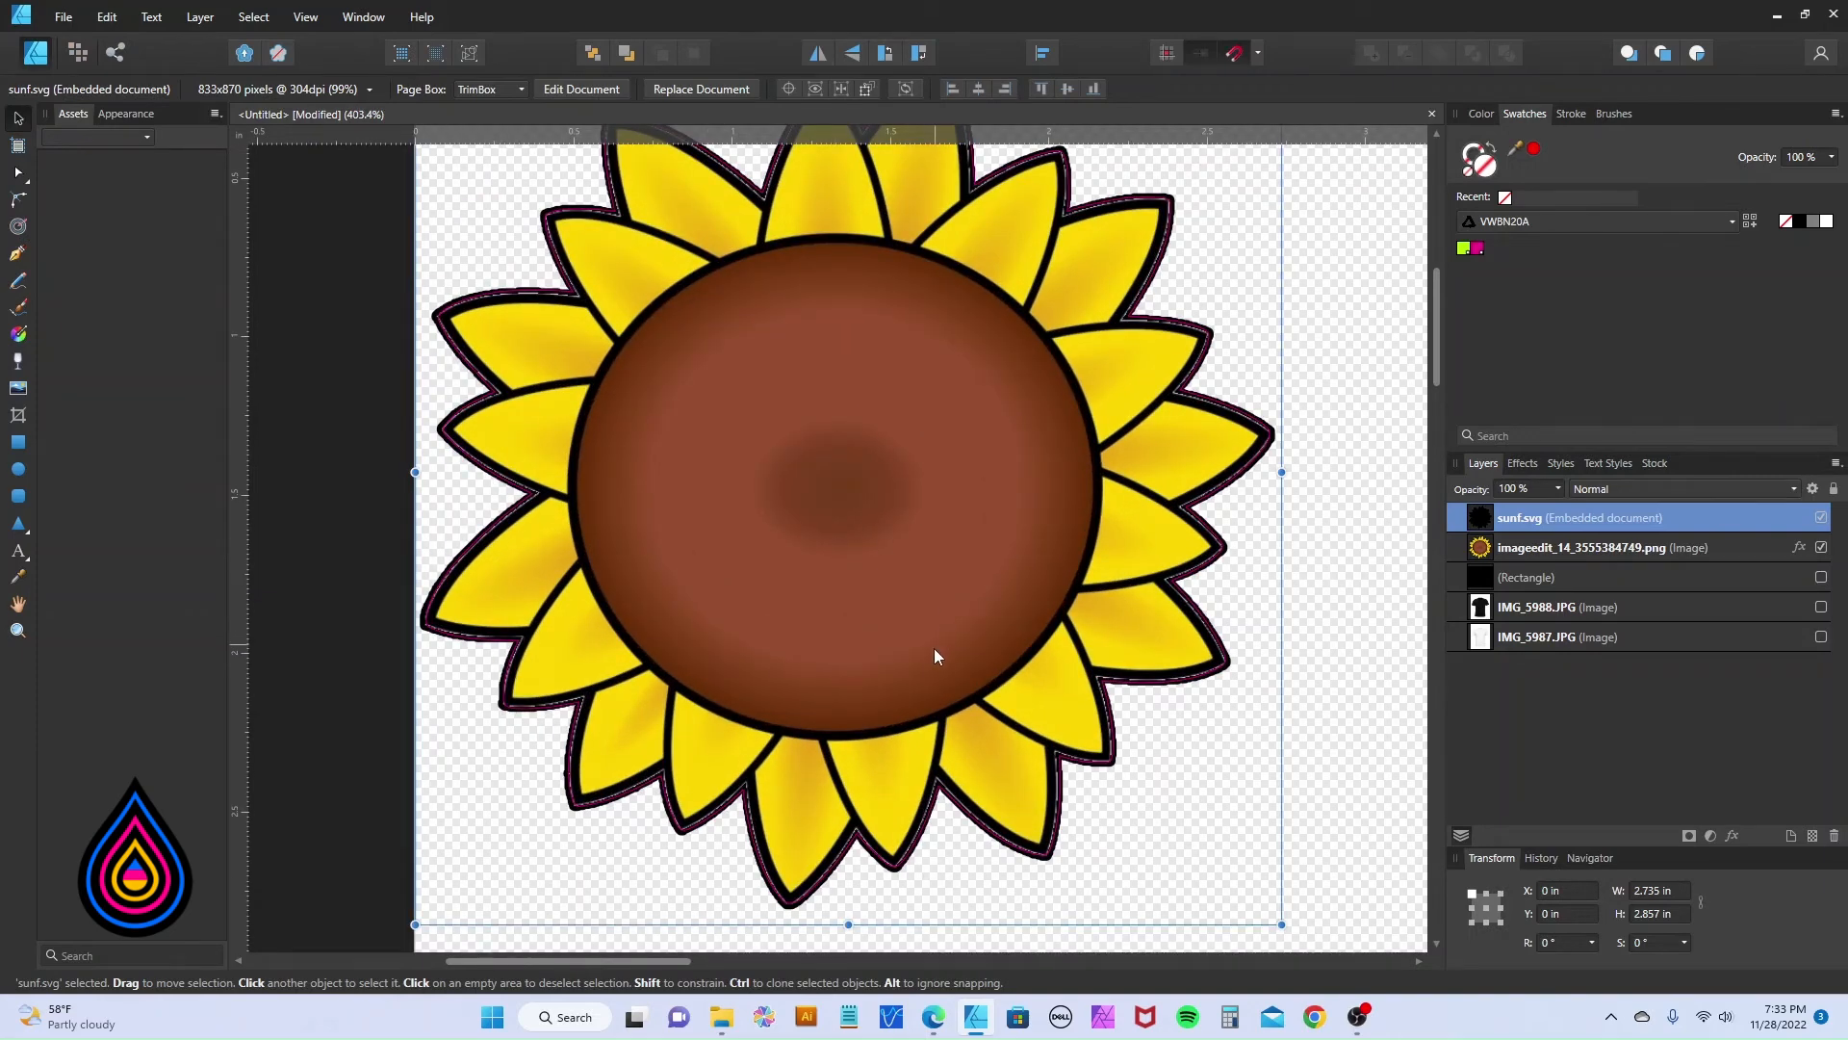
scroll(955, 695, up, 2)
scroll(1196, 583, up, 3)
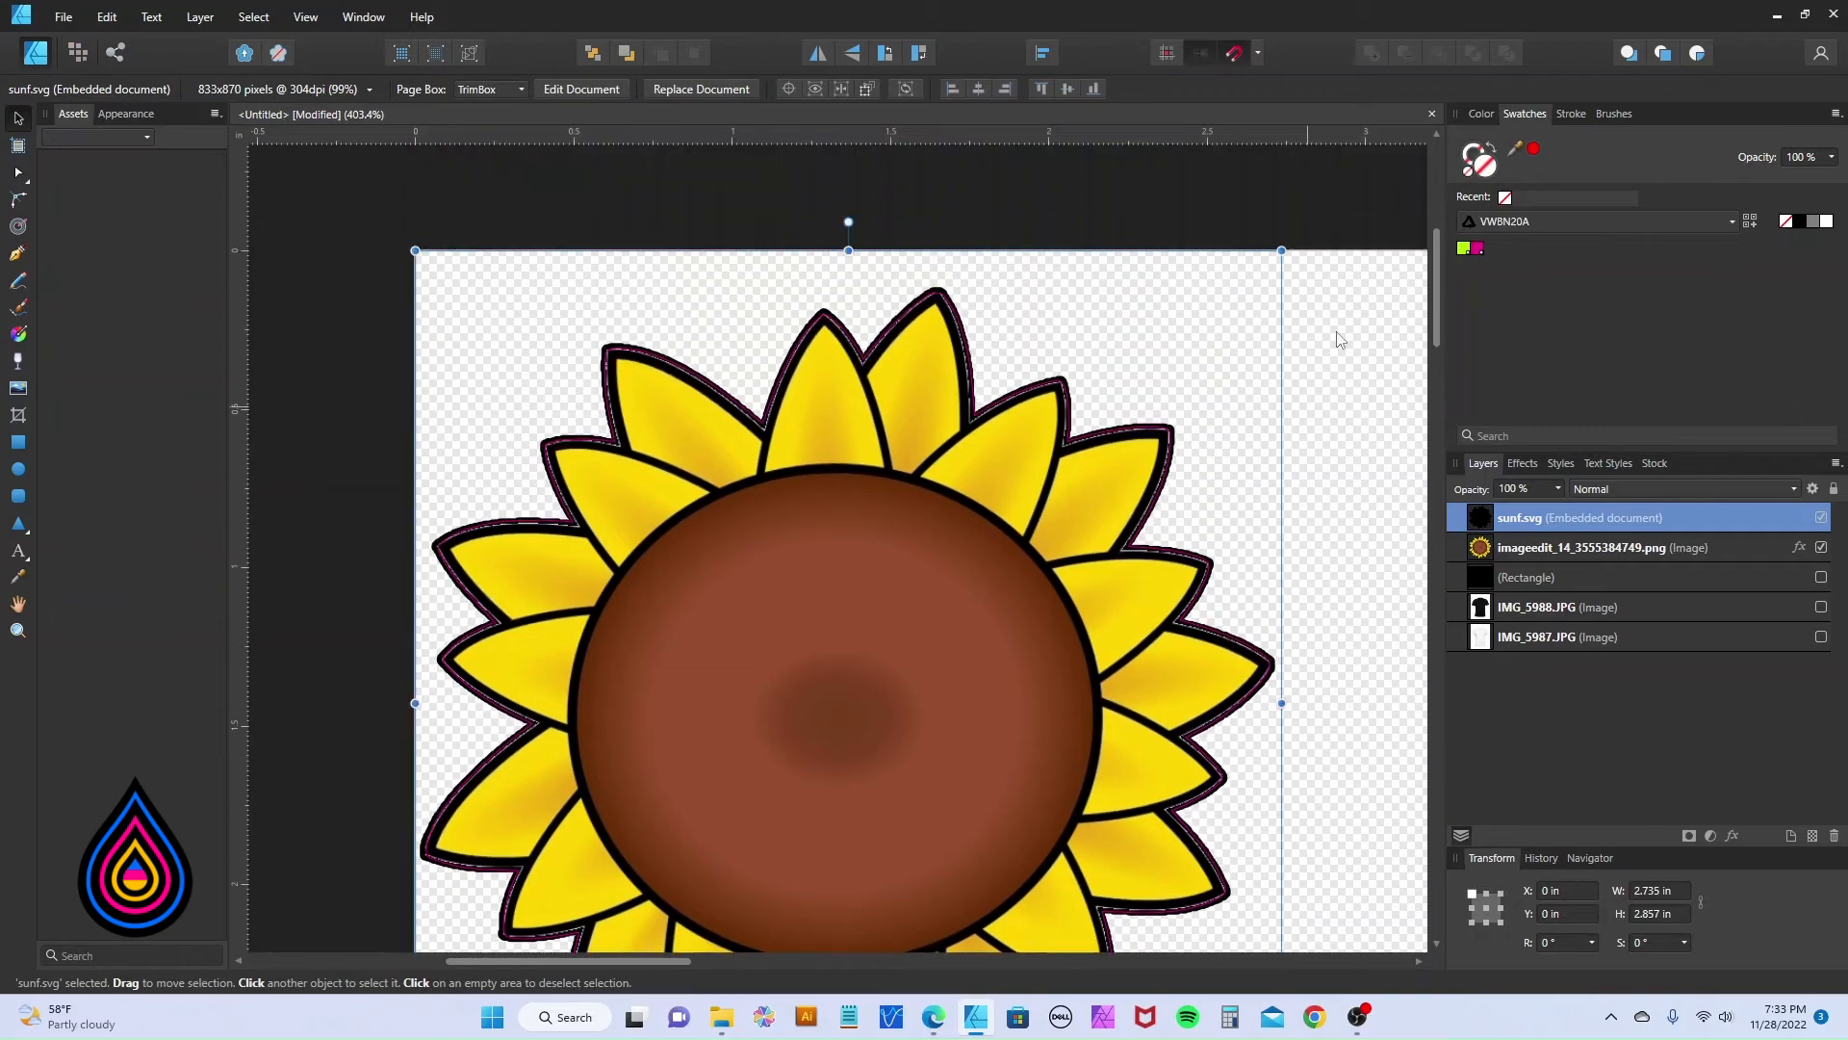
mouse_move(1281, 251)
mouse_down()
mouse_move(1251, 285)
mouse_move(1280, 249)
mouse_up()
click(1652, 555)
click(1523, 463)
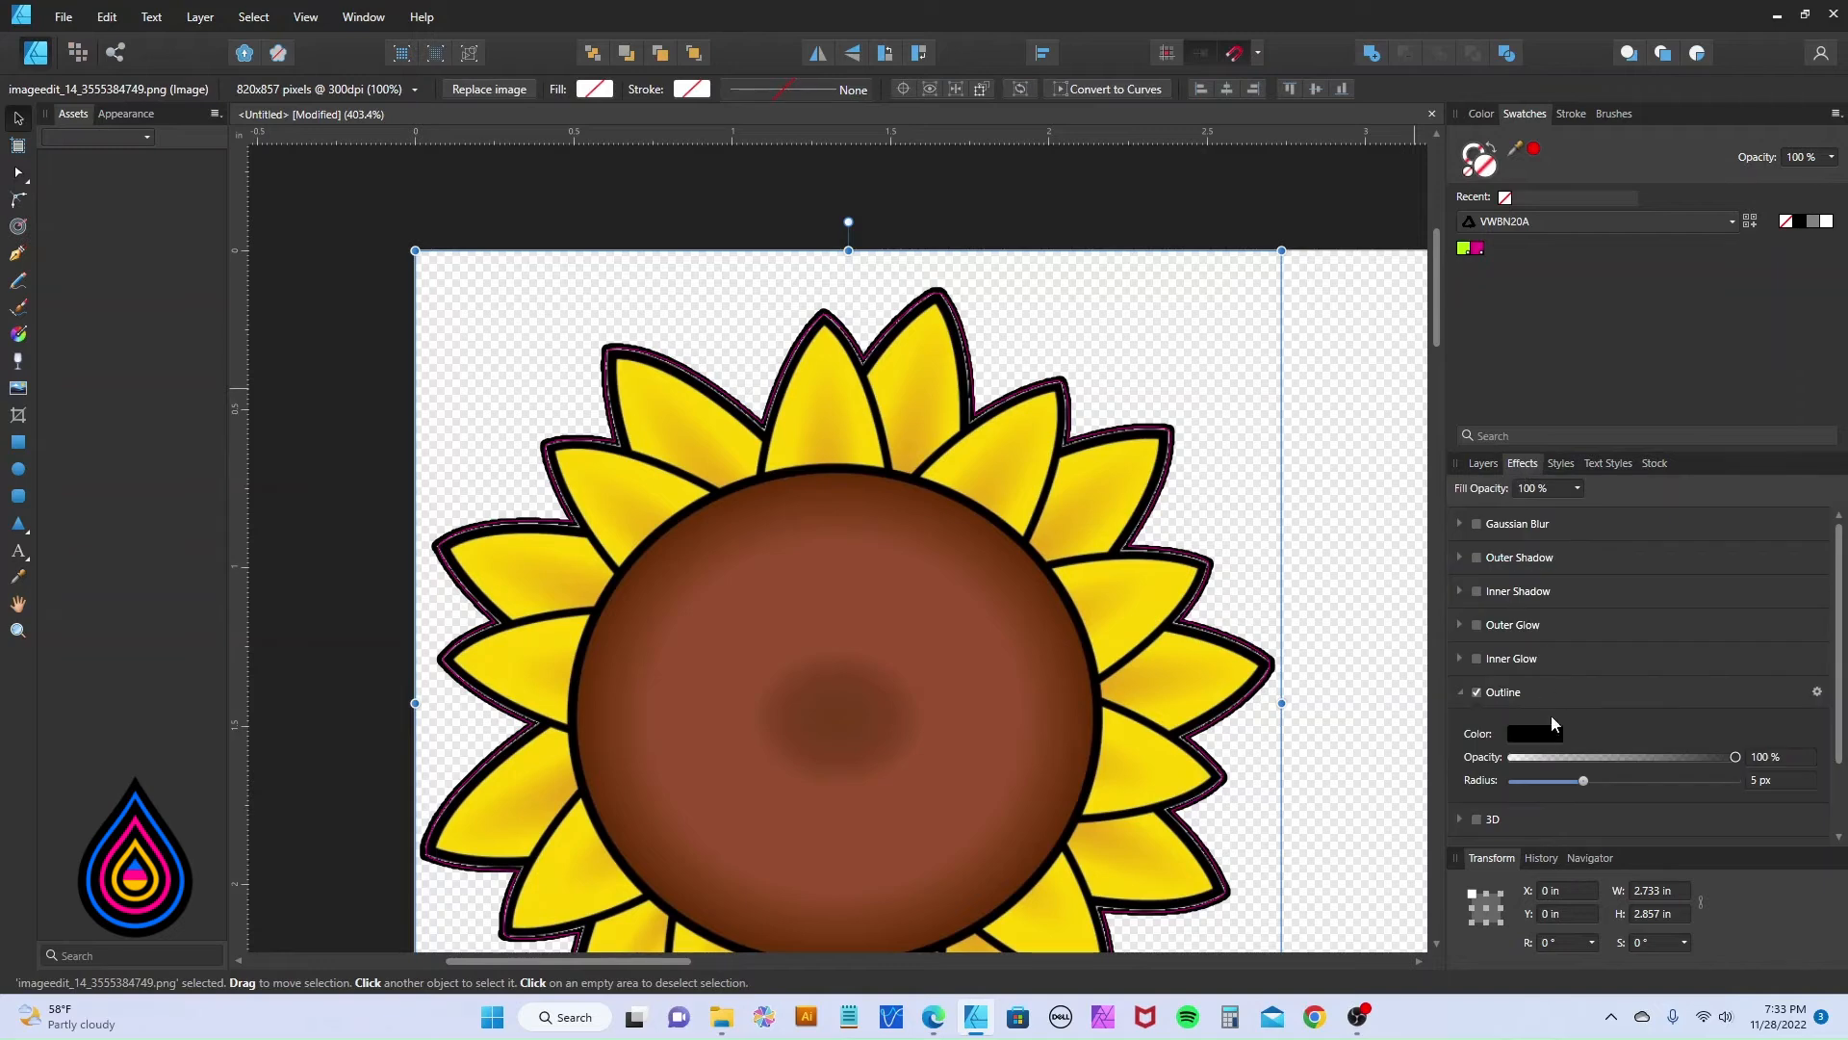
click(1478, 693)
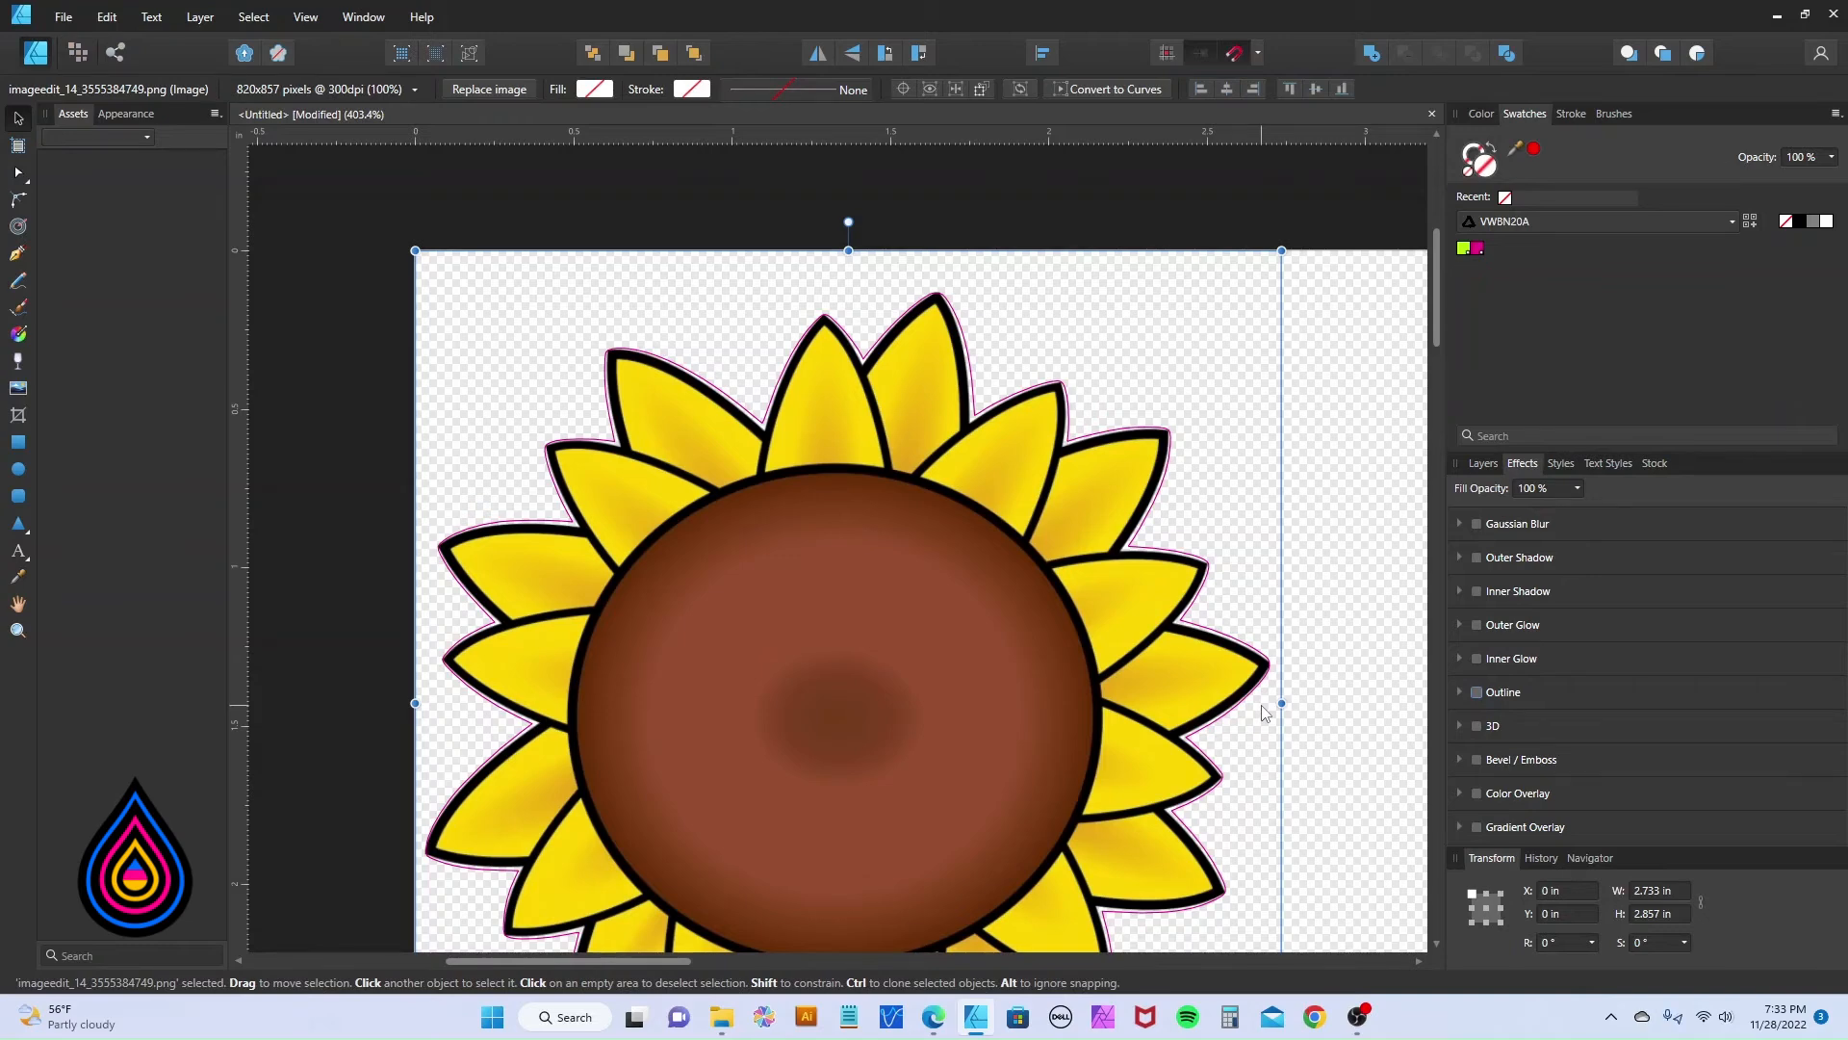
scroll(1263, 712, down, 3)
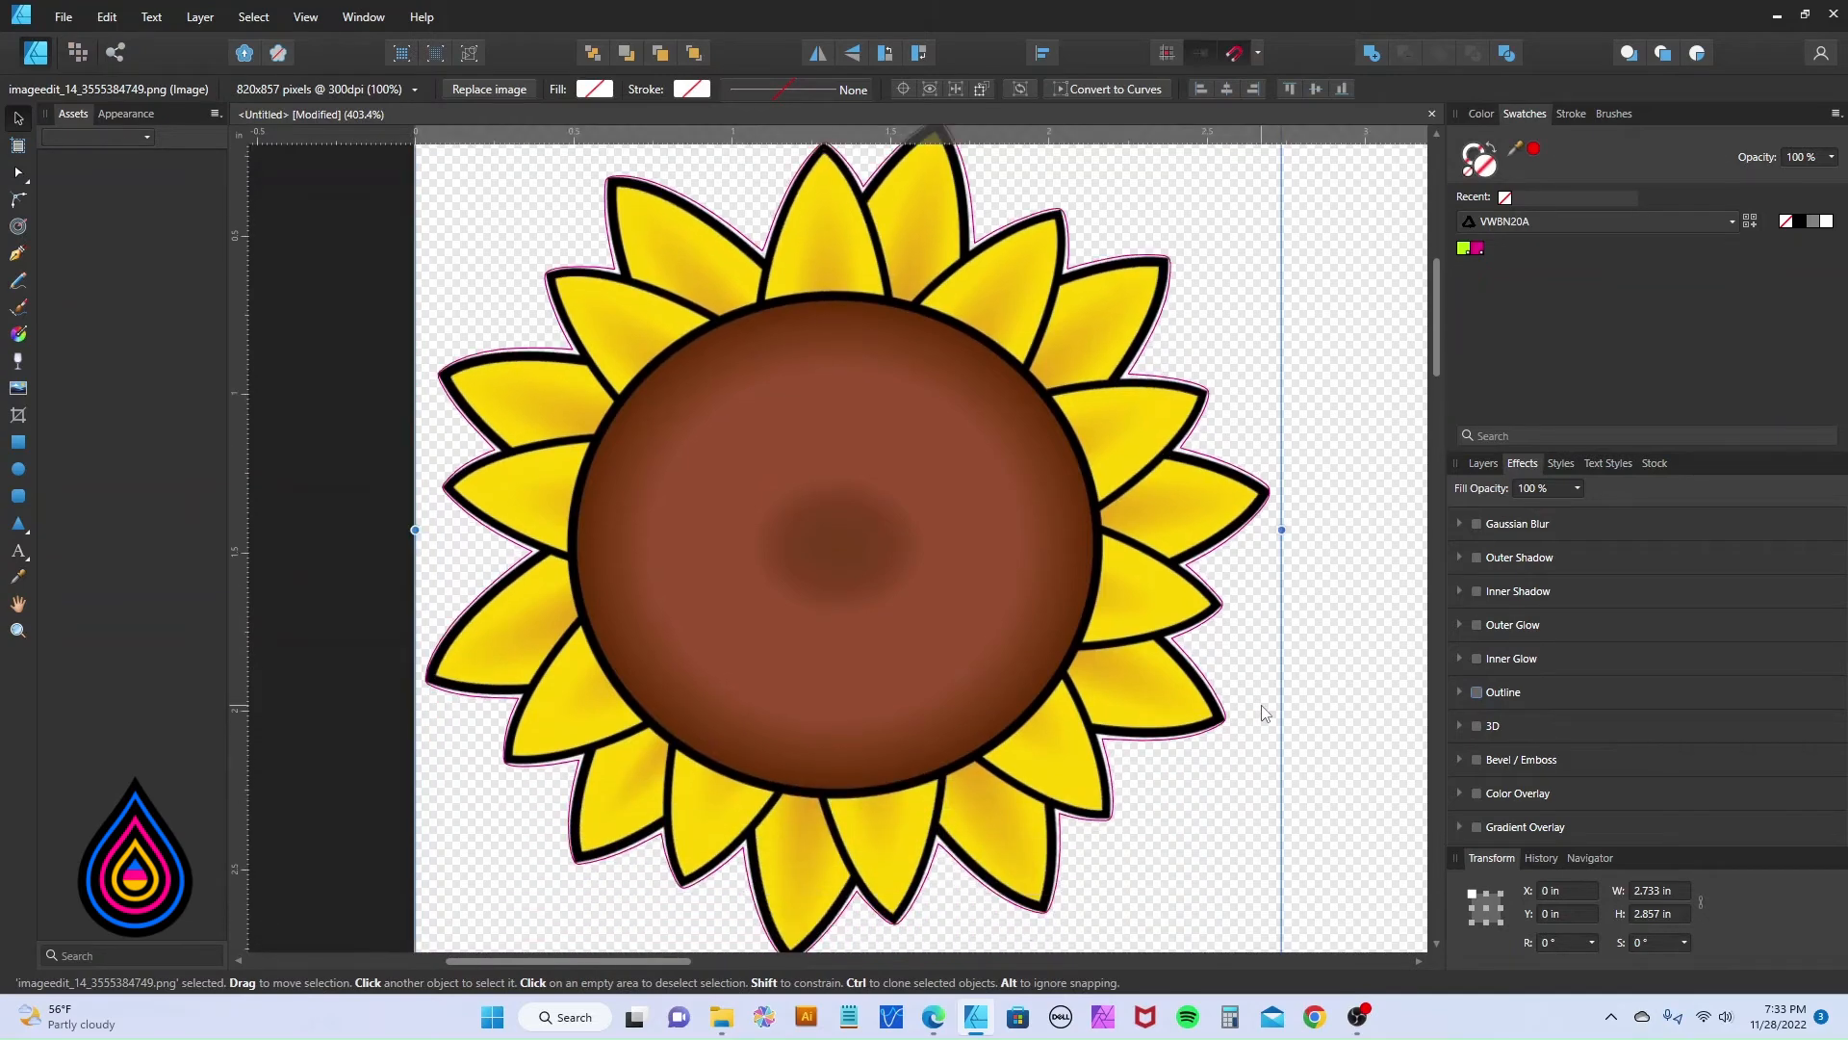
scroll(1323, 691, up, 2)
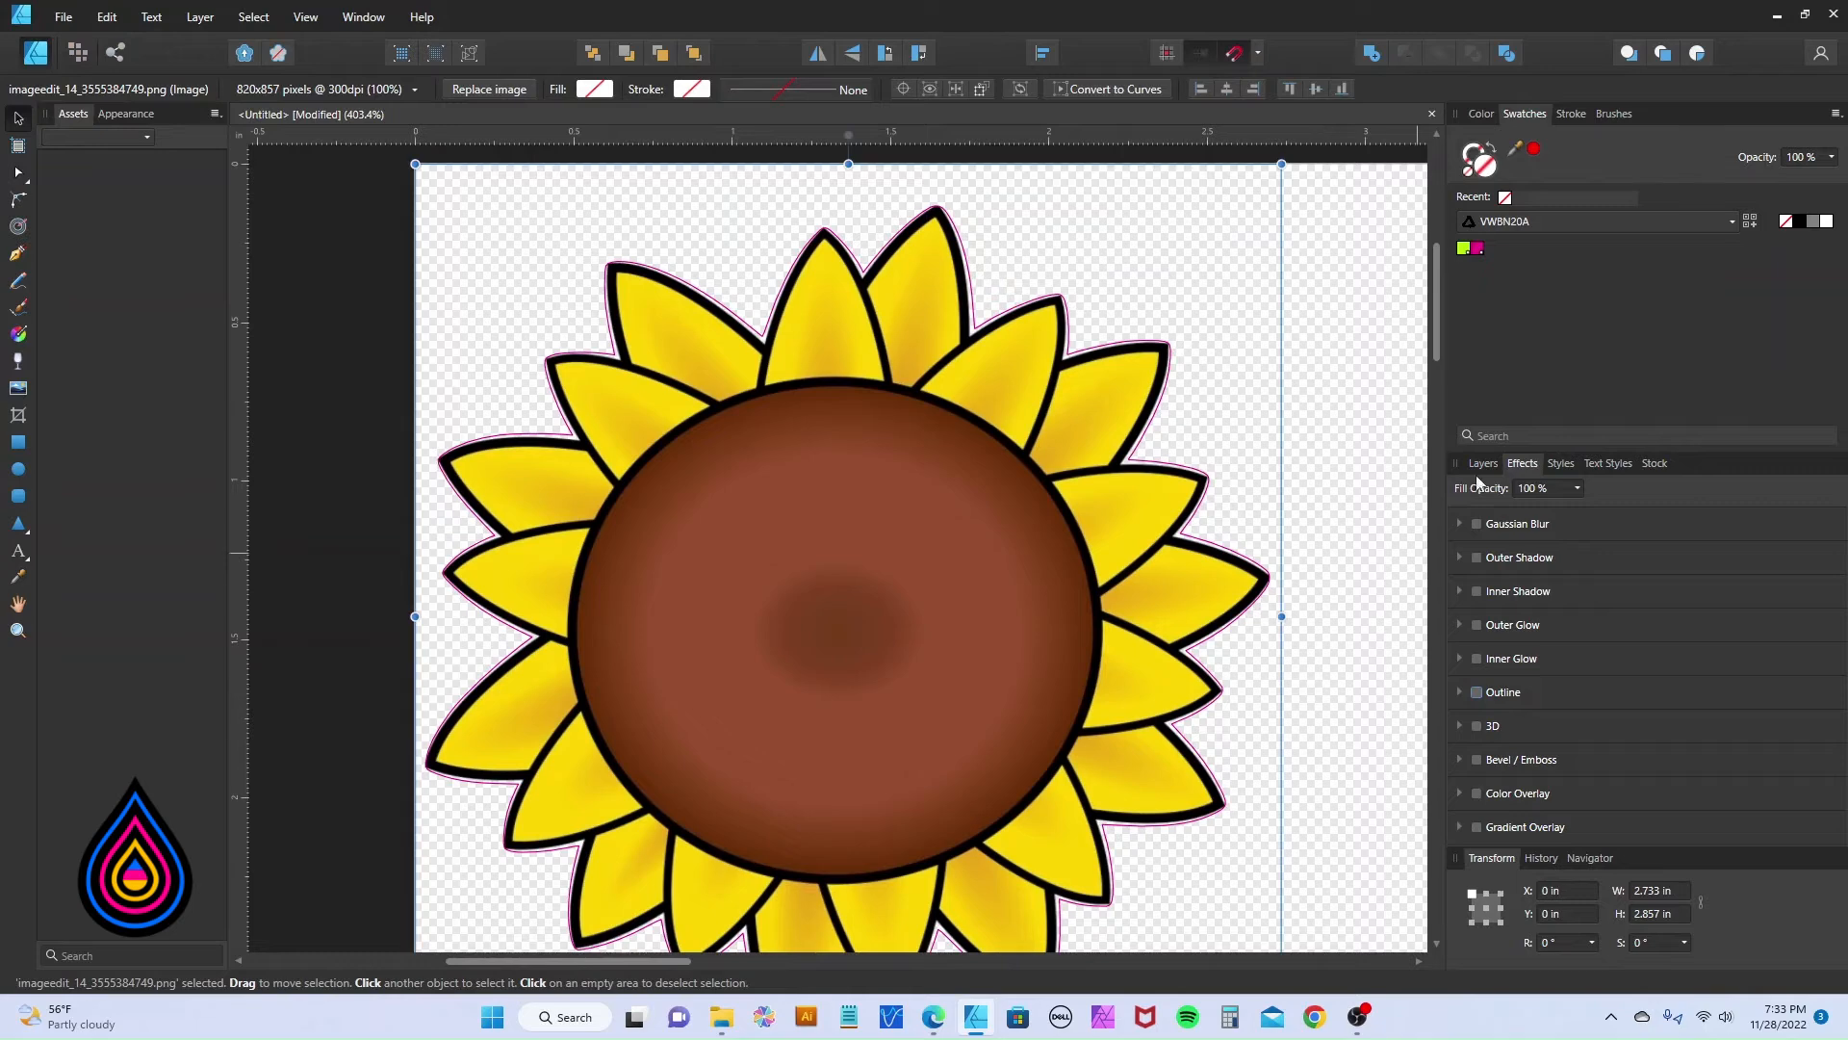
scroll(1265, 545, down, 2)
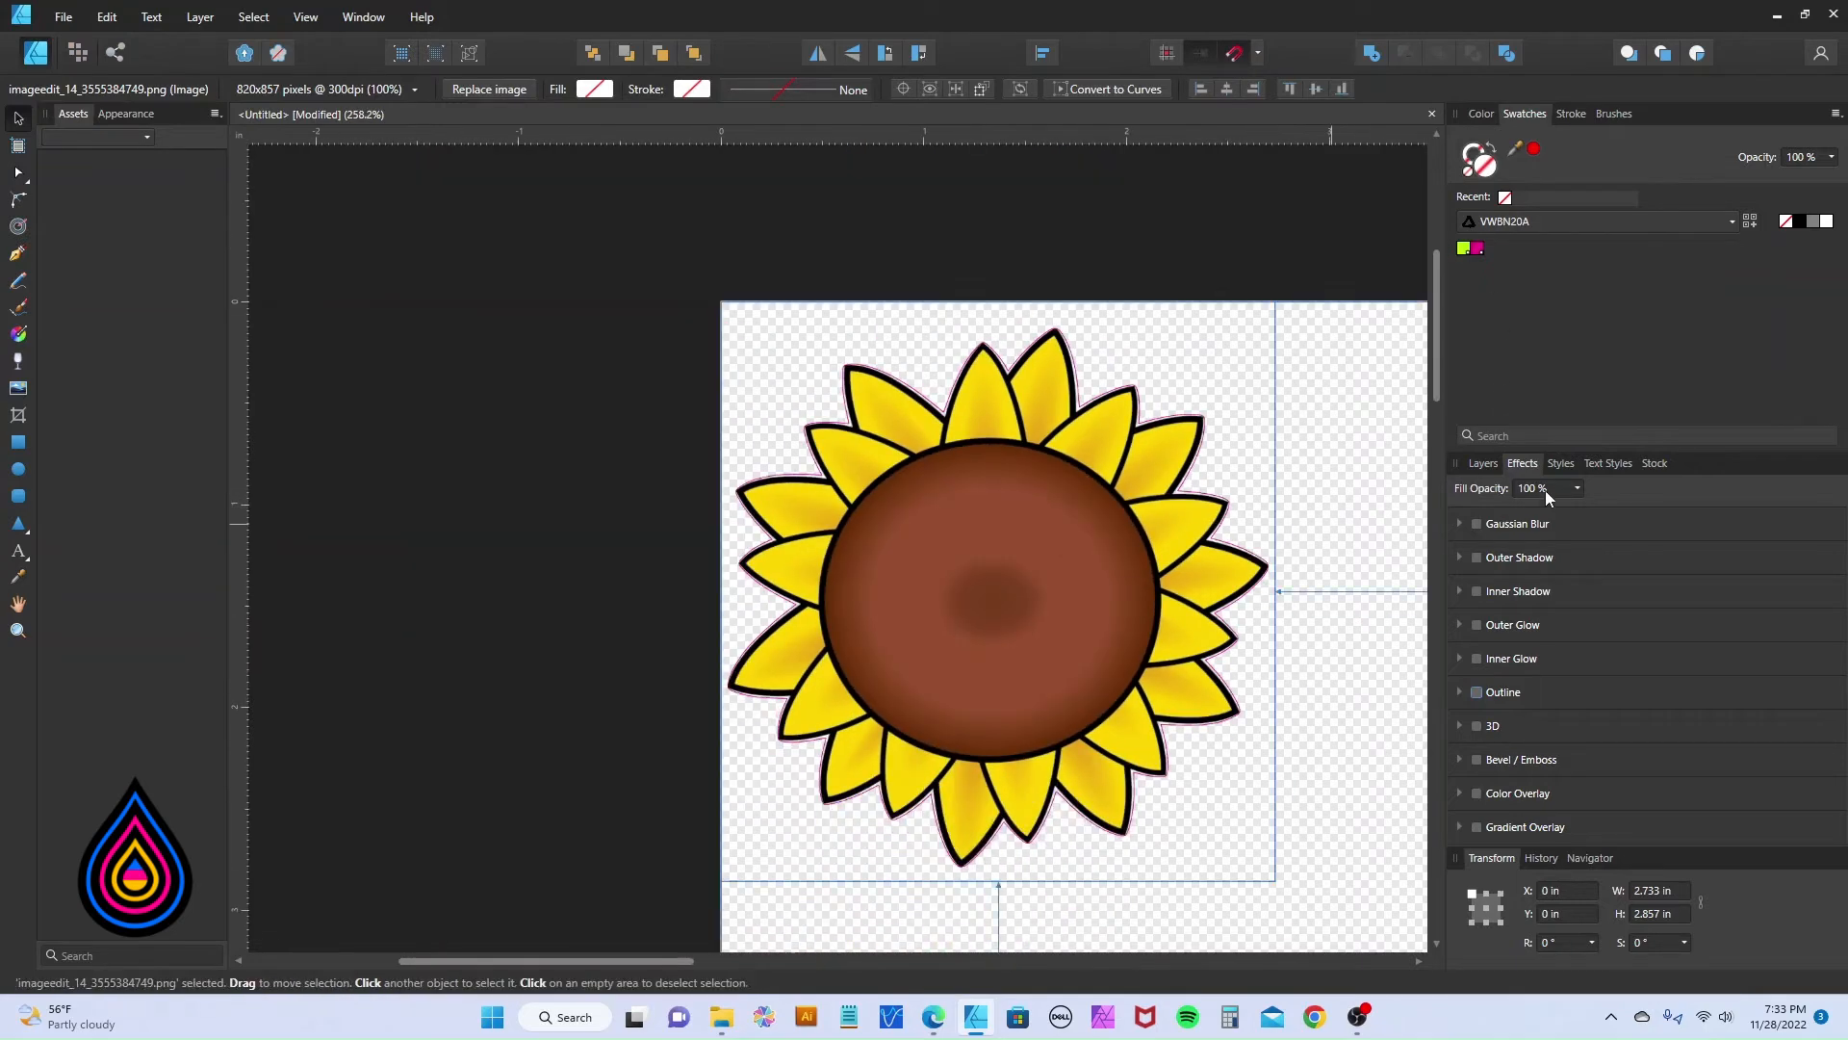
Group sunf.svg with the sunflower image and enlarge the group to about 3.765 by 3.933 in.
click(1497, 464)
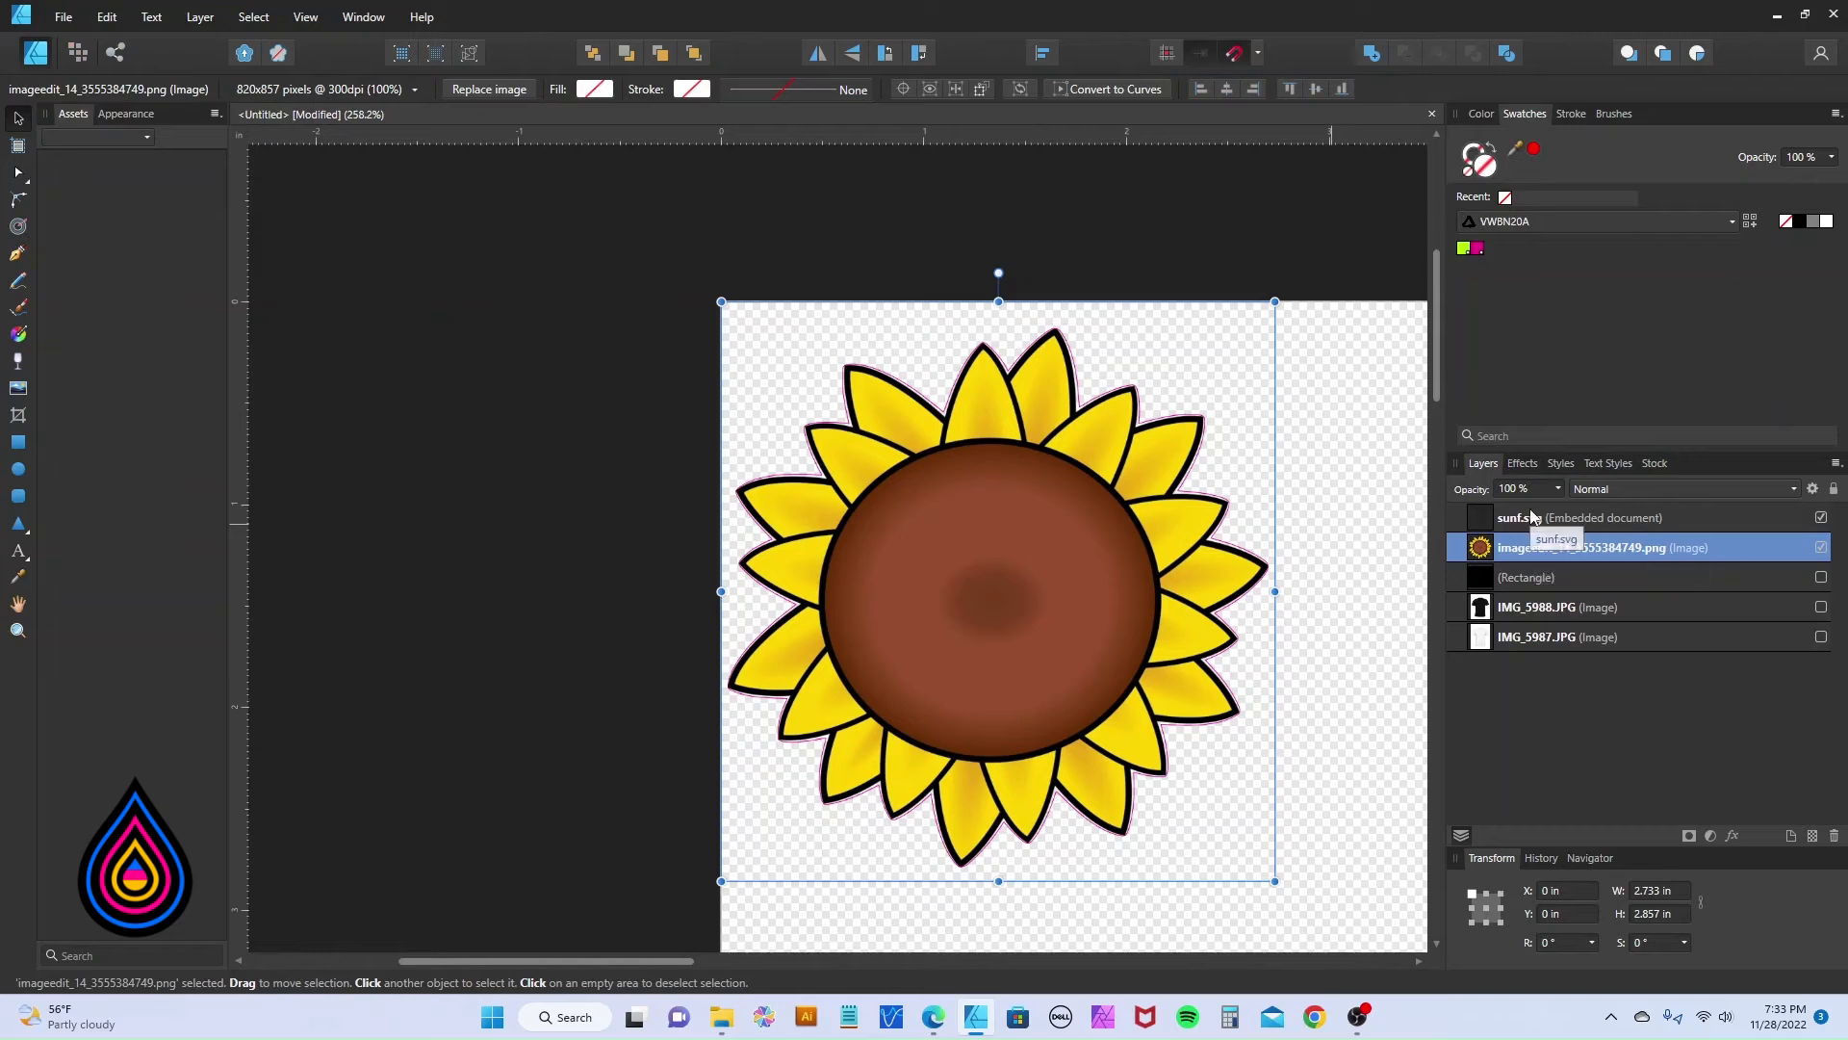
shift+click(1524, 516)
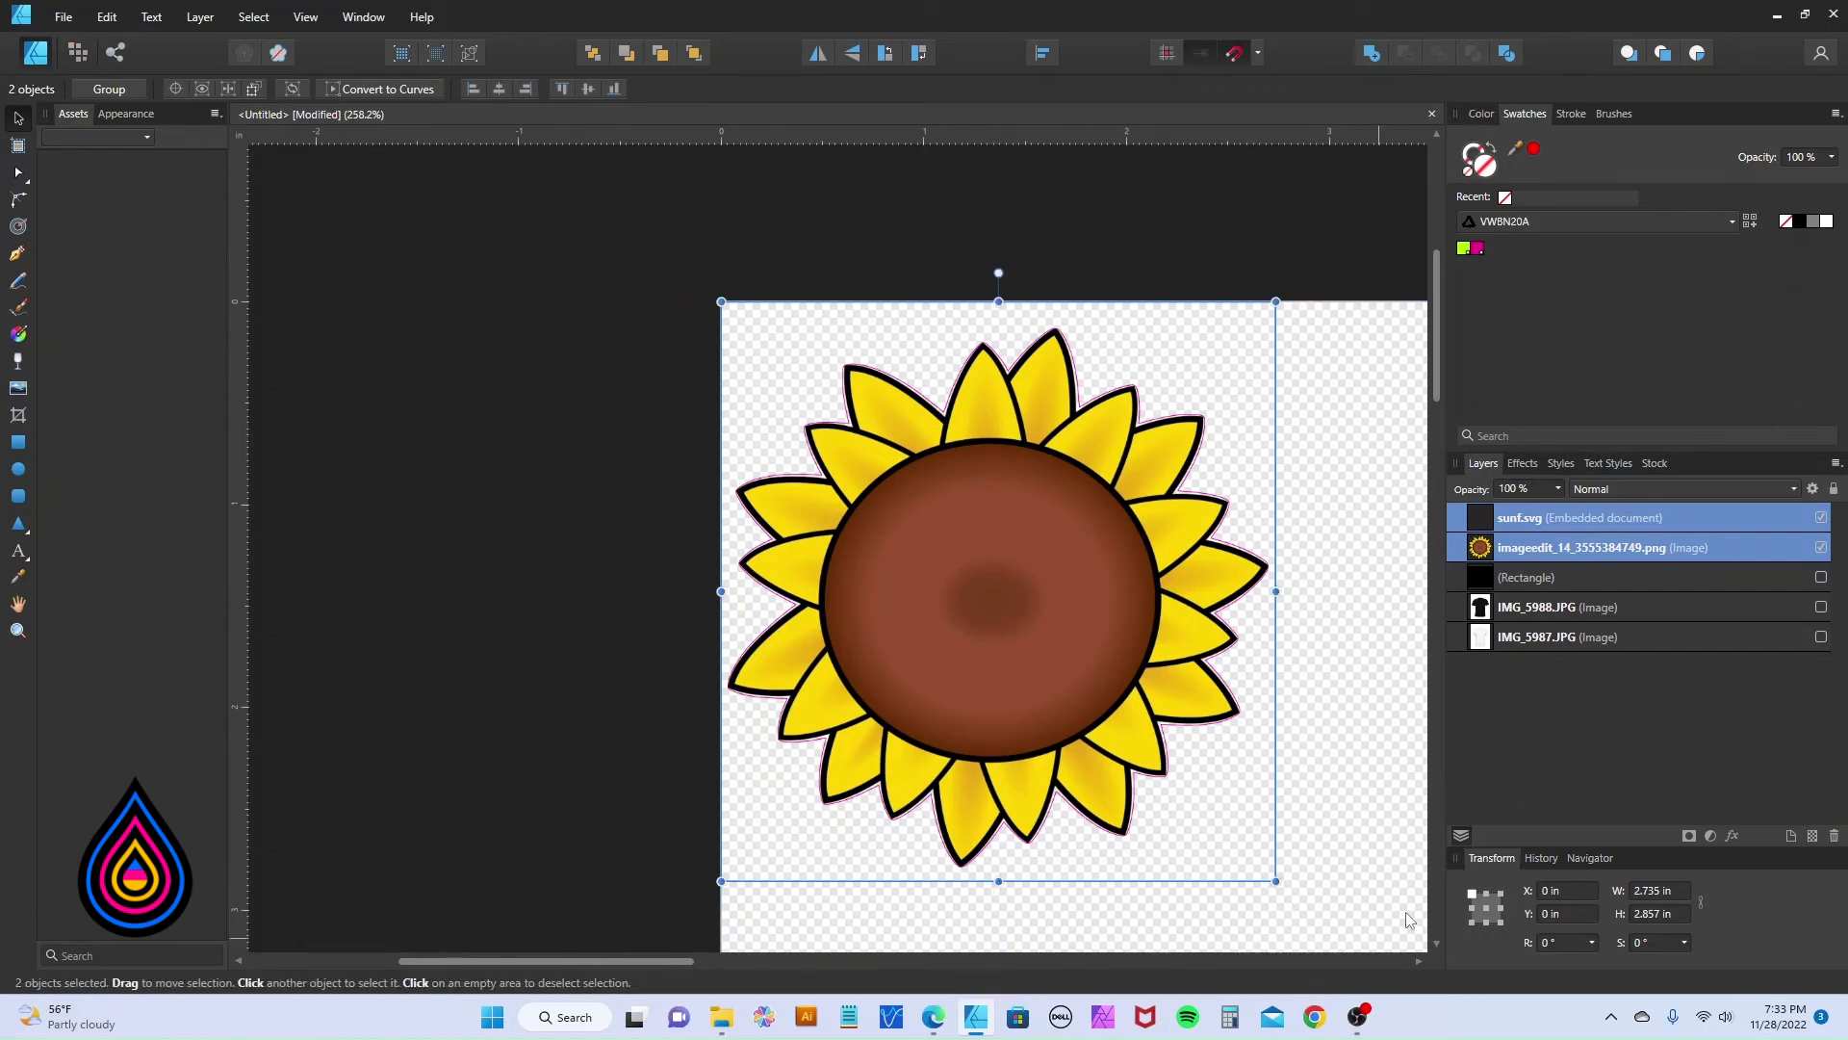
key(ctrl+g)
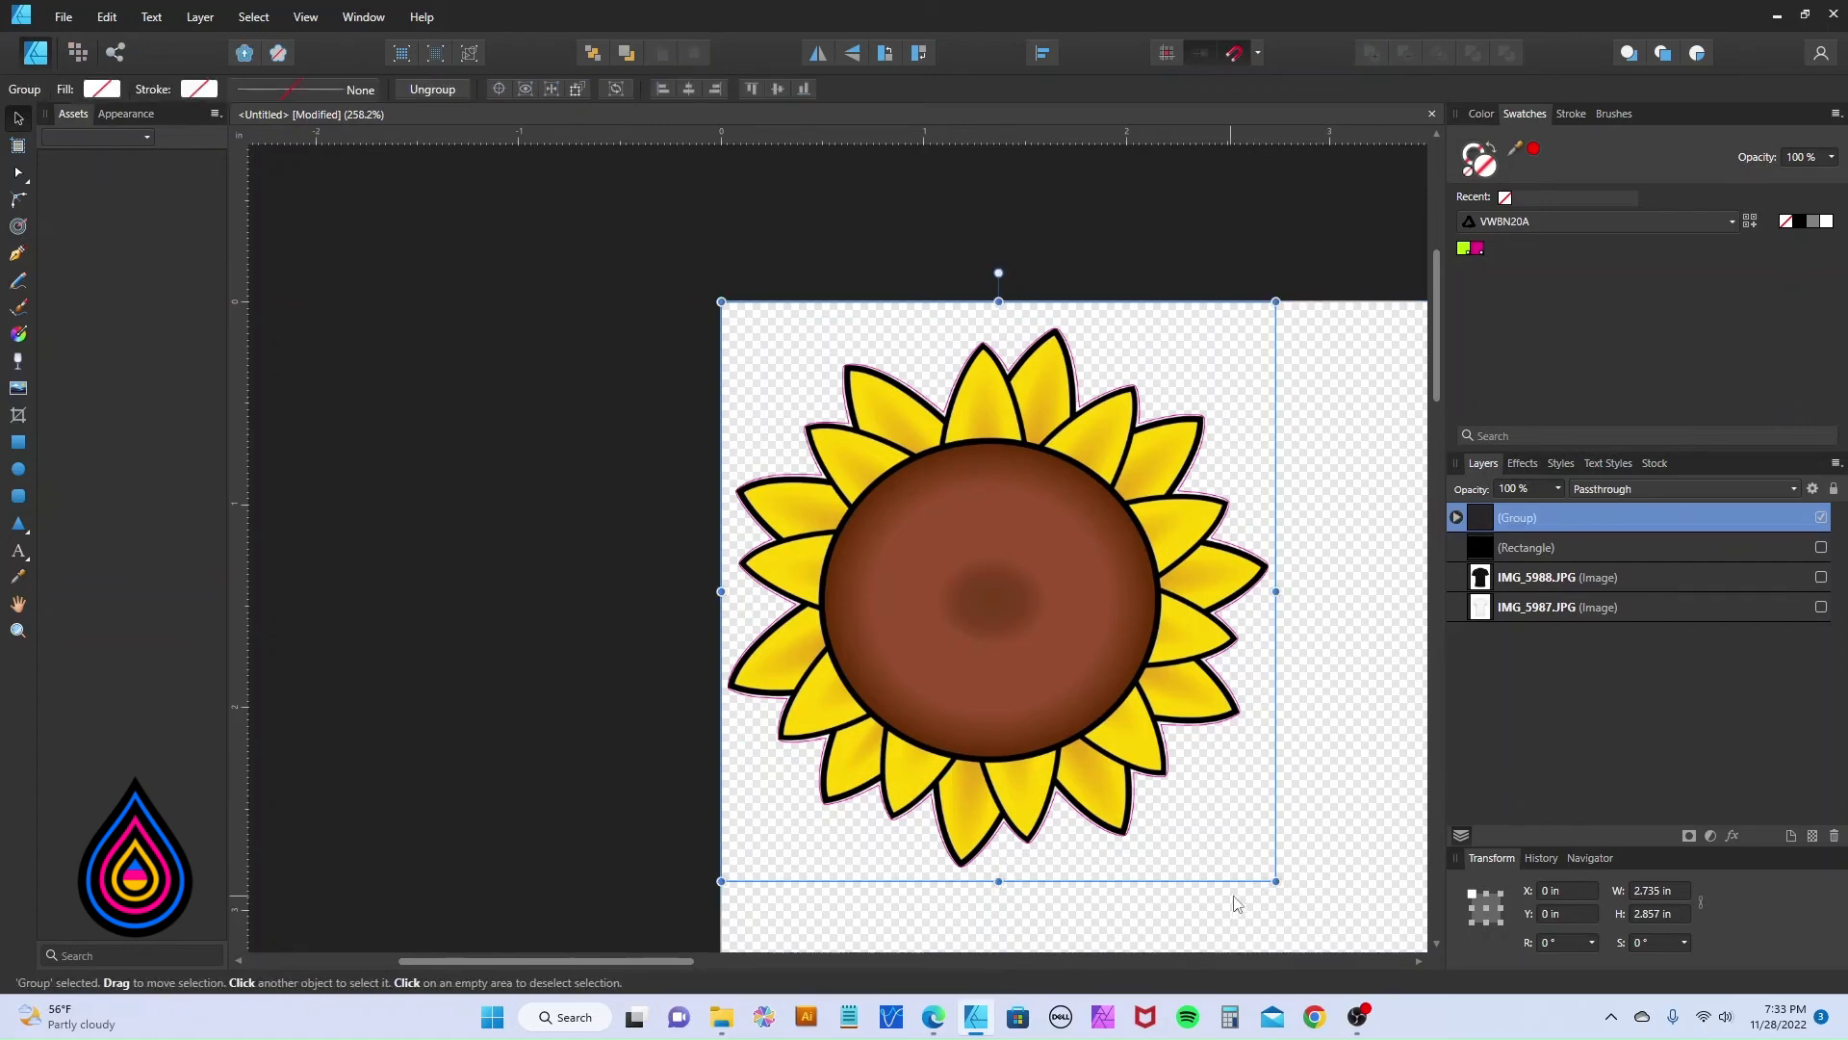
drag(1280, 878, 1532, 1007)
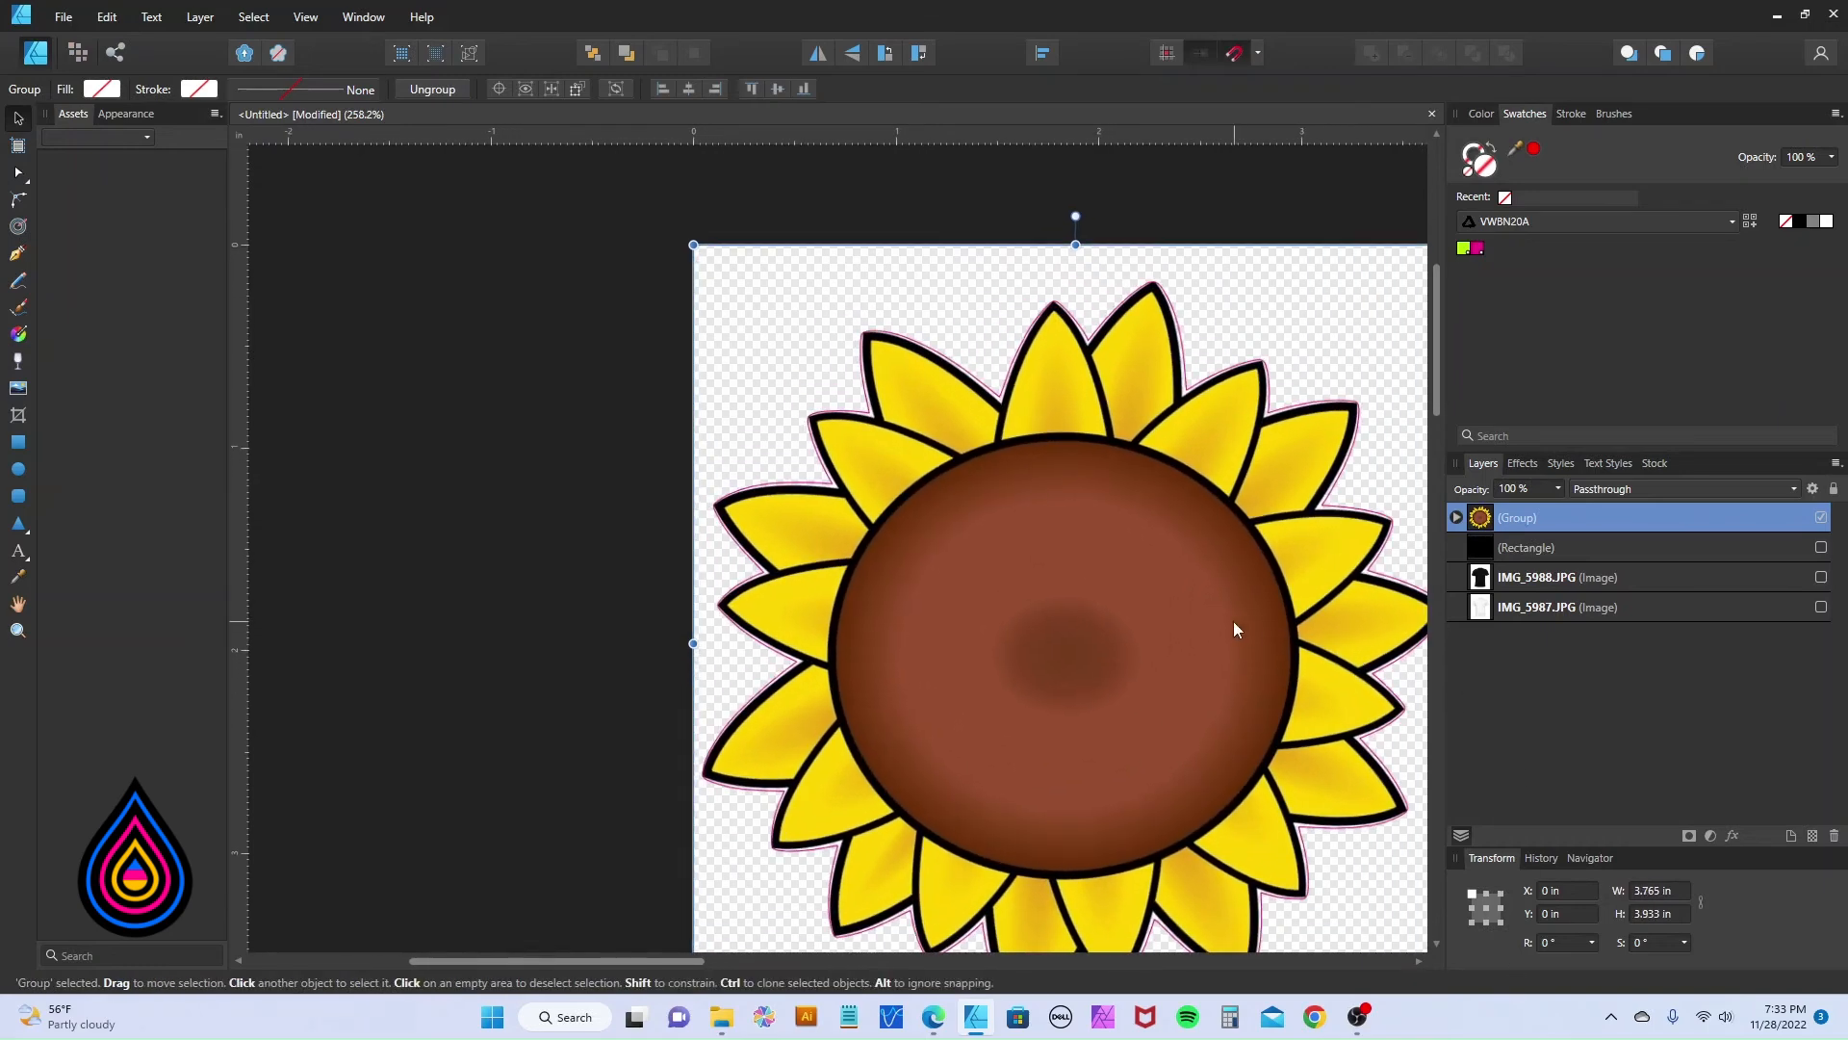
Show the IMG_5988.JPG T-shirt layer and move the sunflower group onto the shirt's chest, at about X 2.367, Y 2.667 in.
scroll(1232, 621, down, 5)
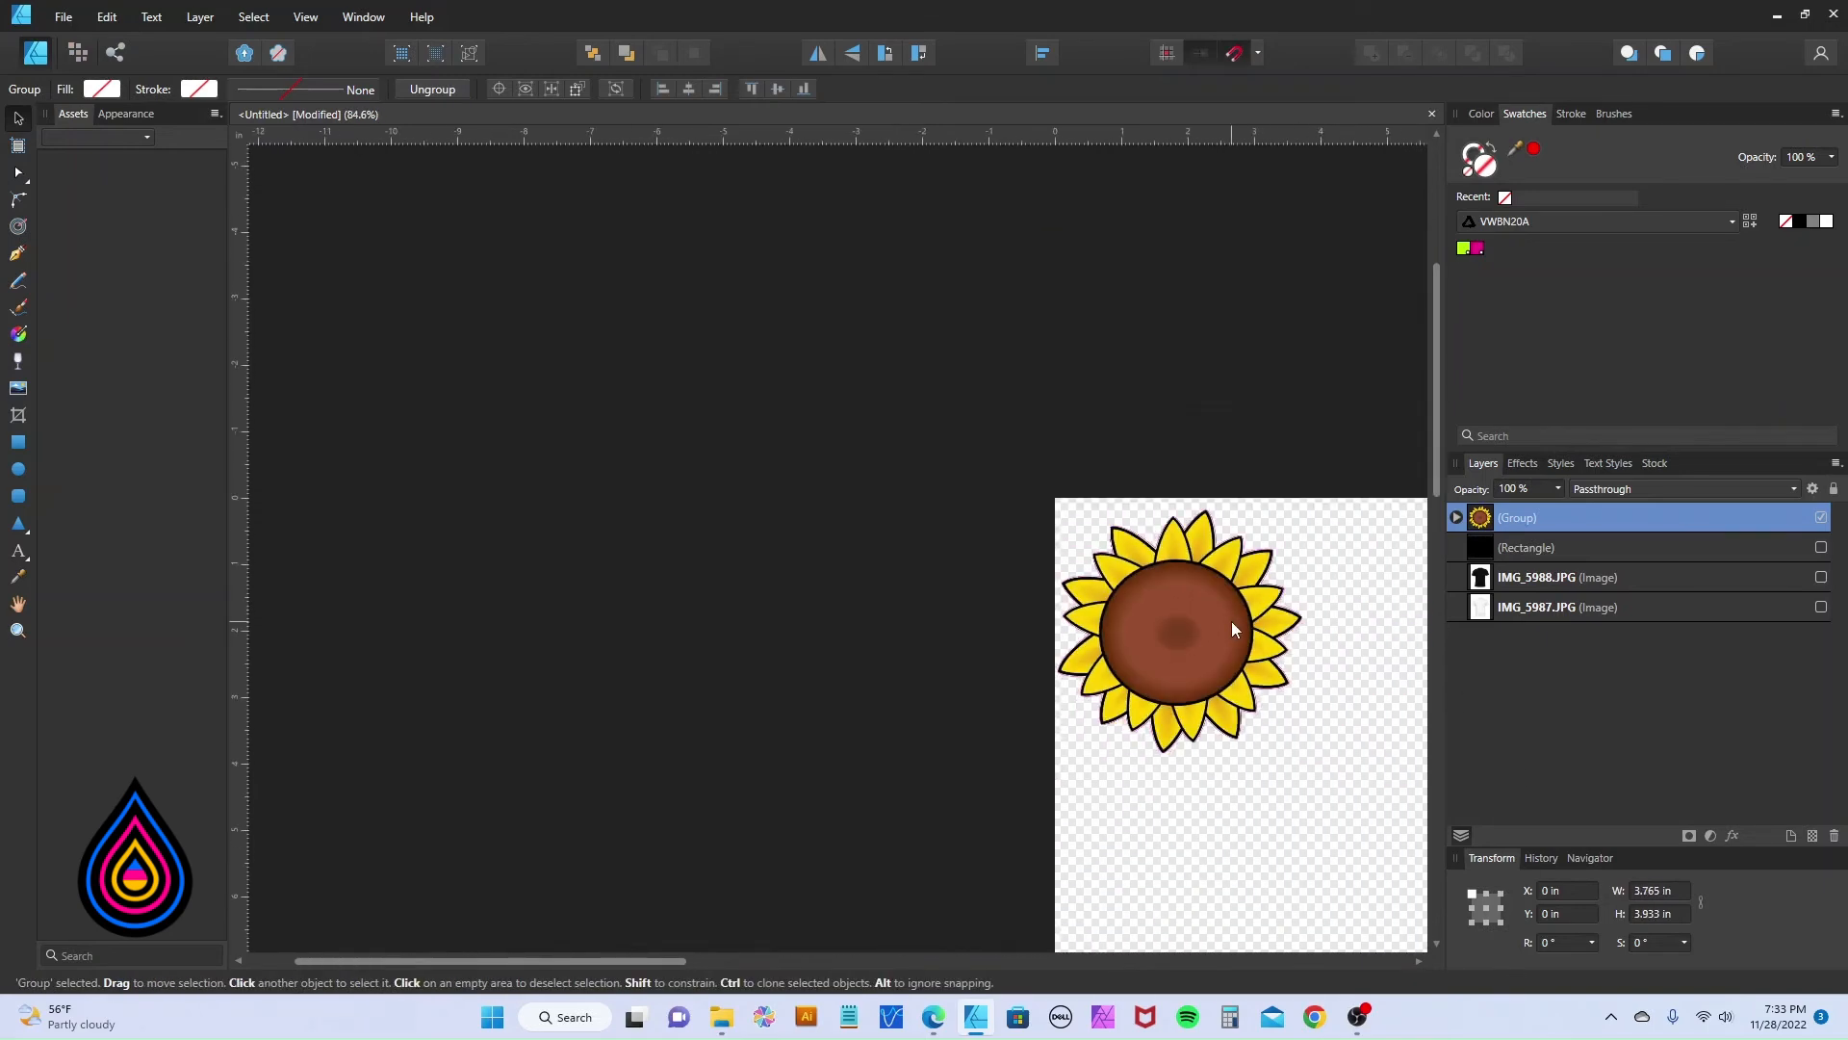
click(1024, 960)
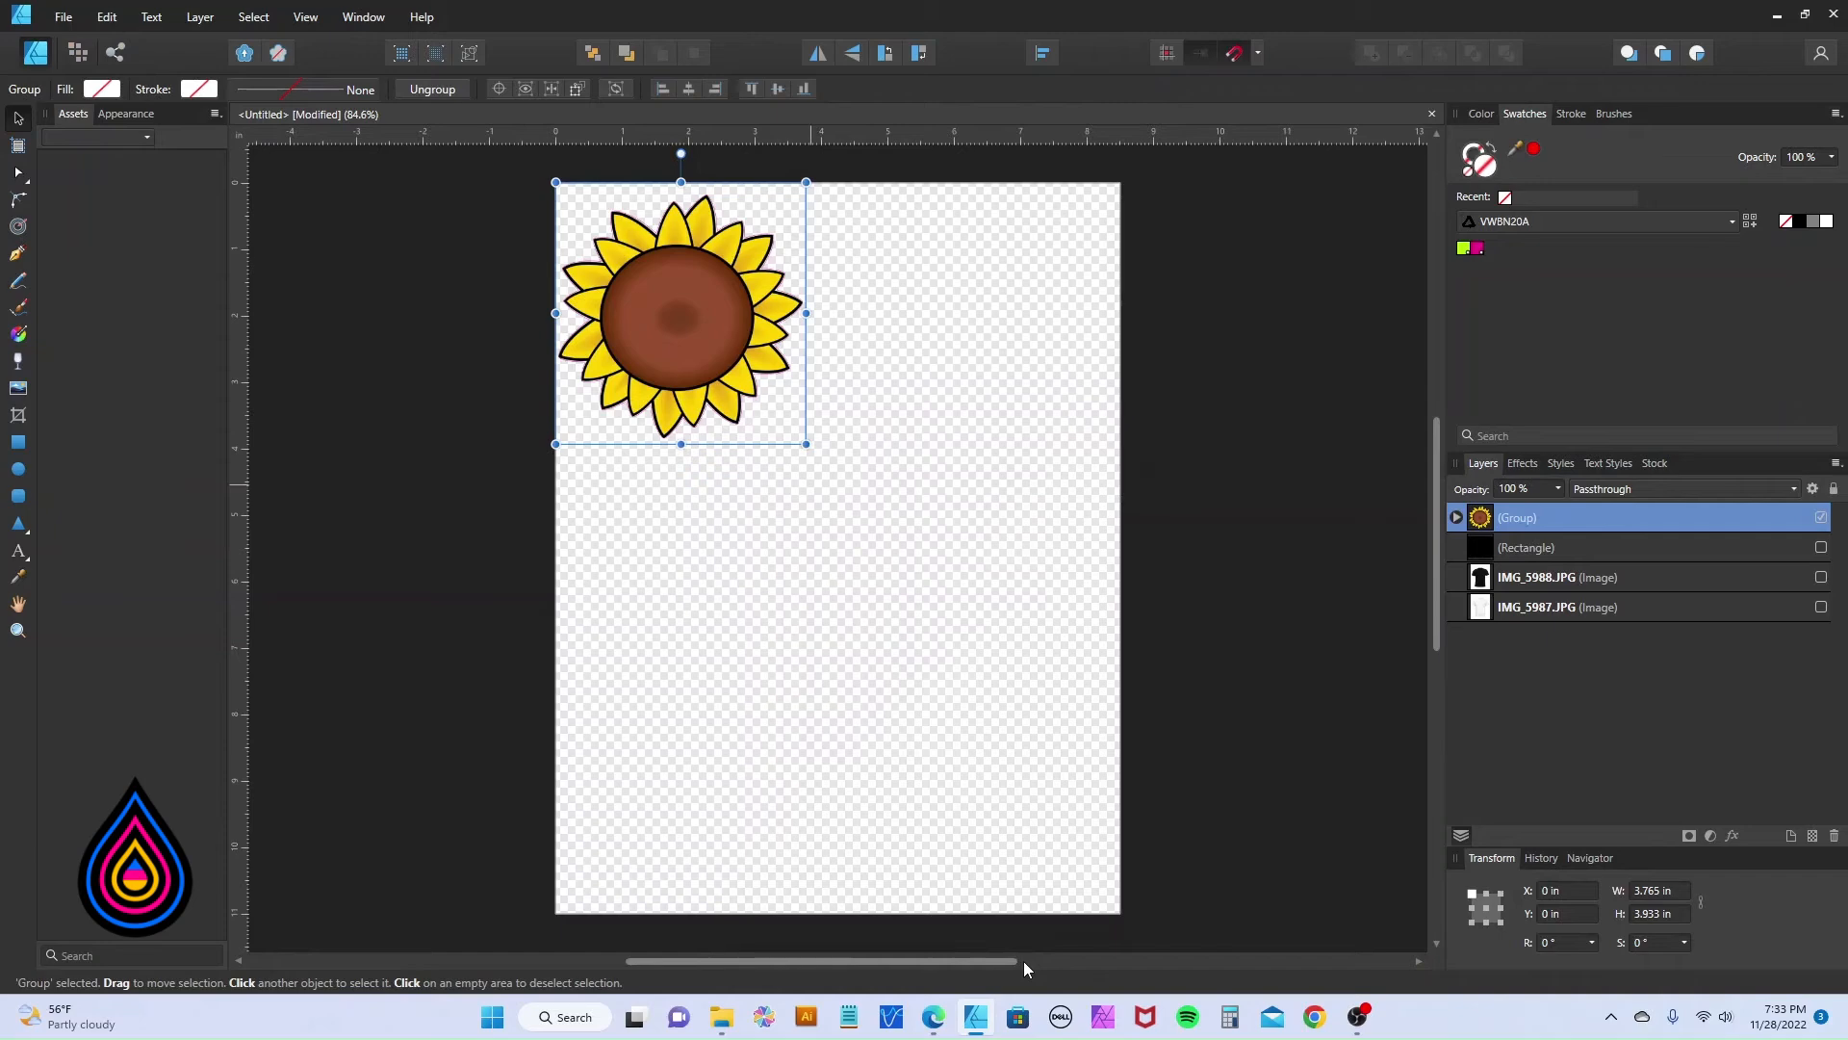
click(1821, 577)
drag(672, 344, 829, 521)
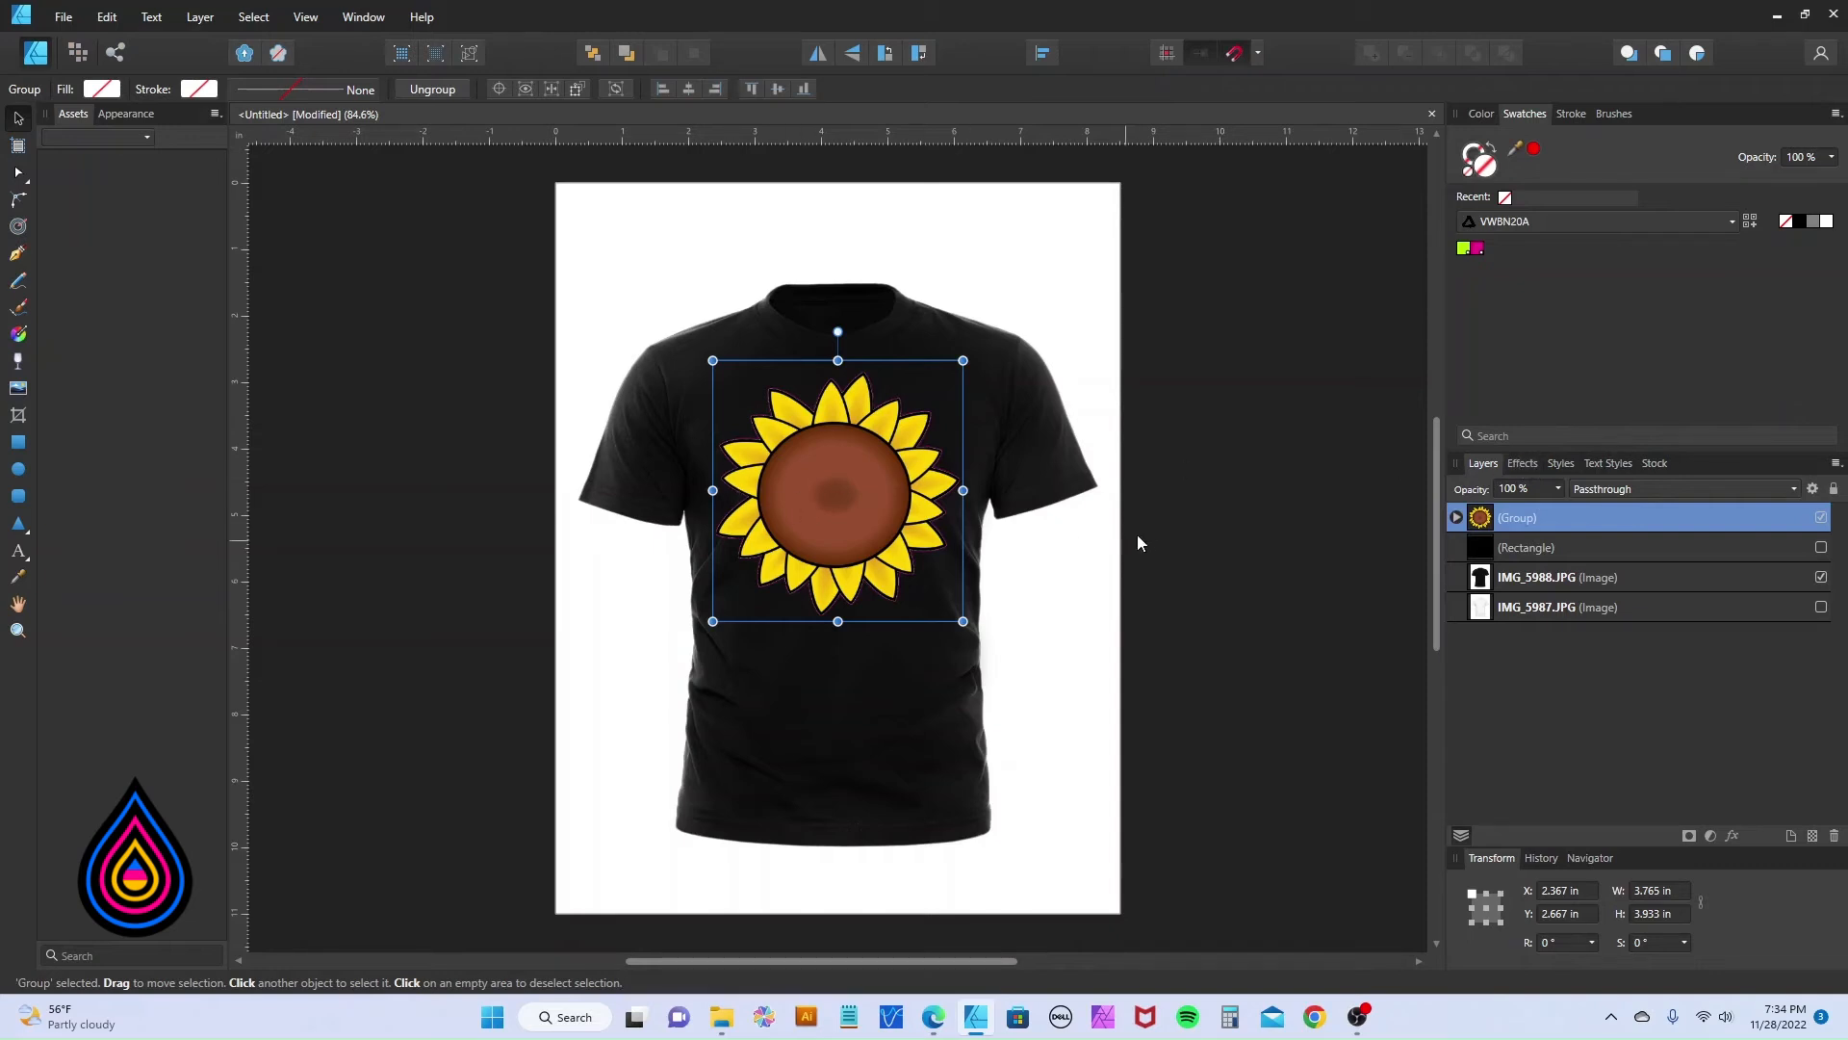
Reposition the sunflower group just below the black T-shirt's collar, at about X 2.512, Y 2.204 in.
drag(761, 491, 887, 317)
scroll(895, 349, up, 3)
scroll(895, 352, up, 1)
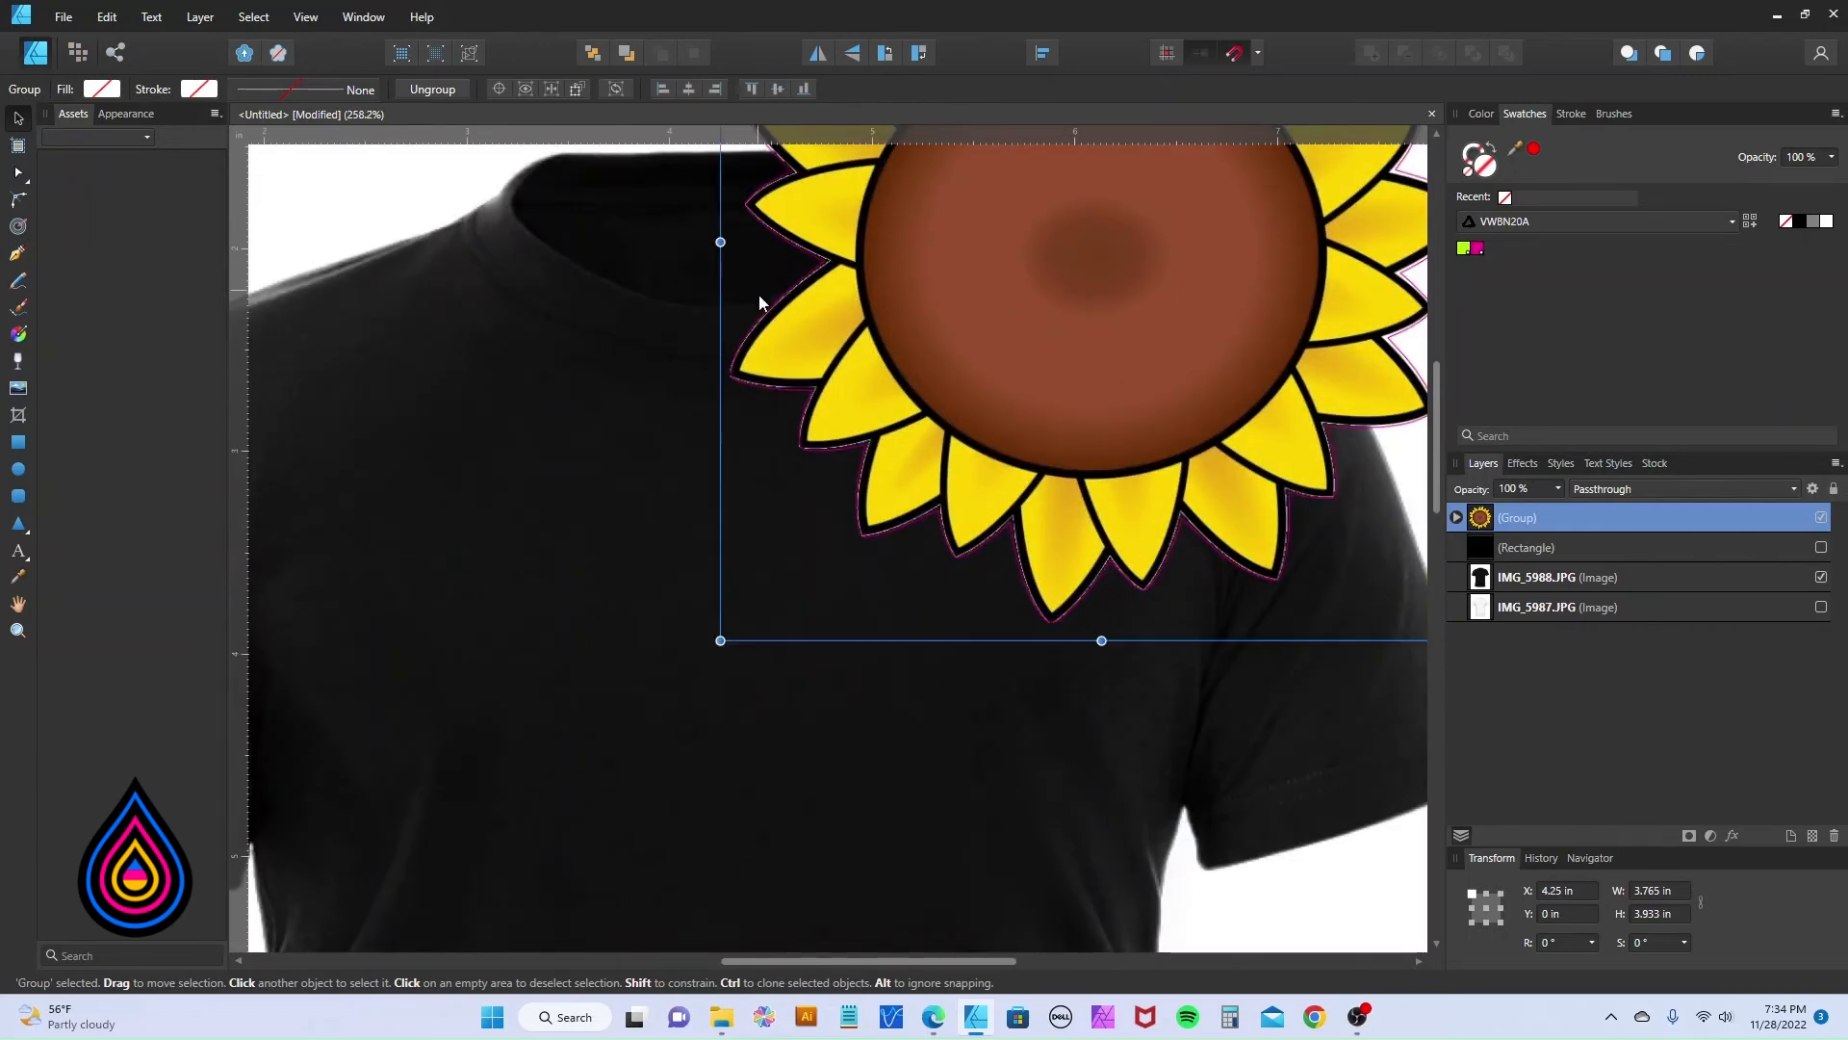
drag(1024, 264, 701, 699)
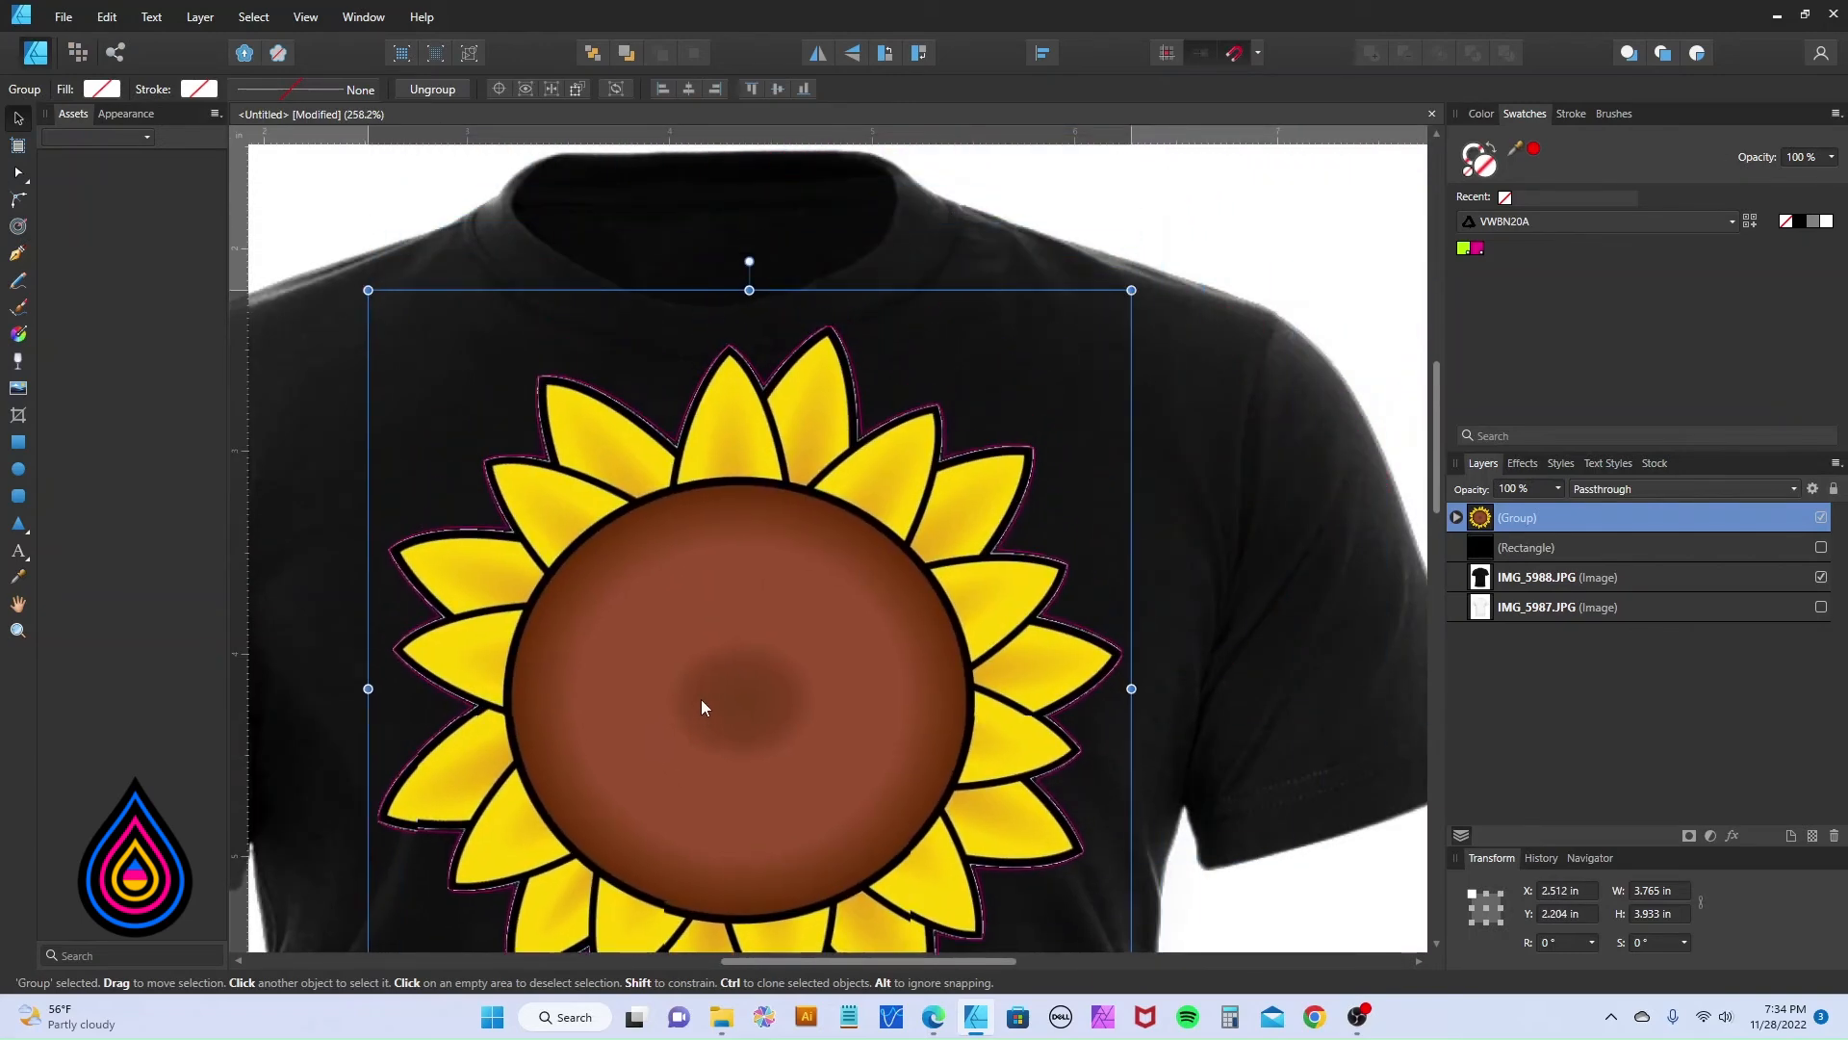
Examine the magenta outline around the petals and the nodes of its curve inside the embedded sunf.svg document.
scroll(736, 528, up, 5)
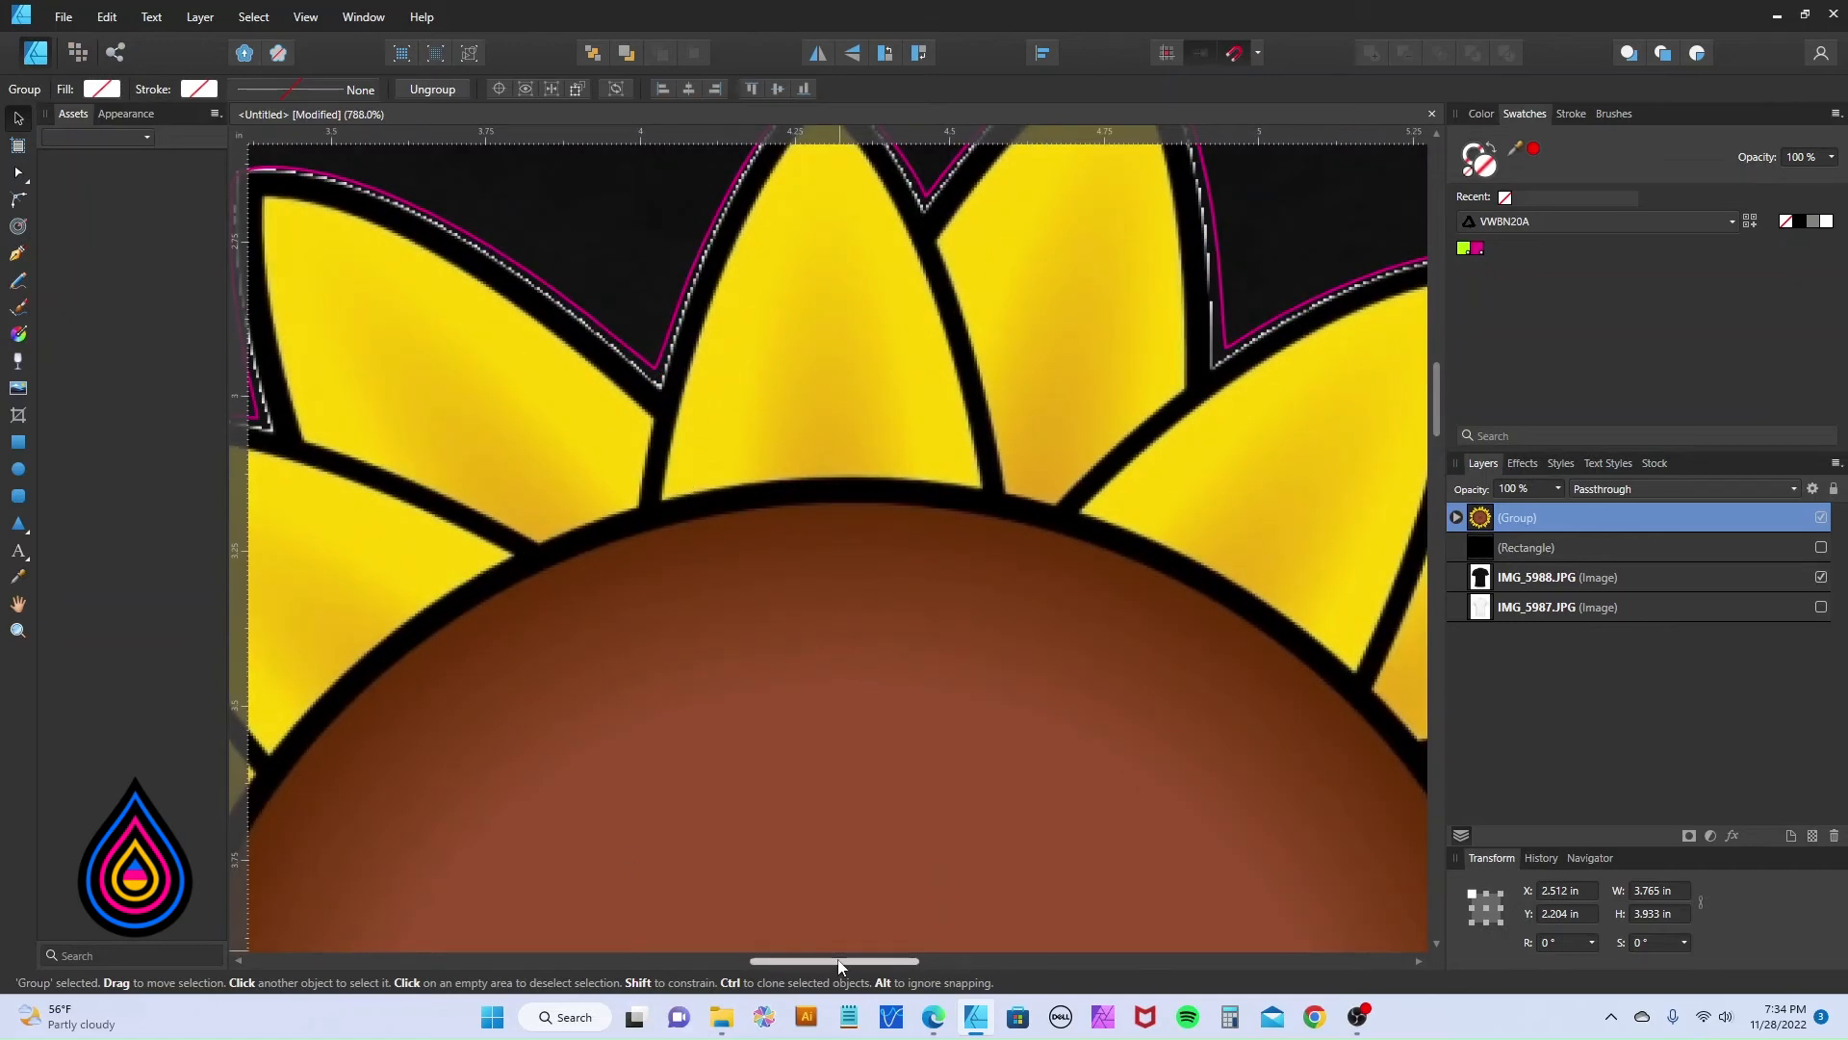
drag(828, 961, 756, 960)
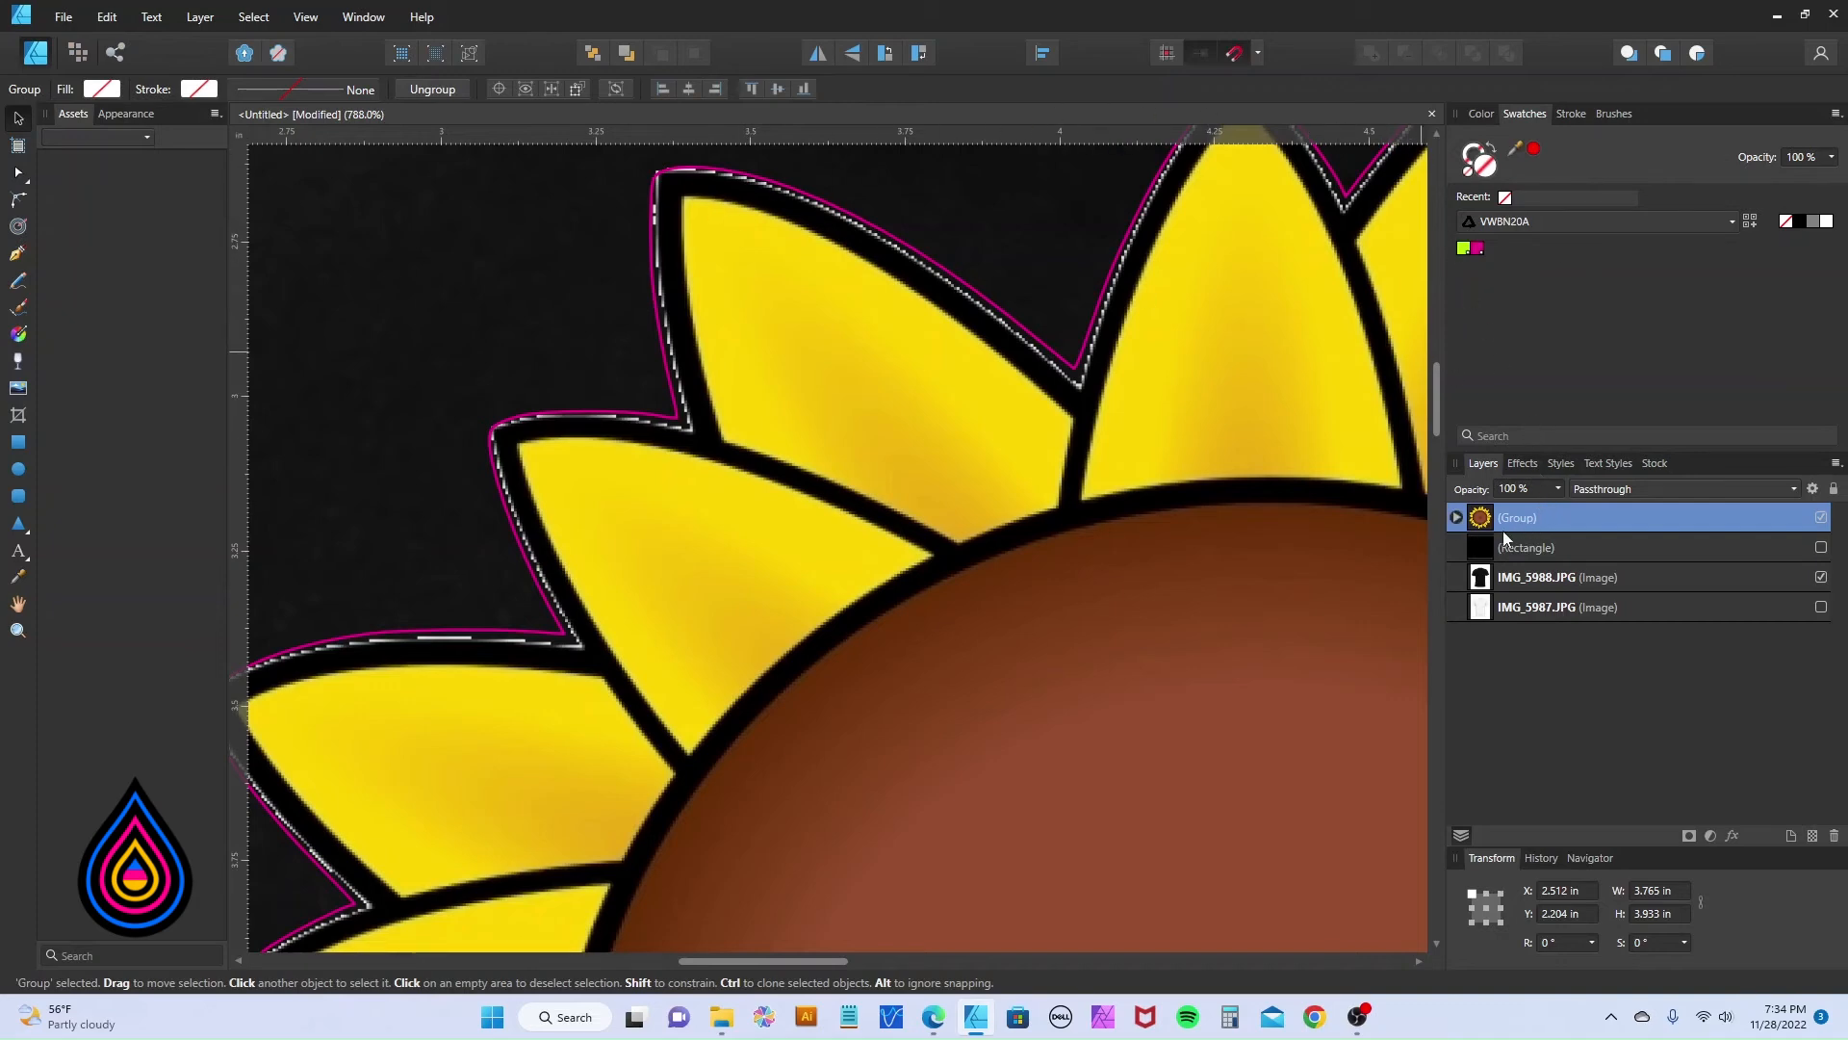
click(1457, 518)
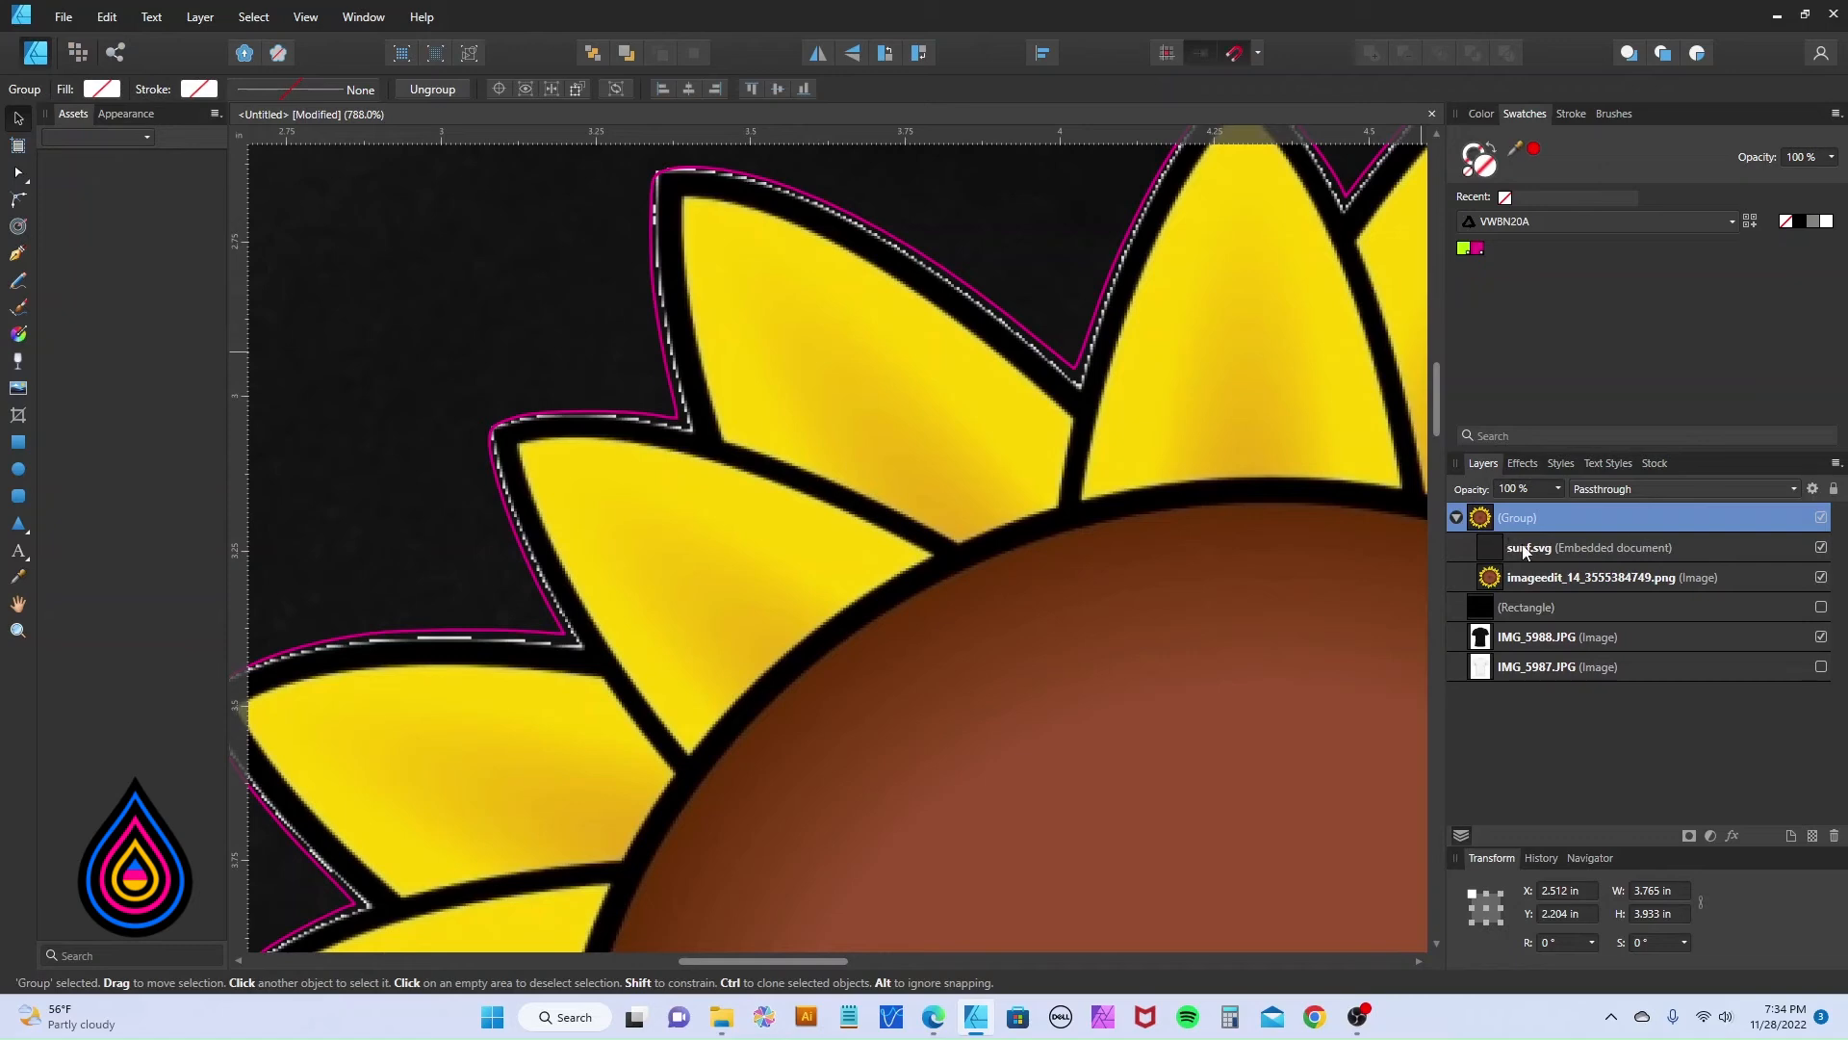
click(1524, 550)
double_click(1490, 547)
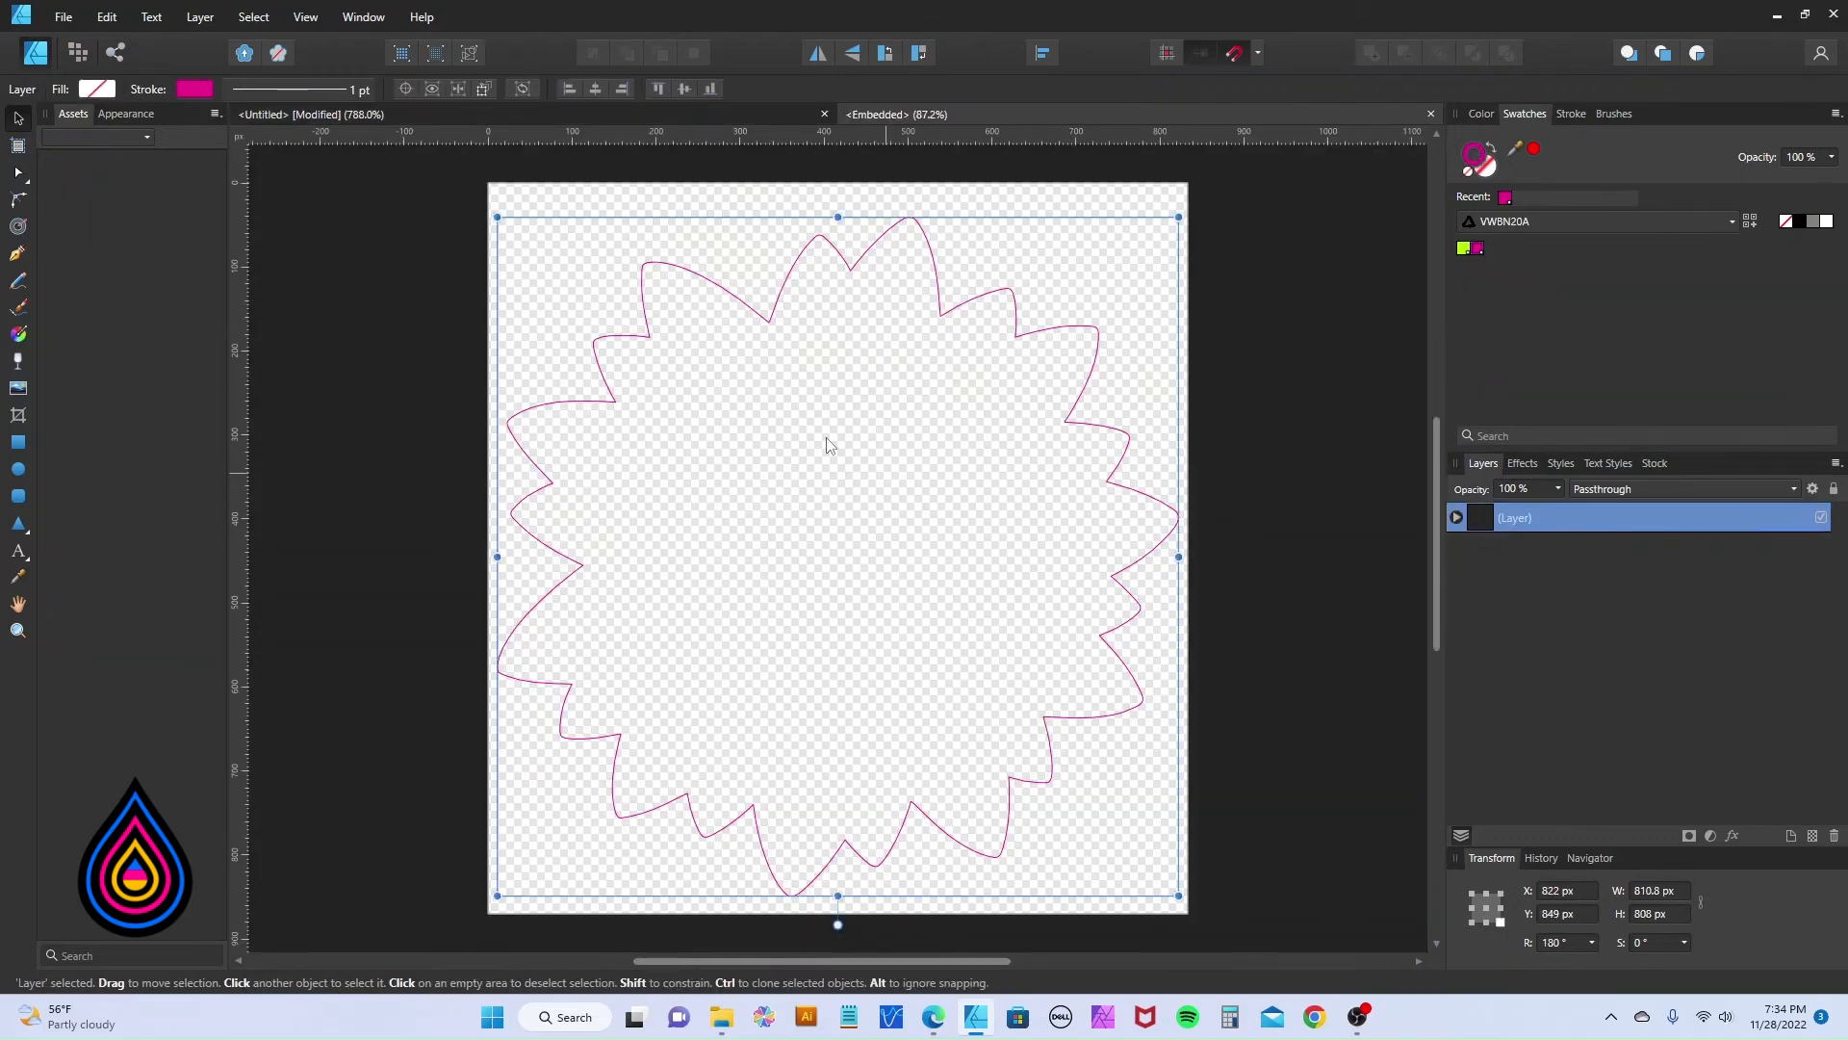
click(645, 277)
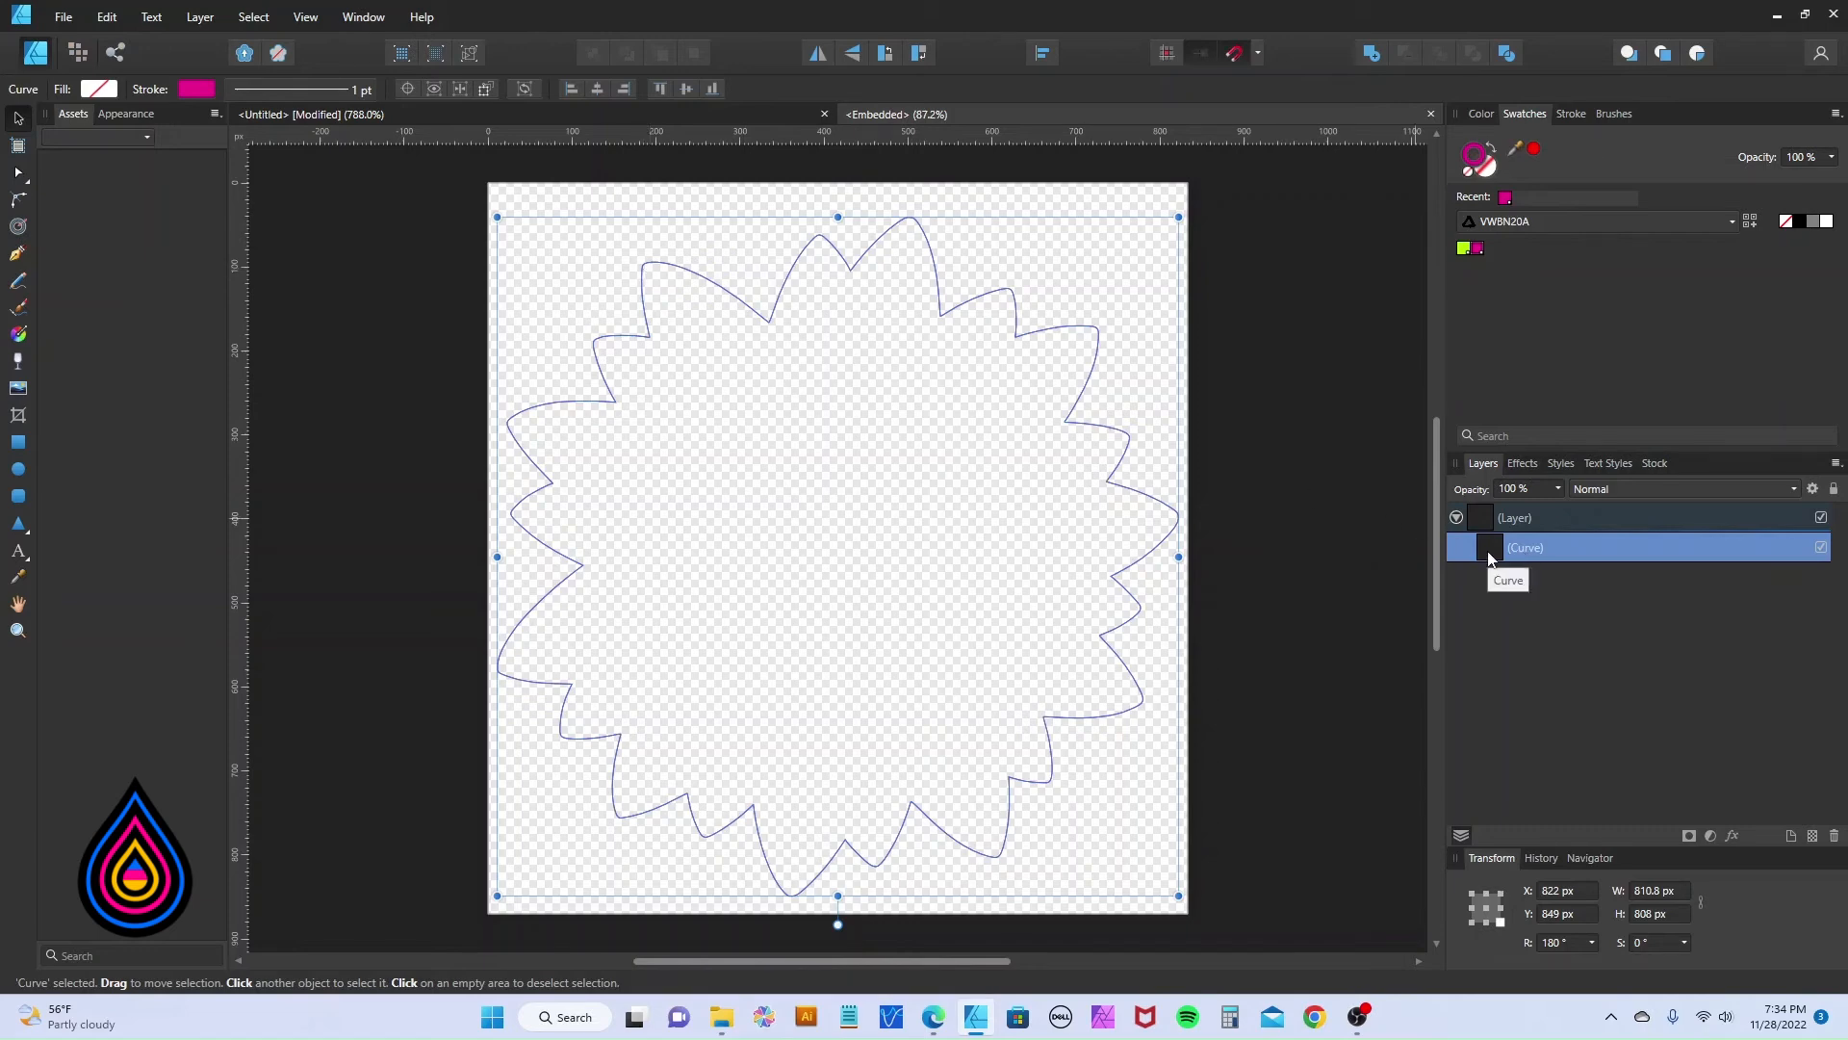
key(ctrl+0)
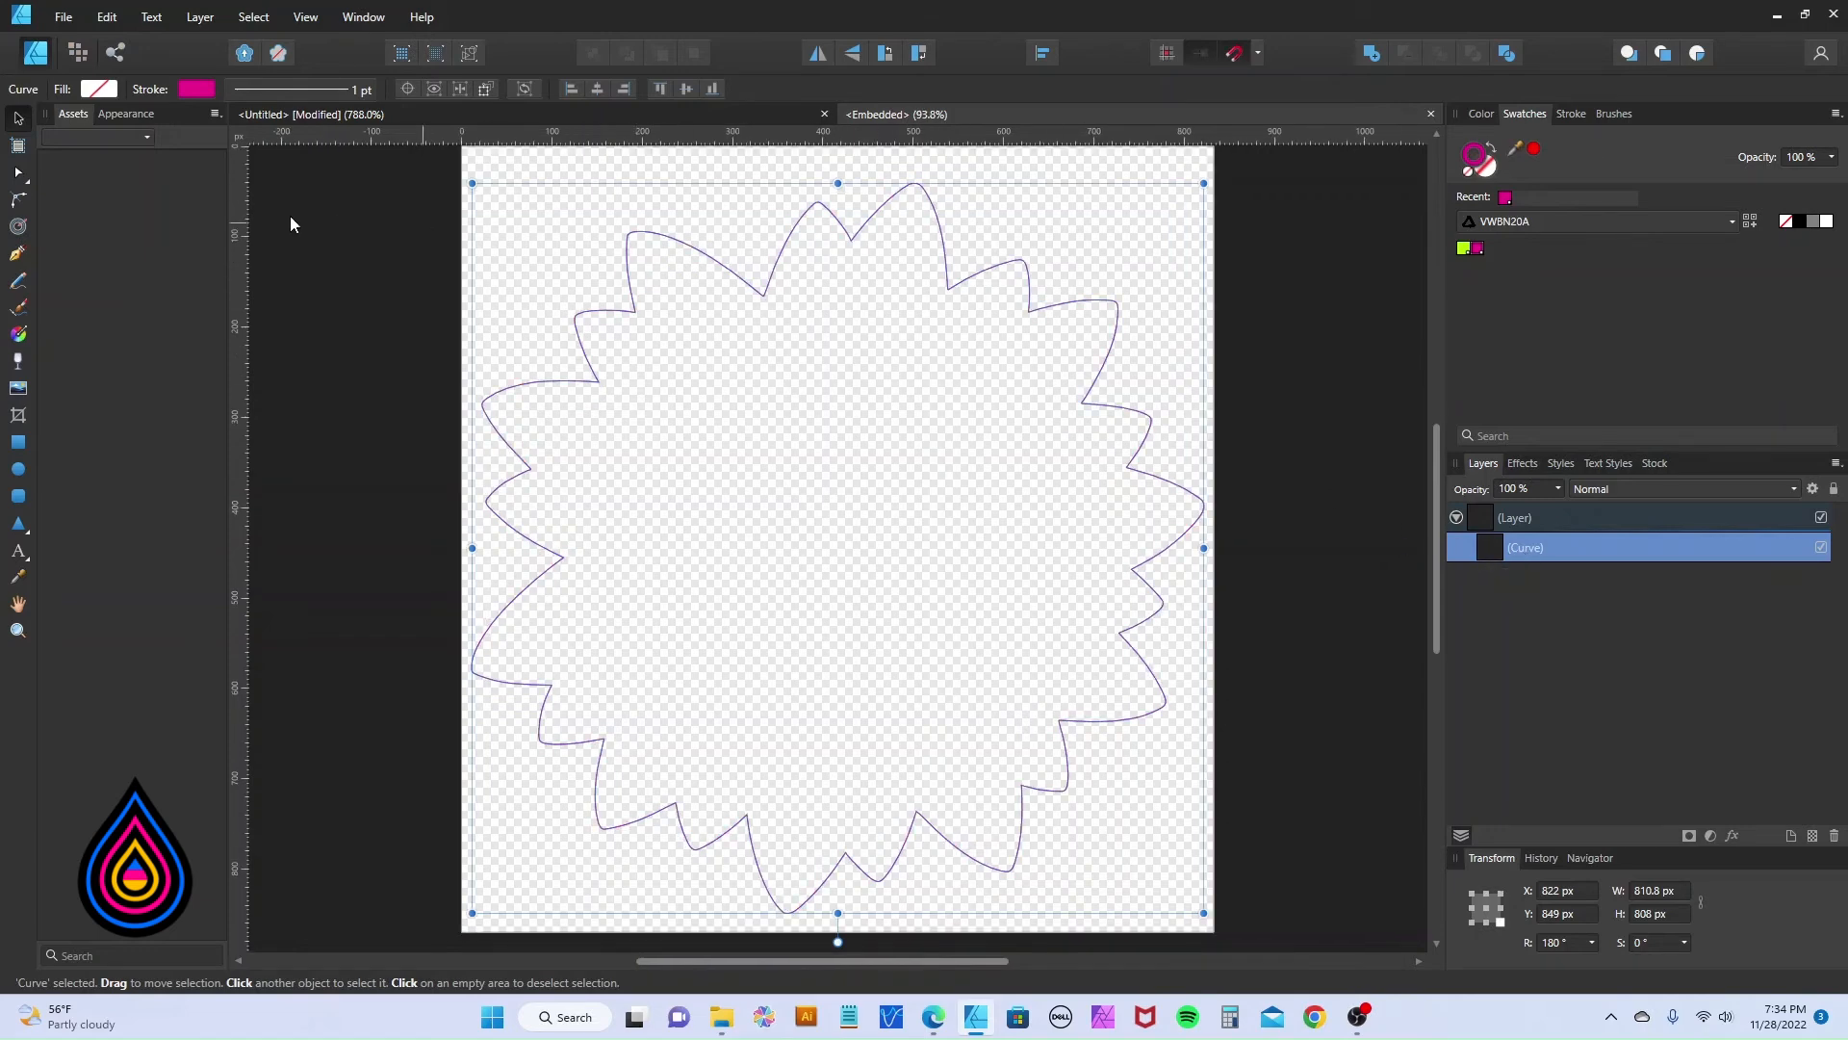
click(18, 174)
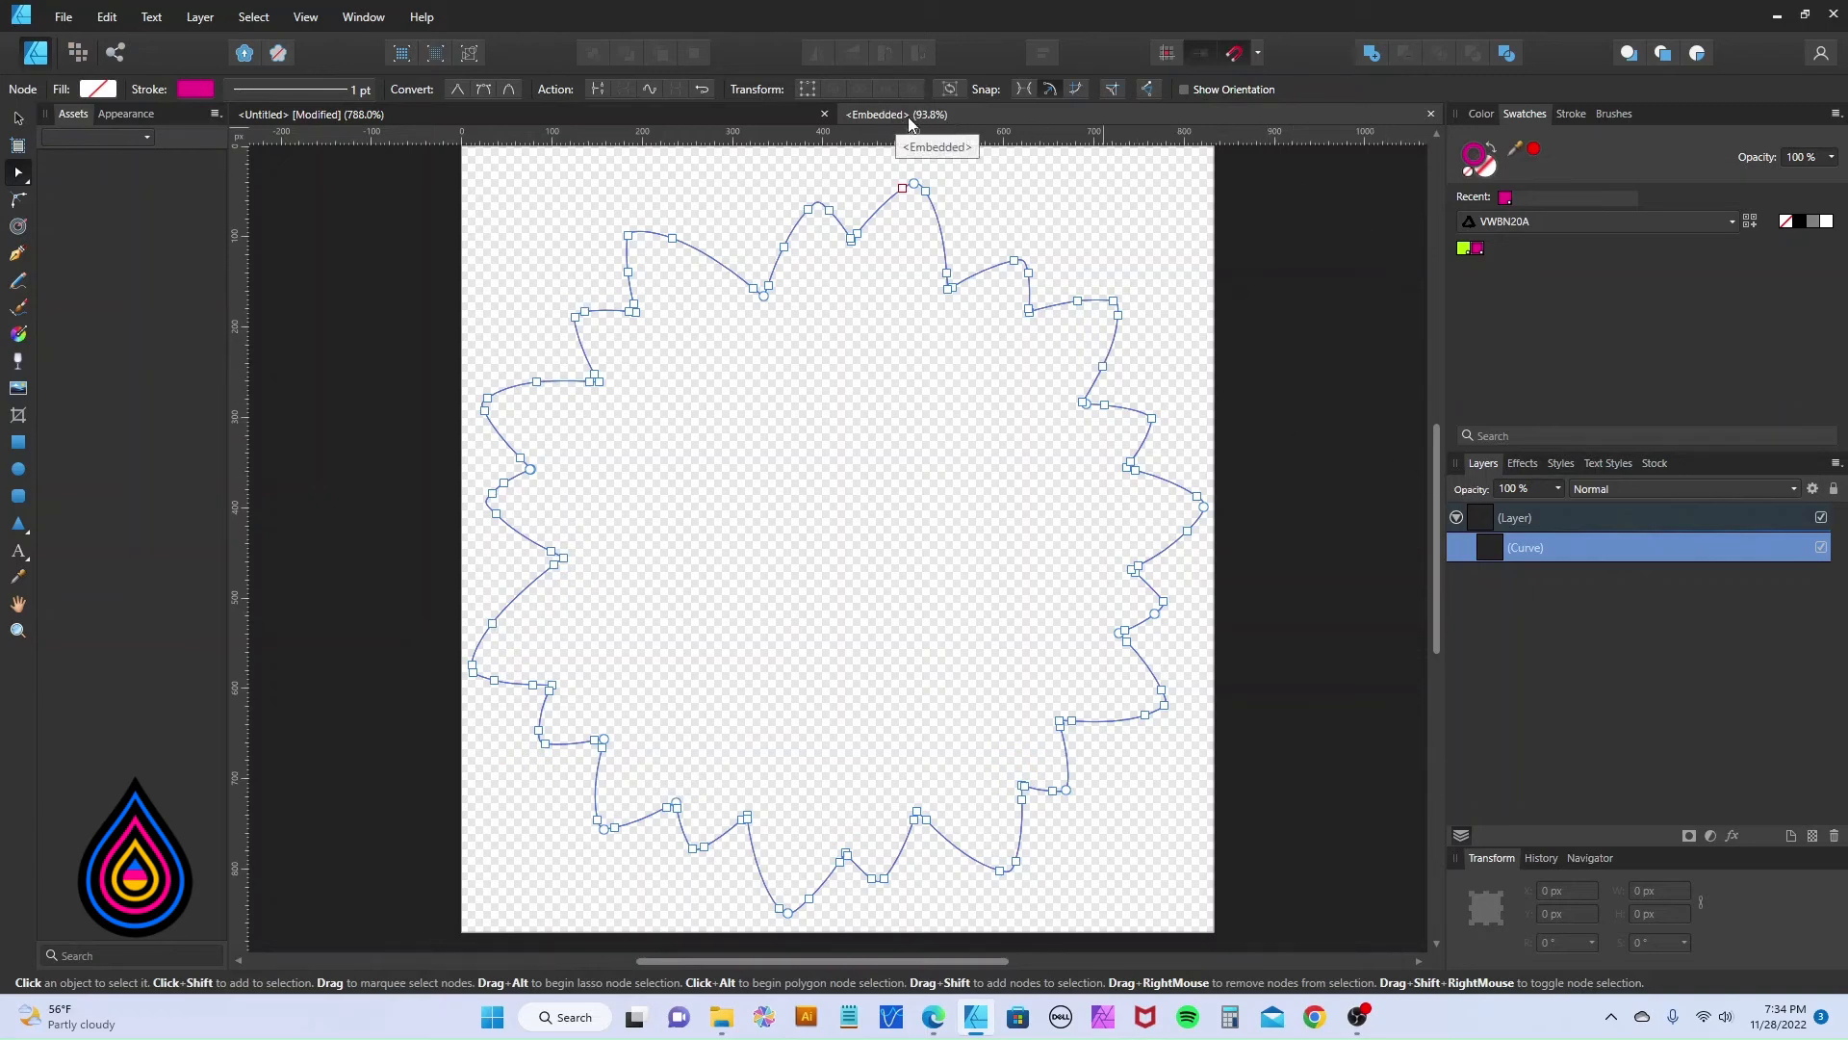
click(1430, 115)
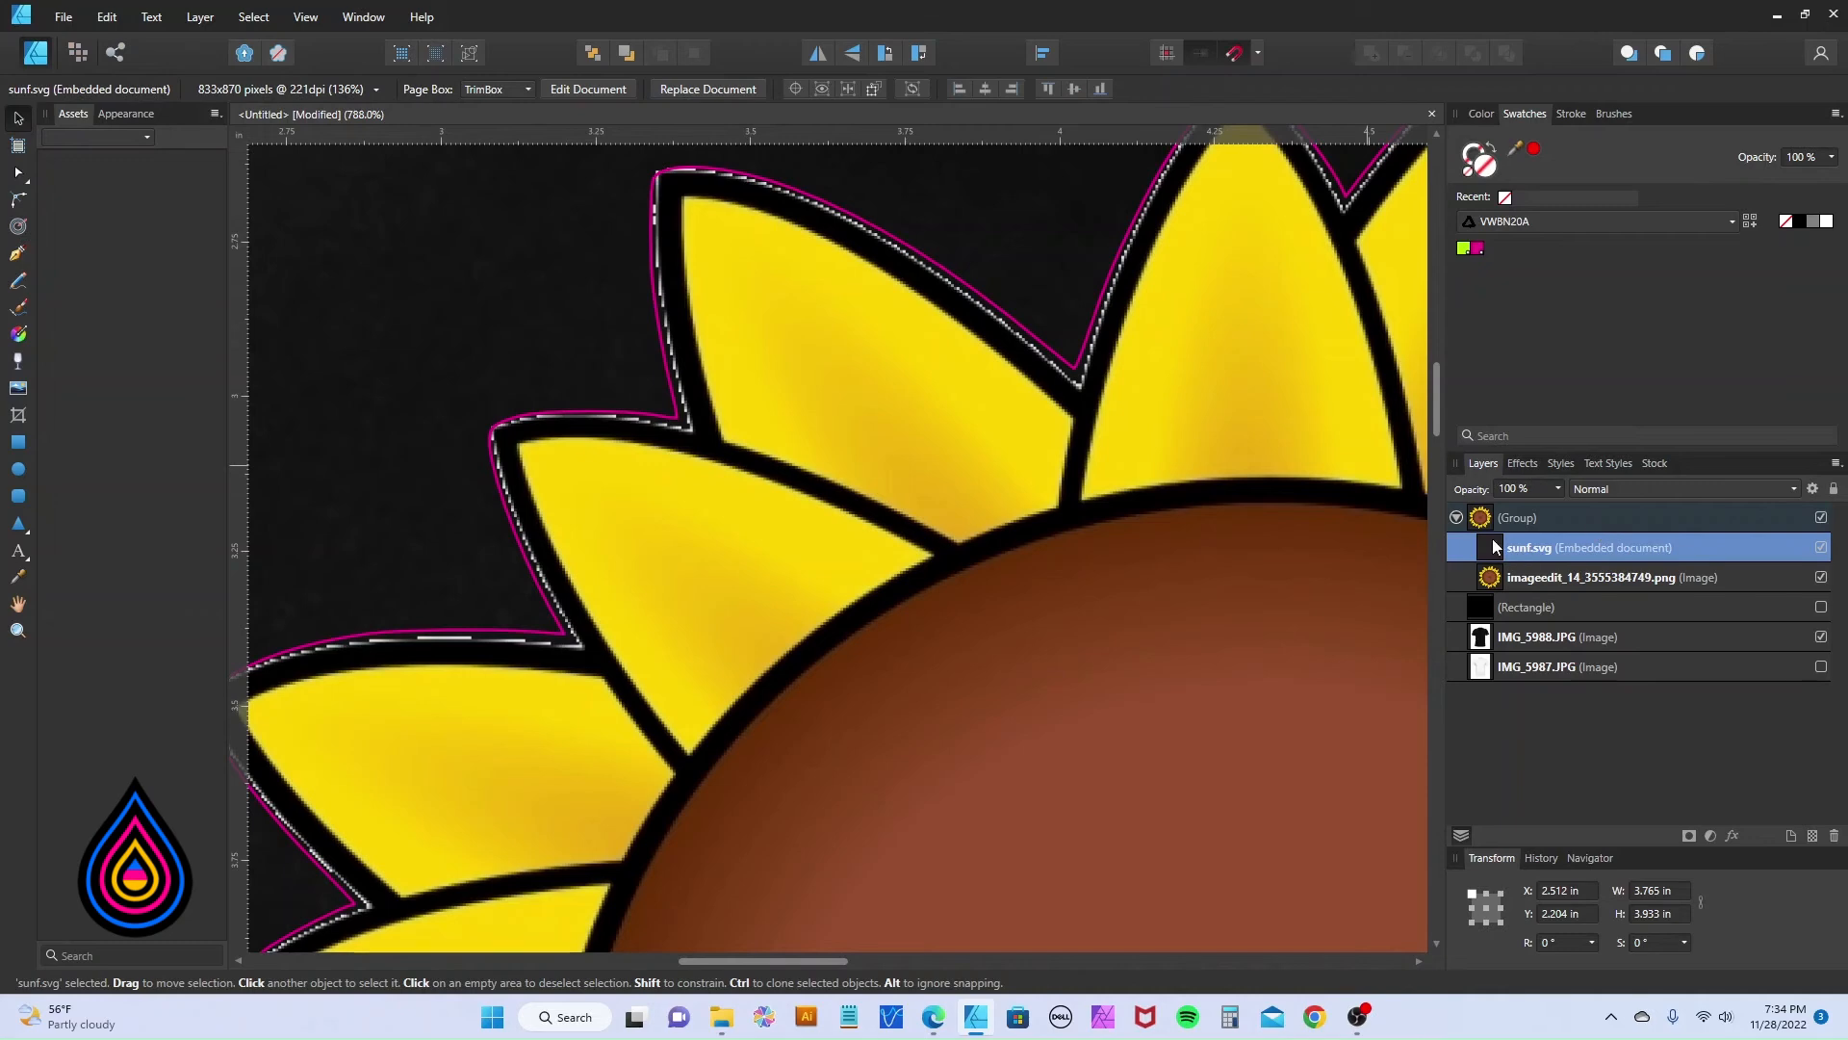
Cut the magenta outline curve out of the embedded sunf.svg document and return to the T-shirt design.
click(18, 174)
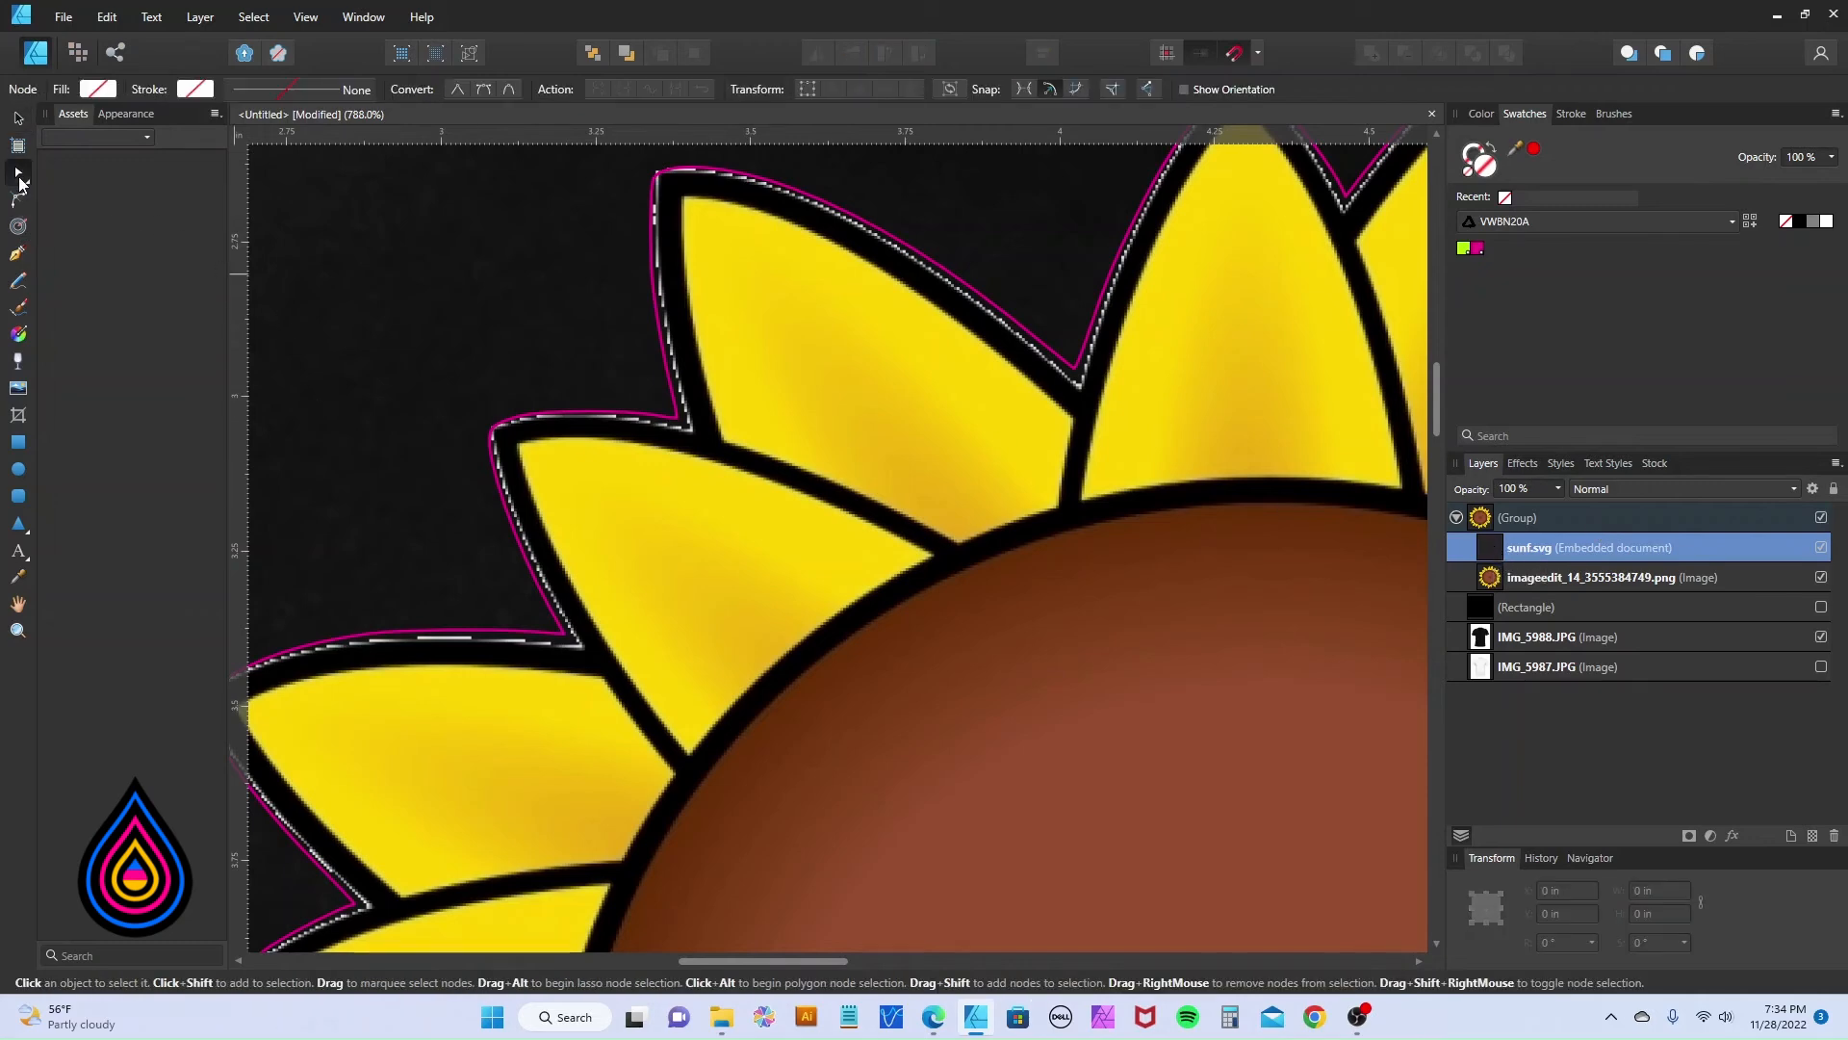
click(18, 117)
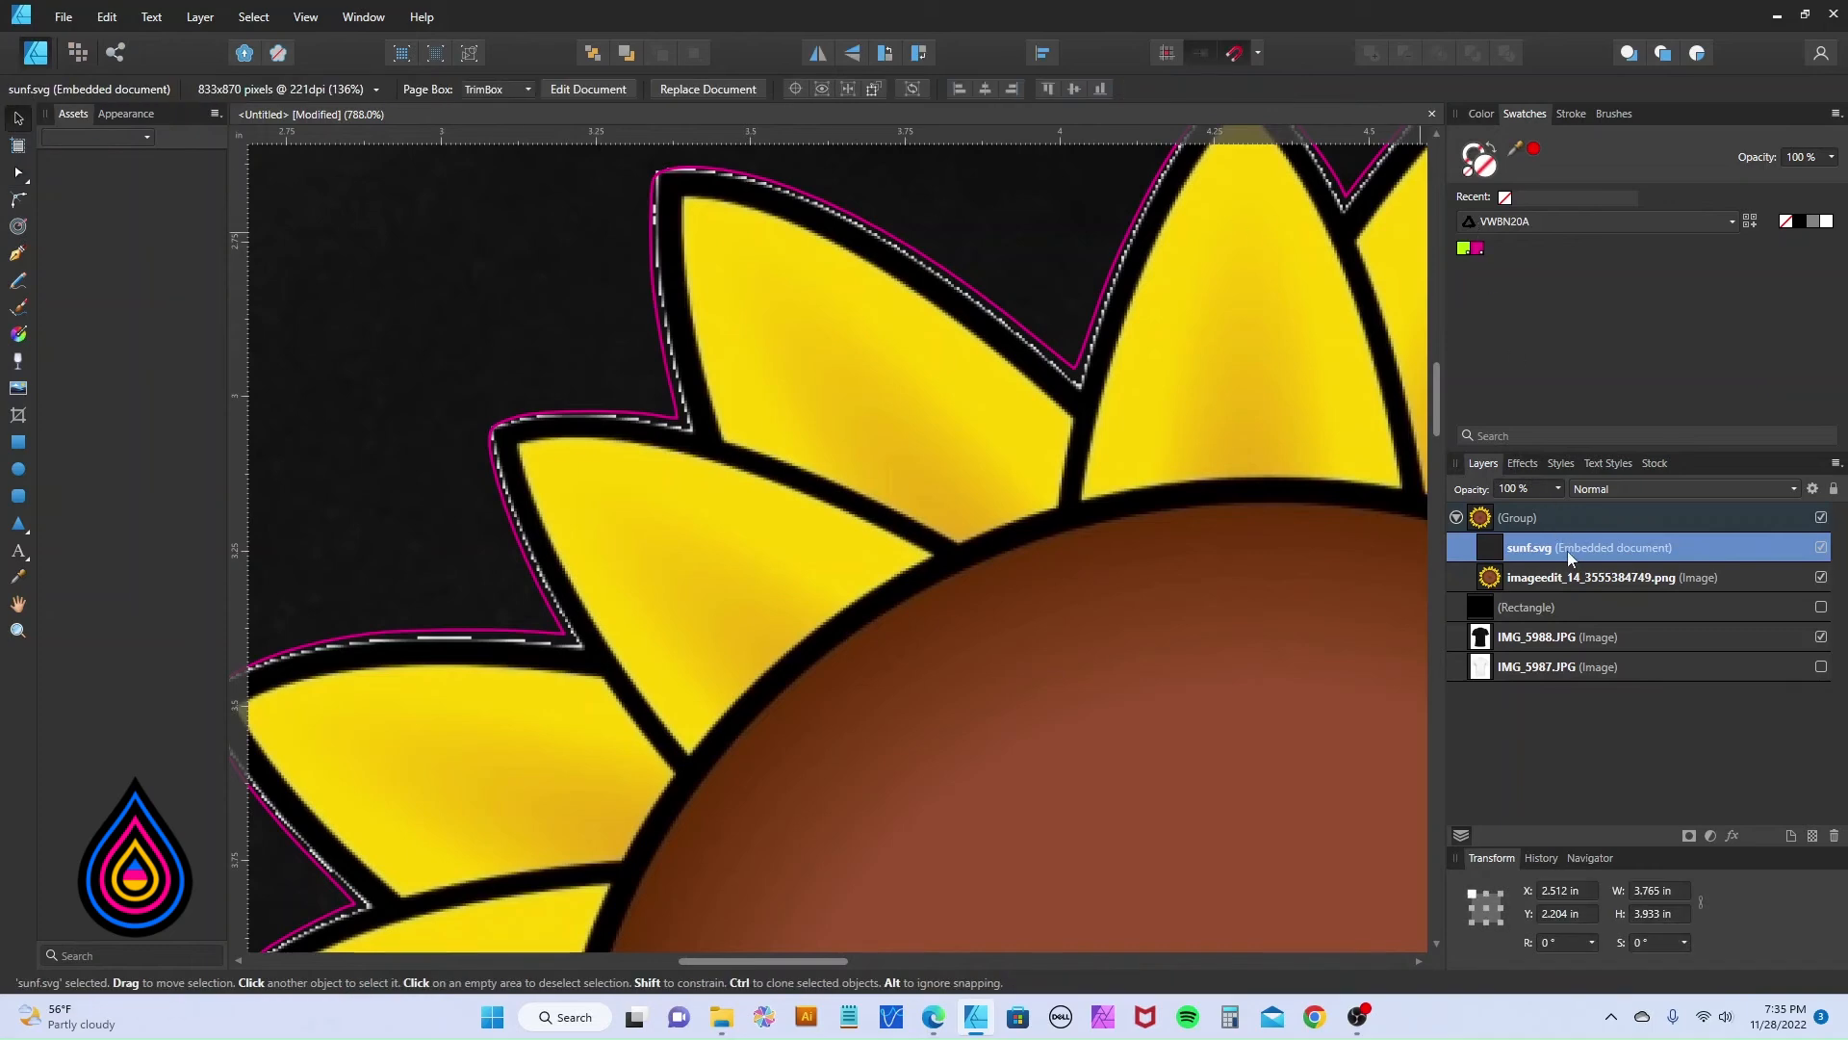
double_click(1496, 553)
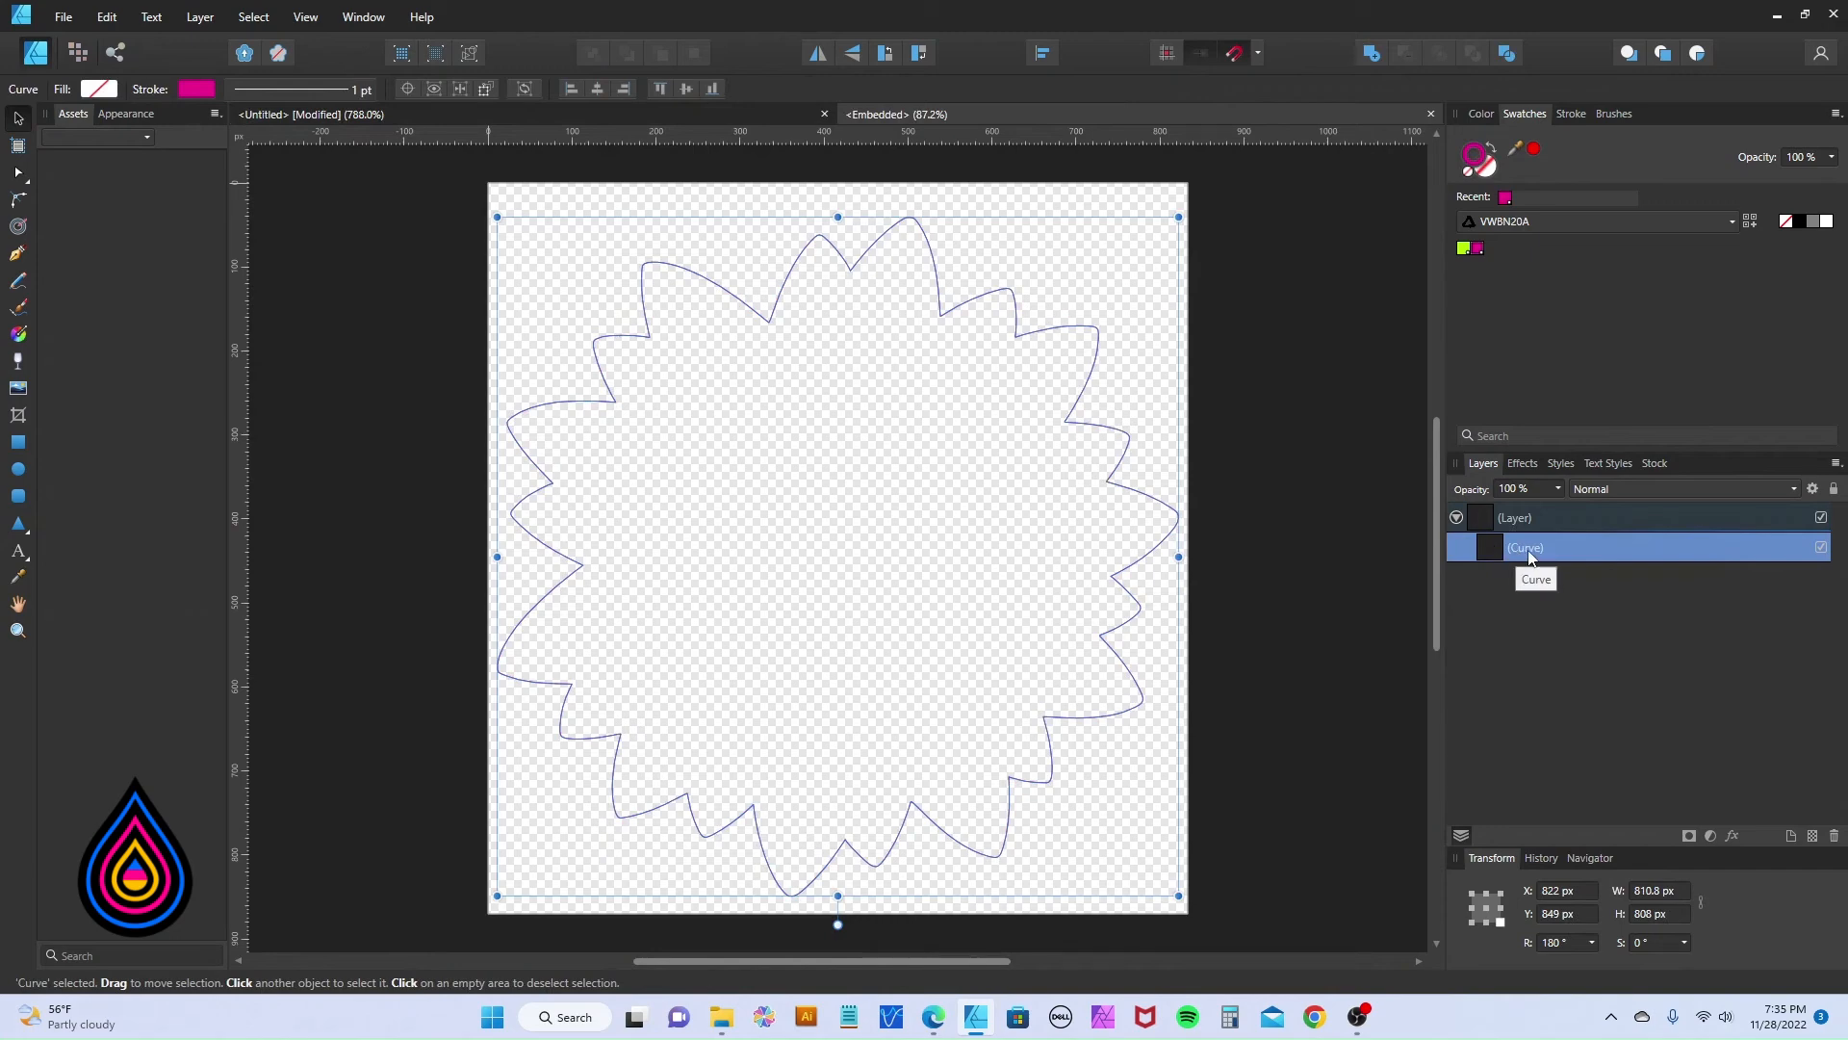
key(ctrl+x)
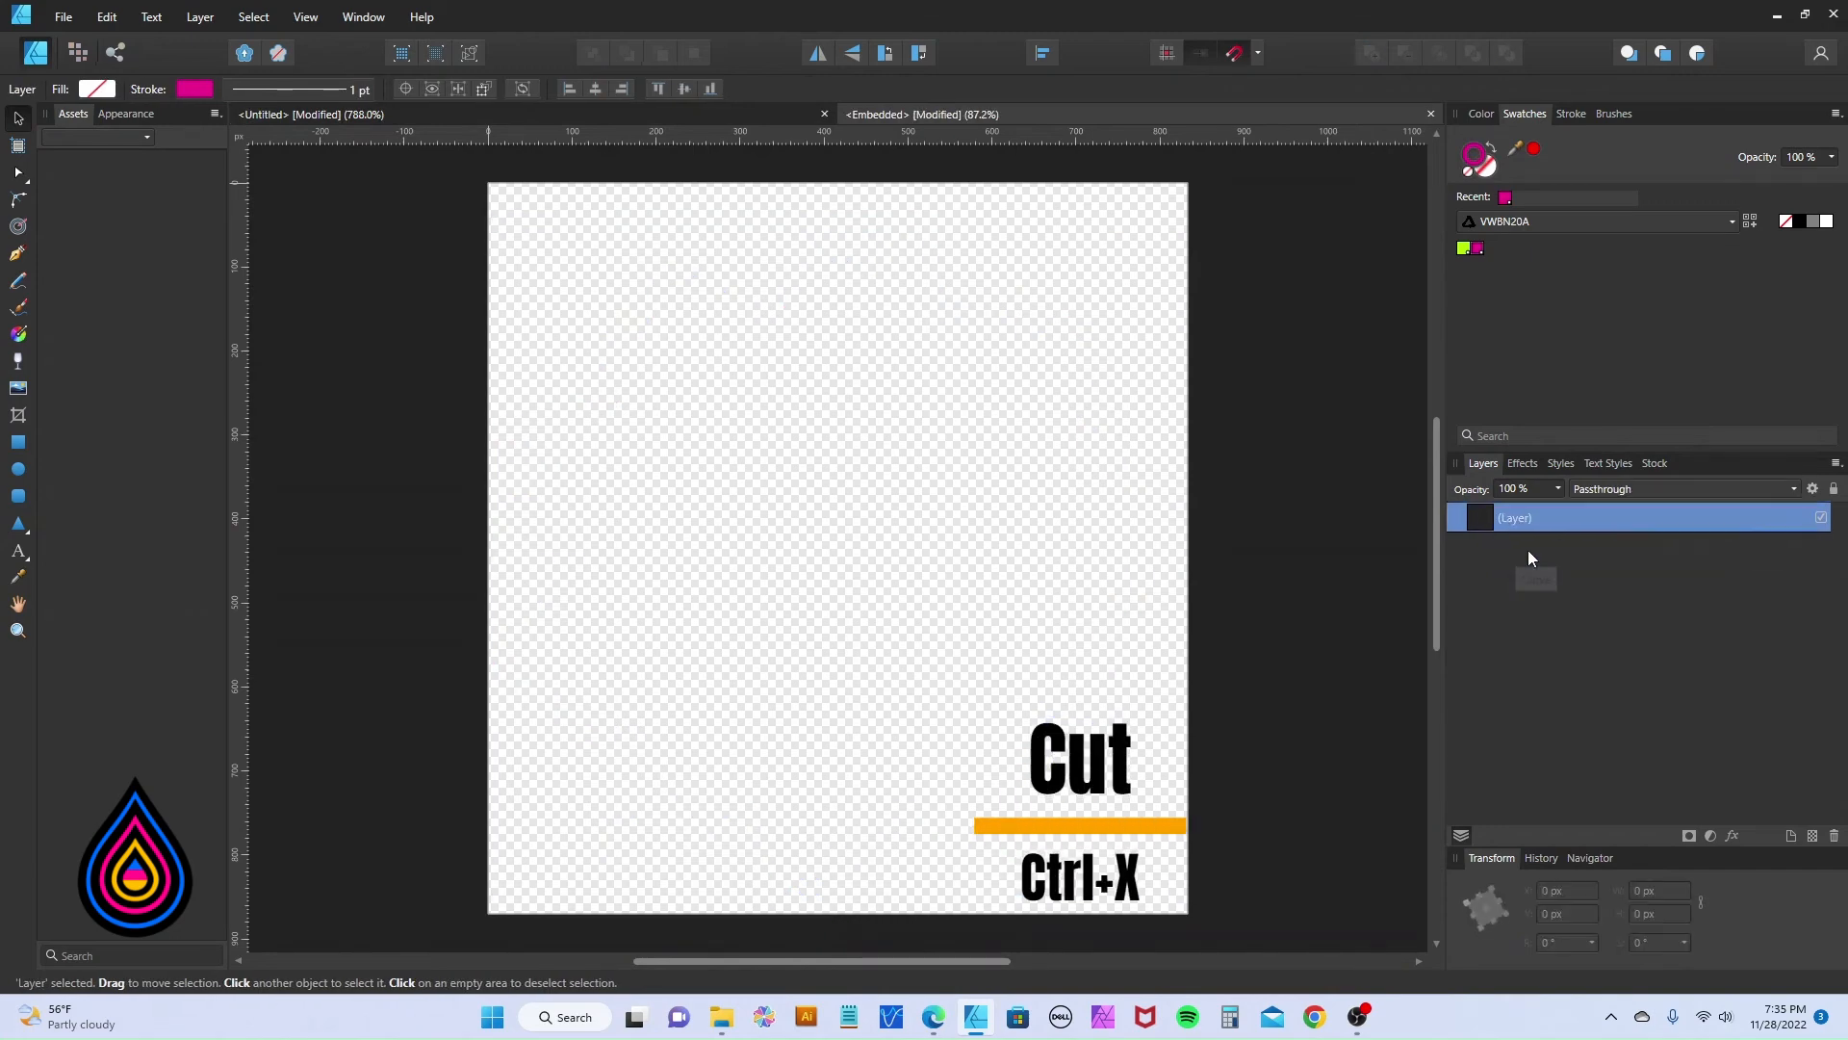
key(ctrl+x)
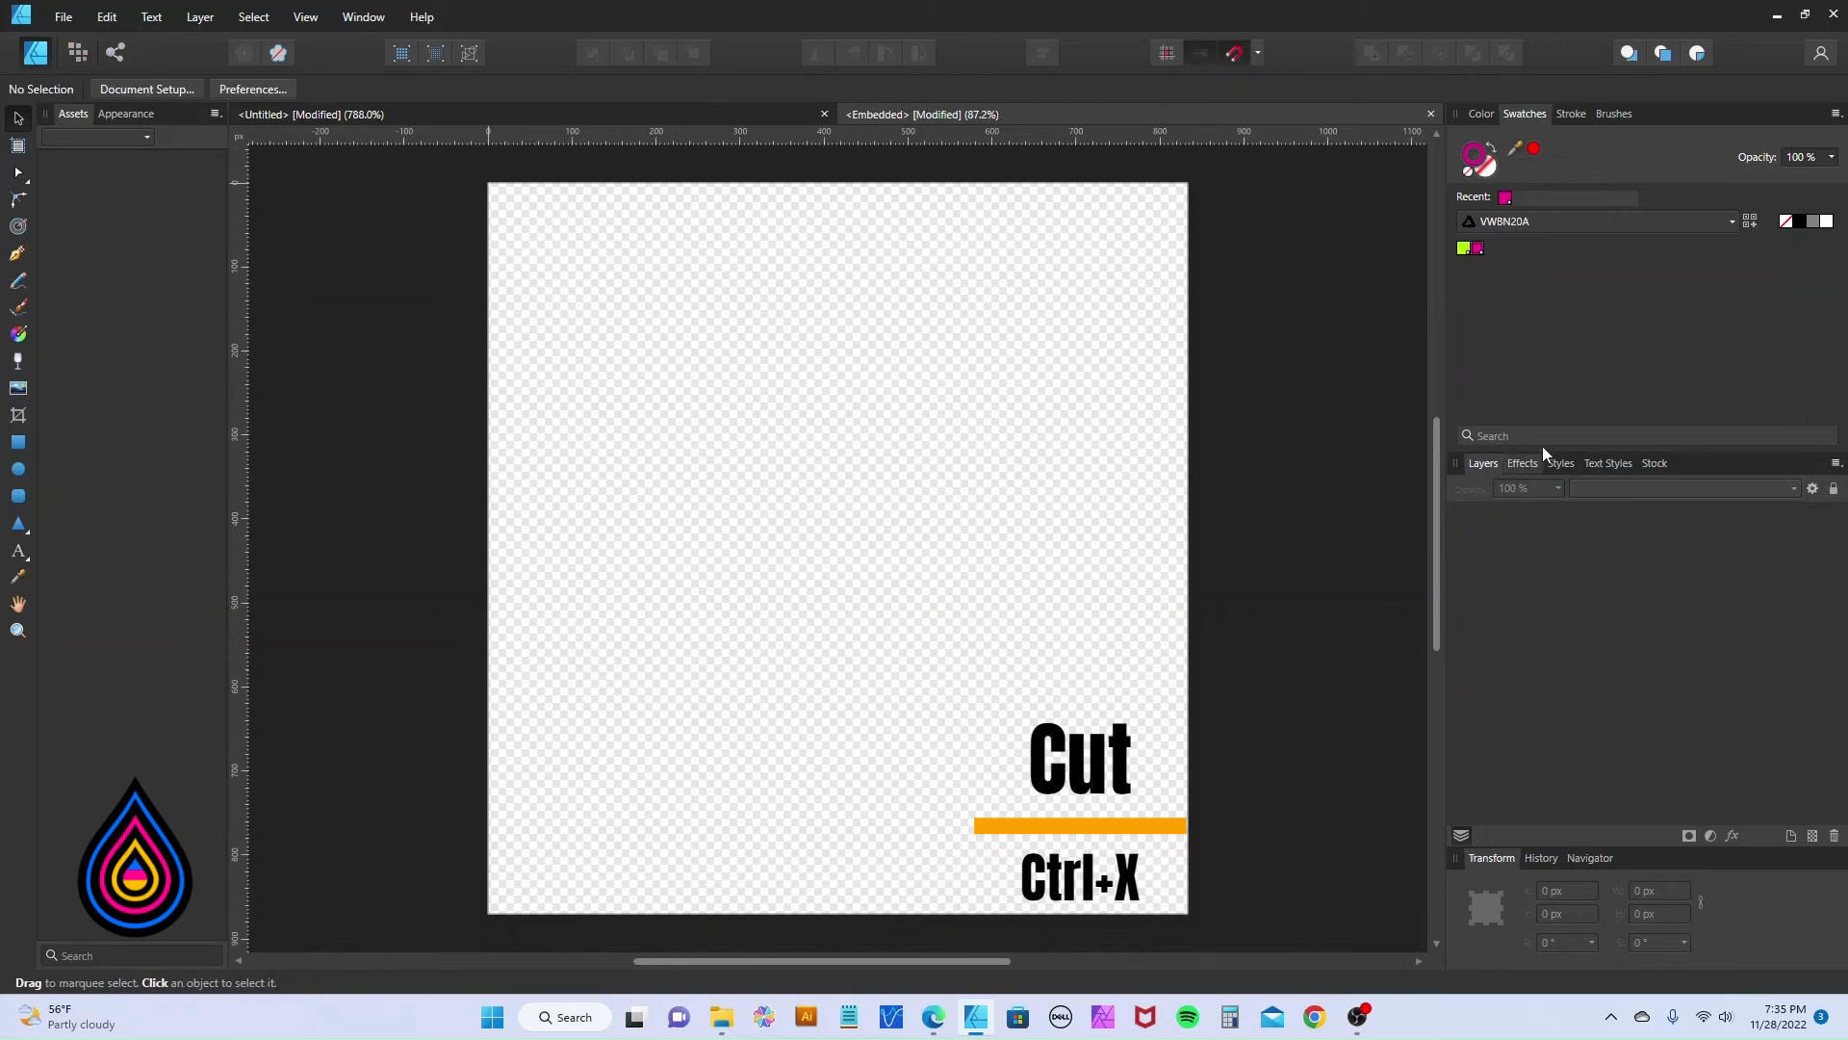
click(1428, 114)
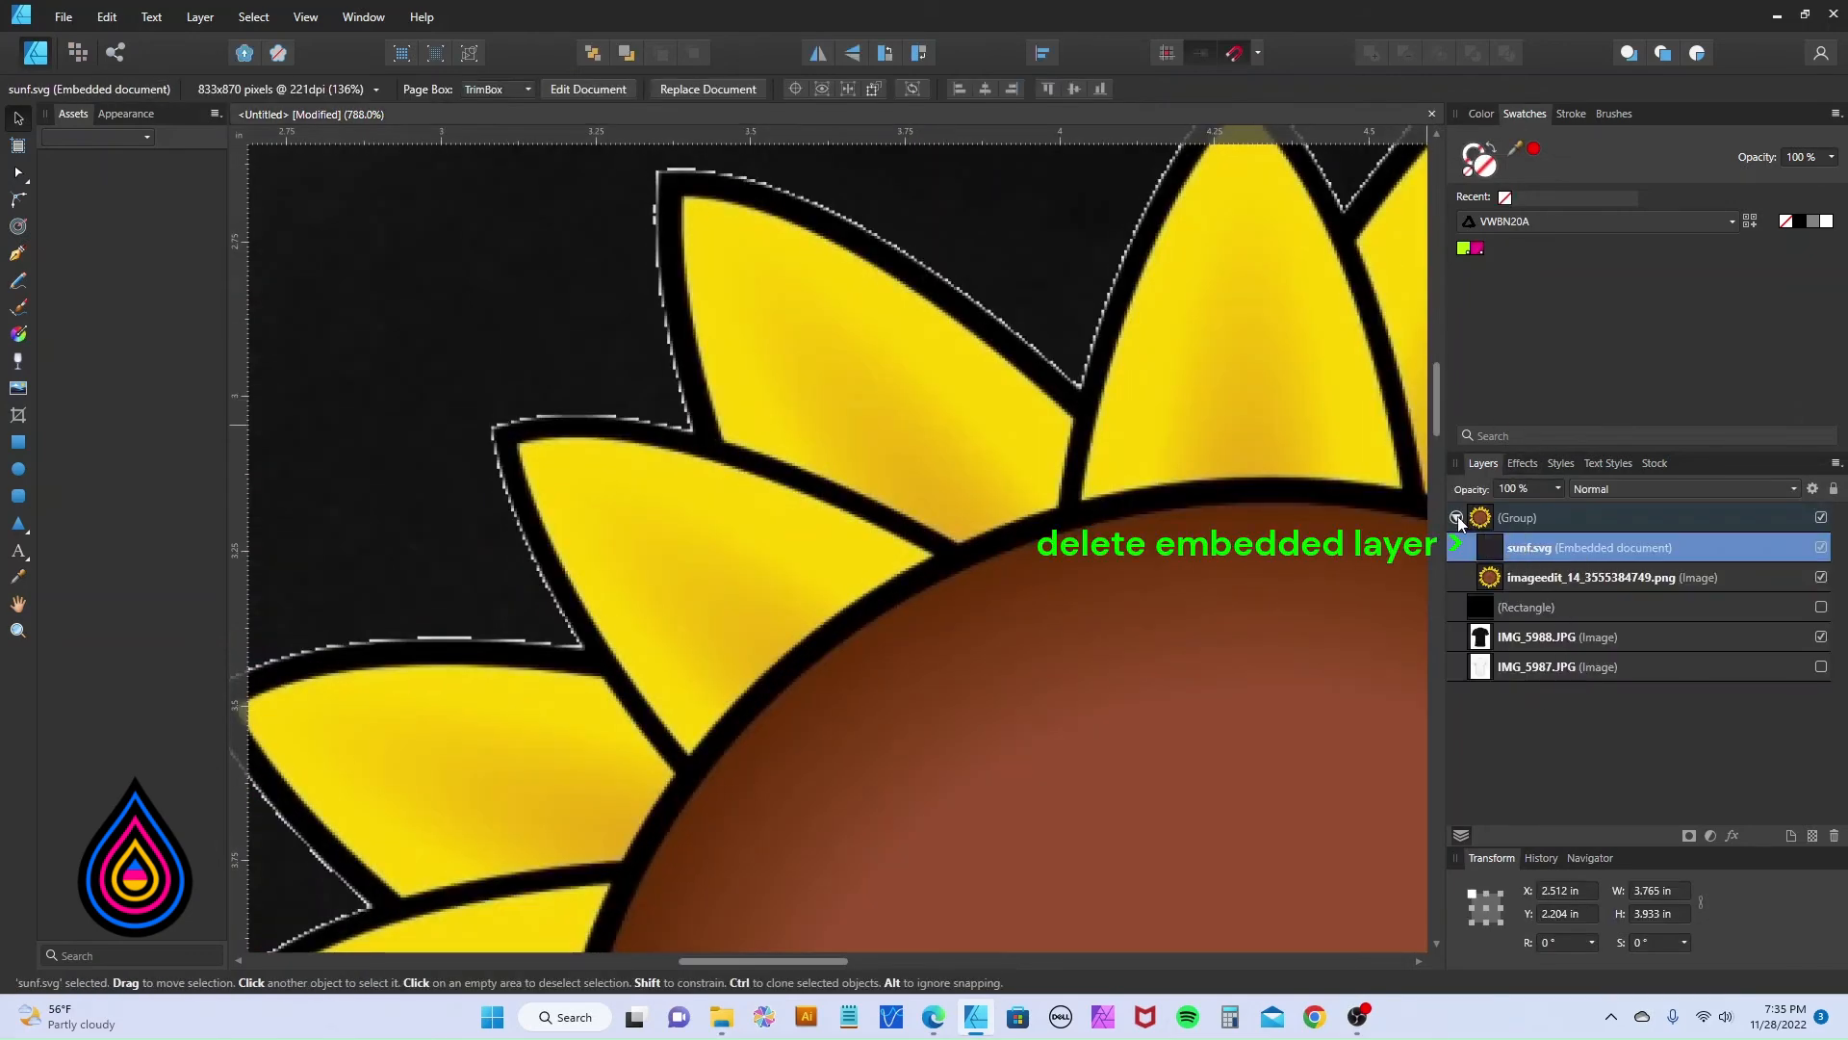
Paste the outline curve into the sunflower group and scale it to about 3.946 by 3.933 in, centred around the sunflower.
key(Delete)
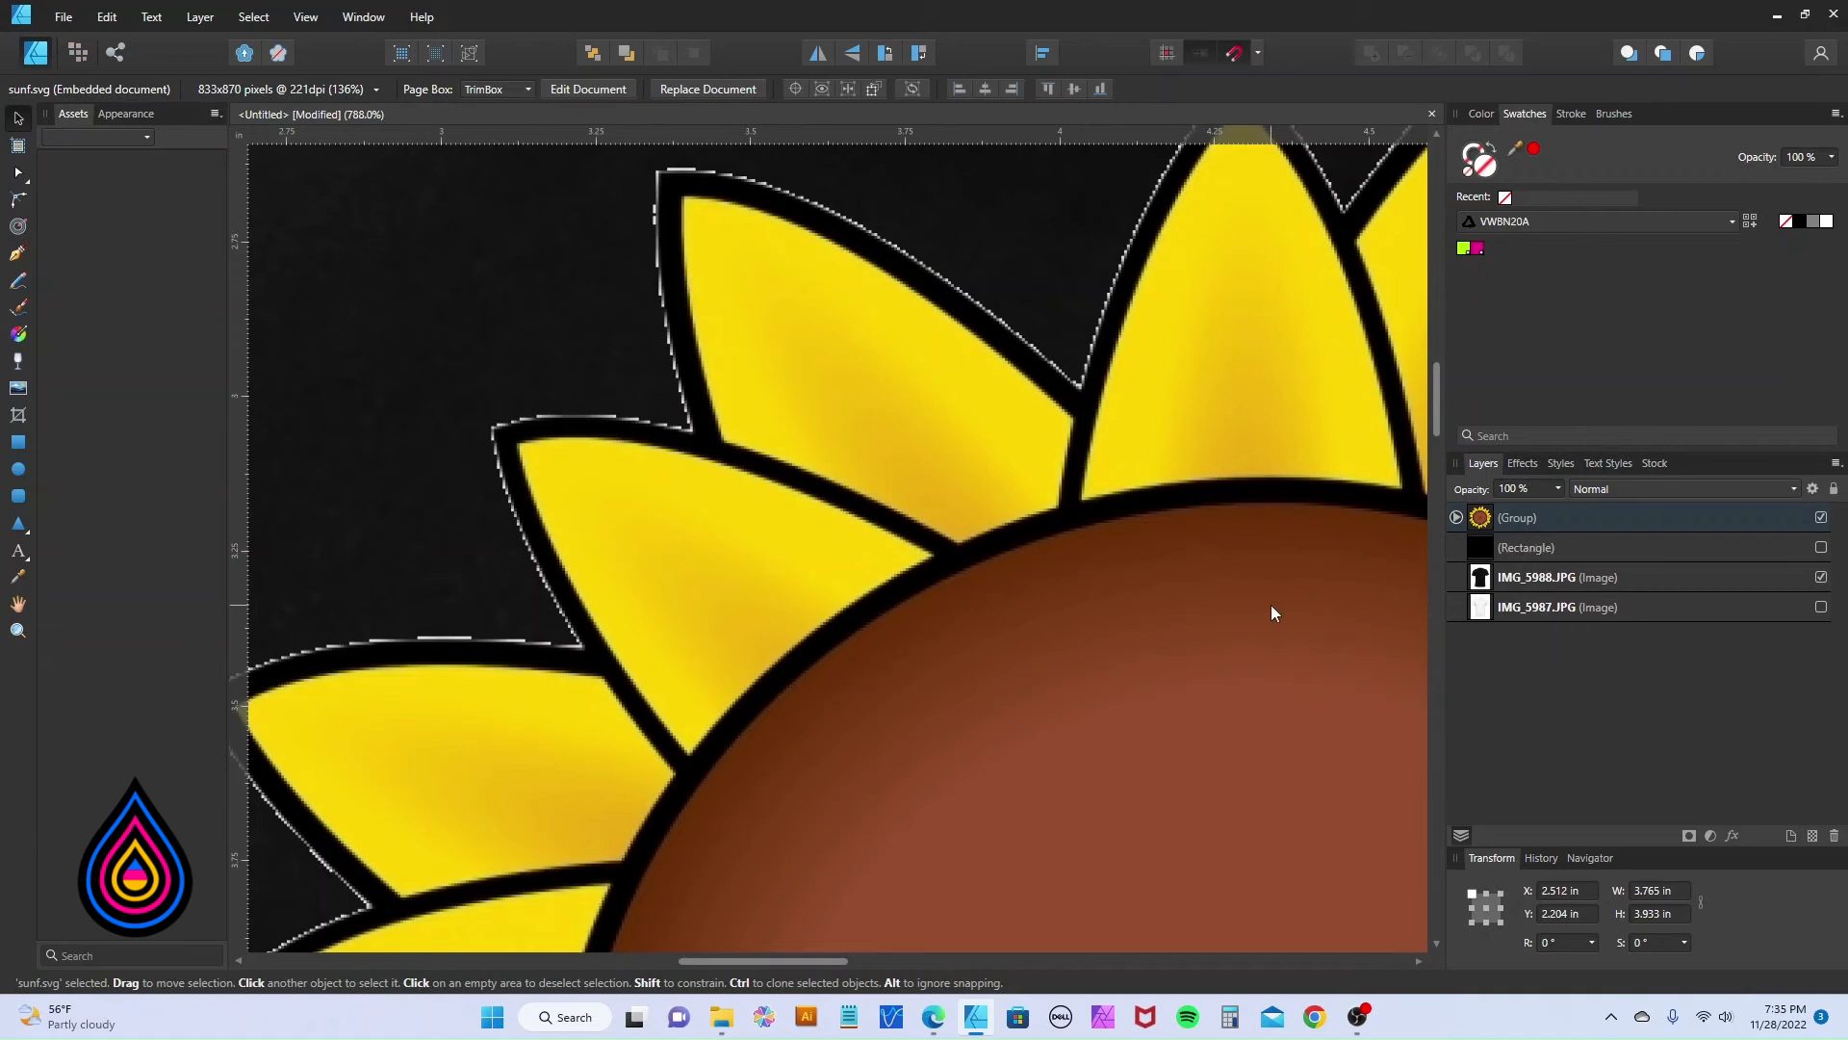
key(ctrl+0)
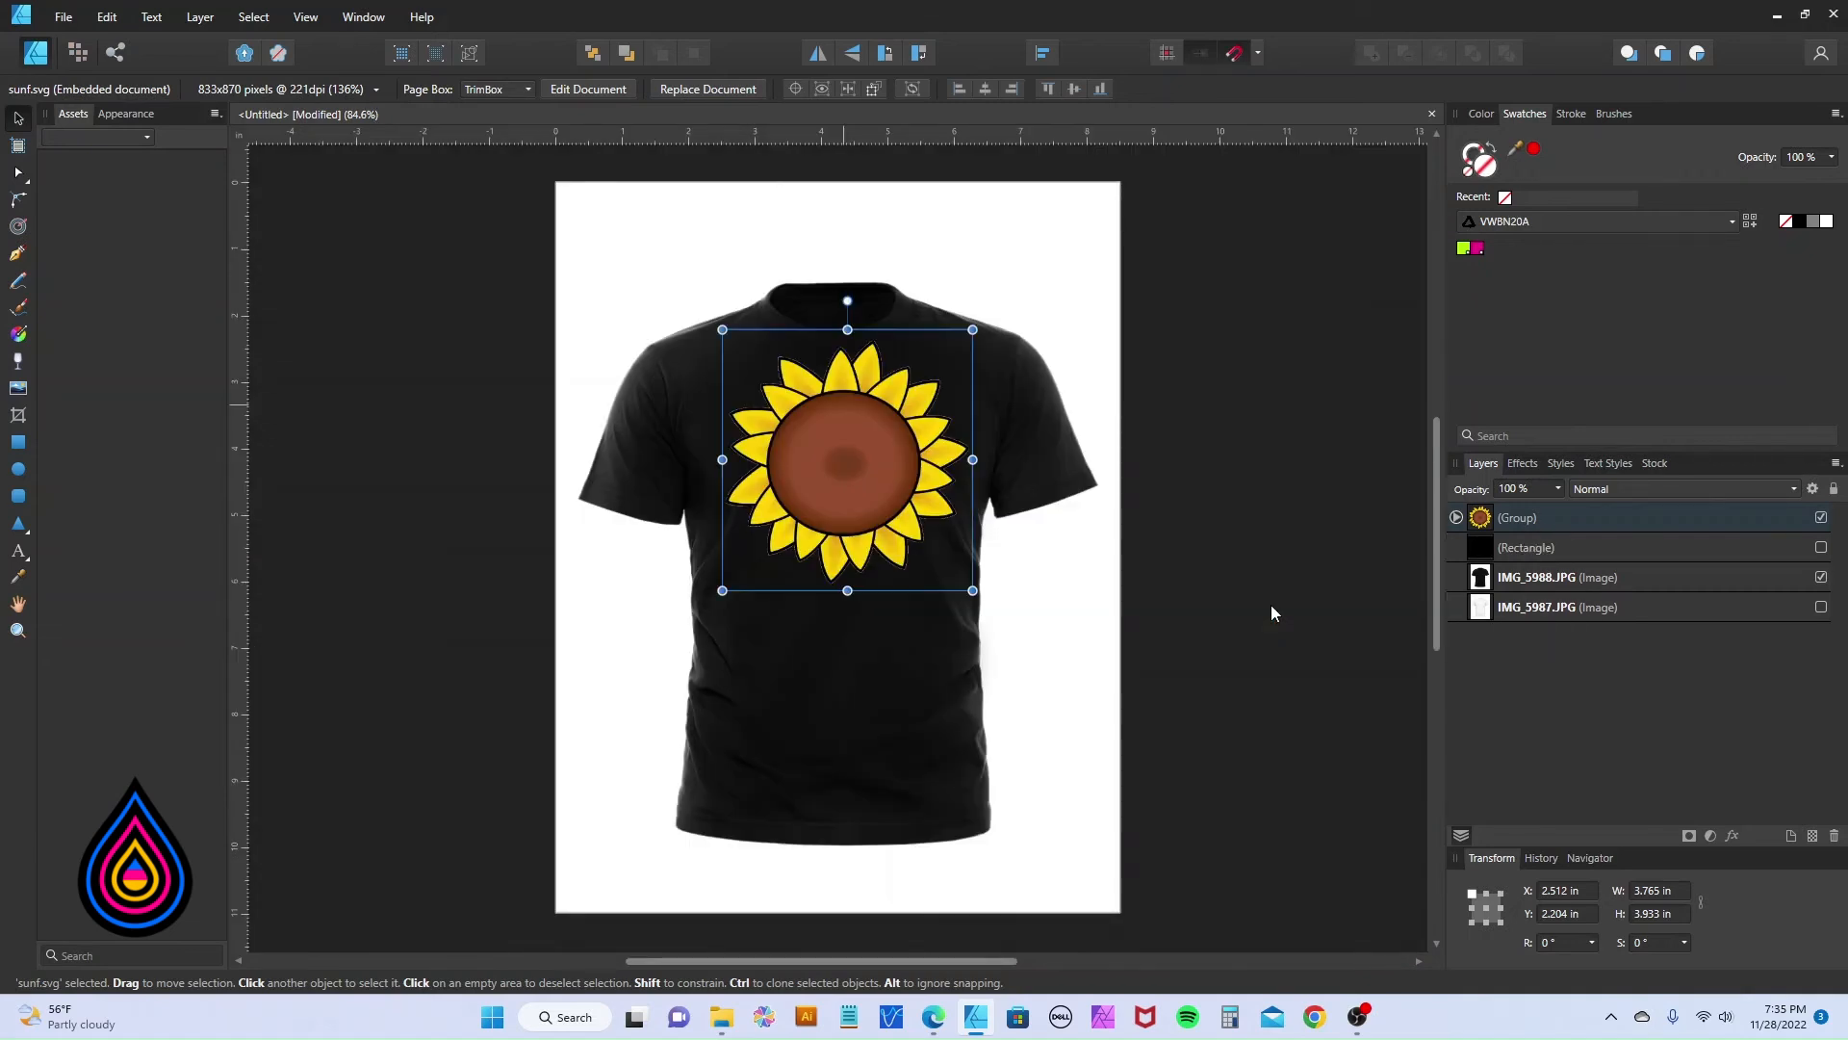
key(ctrl+v)
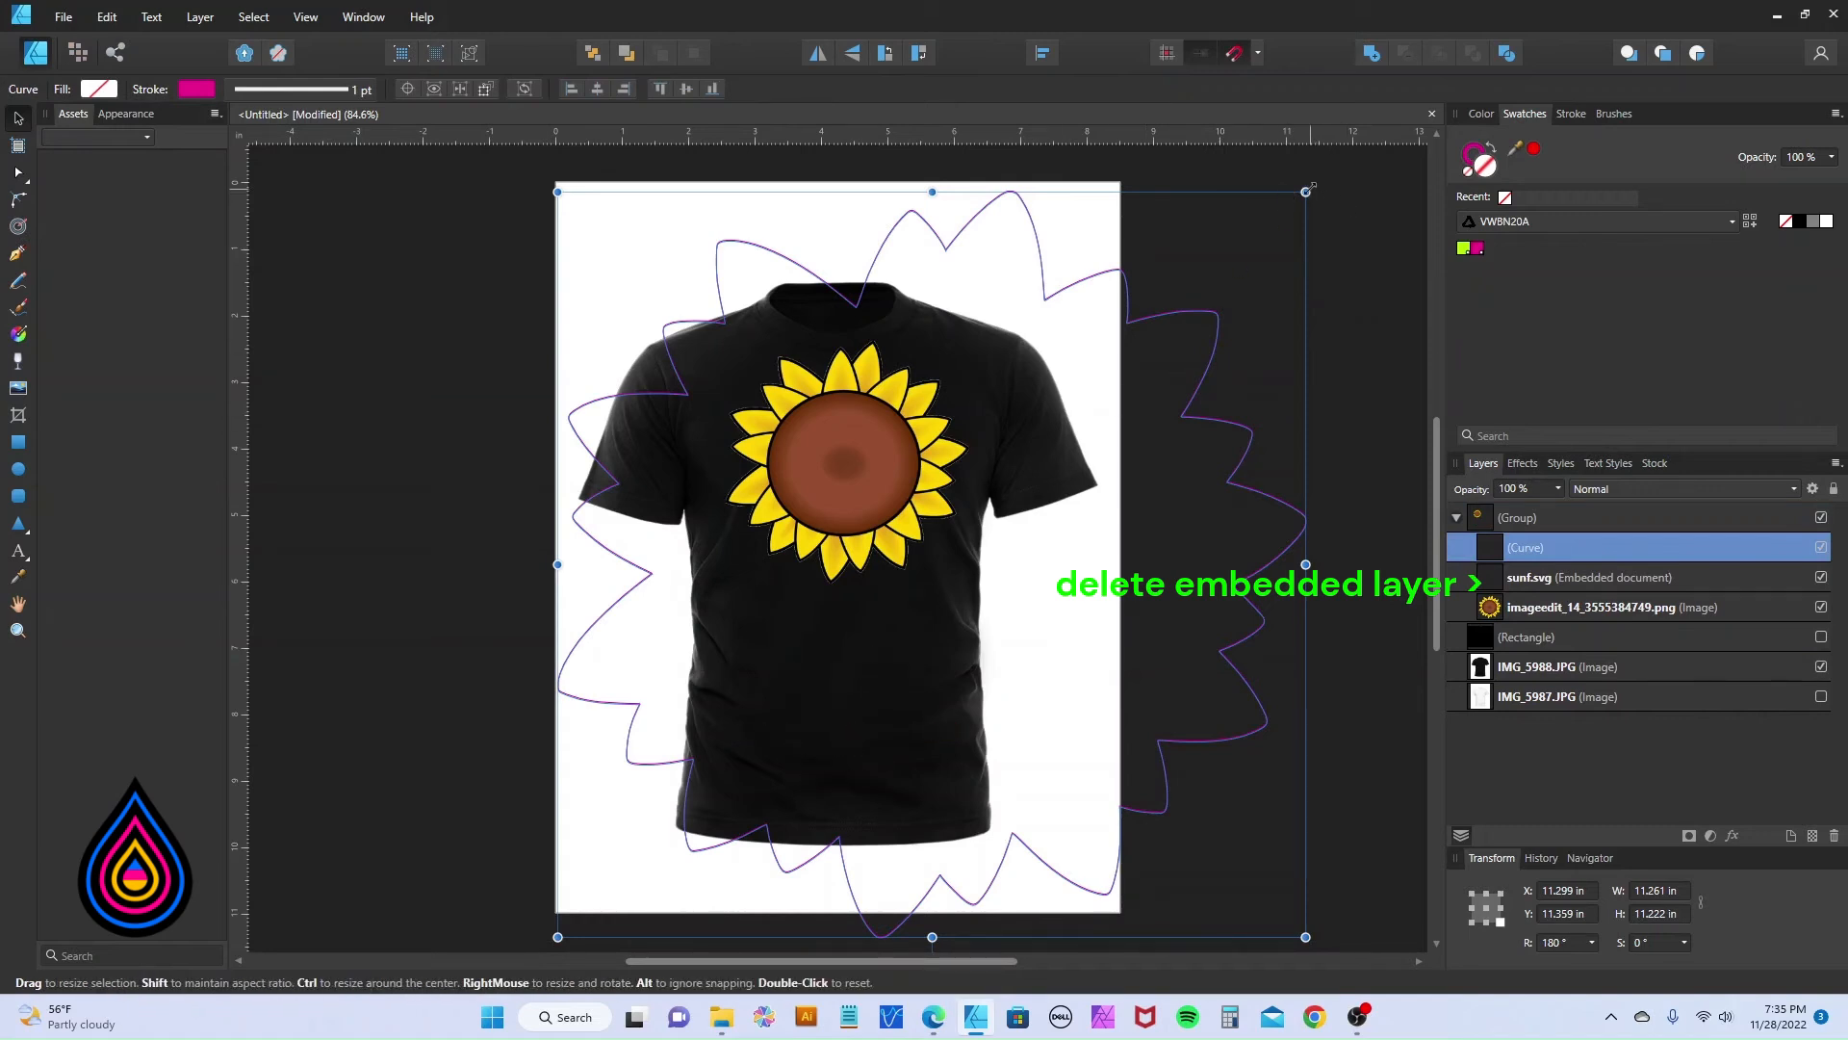
drag(1305, 192, 960, 535)
drag(868, 590, 870, 487)
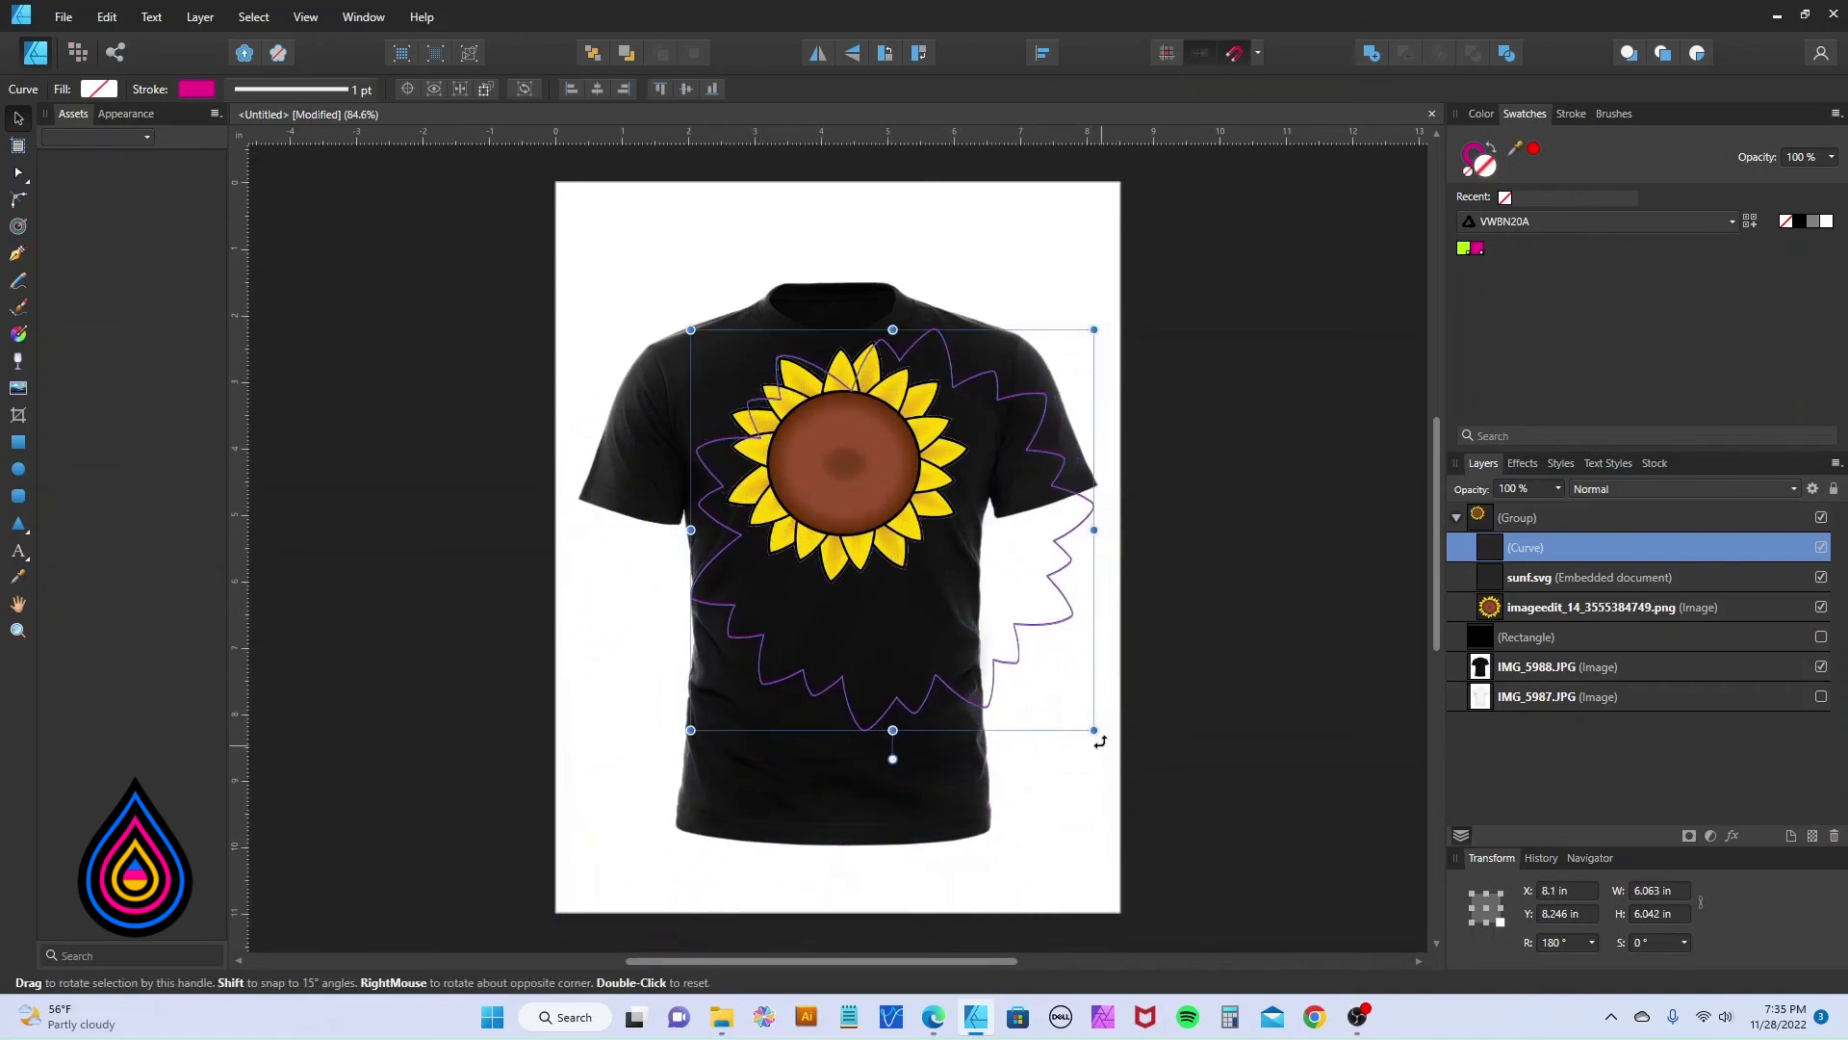
drag(1094, 729, 954, 590)
drag(833, 473, 835, 475)
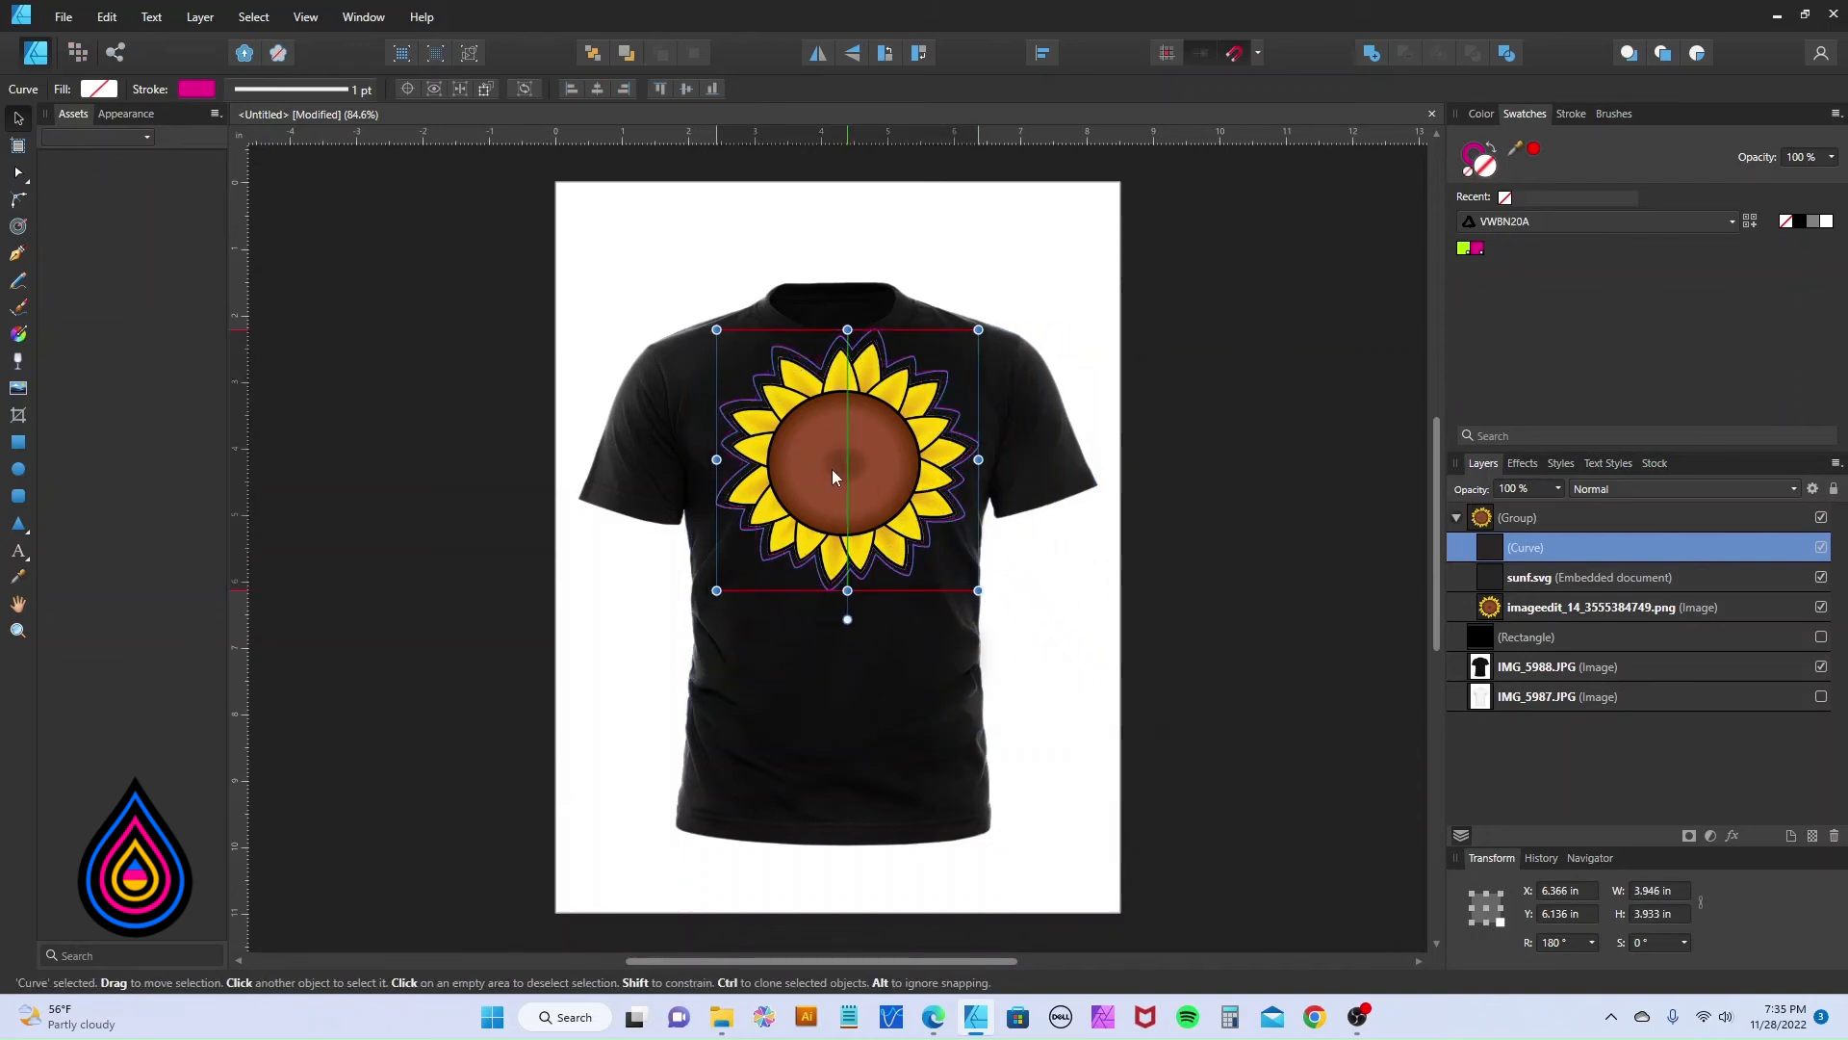
Tighten the outline curve around the petals to about 3.855 by 3.764 in, leaving an even margin.
scroll(921, 445, up, 5)
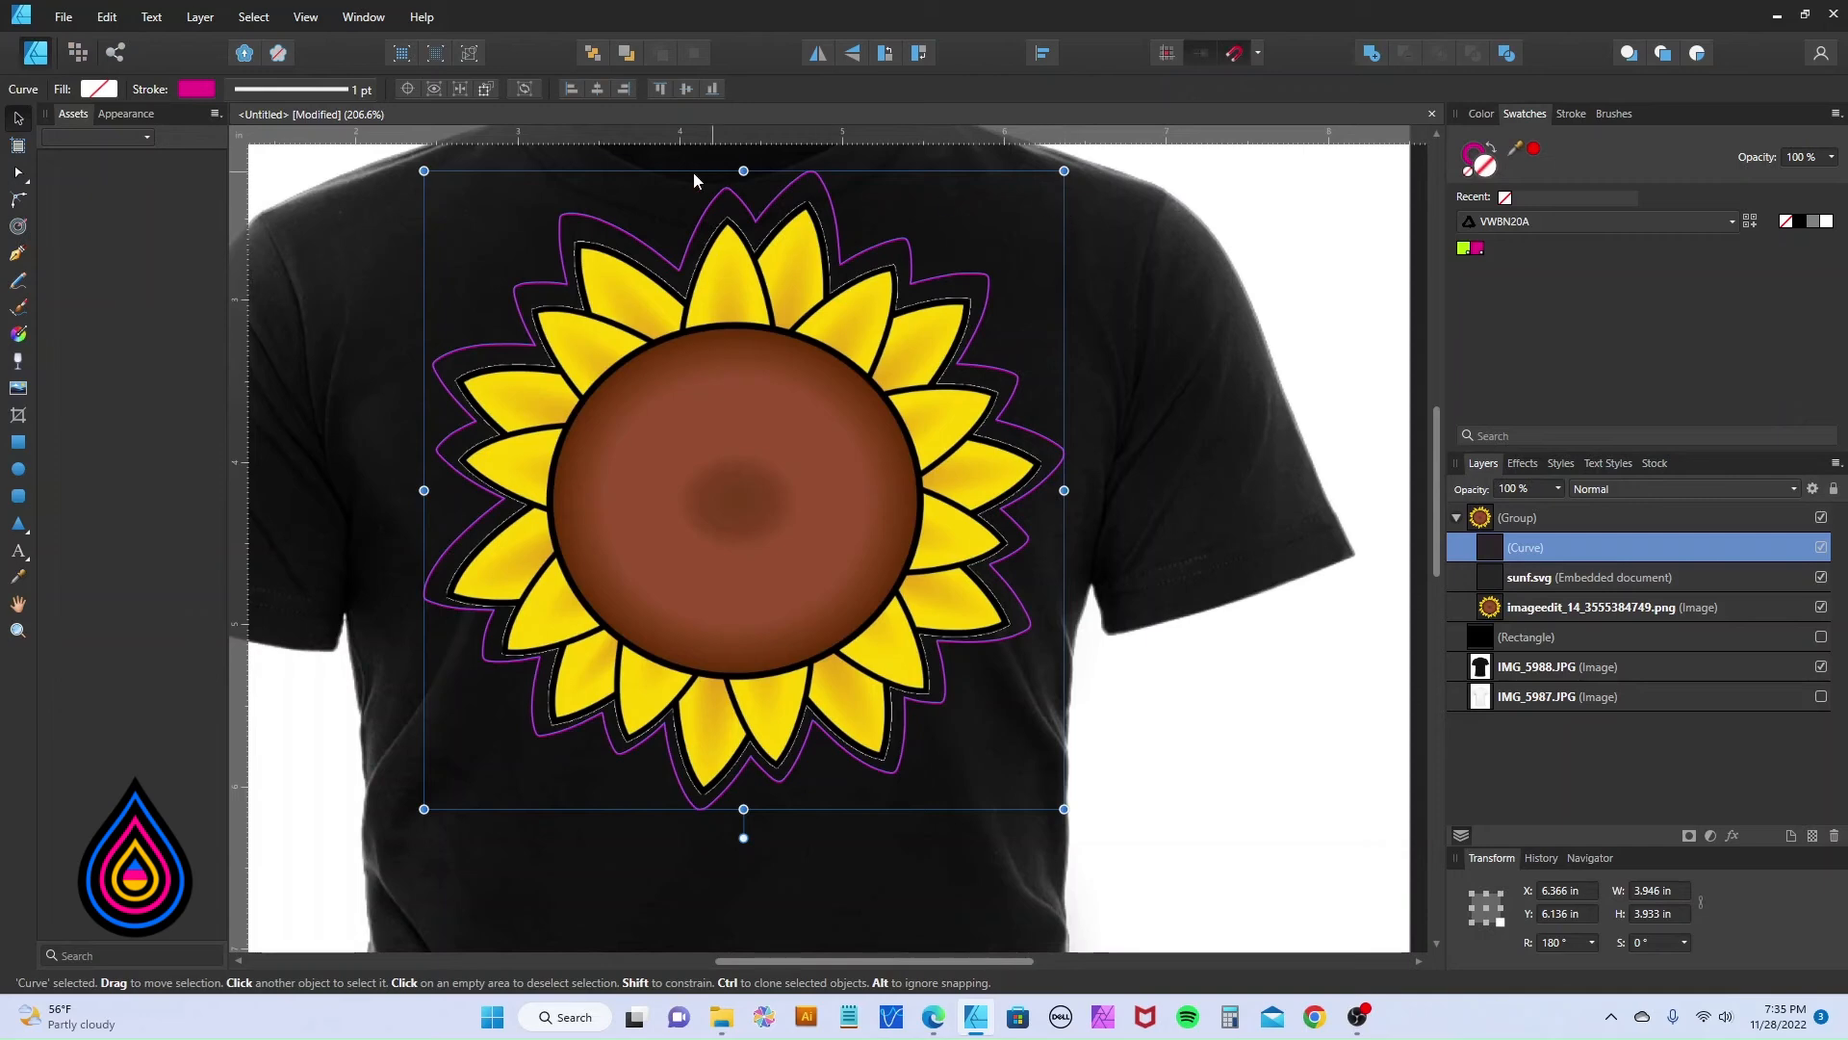
drag(414, 169, 424, 185)
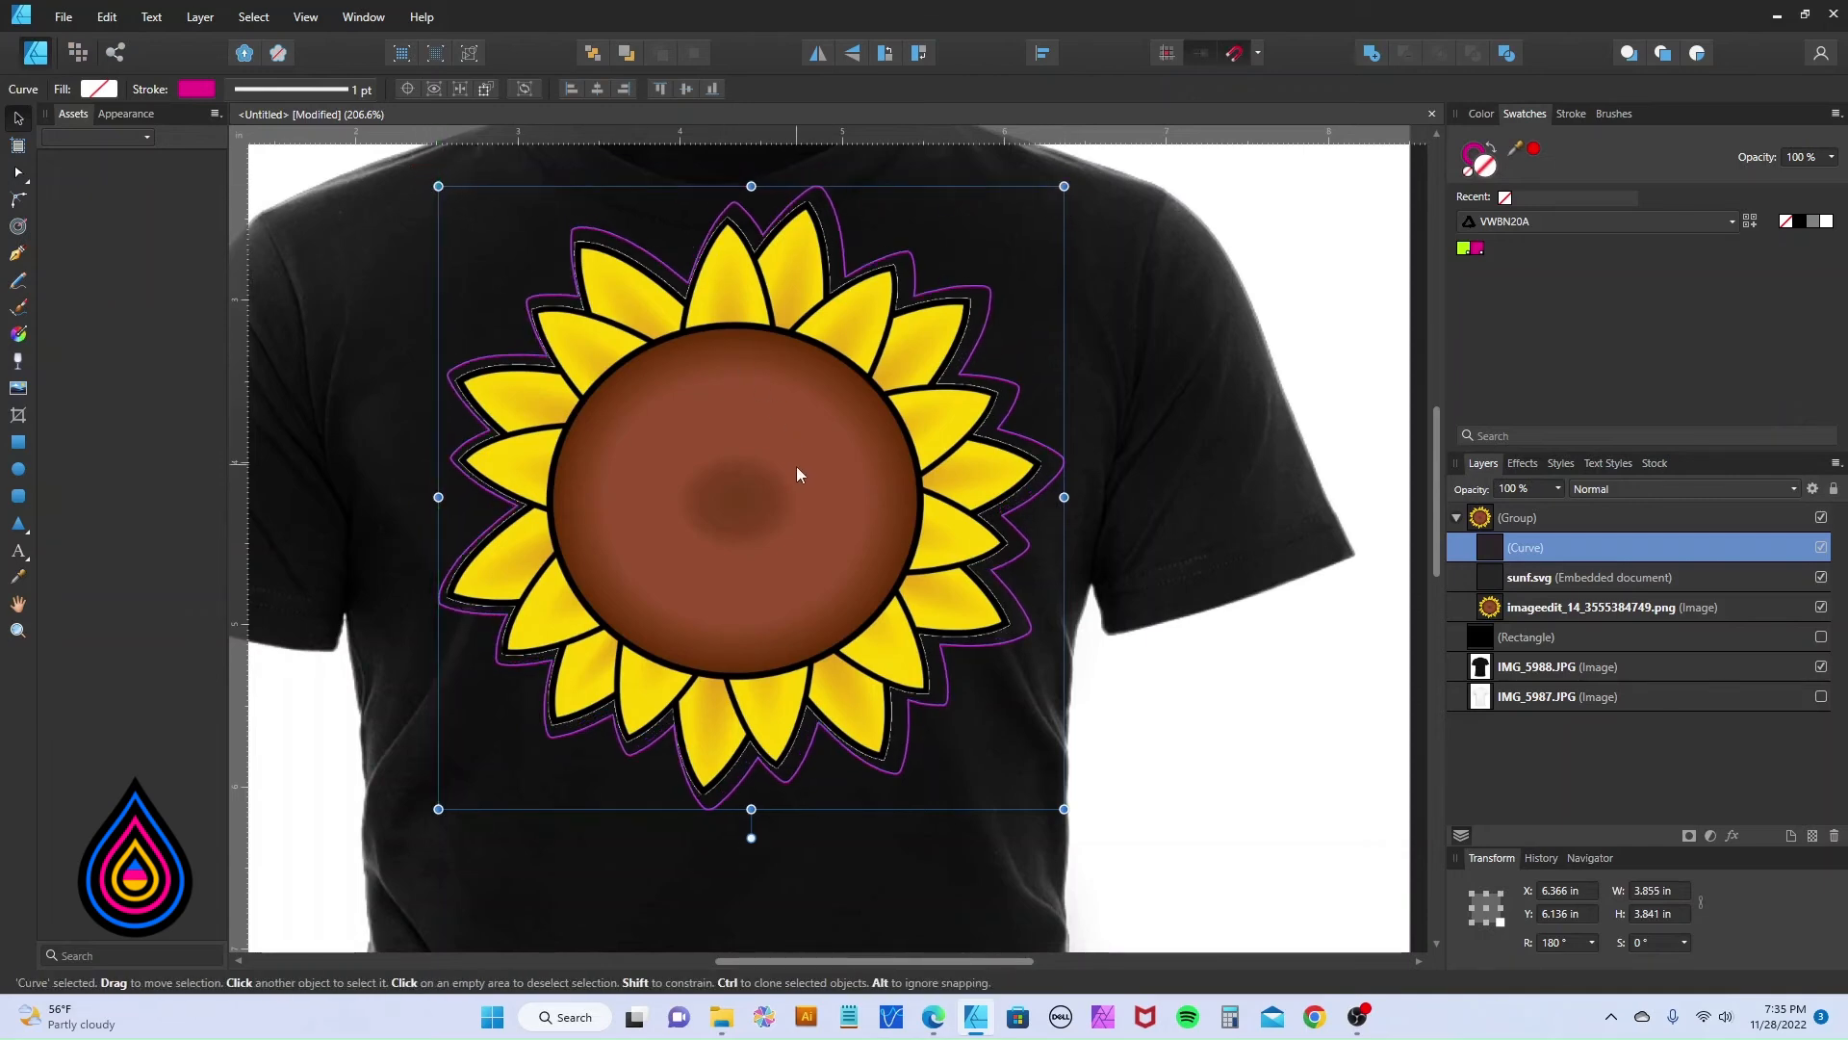
drag(784, 465, 791, 458)
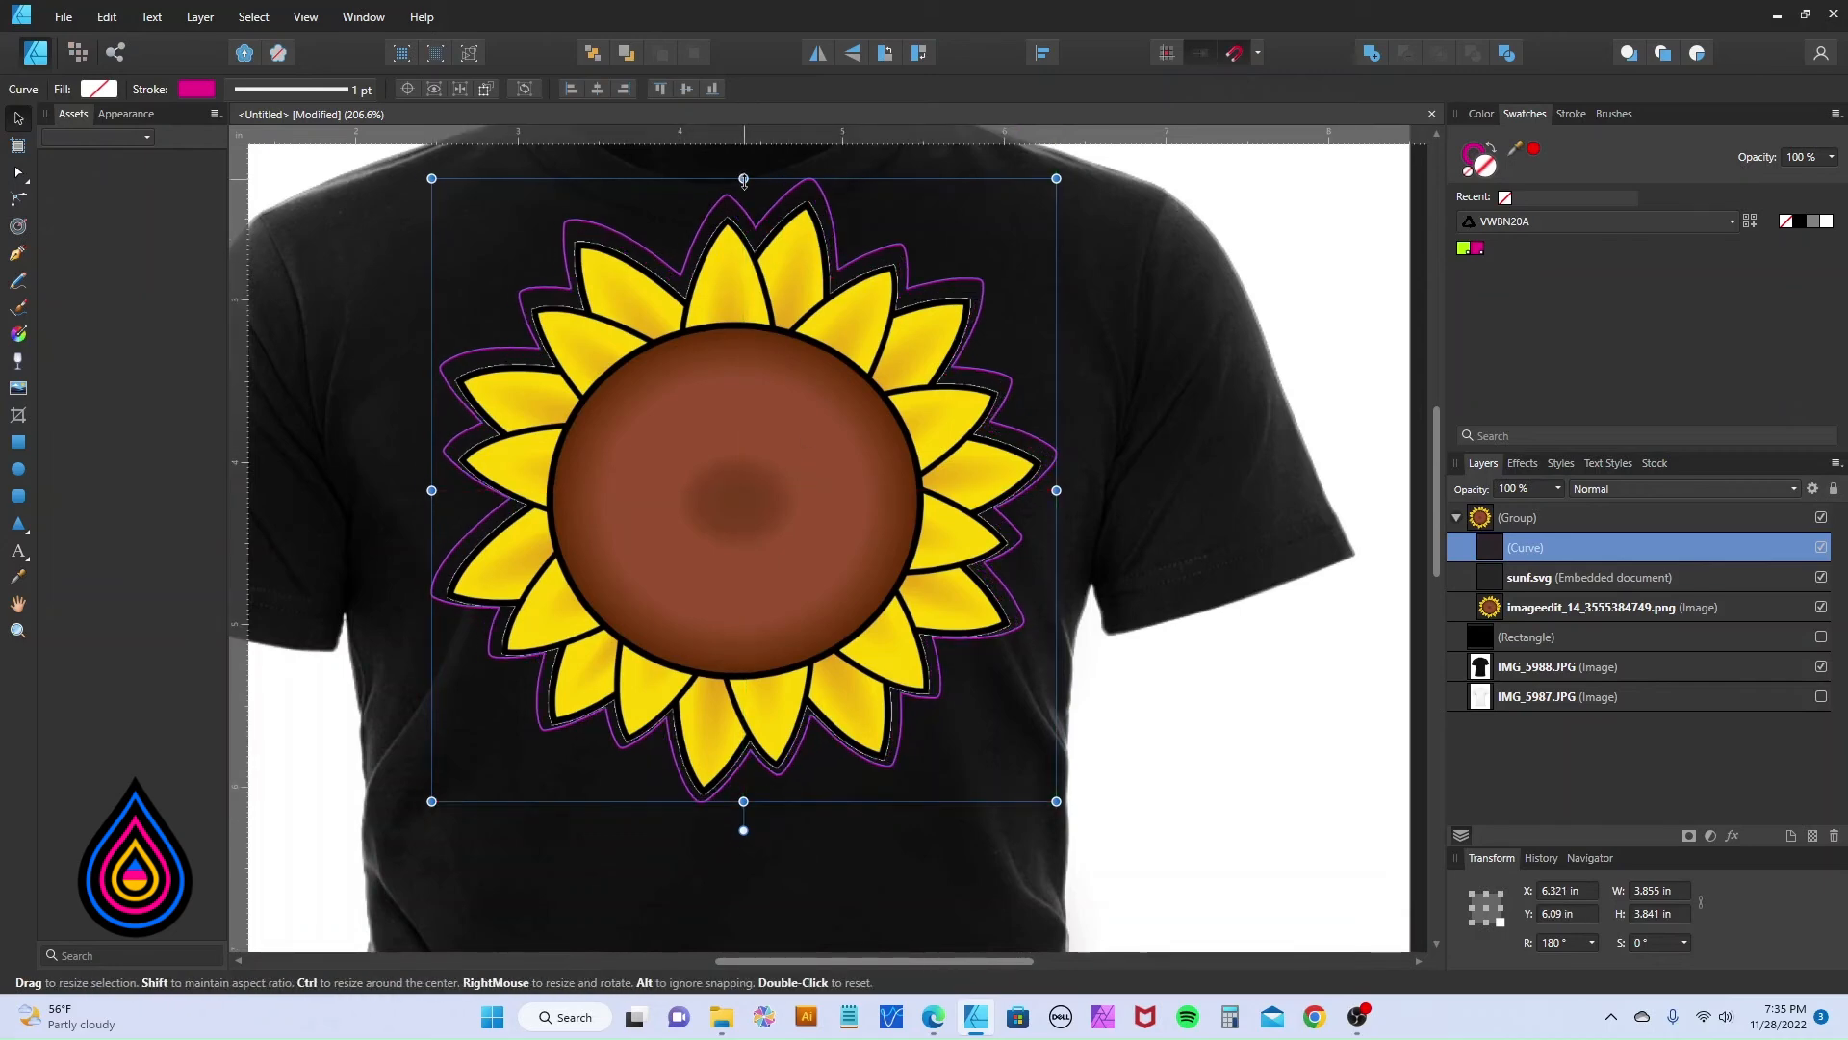
drag(744, 178, 743, 192)
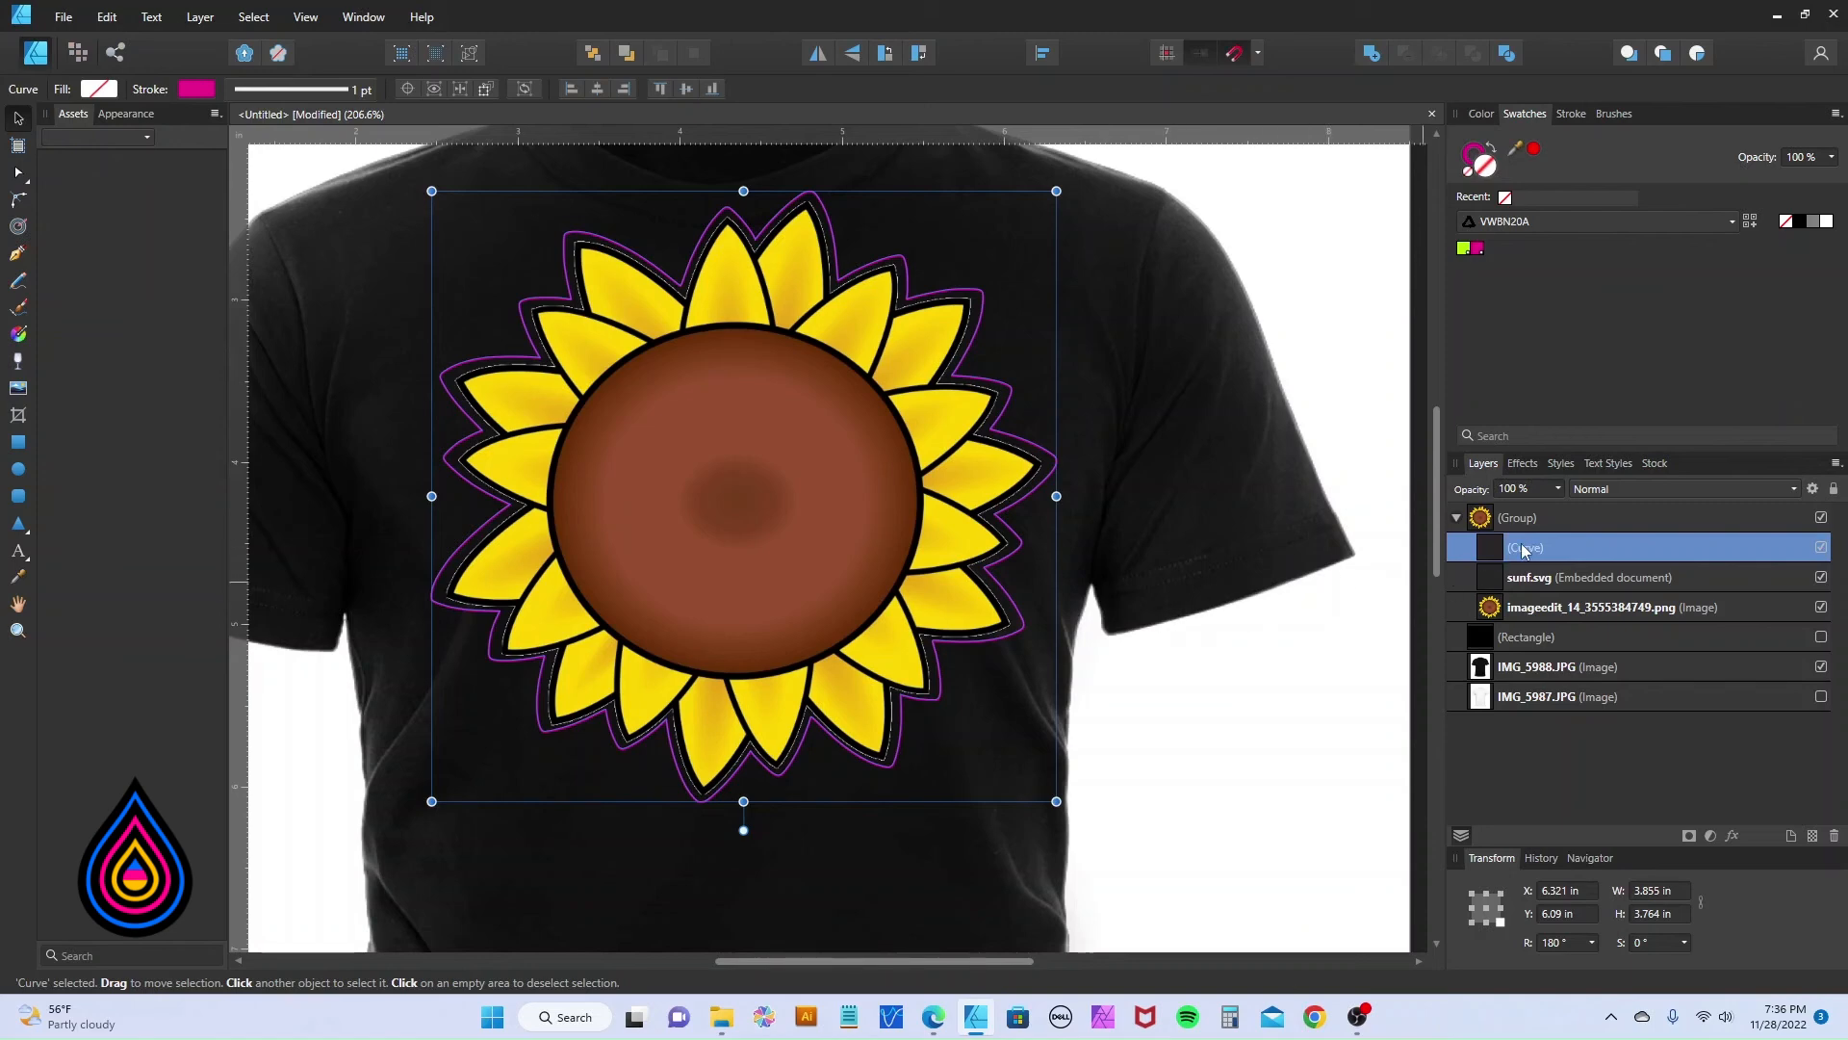
Select the whole sunflower group and hide the IMG_5988.JPG T-shirt layer.
click(1456, 518)
click(1522, 518)
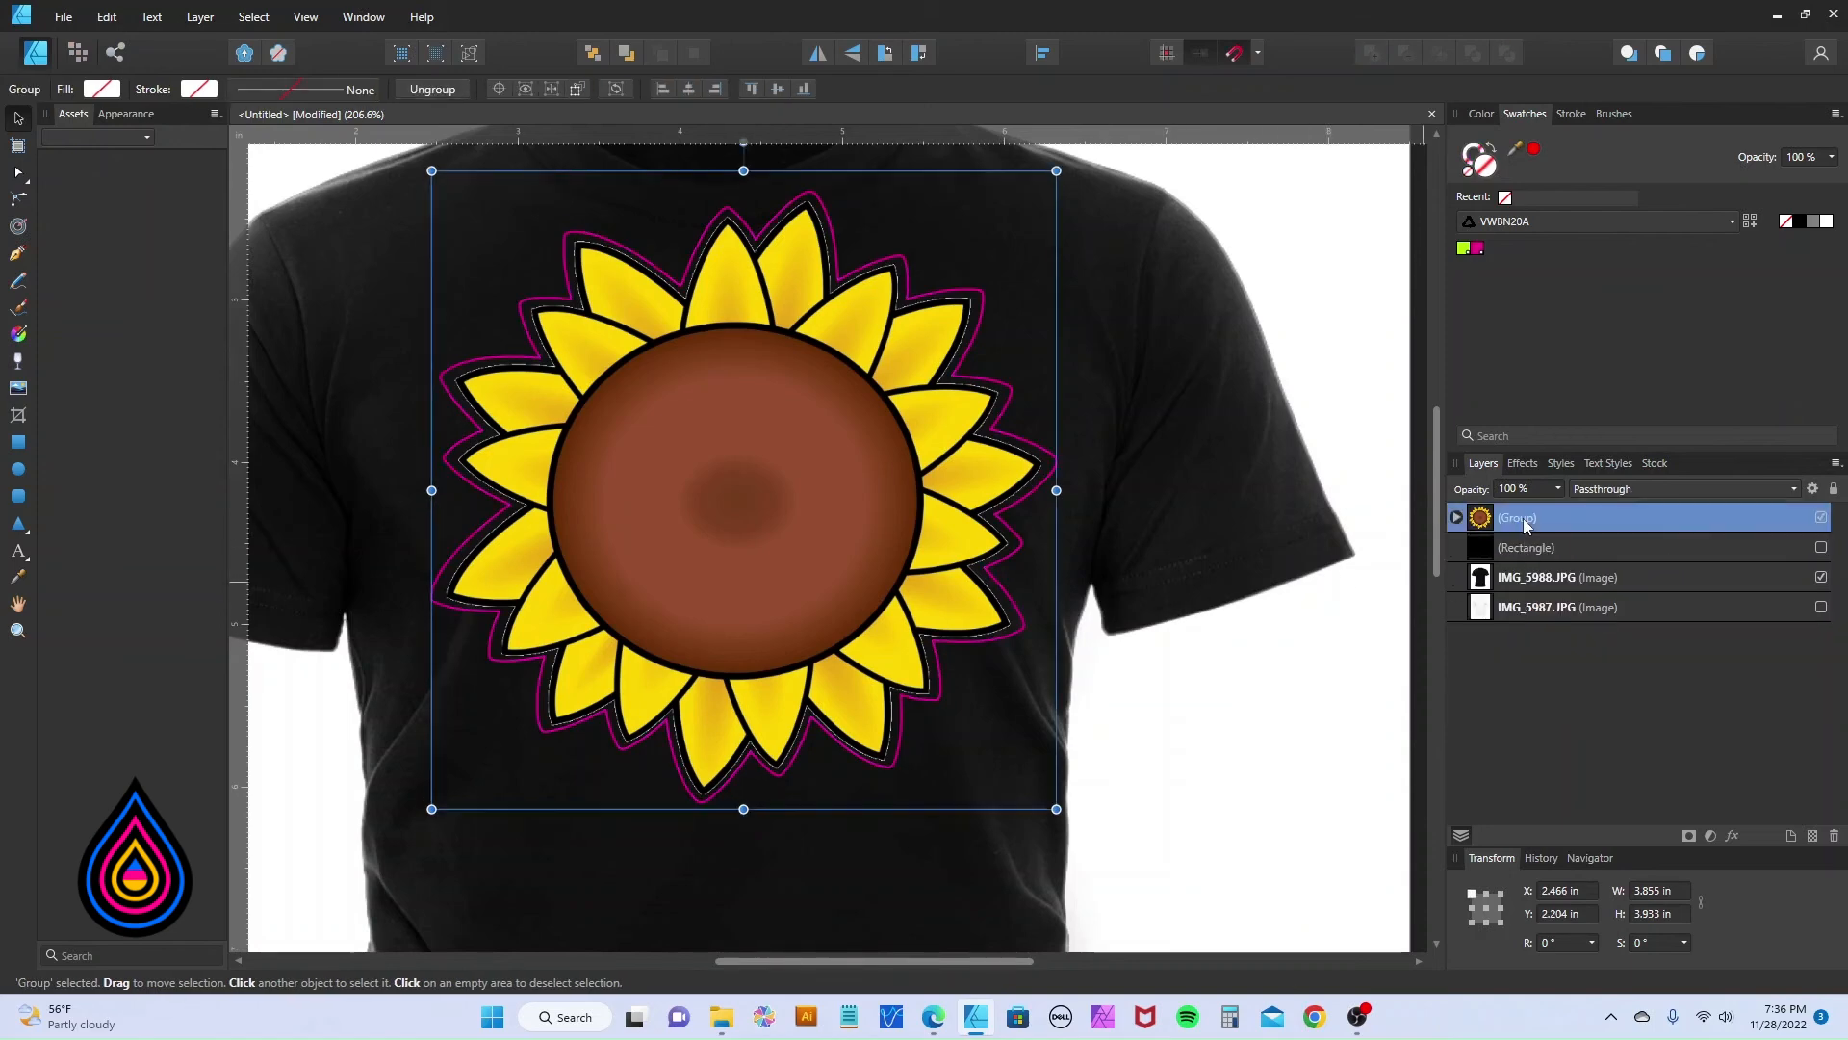
click(1456, 518)
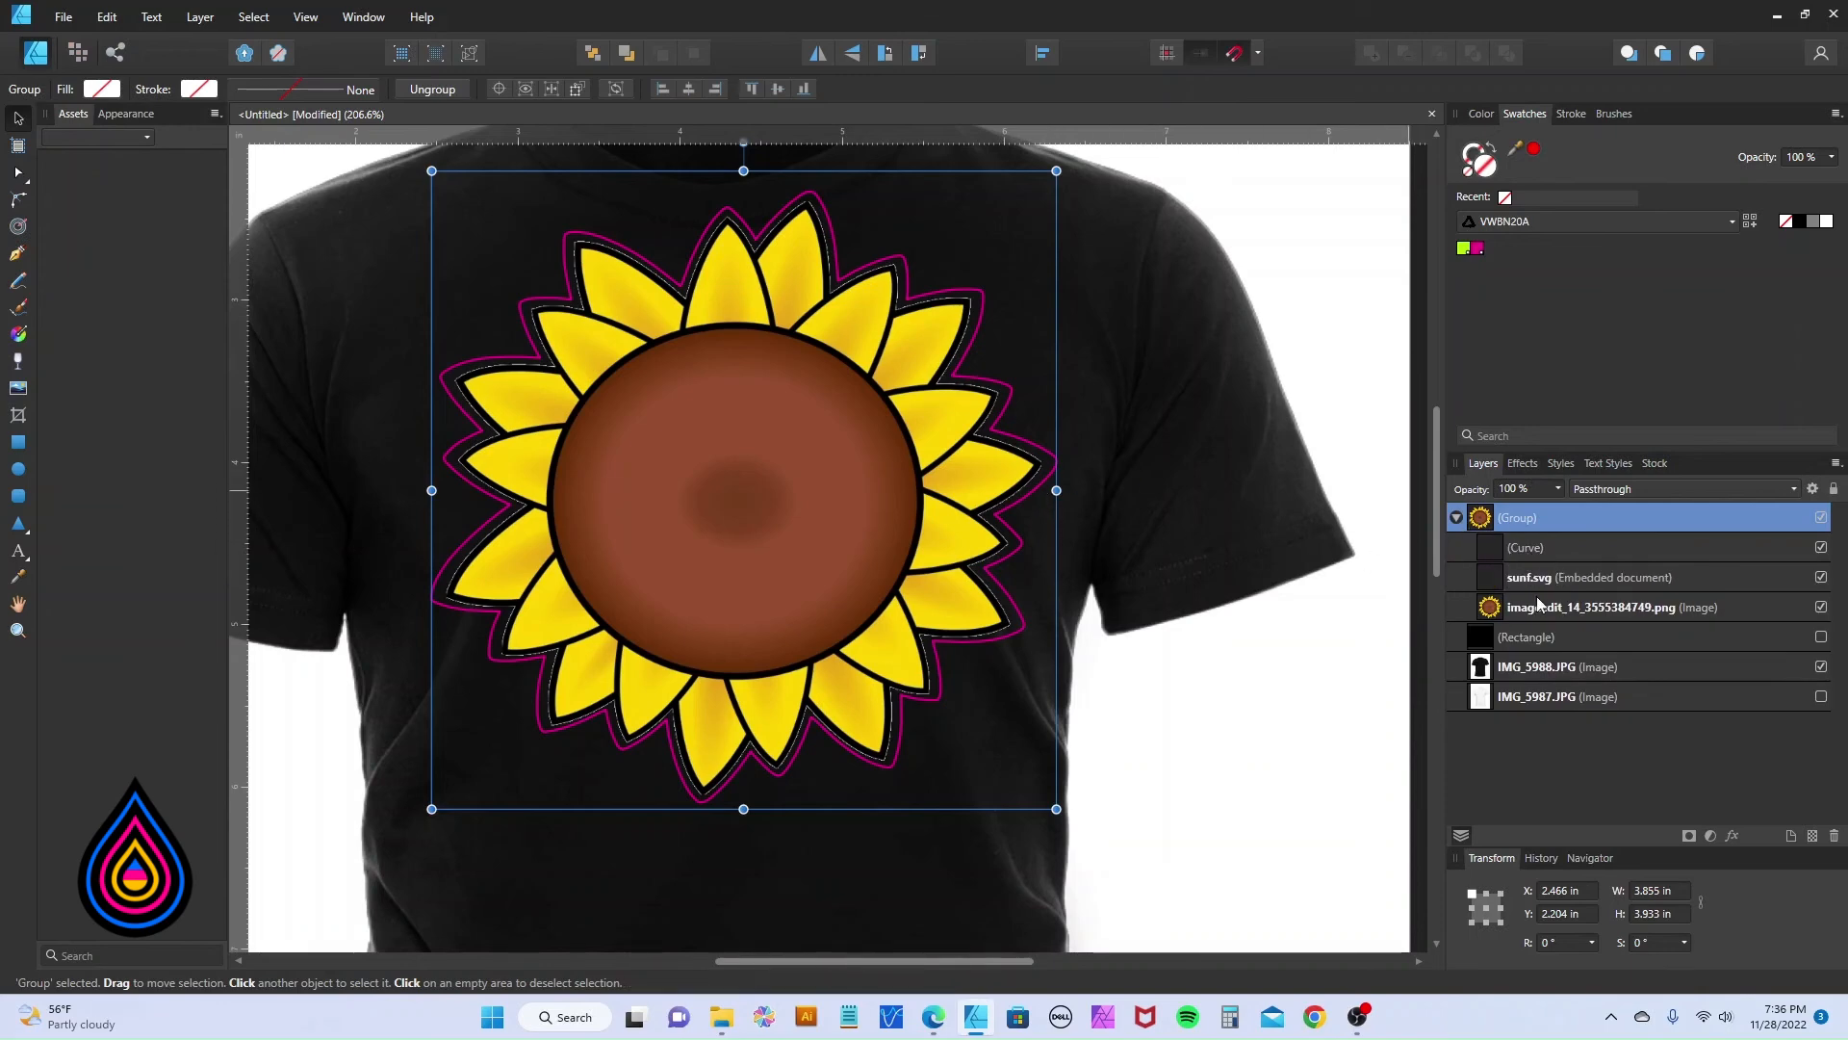
click(1457, 520)
mouse_move(1527, 525)
mouse_down()
mouse_move(1530, 651)
mouse_move(1535, 486)
mouse_move(1510, 524)
mouse_up()
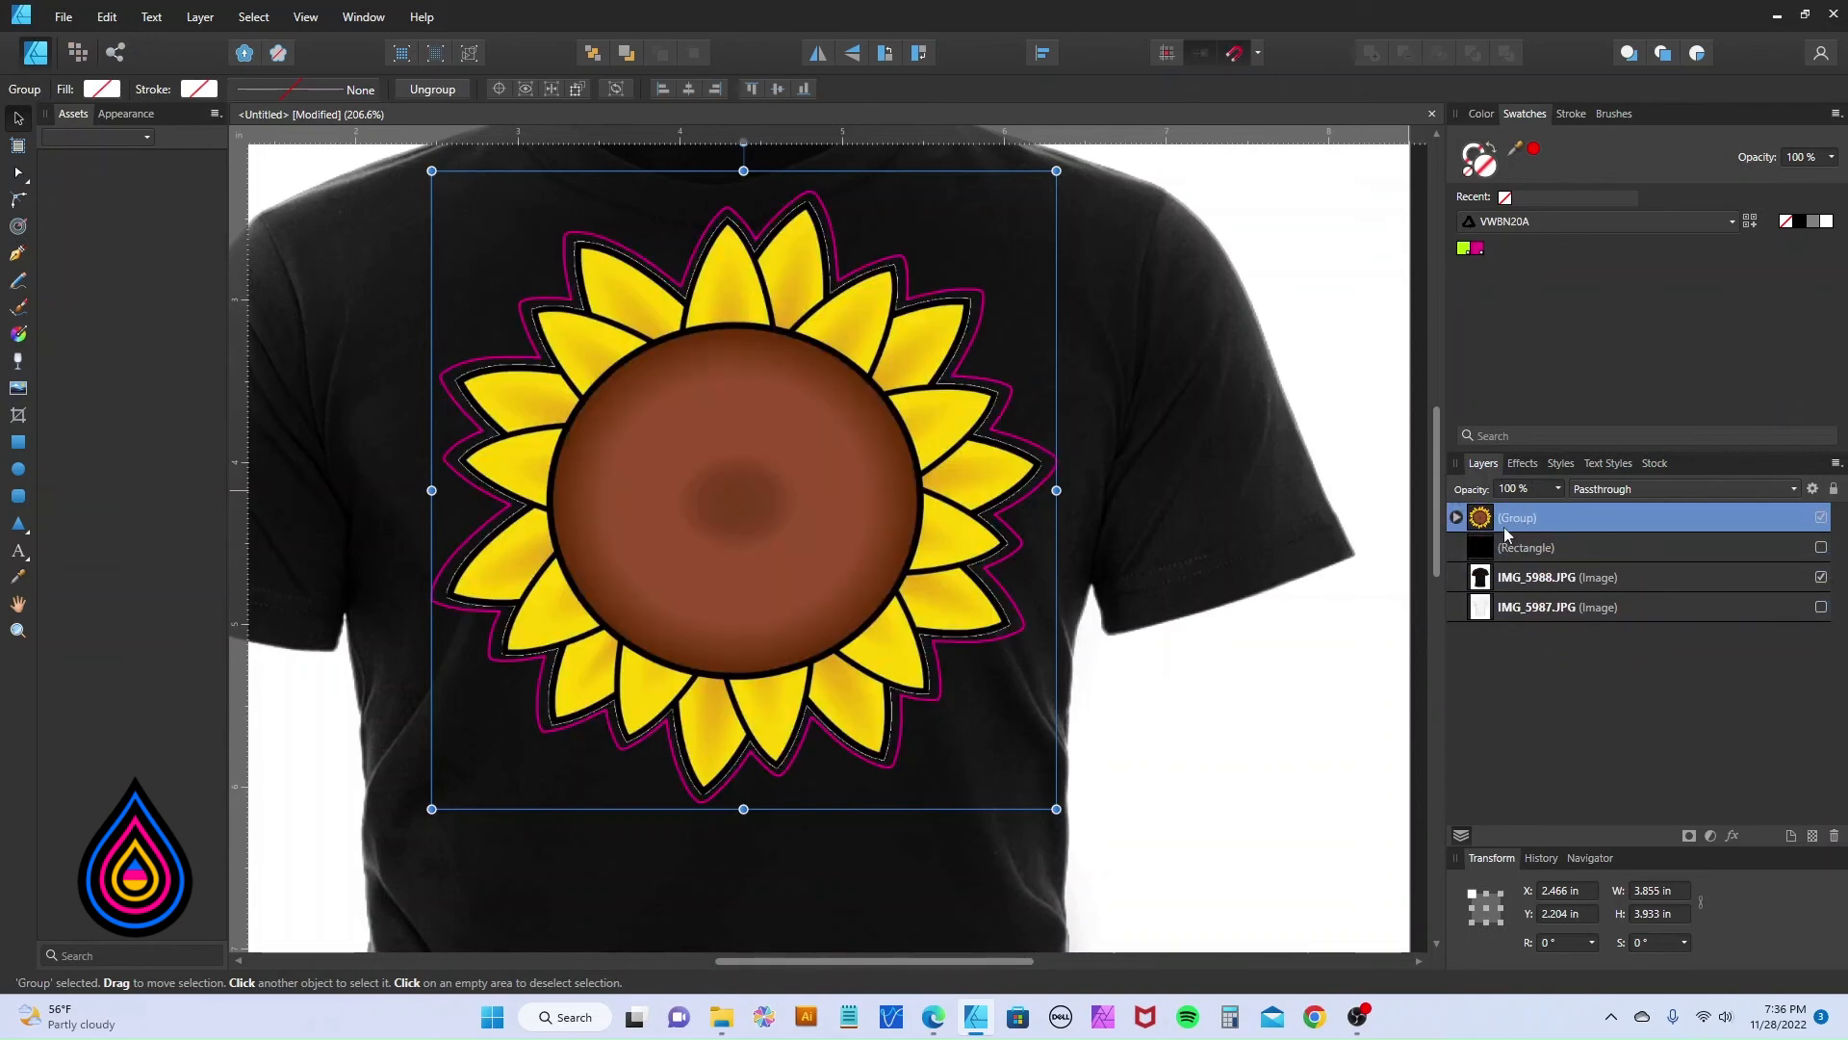
click(1820, 578)
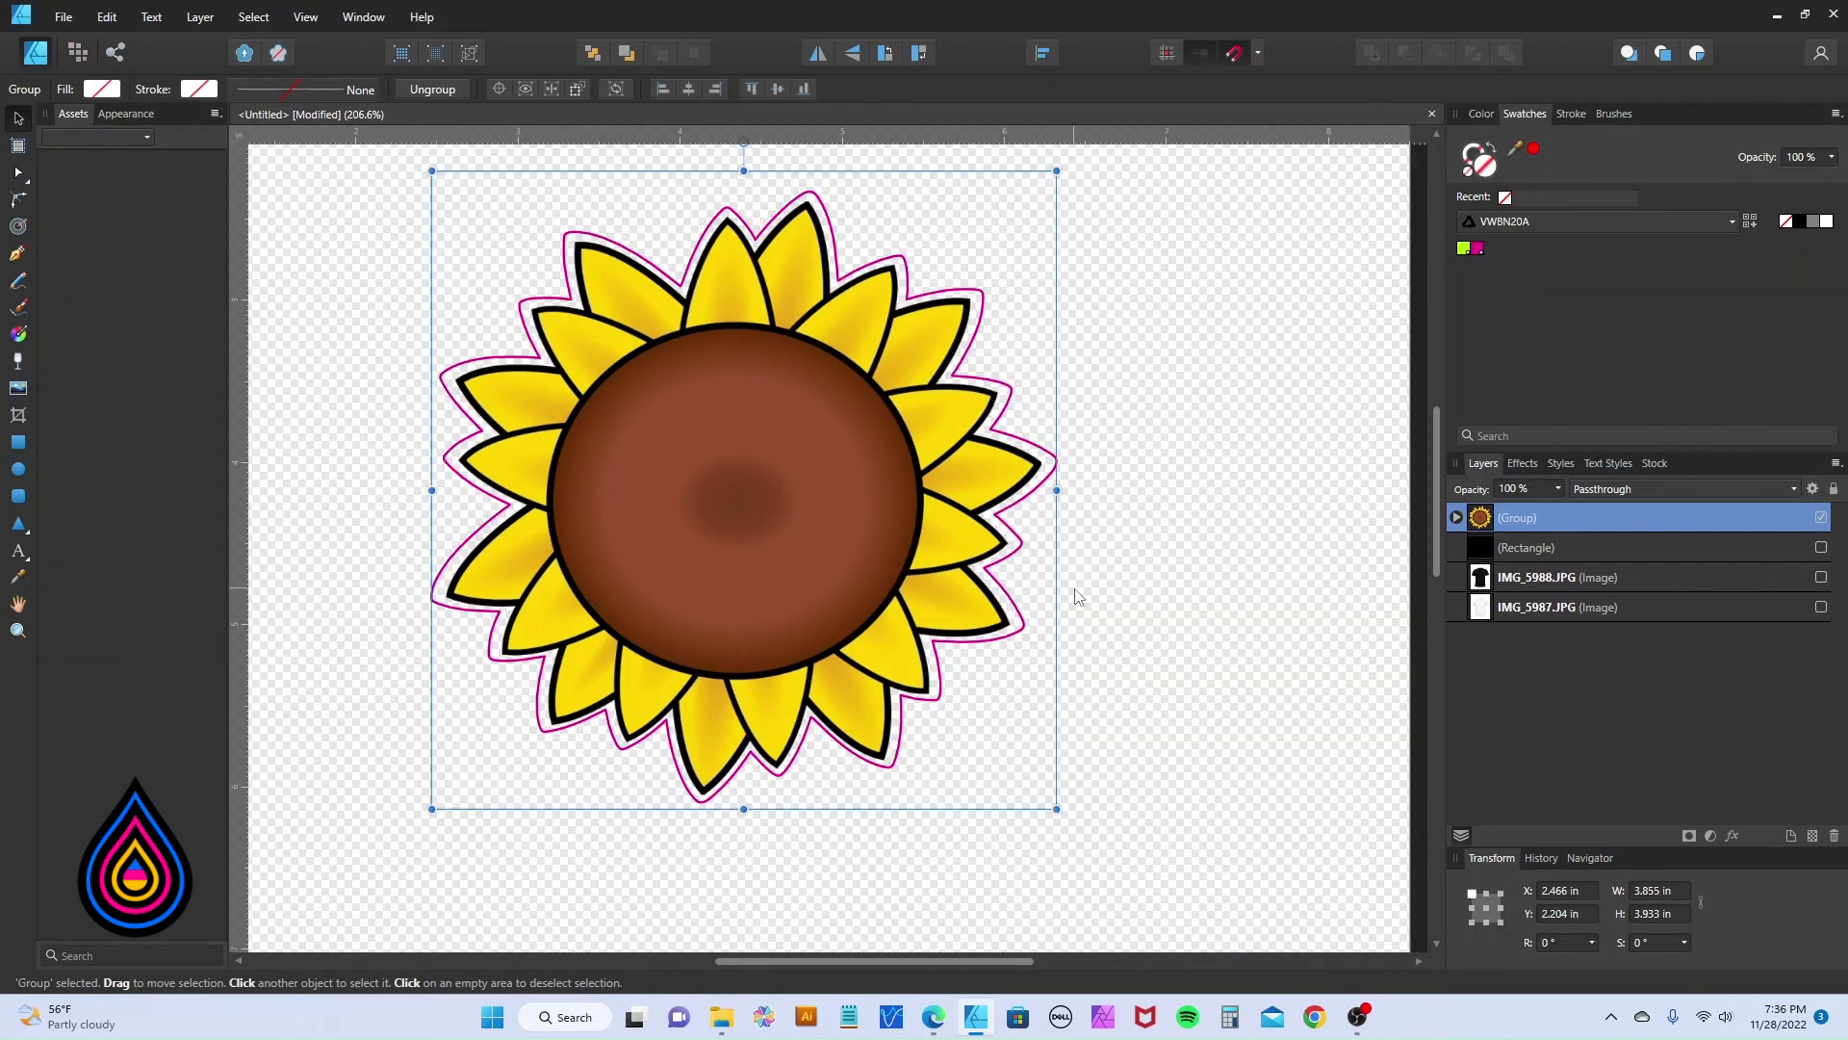
Set up a PDF export of the sunflower group with the PDF (for print) preset and the area set to Selection Only.
key(ctrl+alt+shift+s)
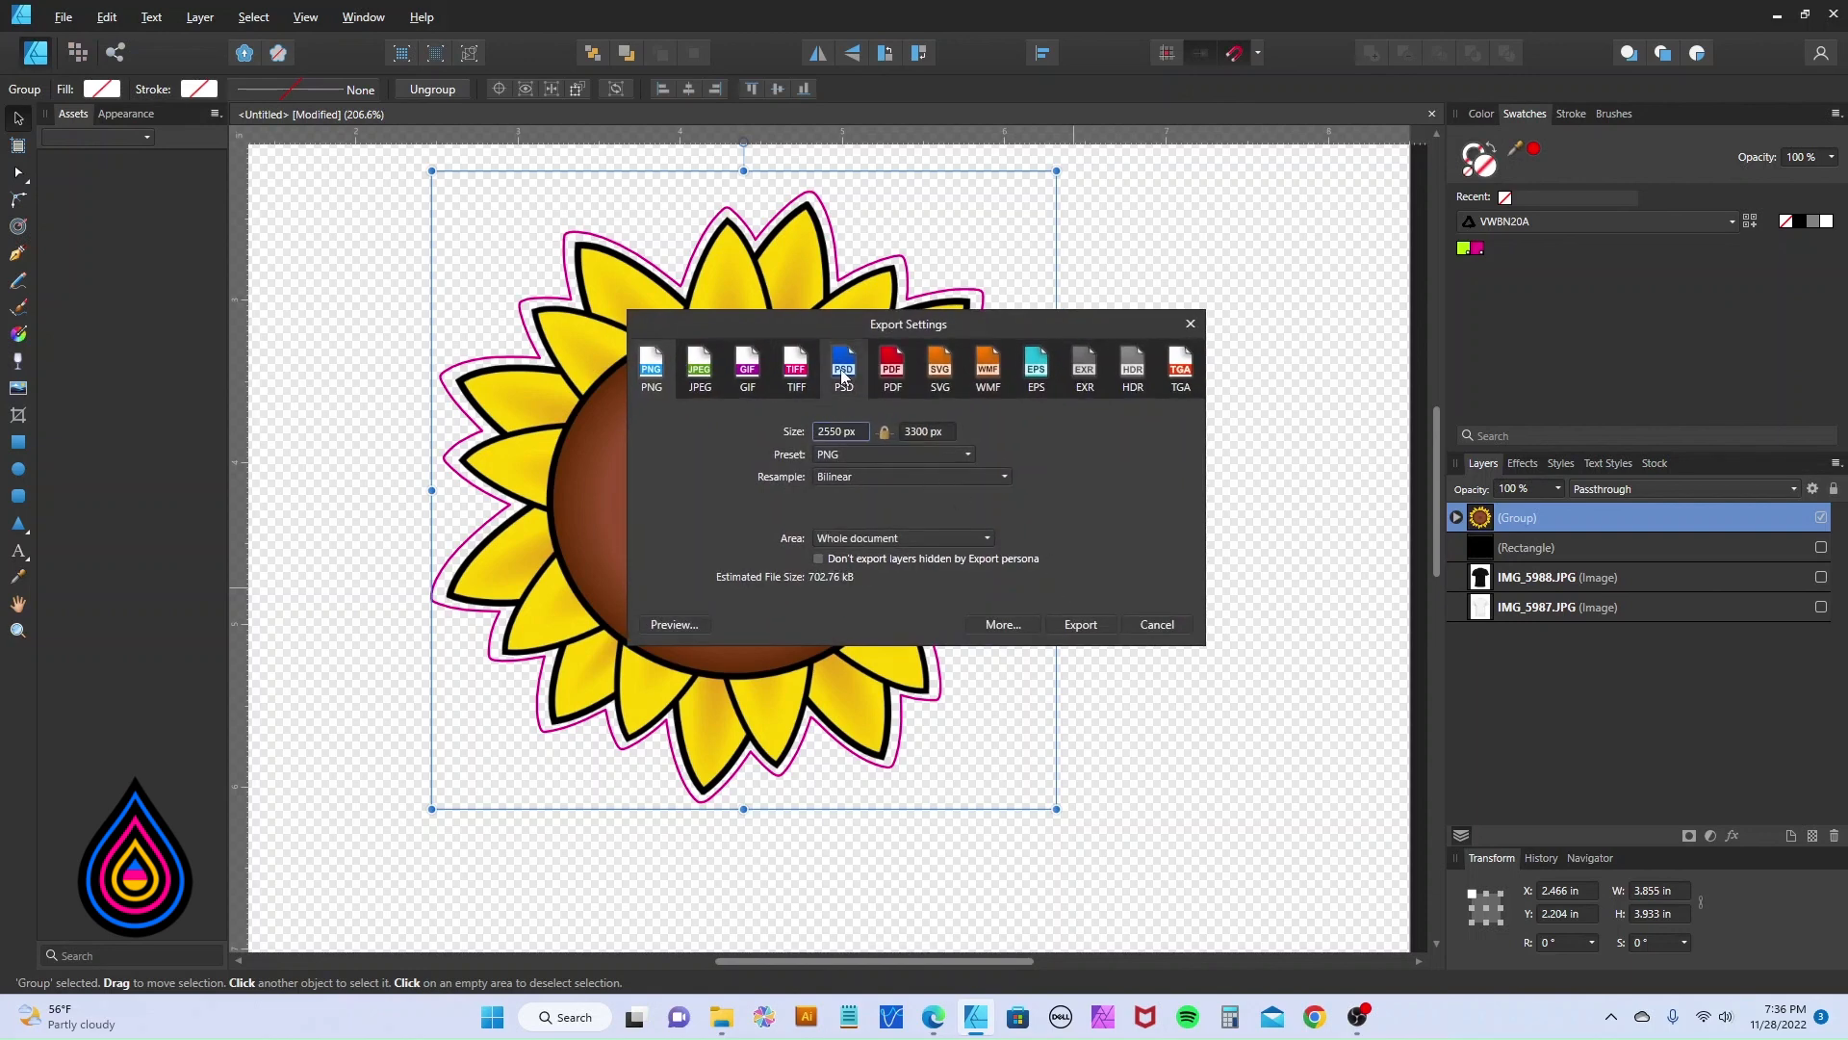
click(890, 370)
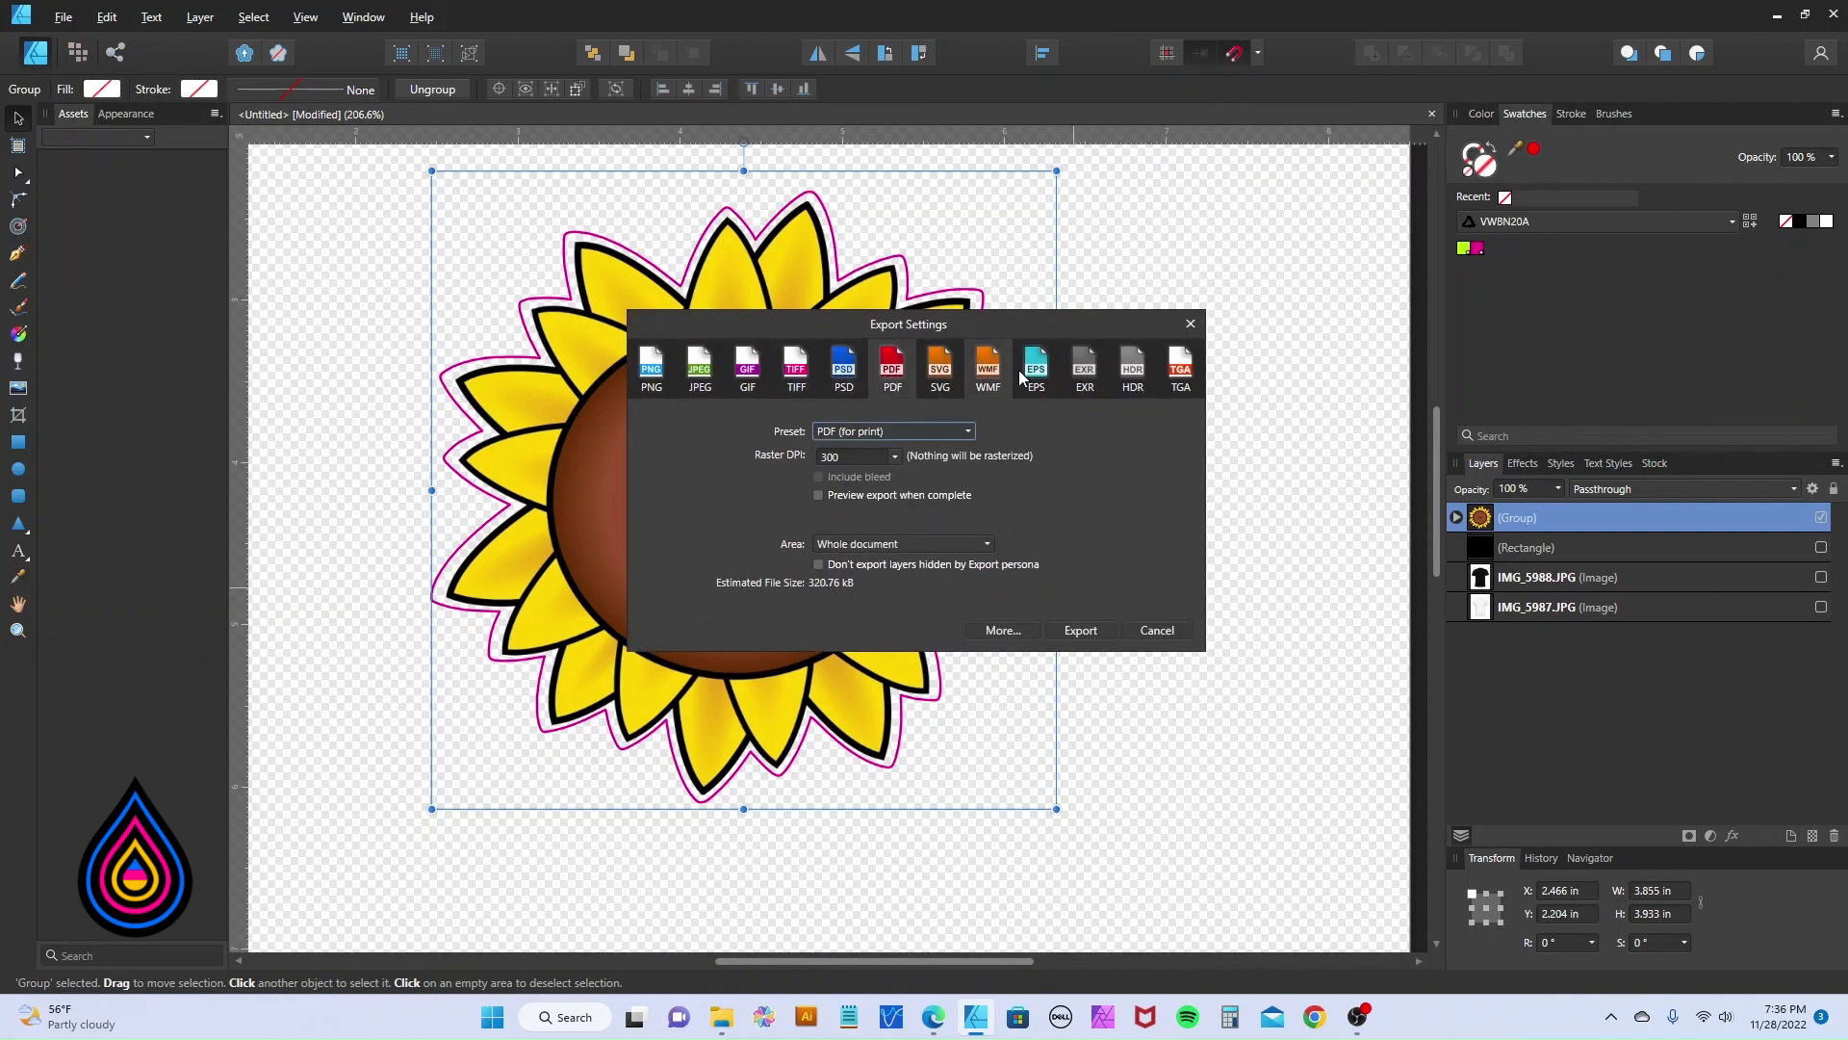
click(891, 546)
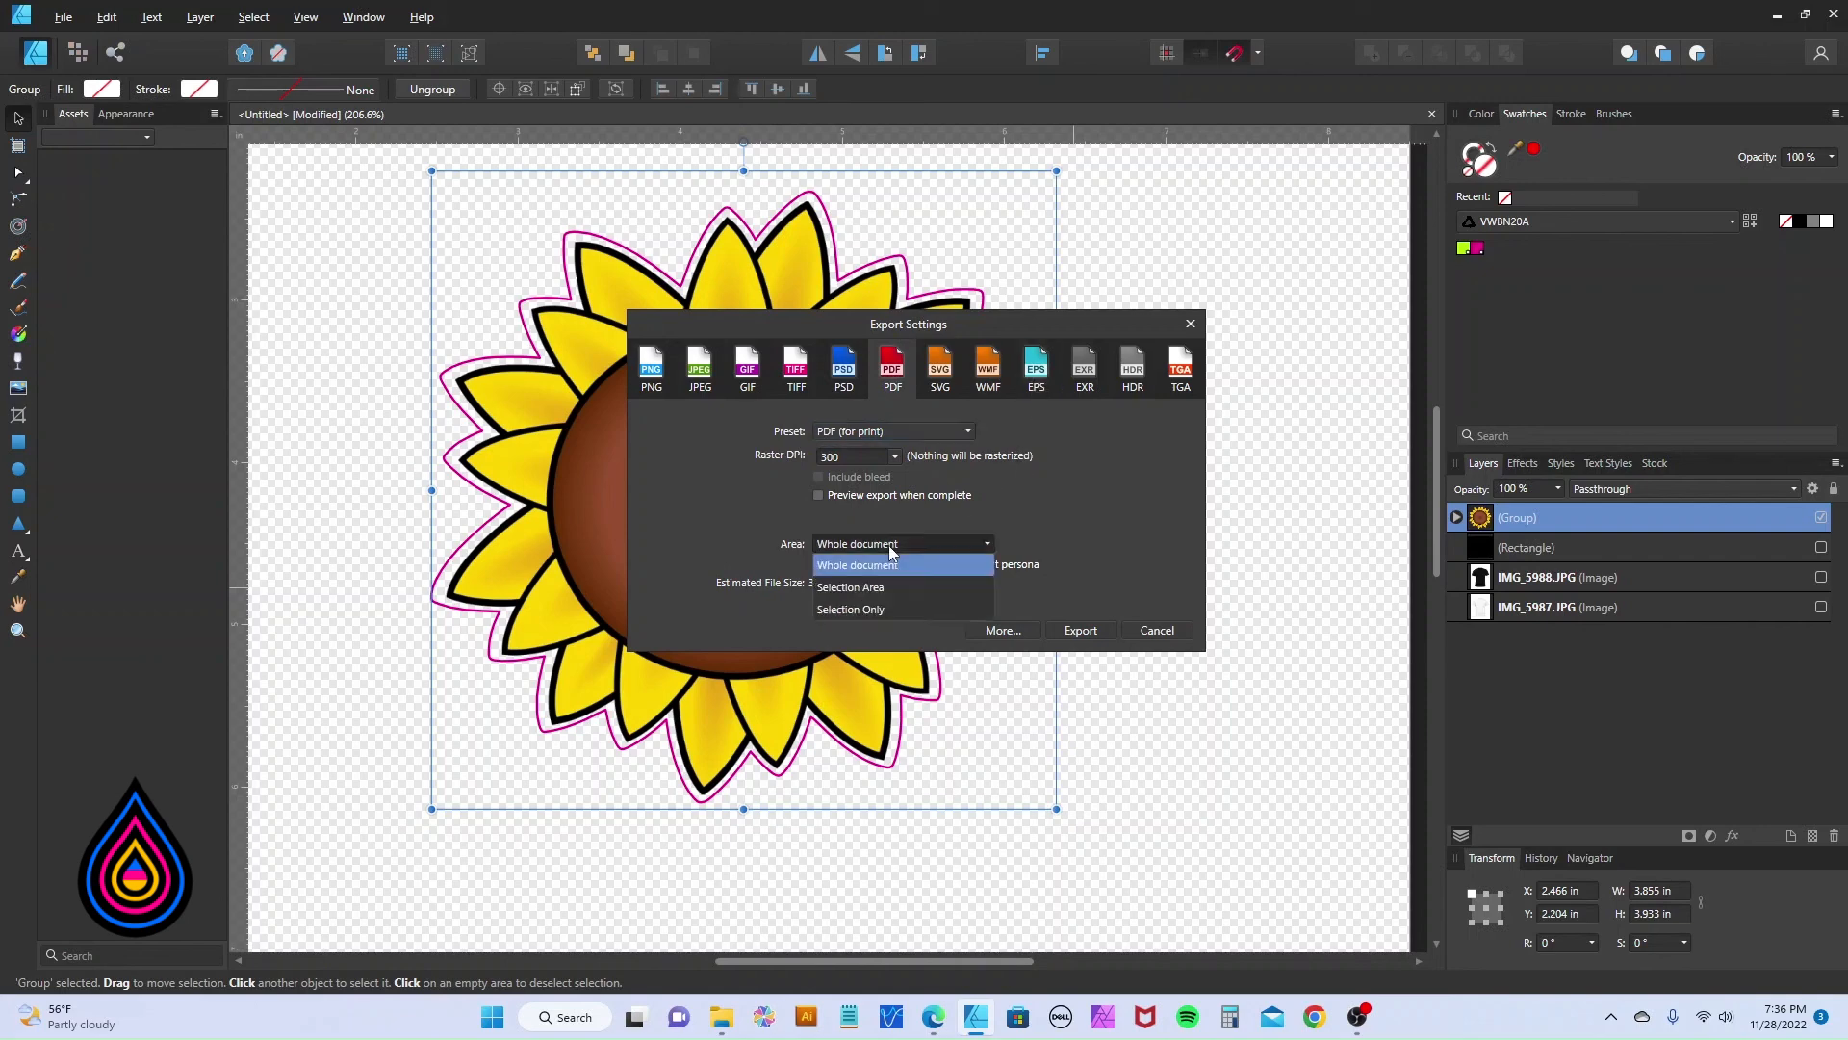
click(862, 610)
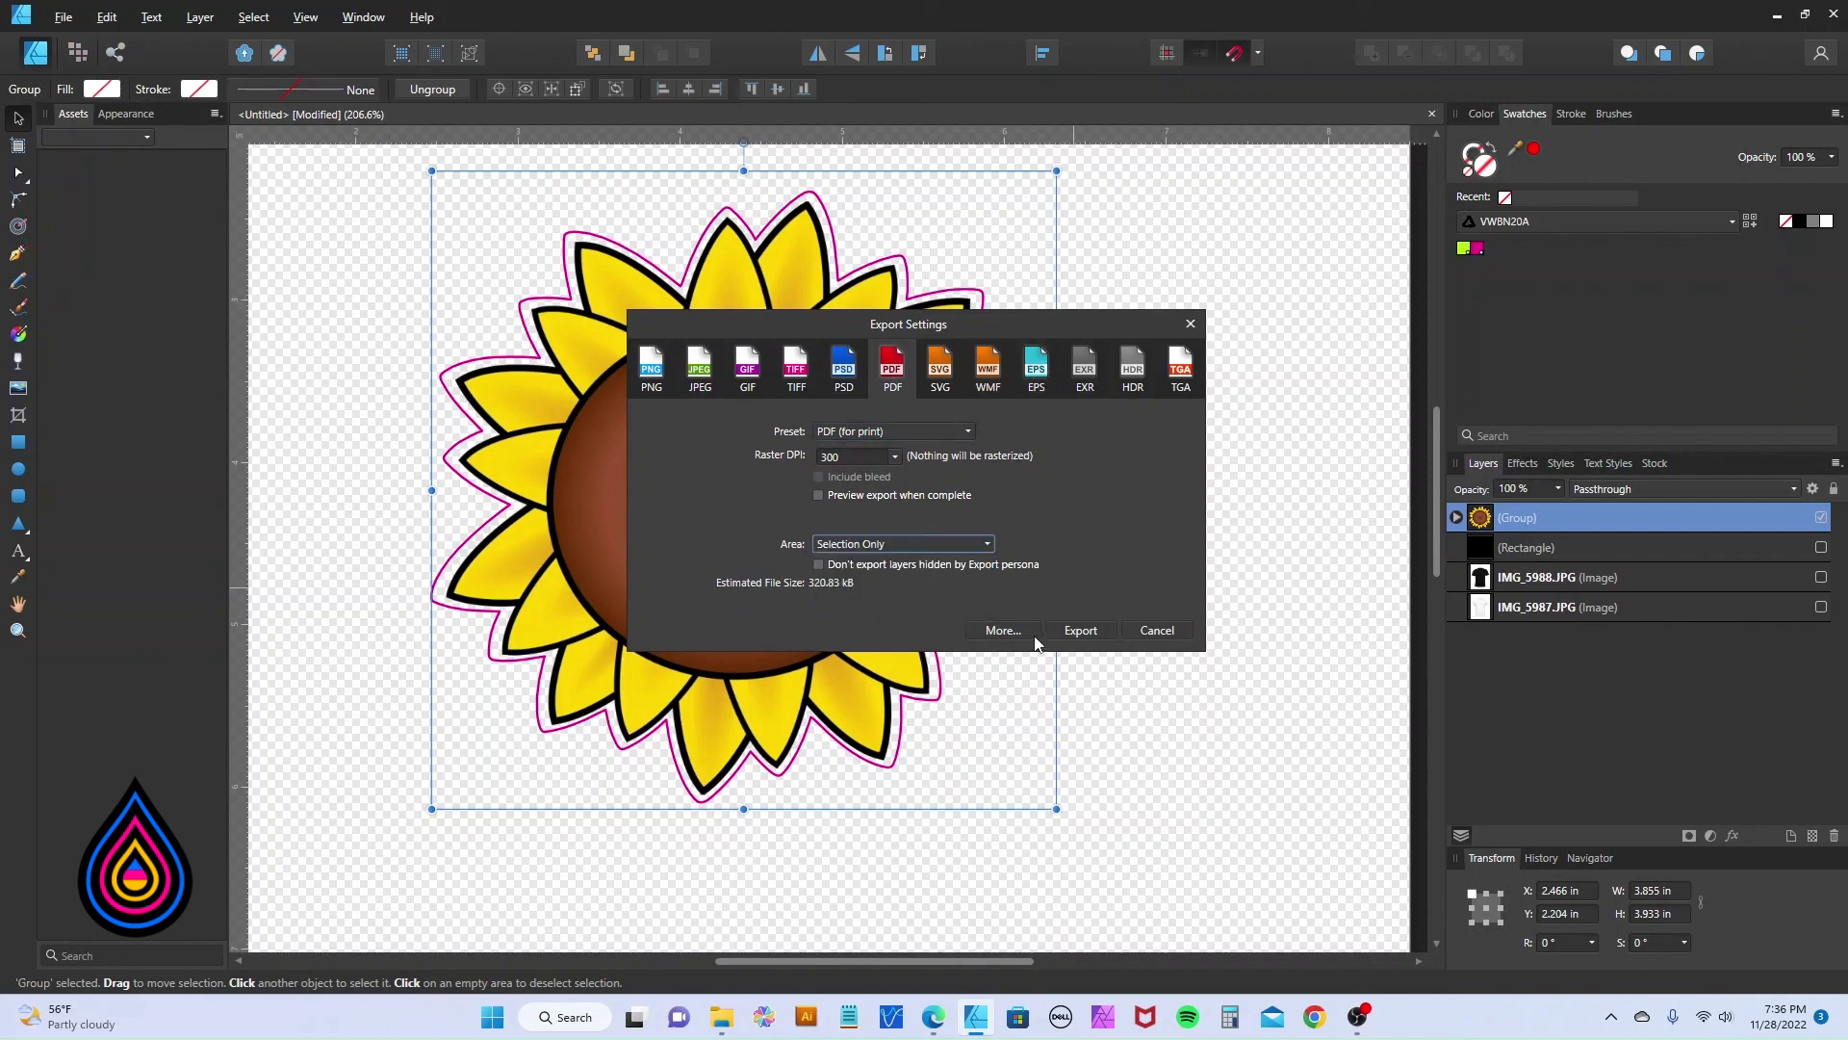